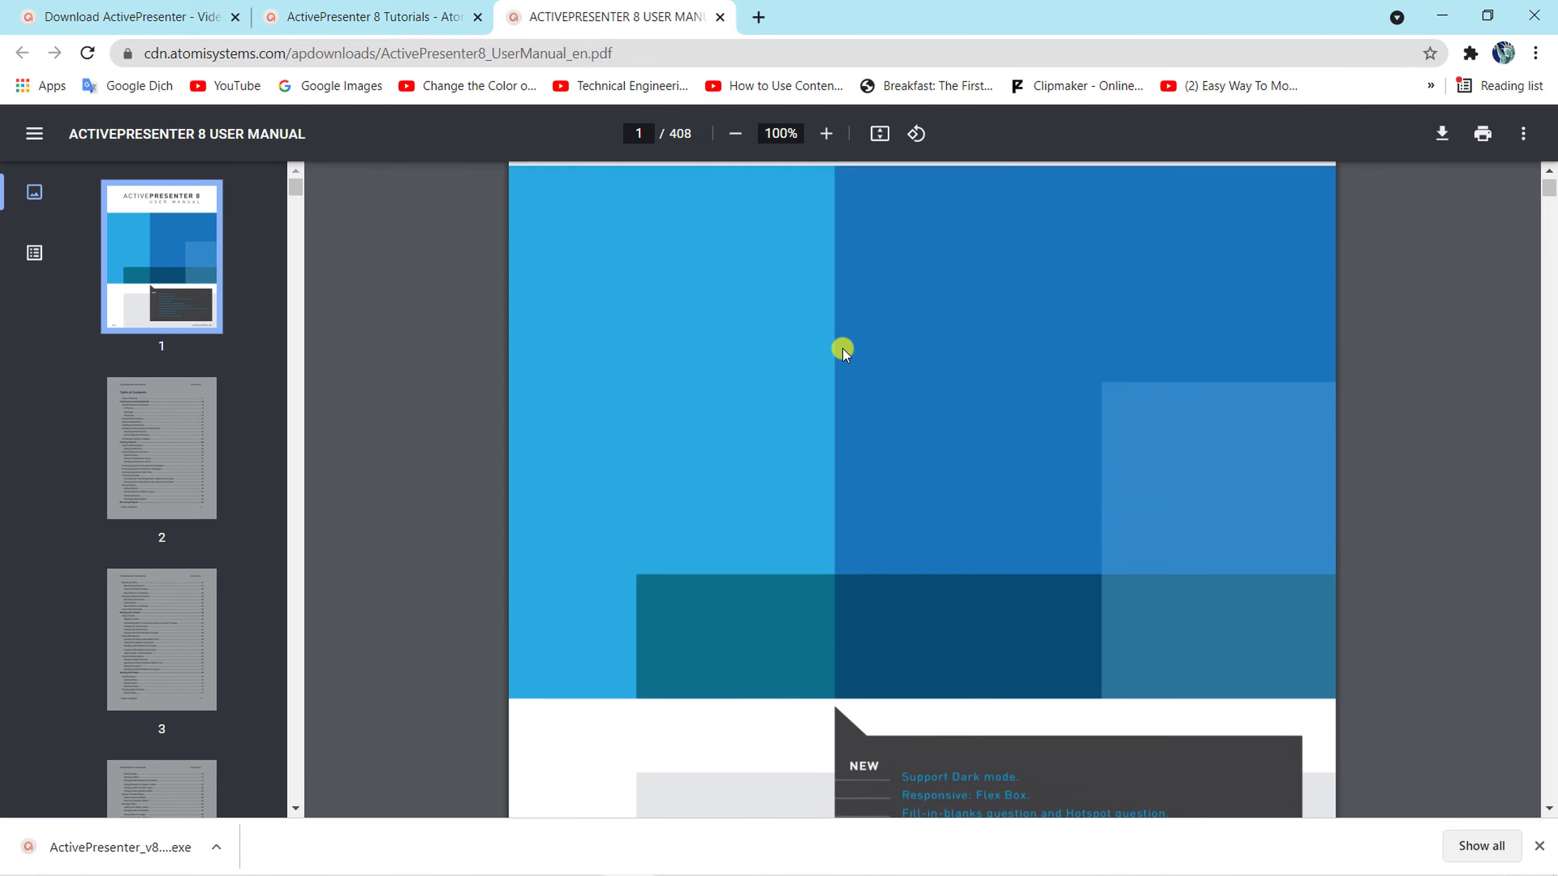
Look through the table of contents and the cover page's list of new features in the English user manual.
scroll(845, 430, down, 10)
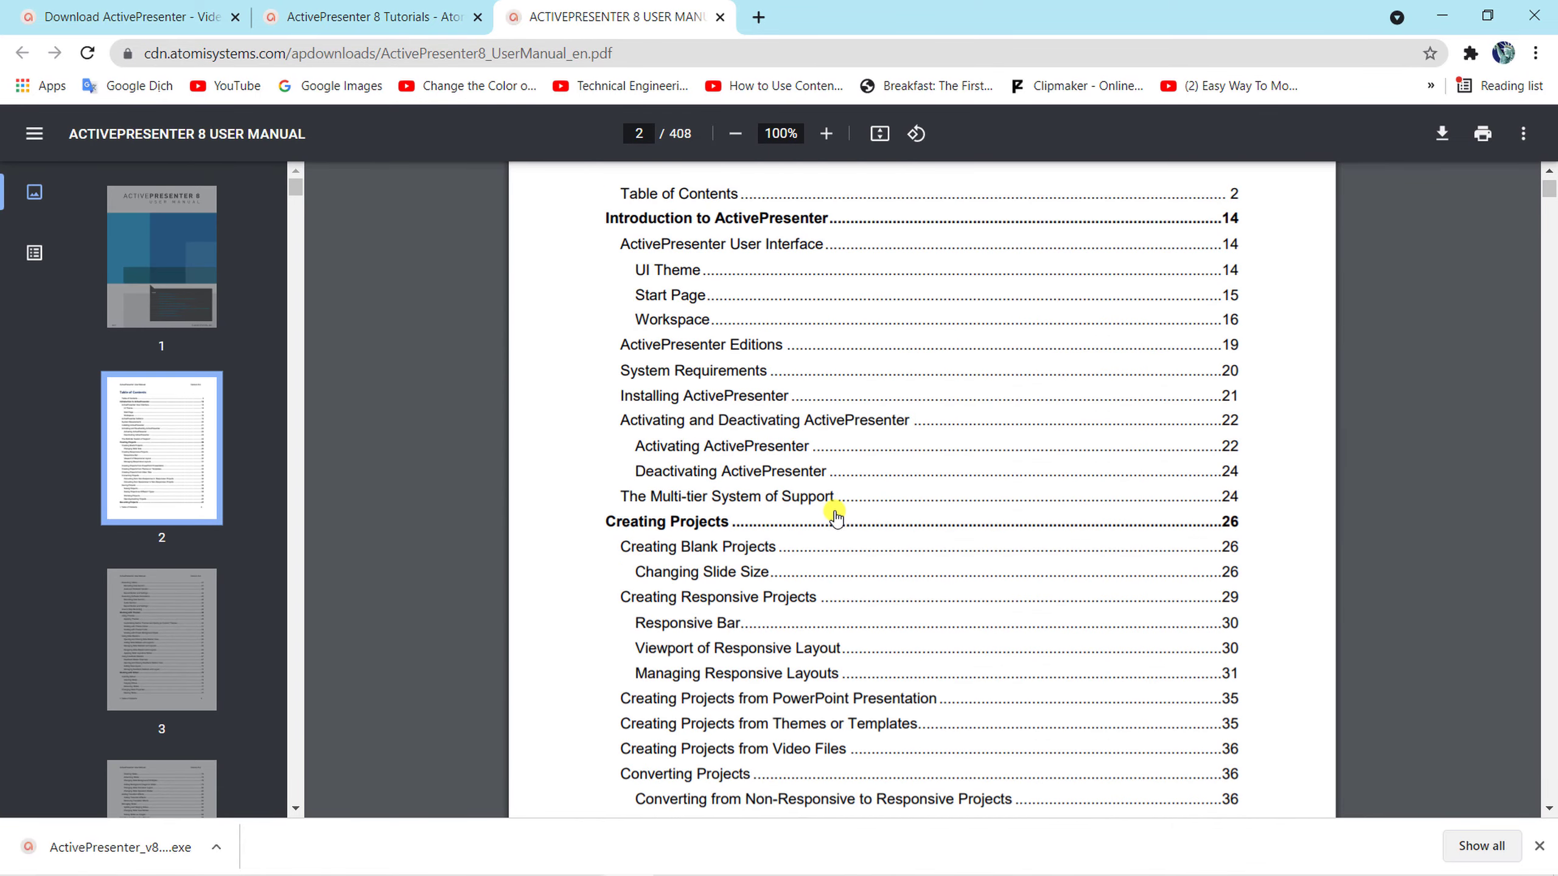
scroll(859, 525, down, 15)
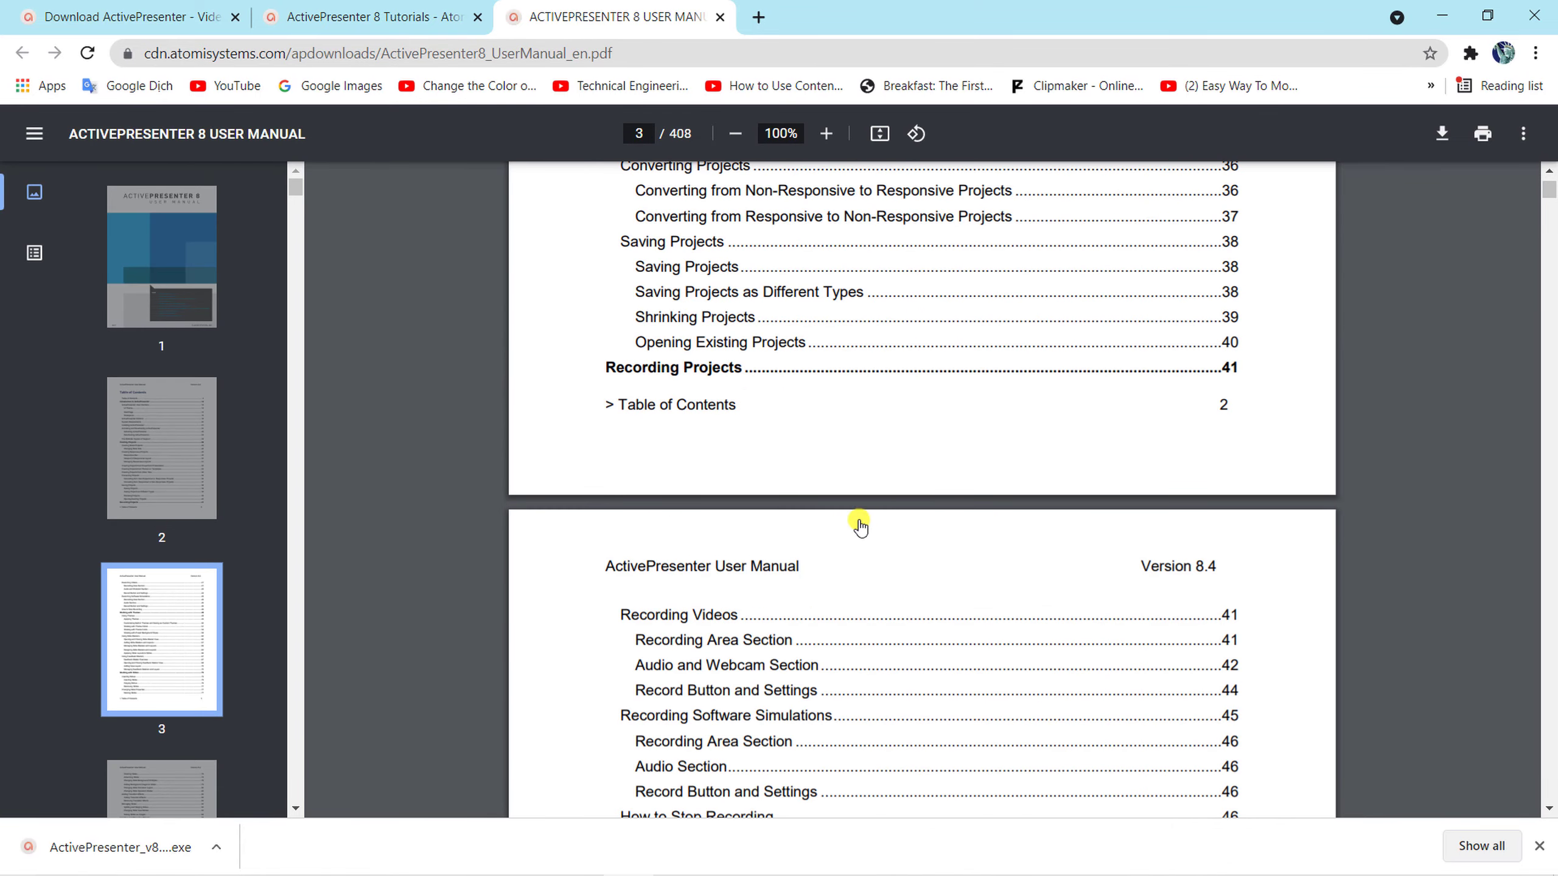
scroll(896, 442, down, 10)
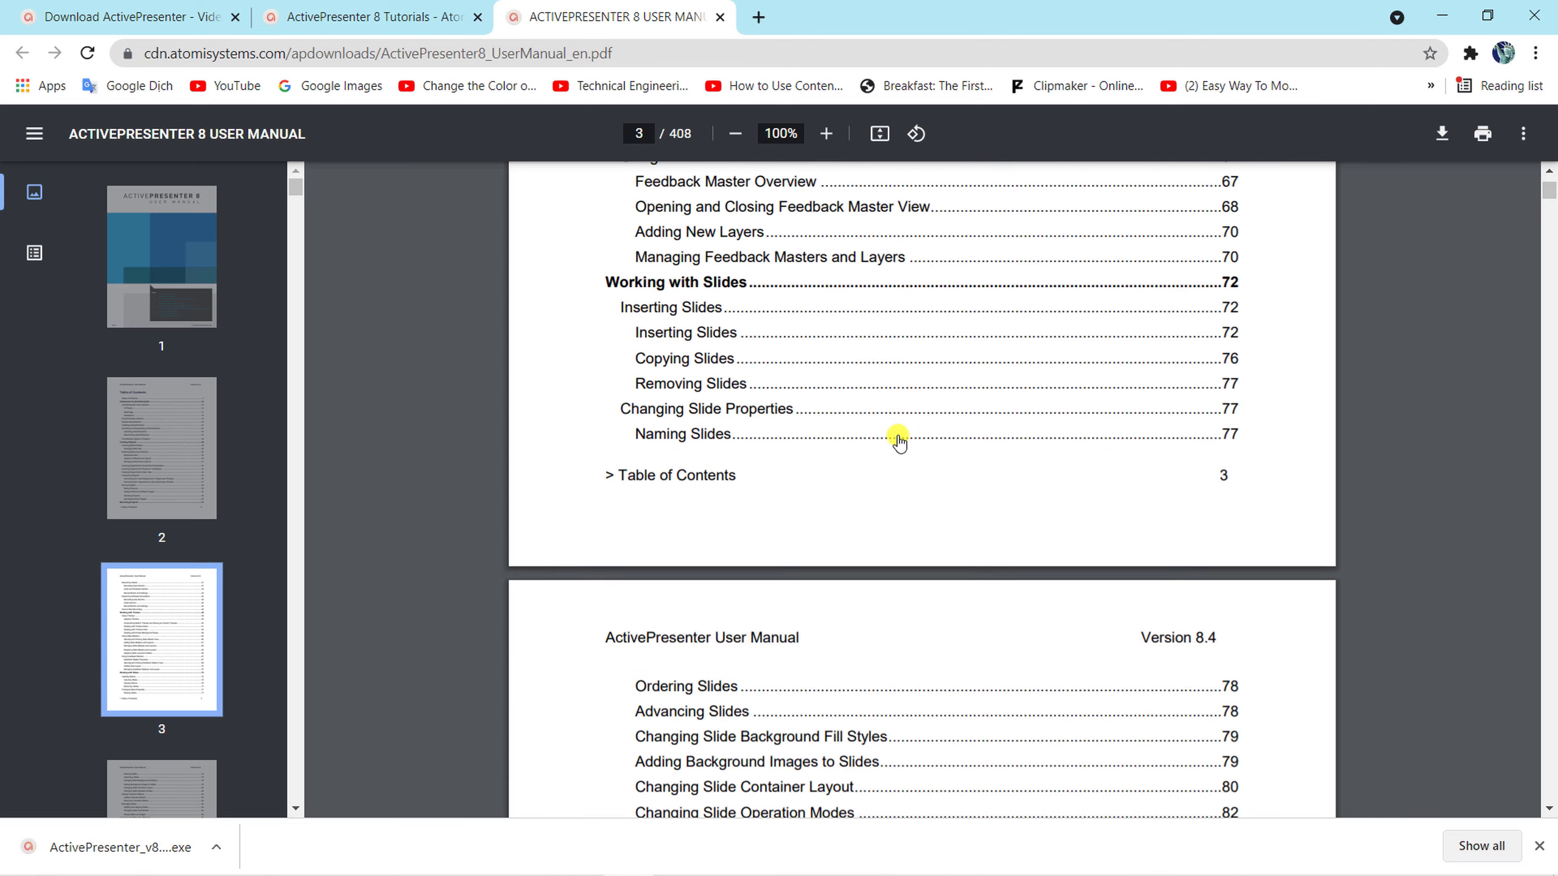
scroll(930, 485, down, 5)
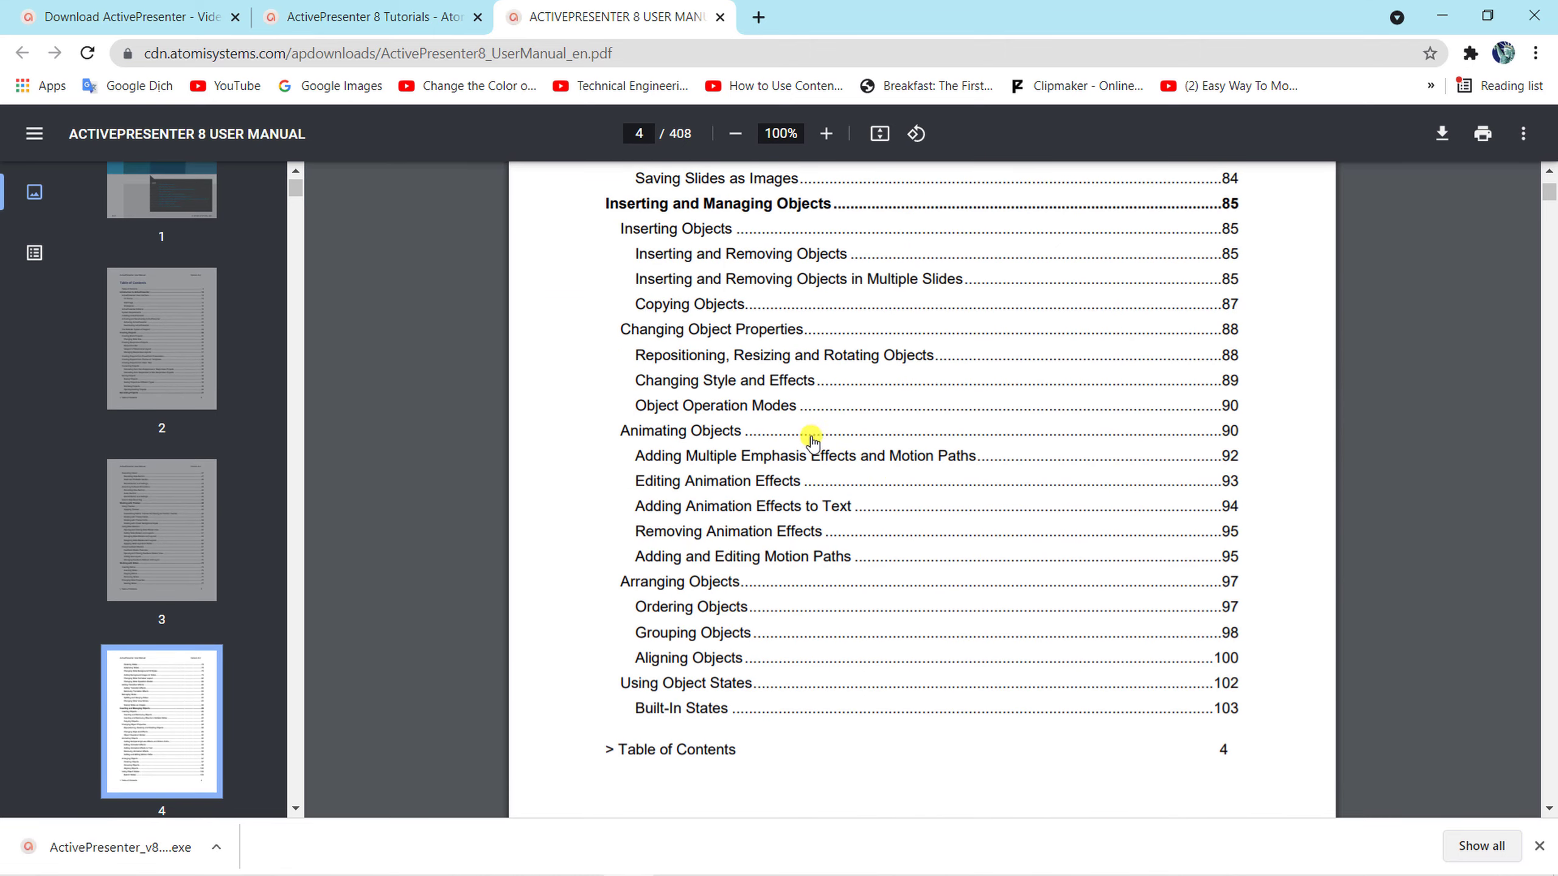
scroll(810, 437, down, 20)
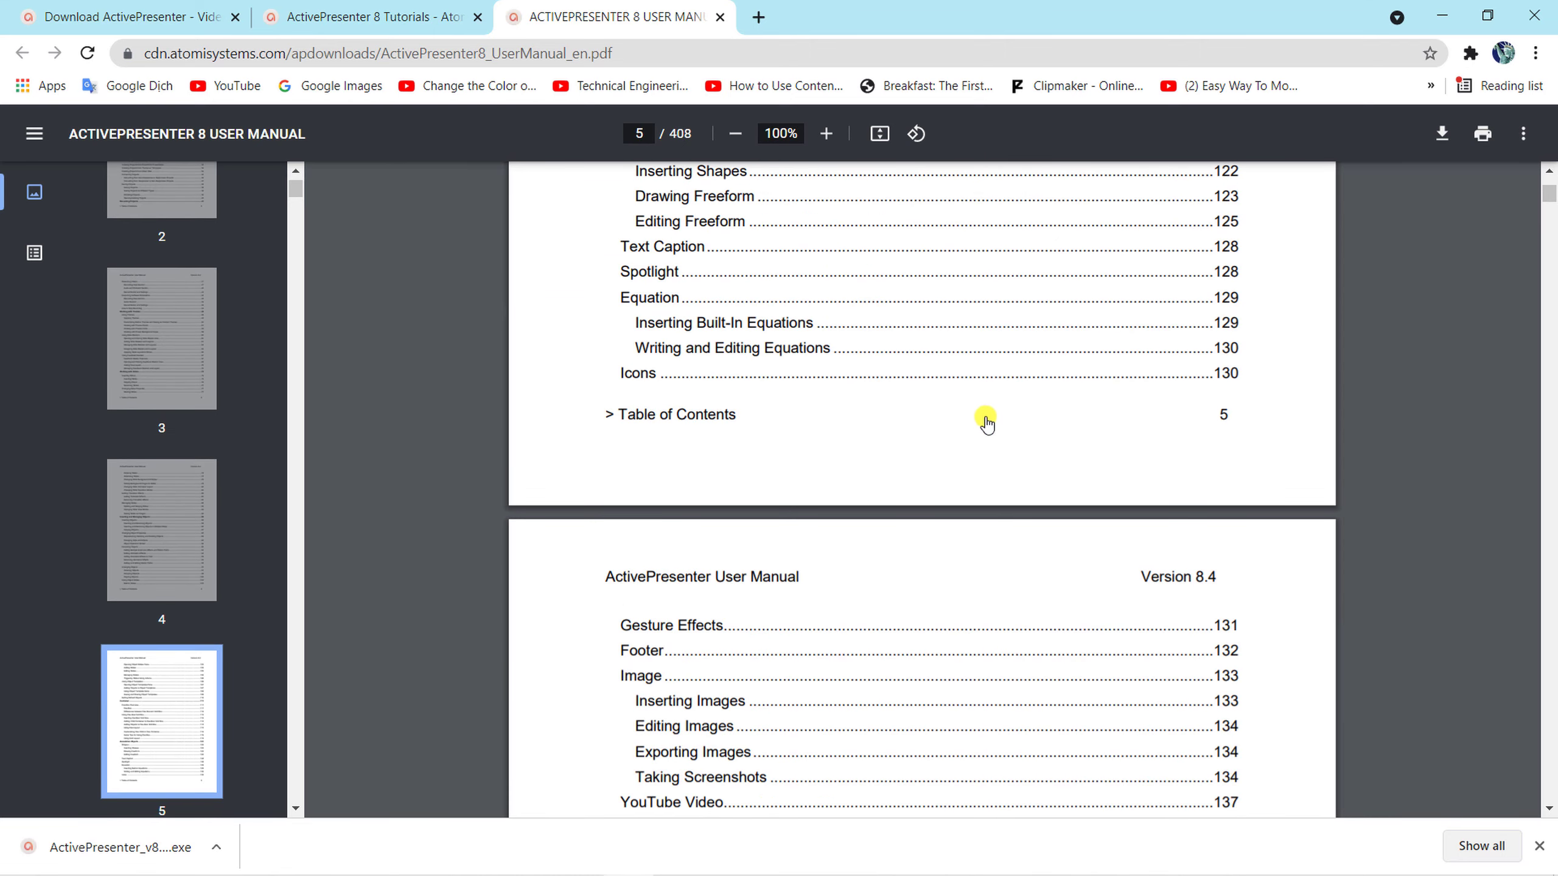
scroll(986, 423, down, 3)
drag(1552, 196, 1551, 209)
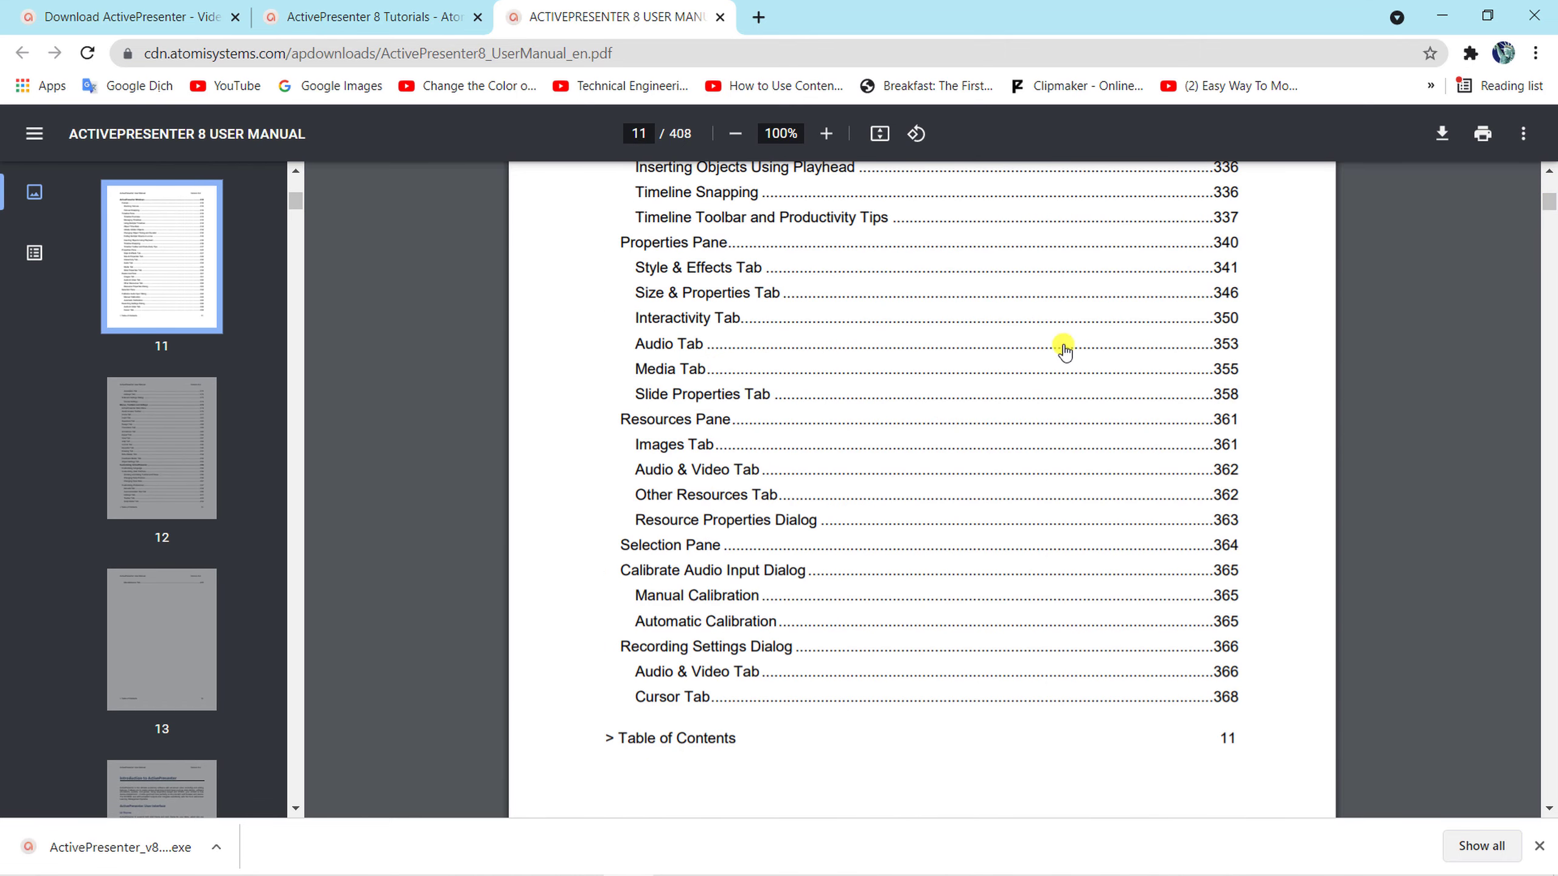
scroll(1540, 214, up, 3)
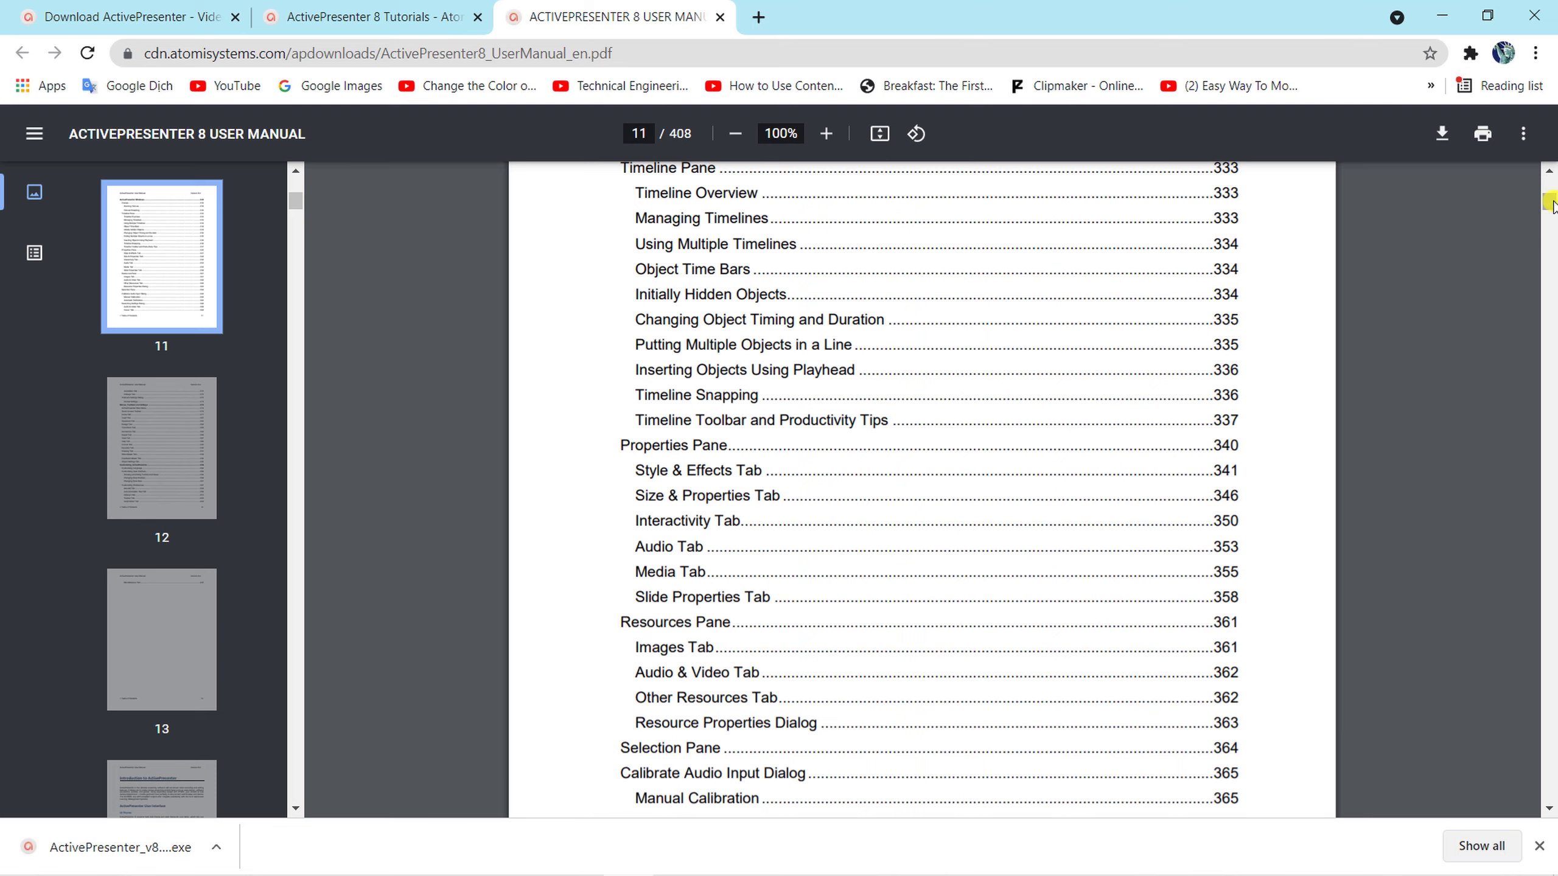
drag(1551, 203, 1550, 180)
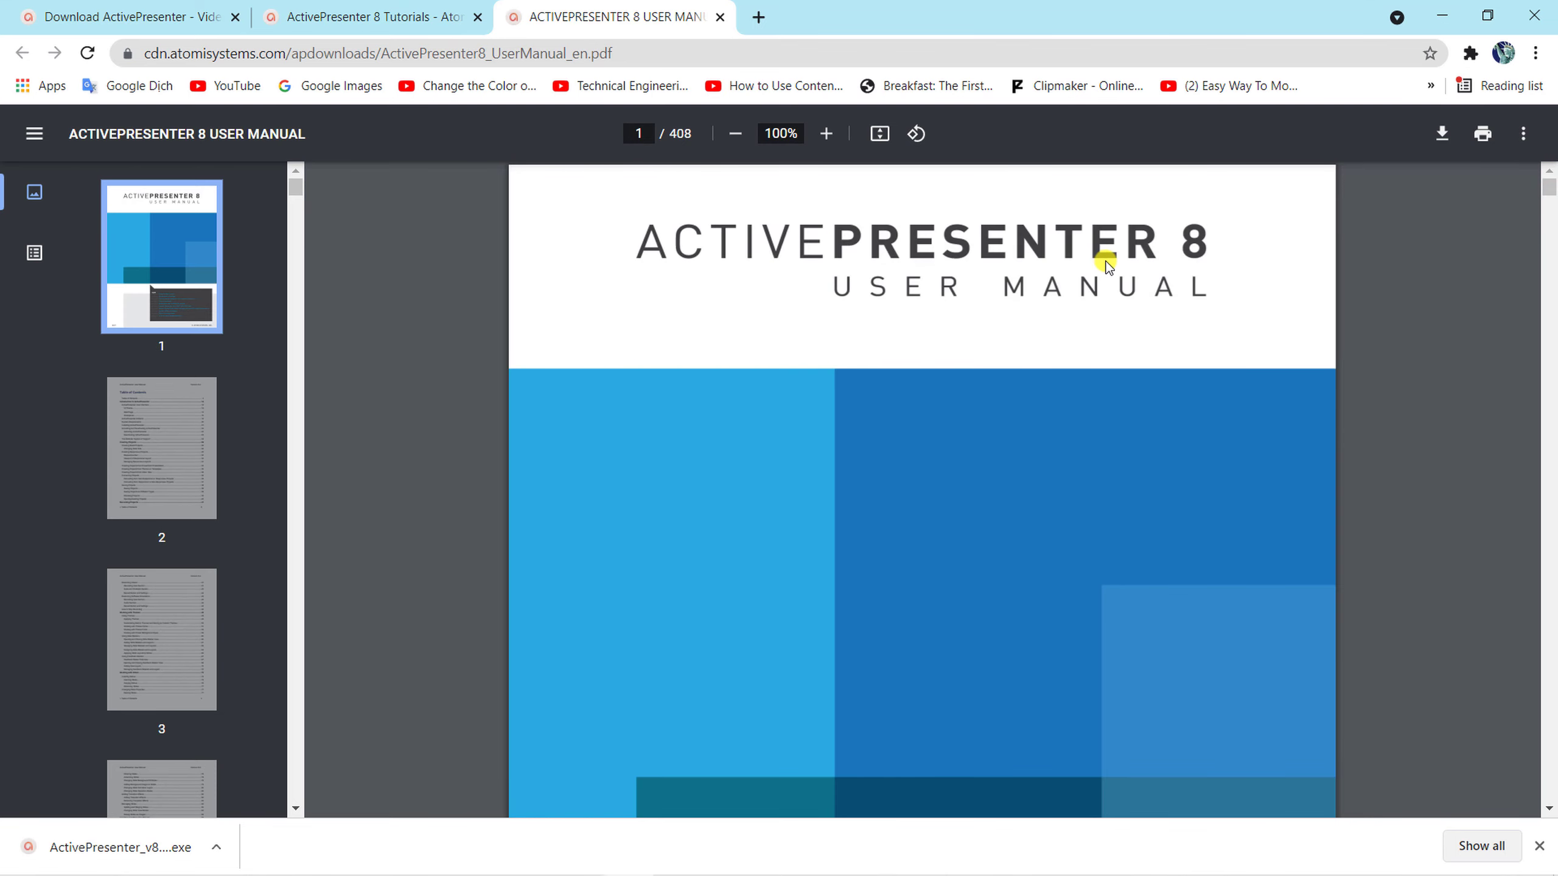
scroll(1042, 282, down, 7)
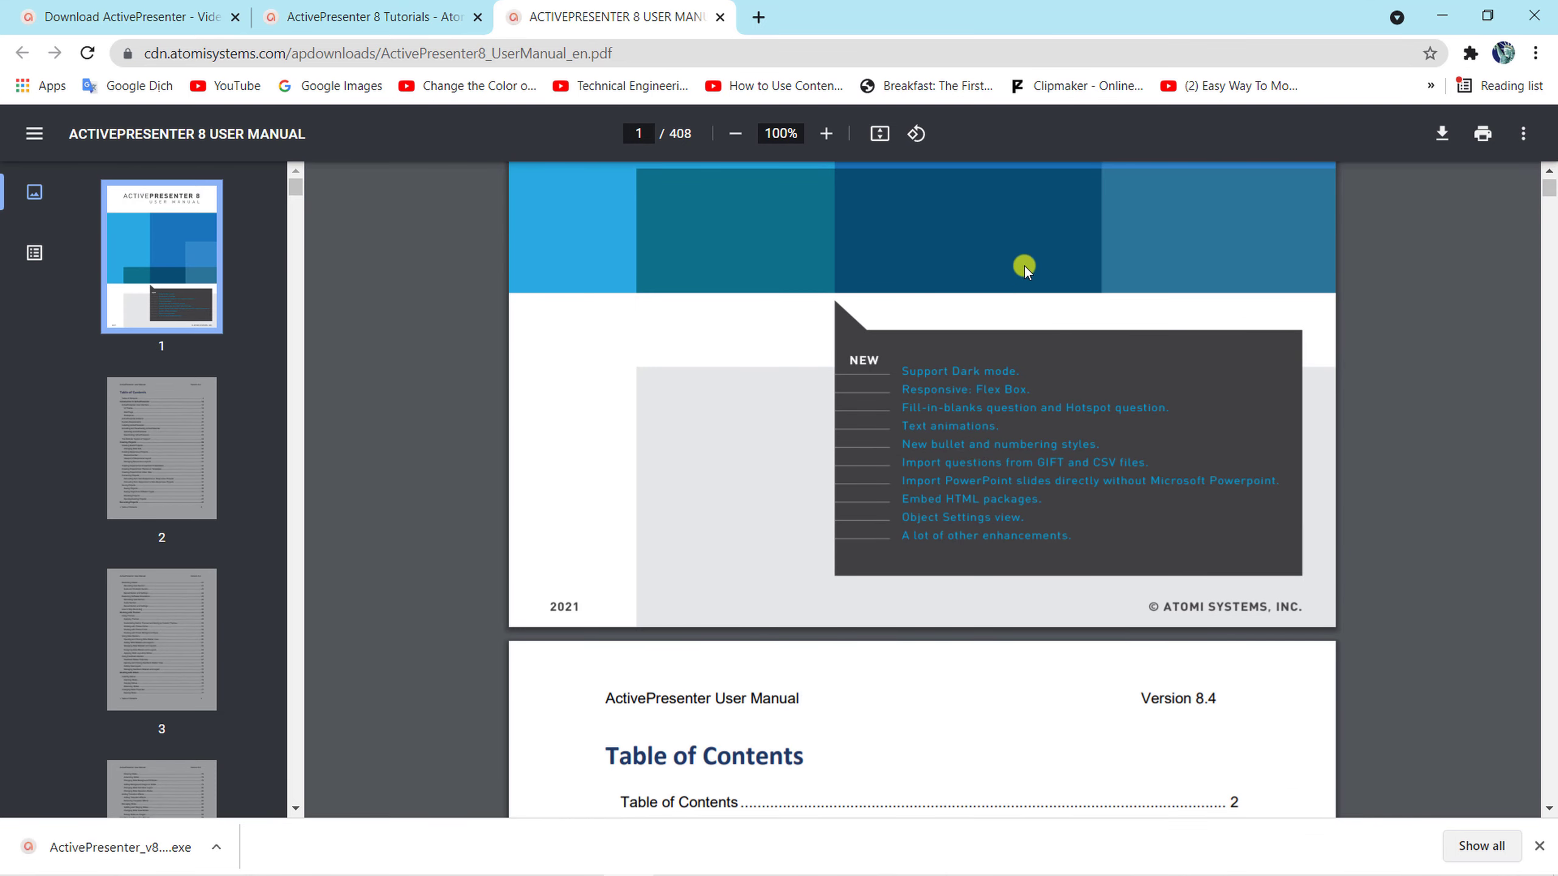
Download the English user manual to the Desktop as ActivePresenter8_UserManual_en.pdf.
click(1442, 137)
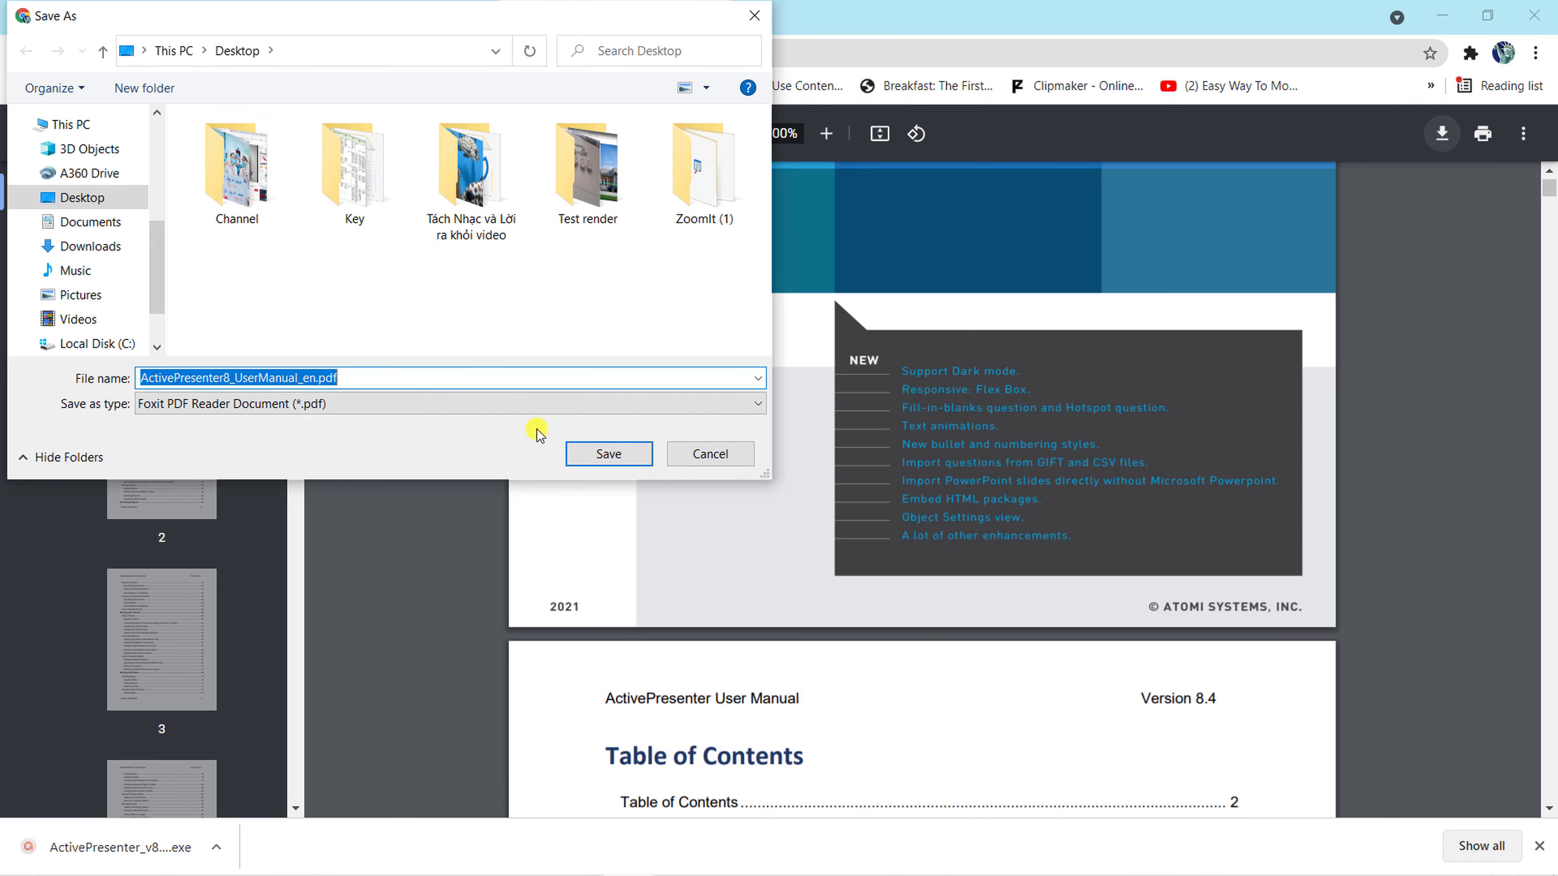
click(599, 454)
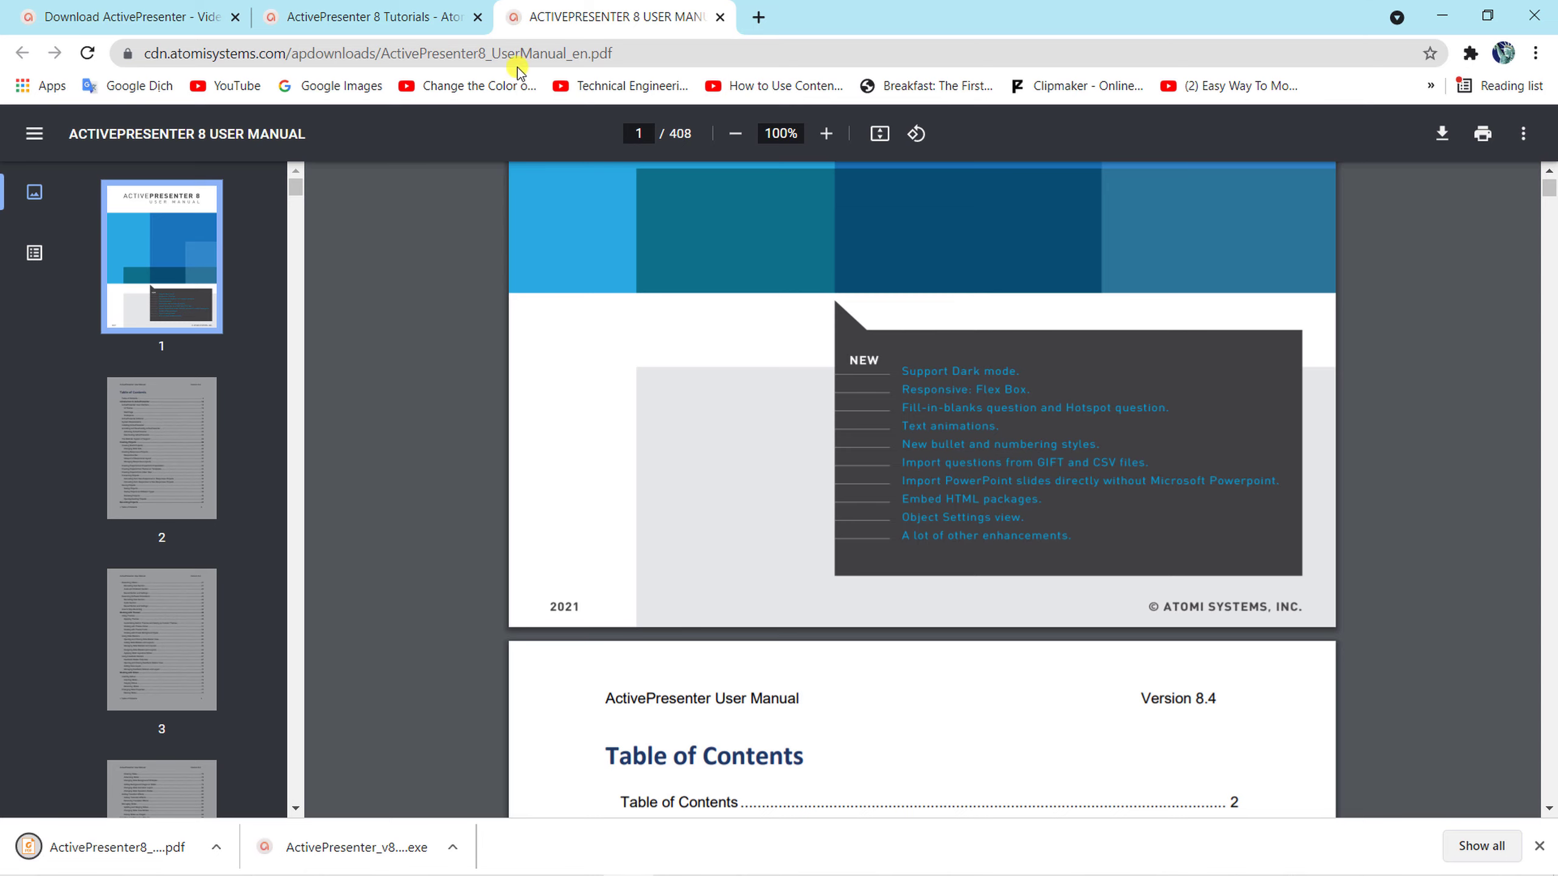
Open the Vietnamese ActivePresenter 8 user manual from the tutorials page and look through its table of contents.
click(383, 18)
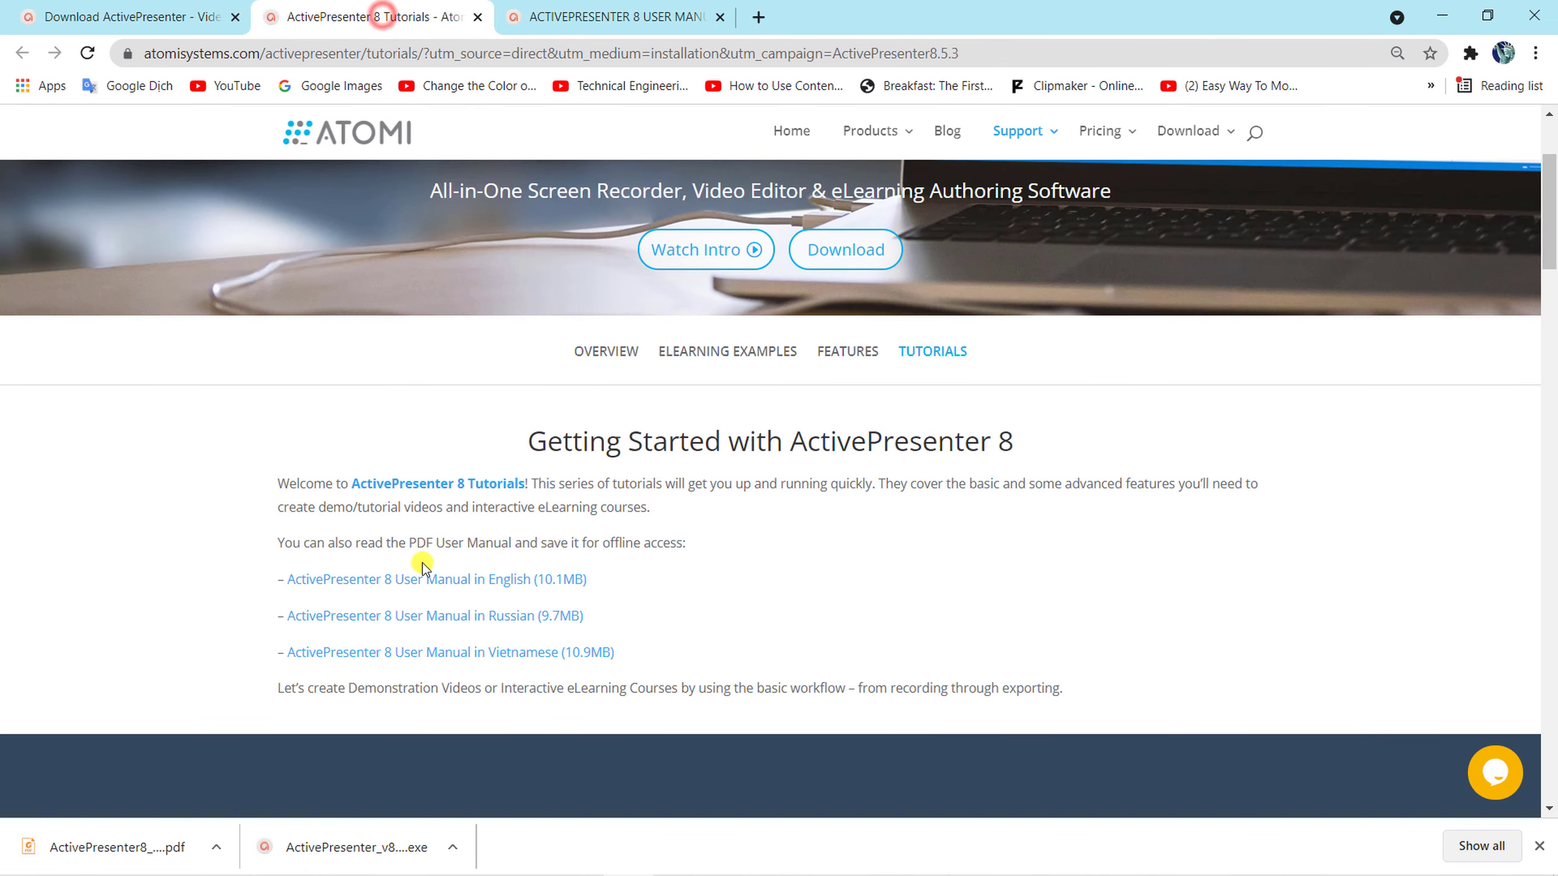
click(519, 656)
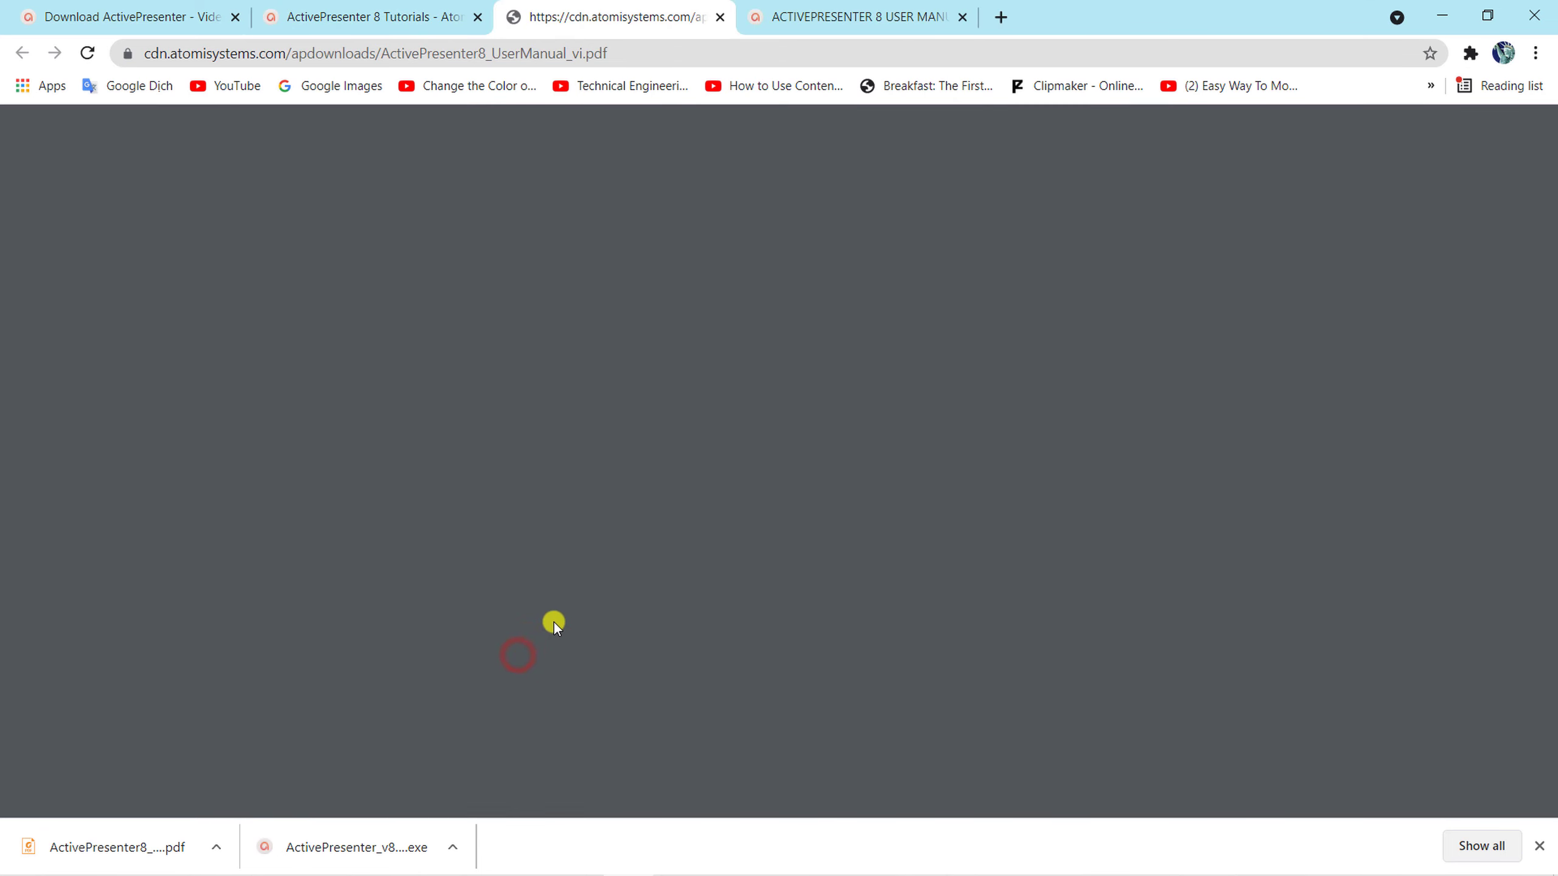
scroll(1061, 399, down, 5)
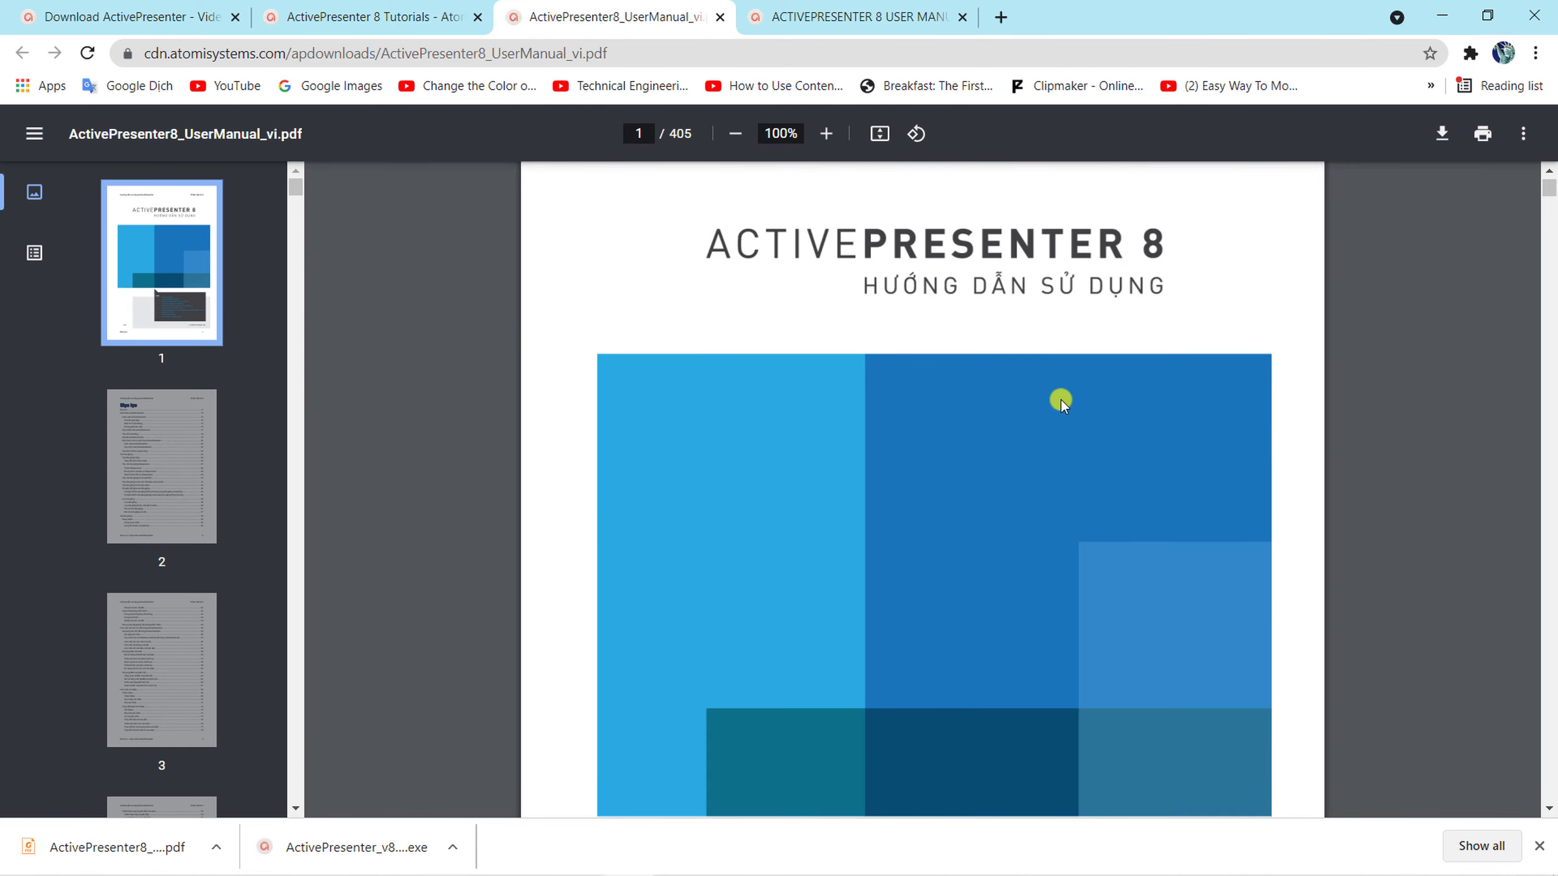
scroll(1076, 550, down, 10)
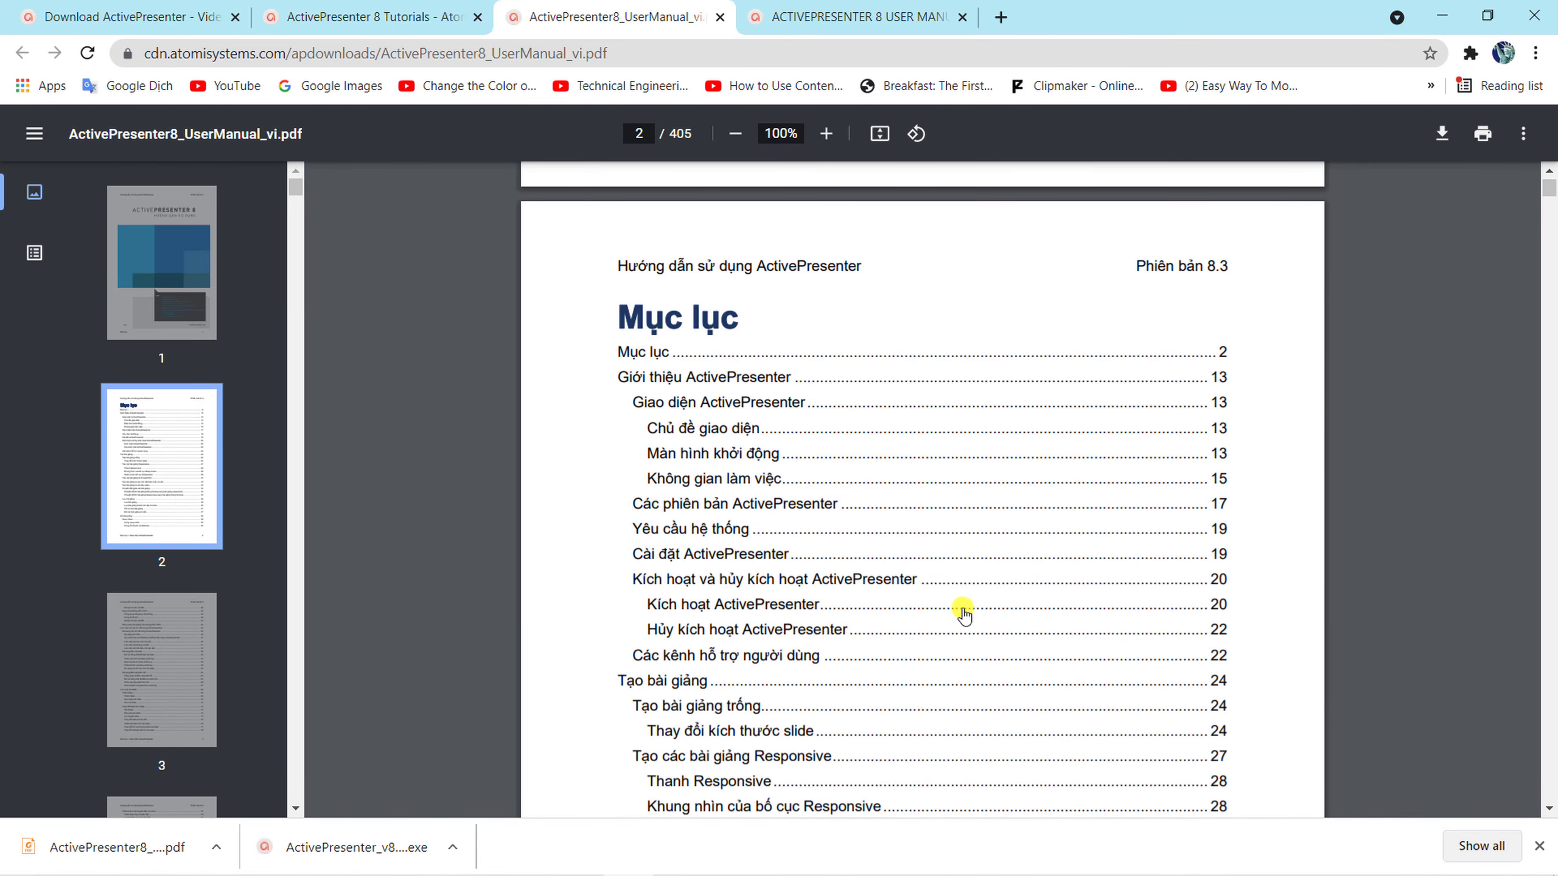
scroll(861, 633, down, 2)
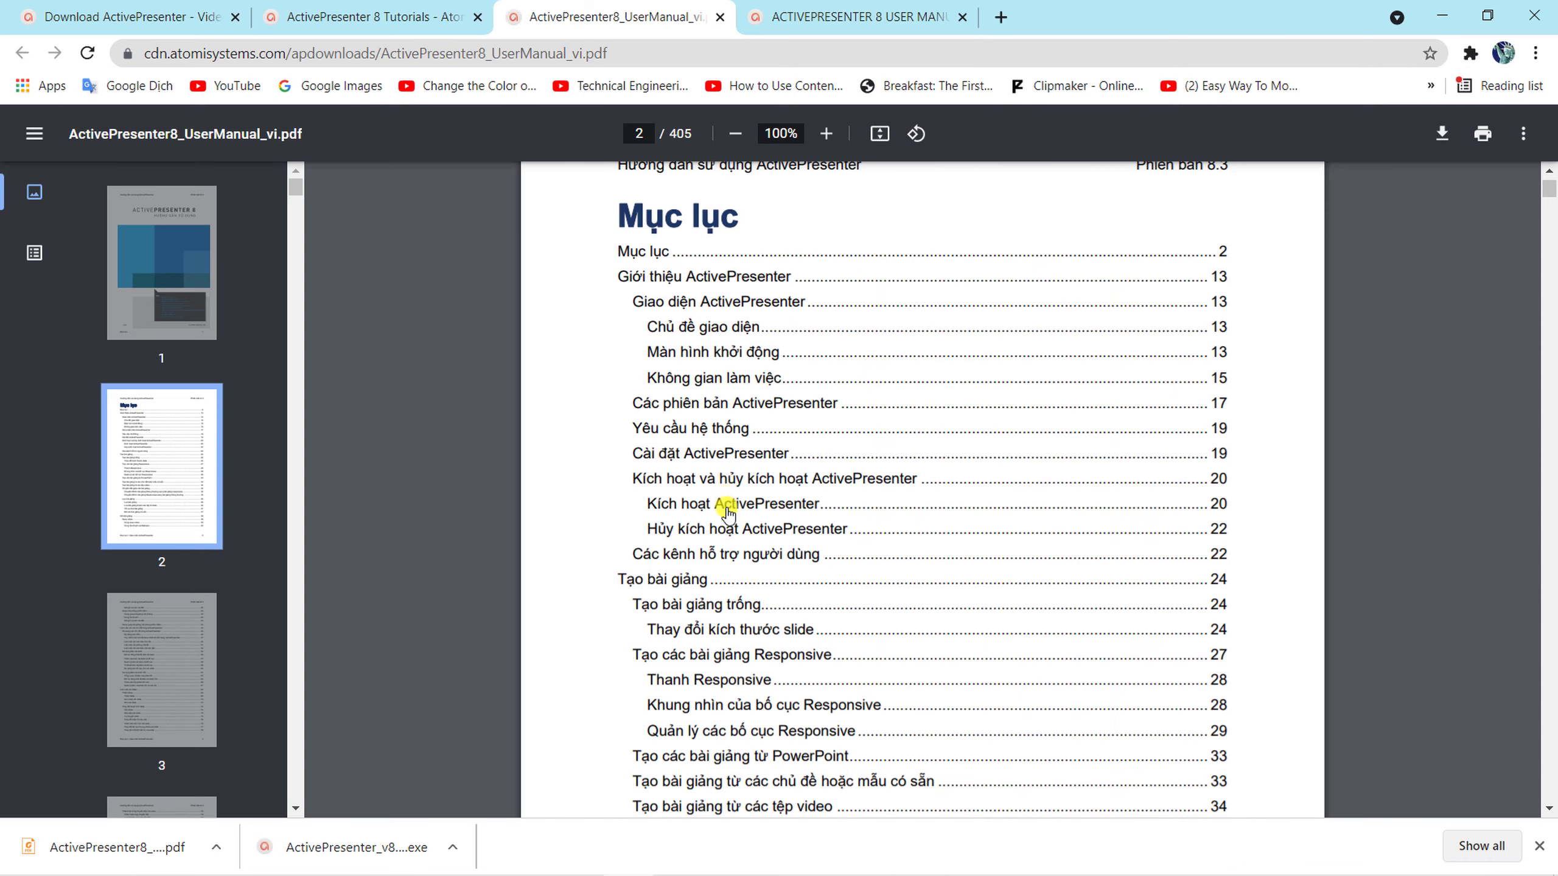
scroll(728, 515, down, 3)
scroll(751, 562, down, 3)
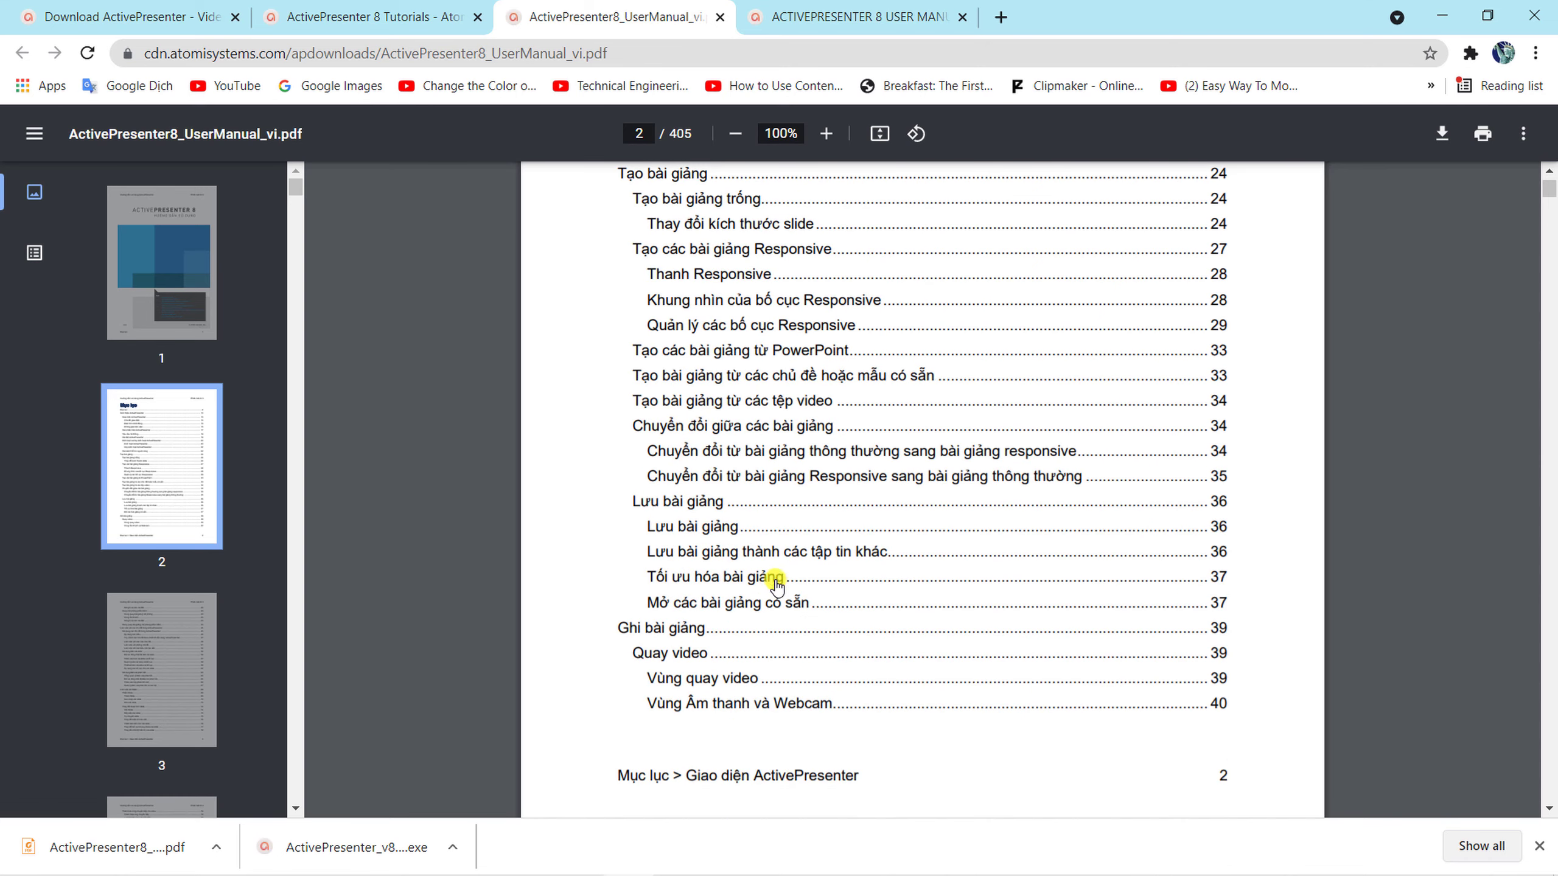
scroll(776, 586, down, 8)
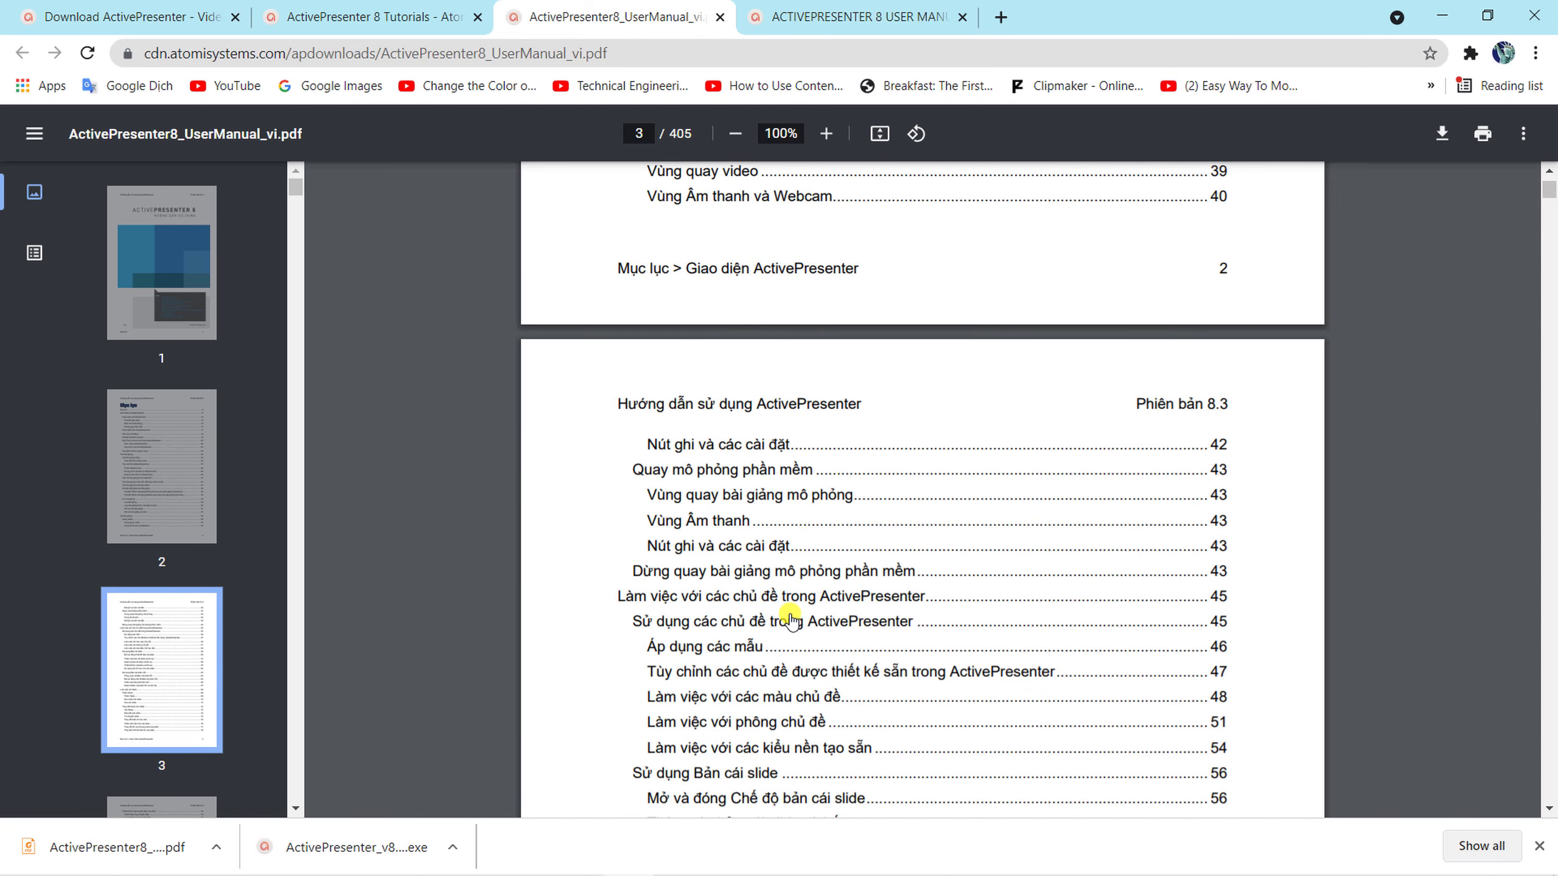
scroll(791, 621, down, 2)
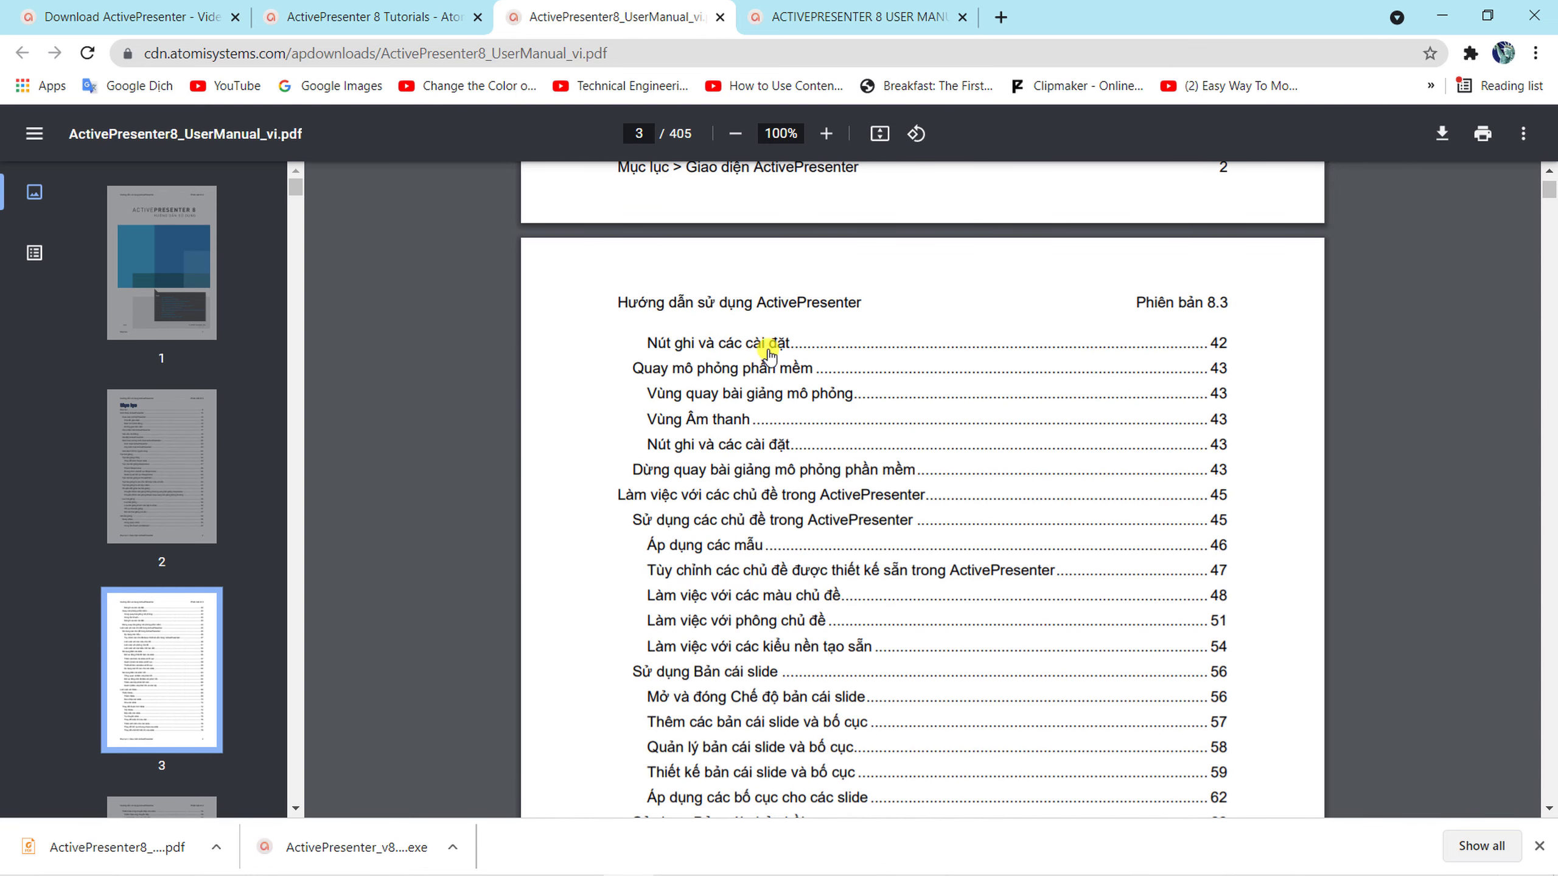
scroll(845, 563, down, 5)
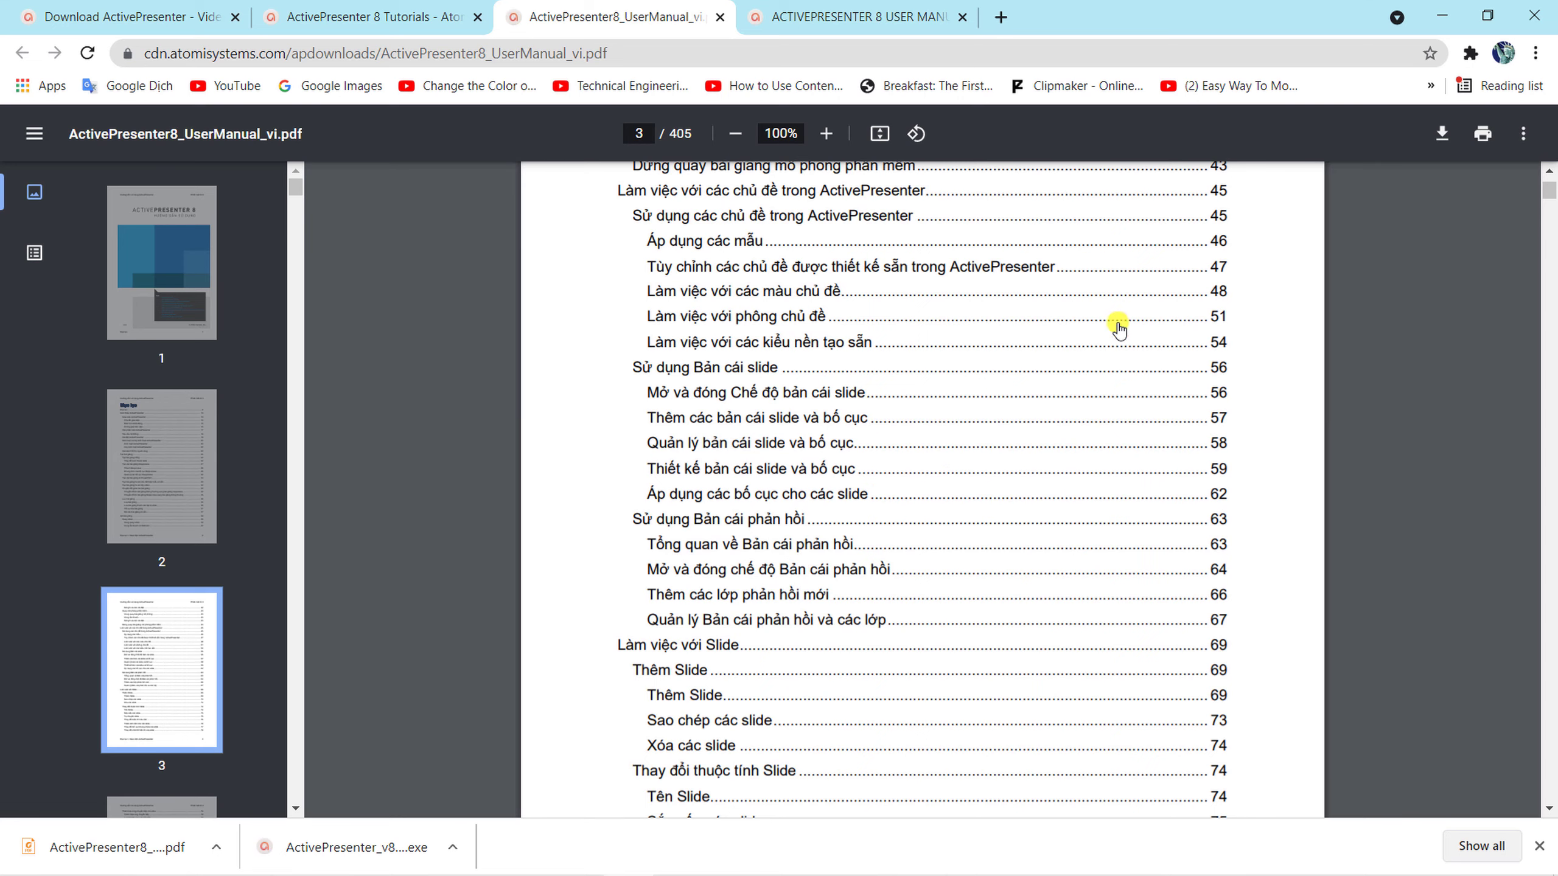
Download the Vietnamese user manual to the Desktop as ActivePresenter8_UserManual_vi.pdf.
click(1445, 134)
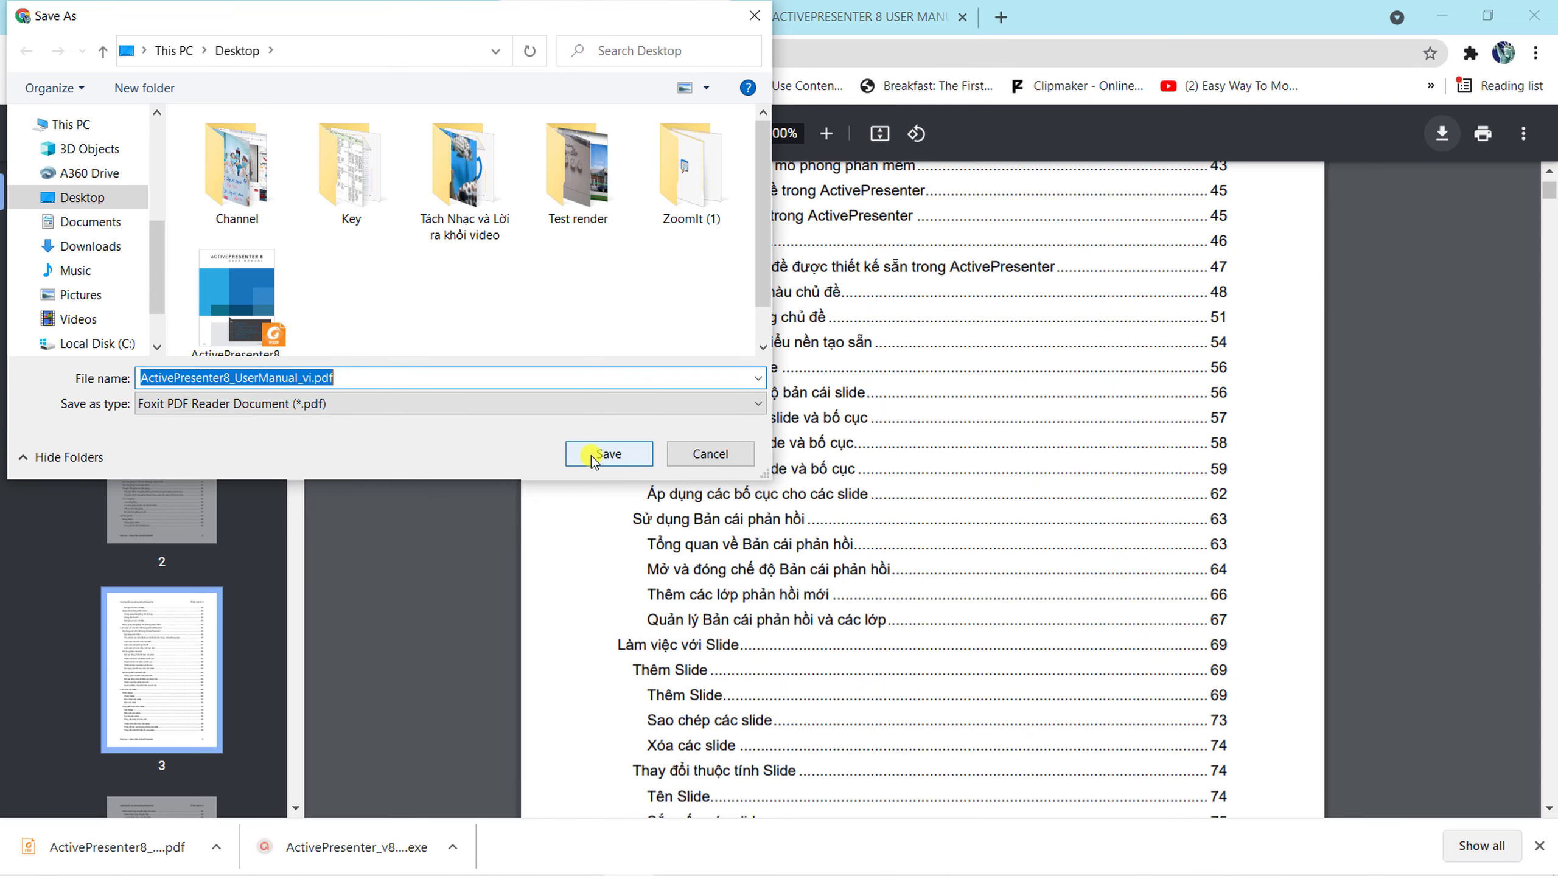
click(611, 454)
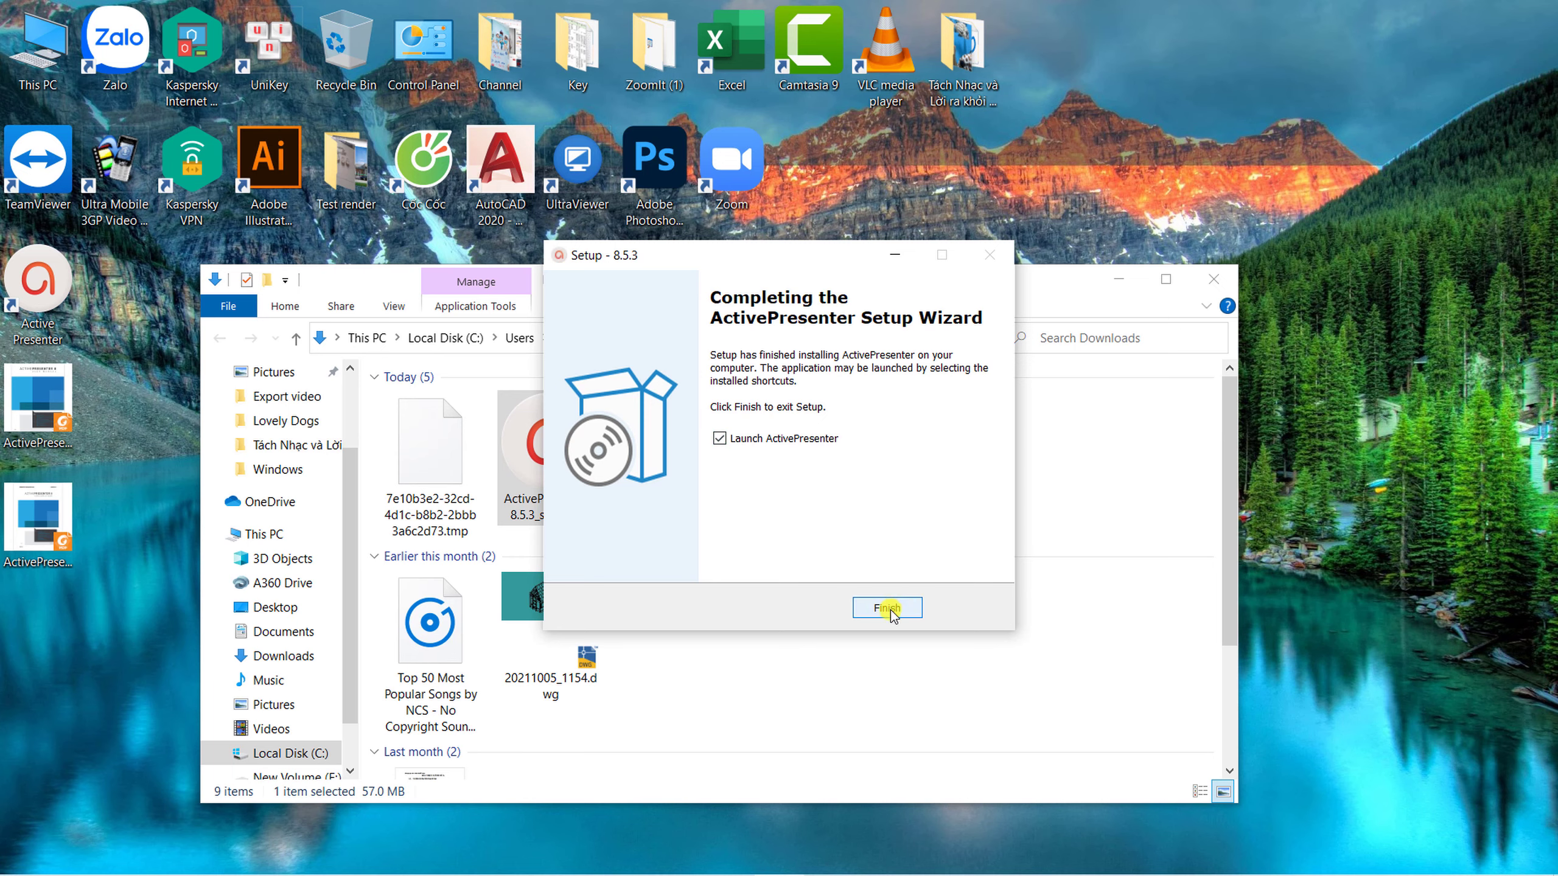
Finish the setup wizard with ActivePresenter set to launch, and minimize the Downloads folder window.
click(889, 610)
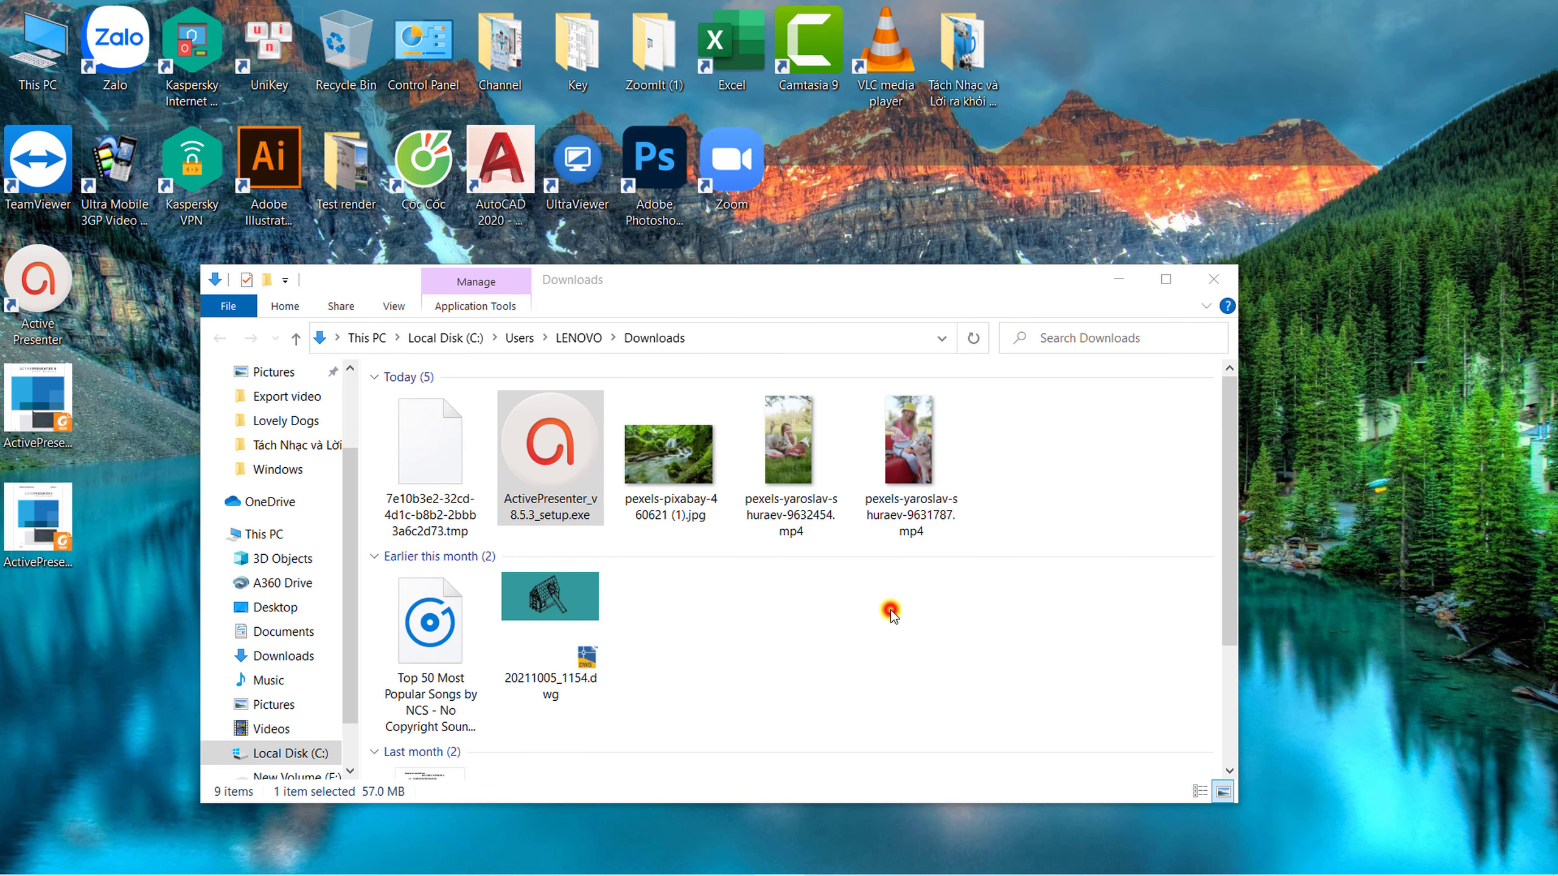
click(1119, 280)
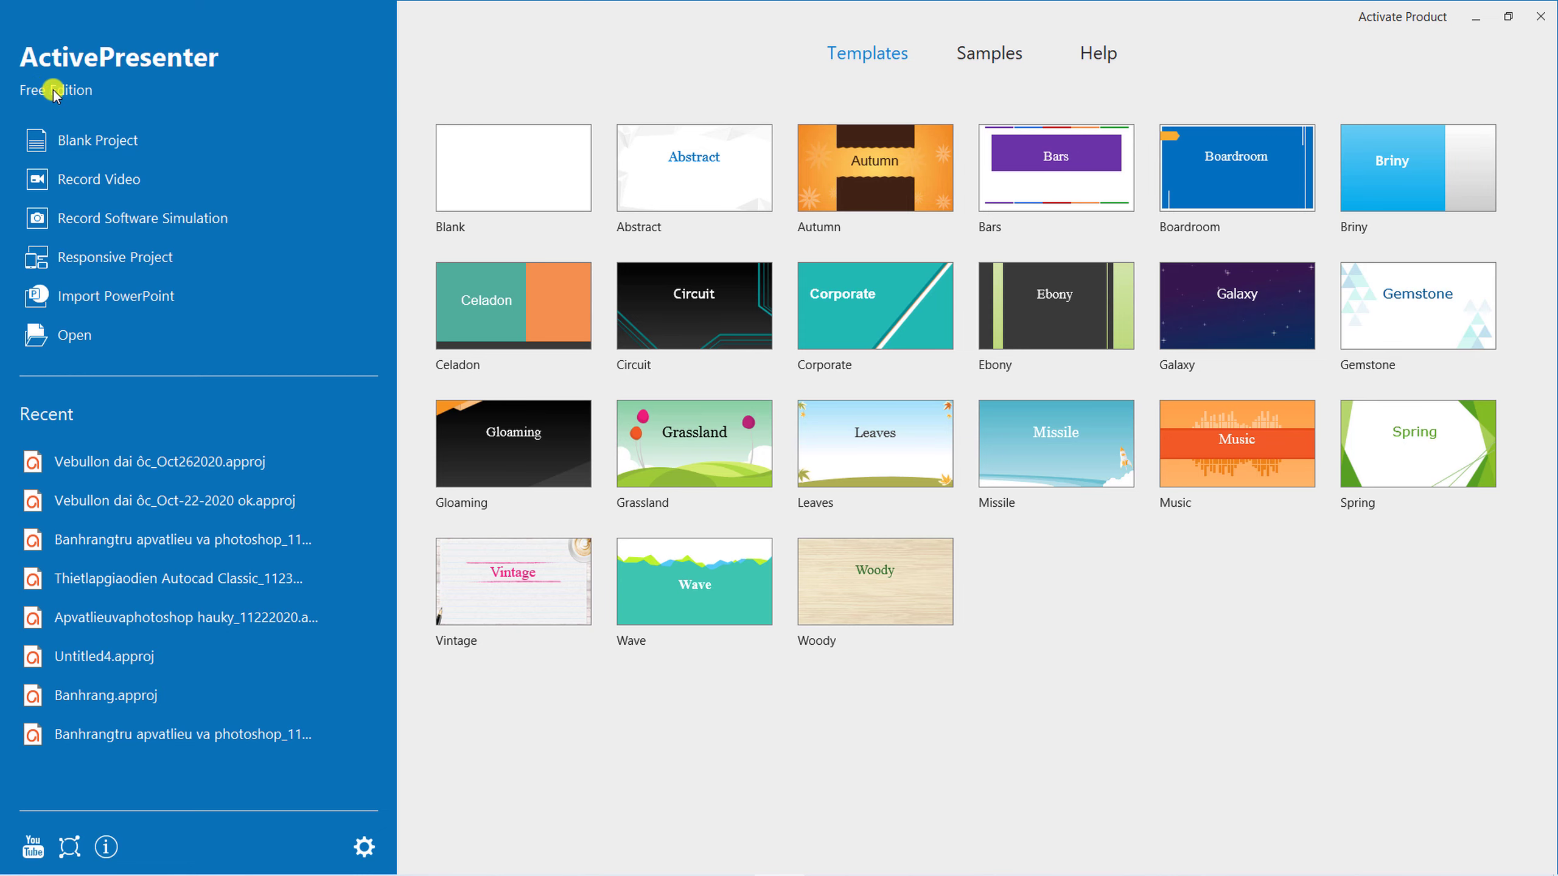
In the ActivePresenter preferences, set the display language to Tiếng Việt - vi_VN and the display theme to Dark.
click(368, 849)
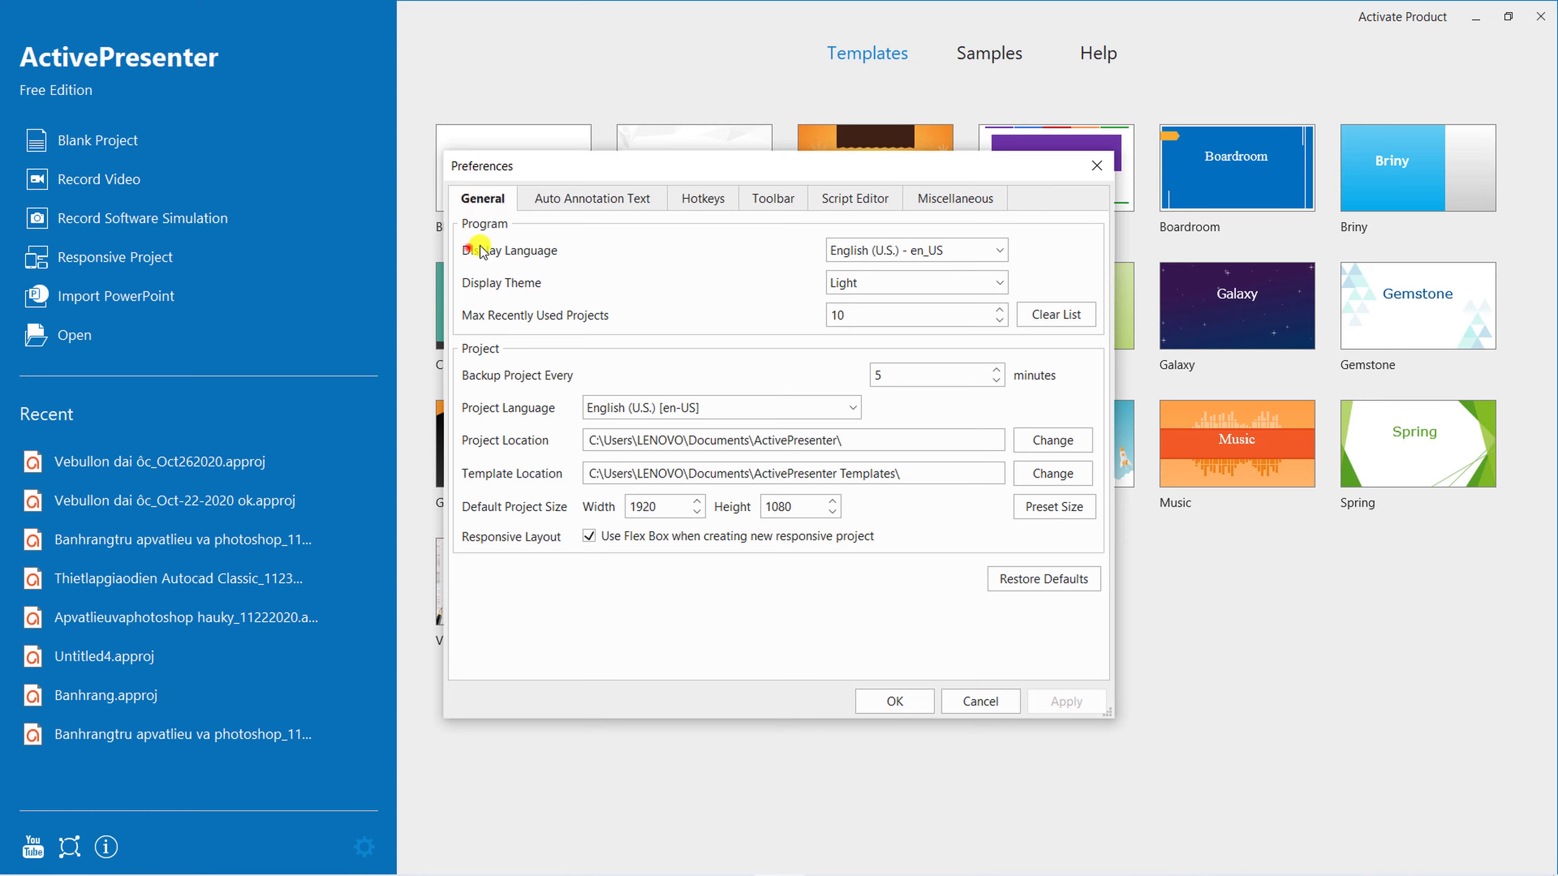
click(996, 253)
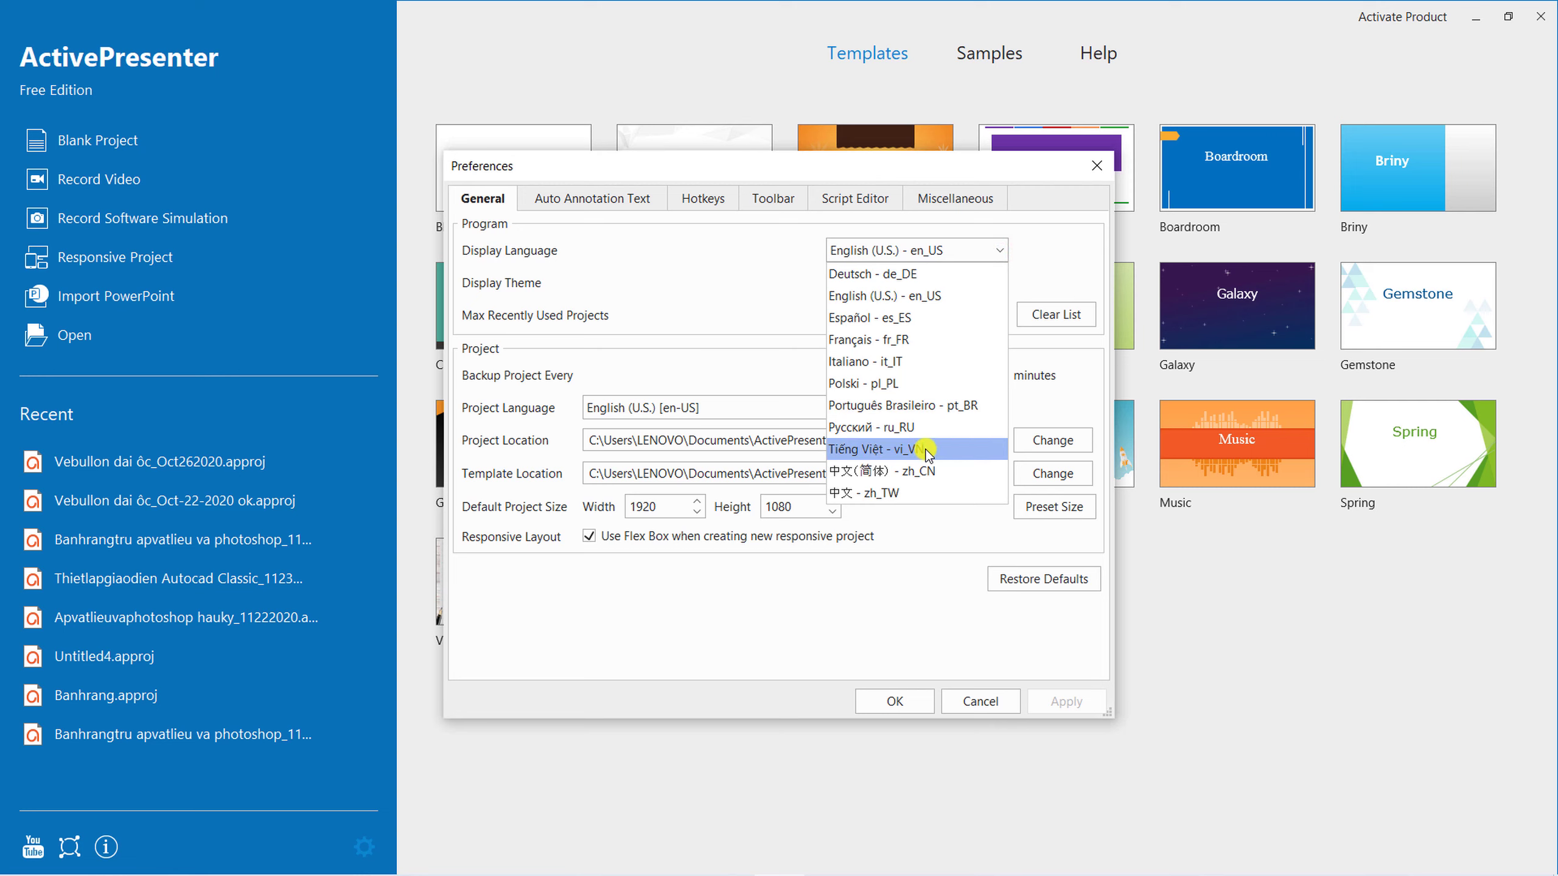
click(892, 454)
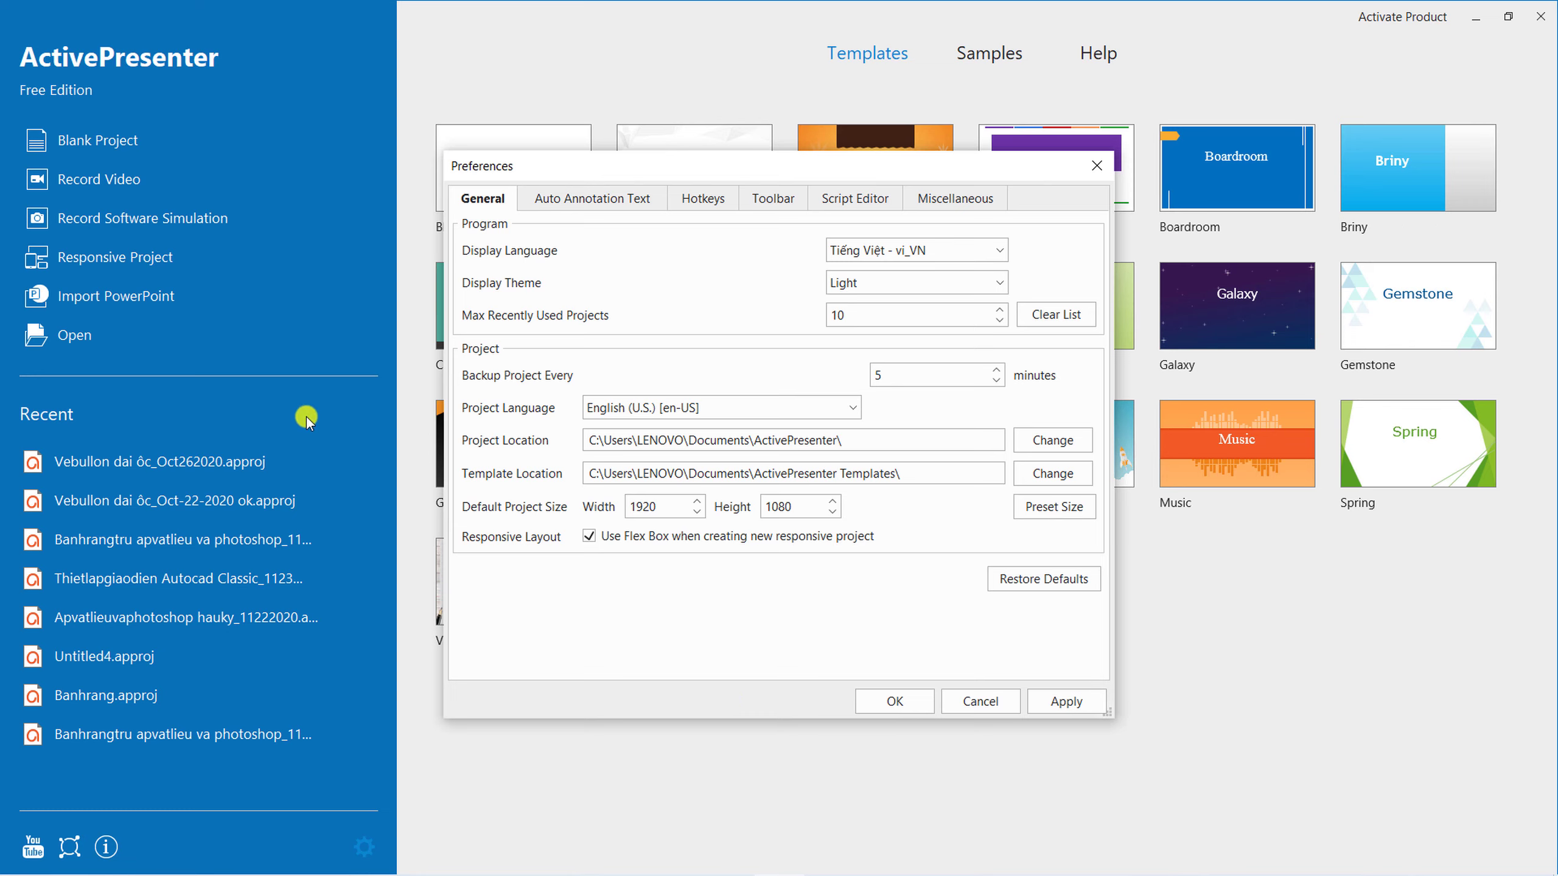
click(998, 285)
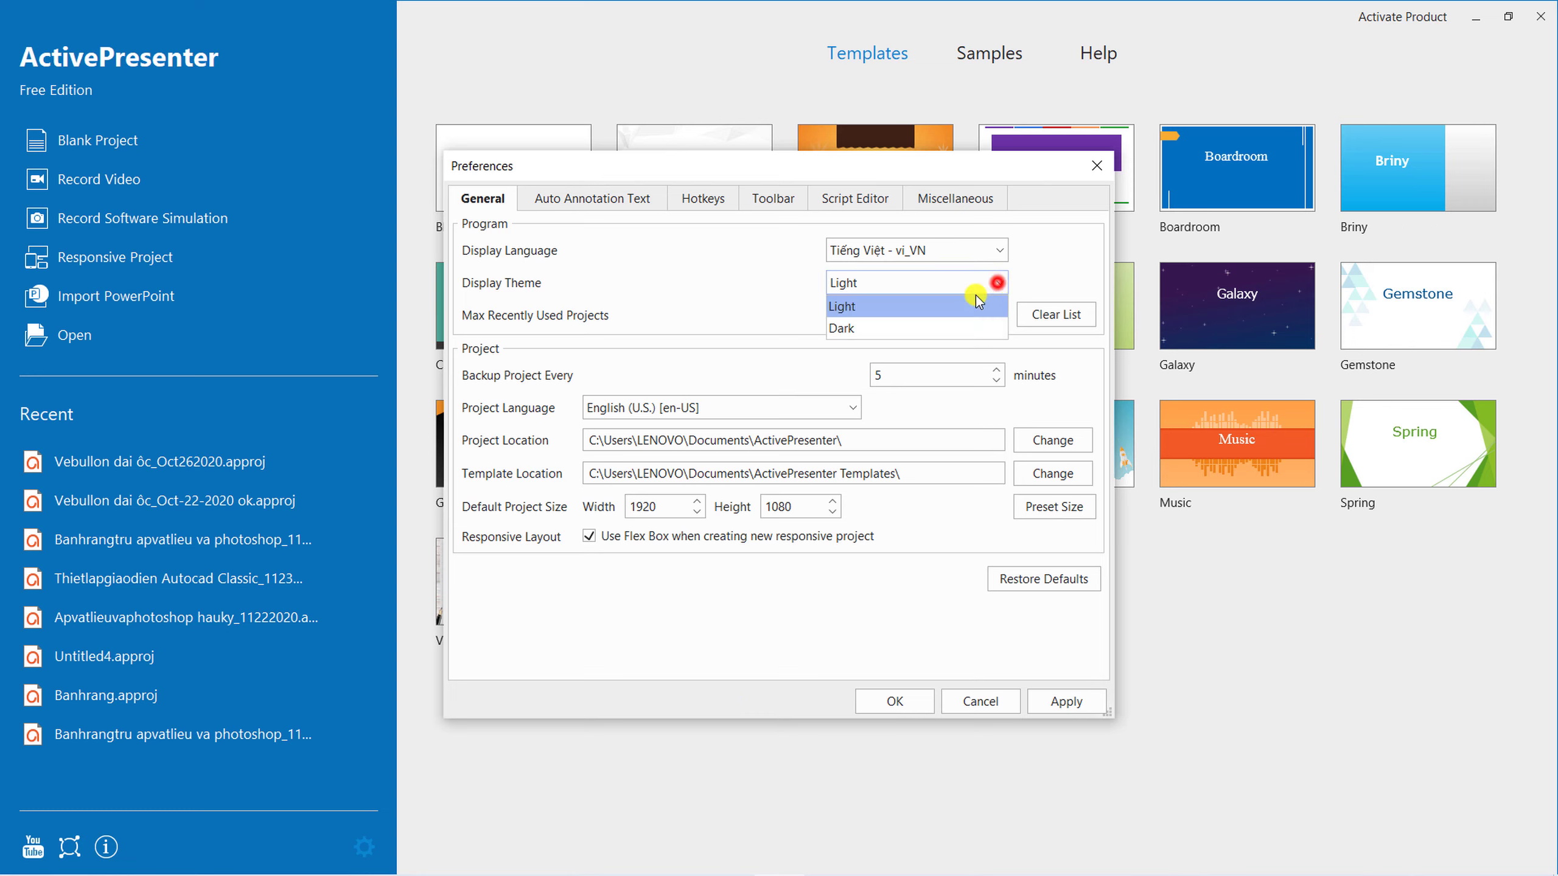
click(875, 330)
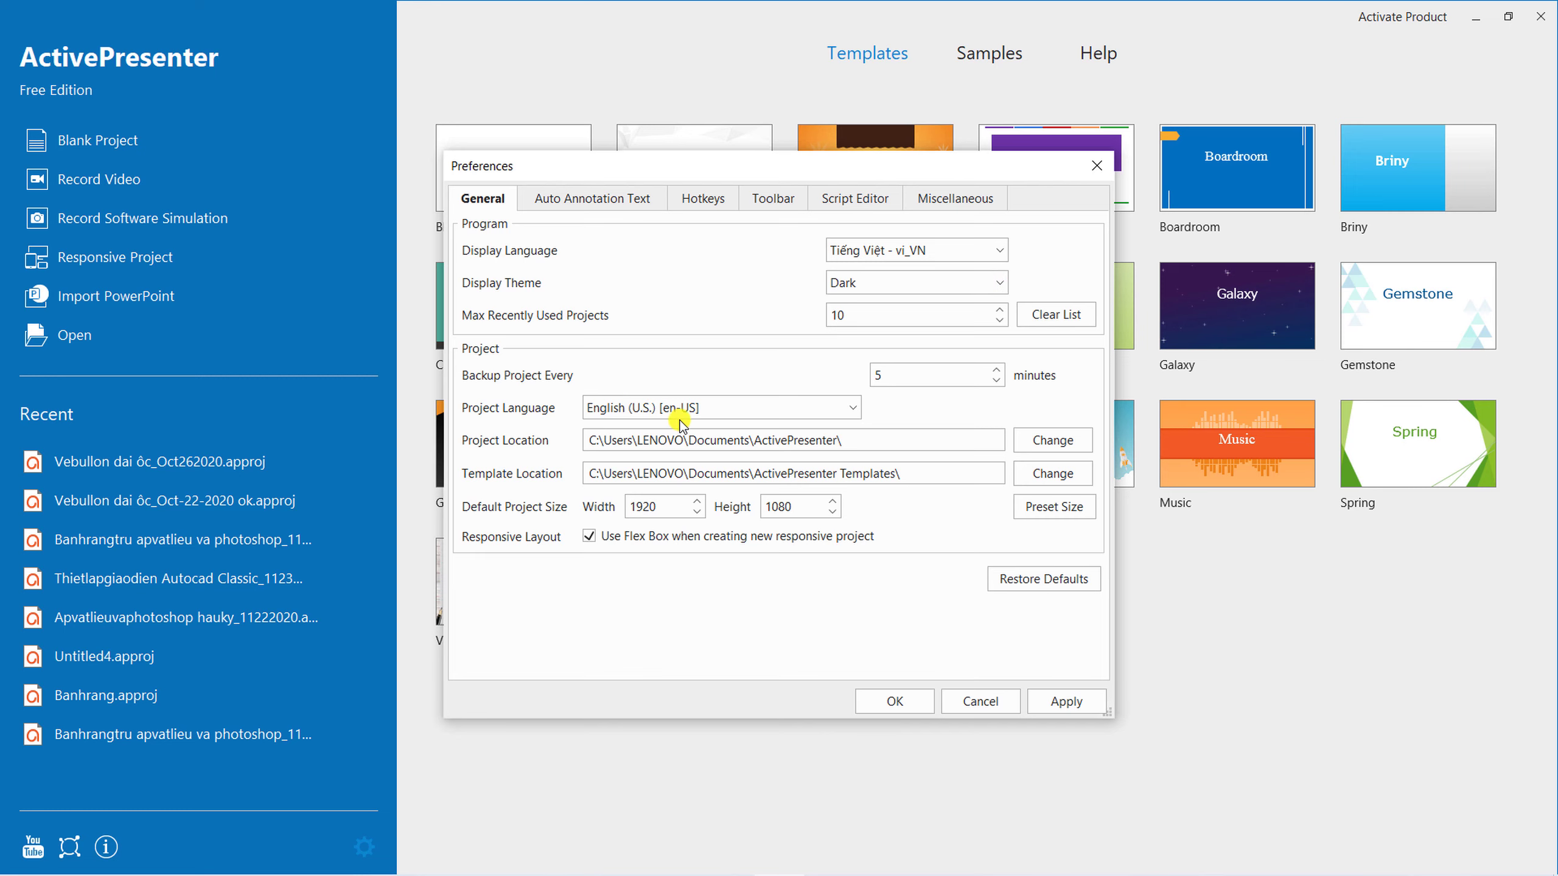
Set the project language to Vietnamese [vi-VN] in the general preferences.
click(816, 410)
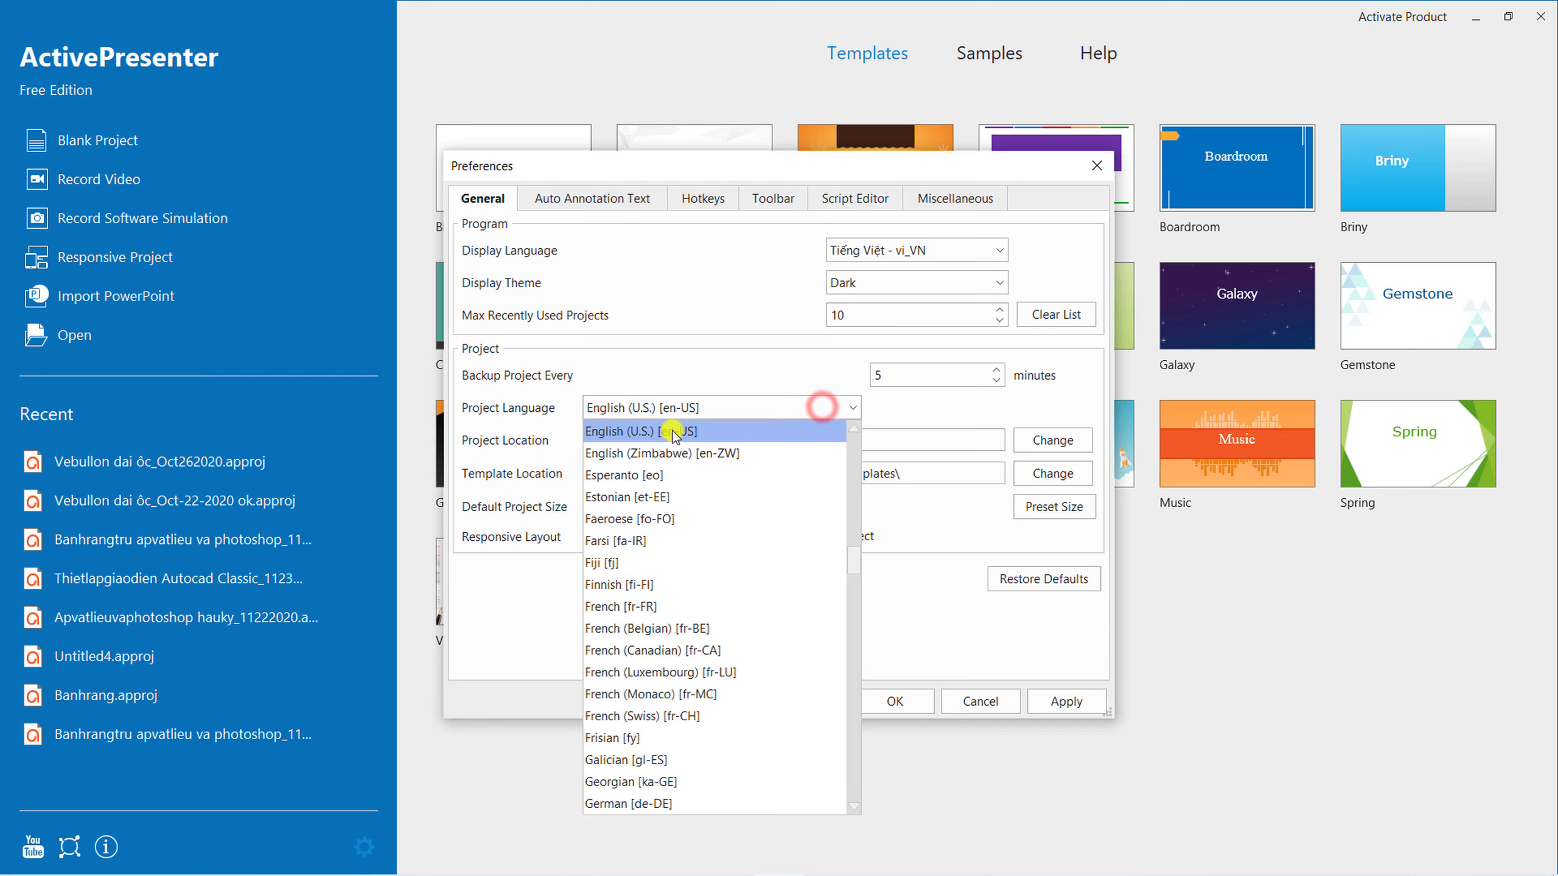
scroll(743, 613, down, 7)
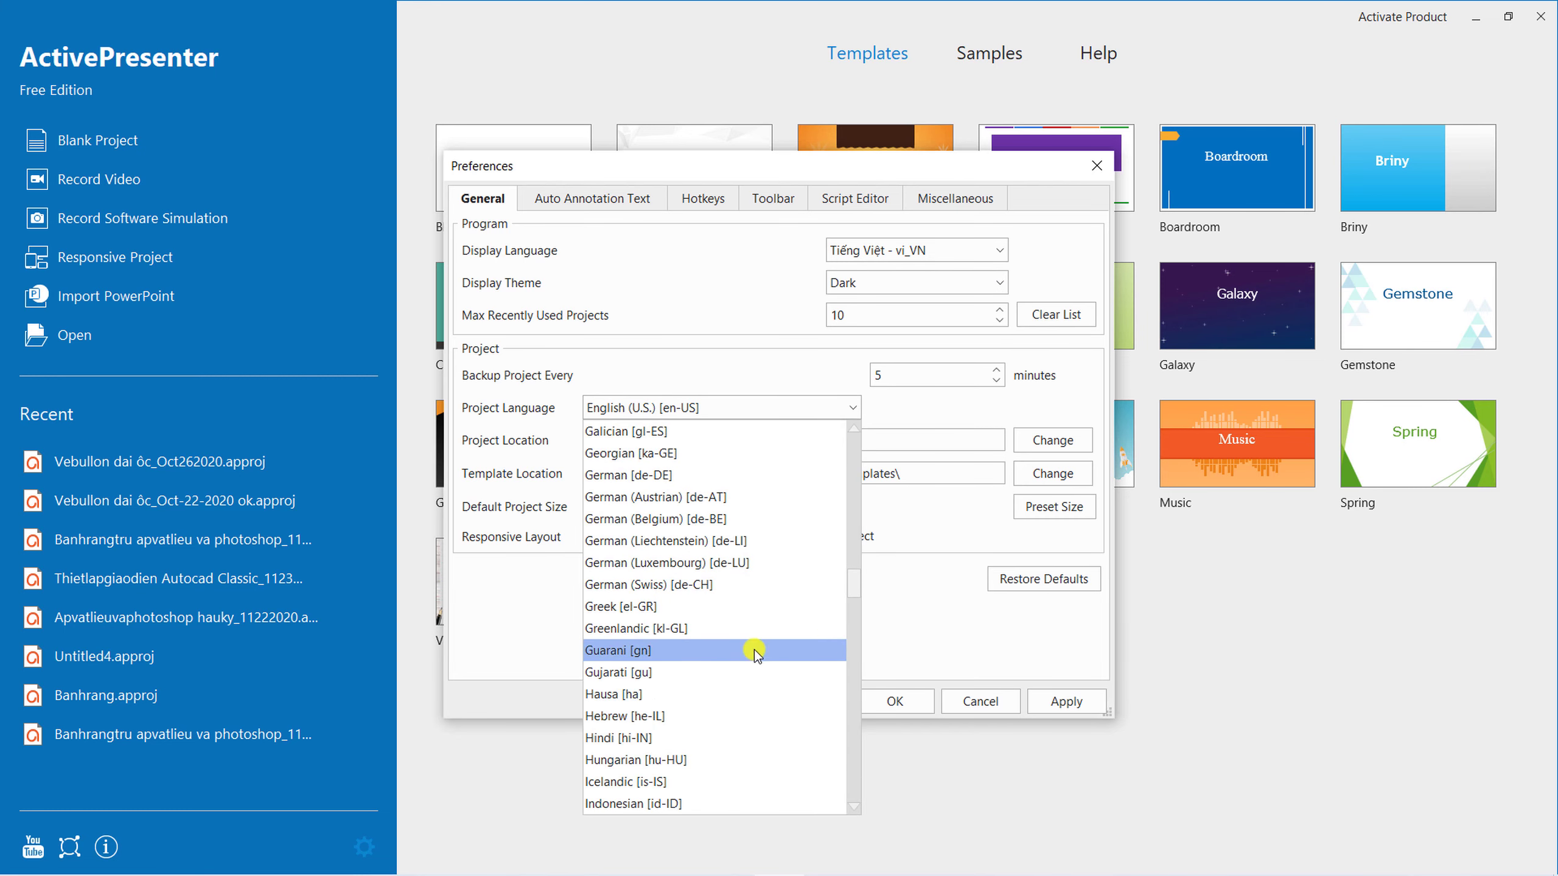
drag(852, 591, 851, 800)
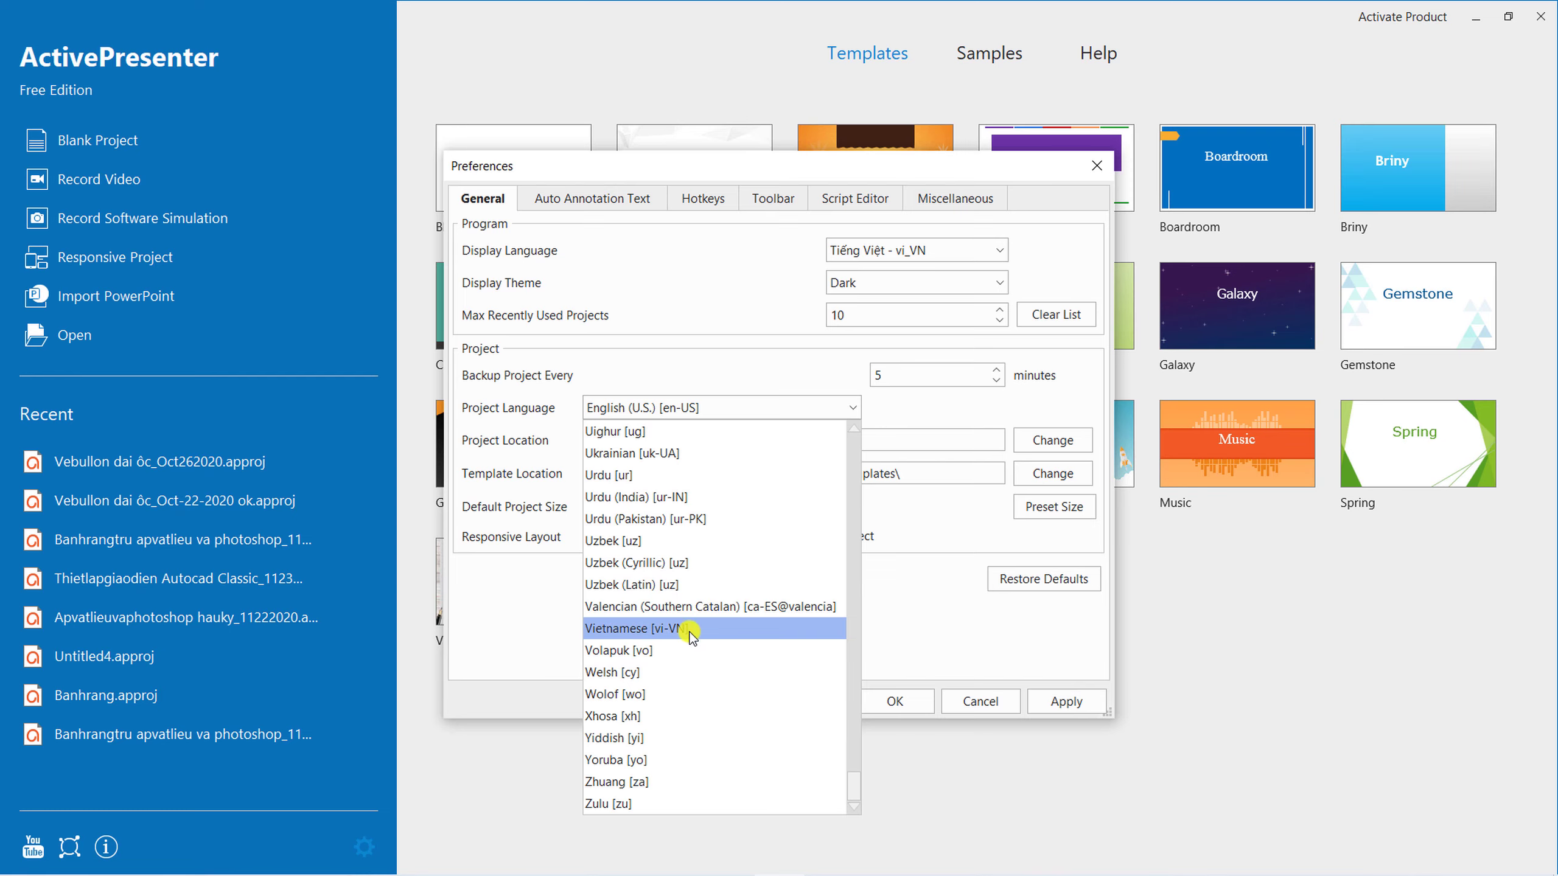
click(604, 628)
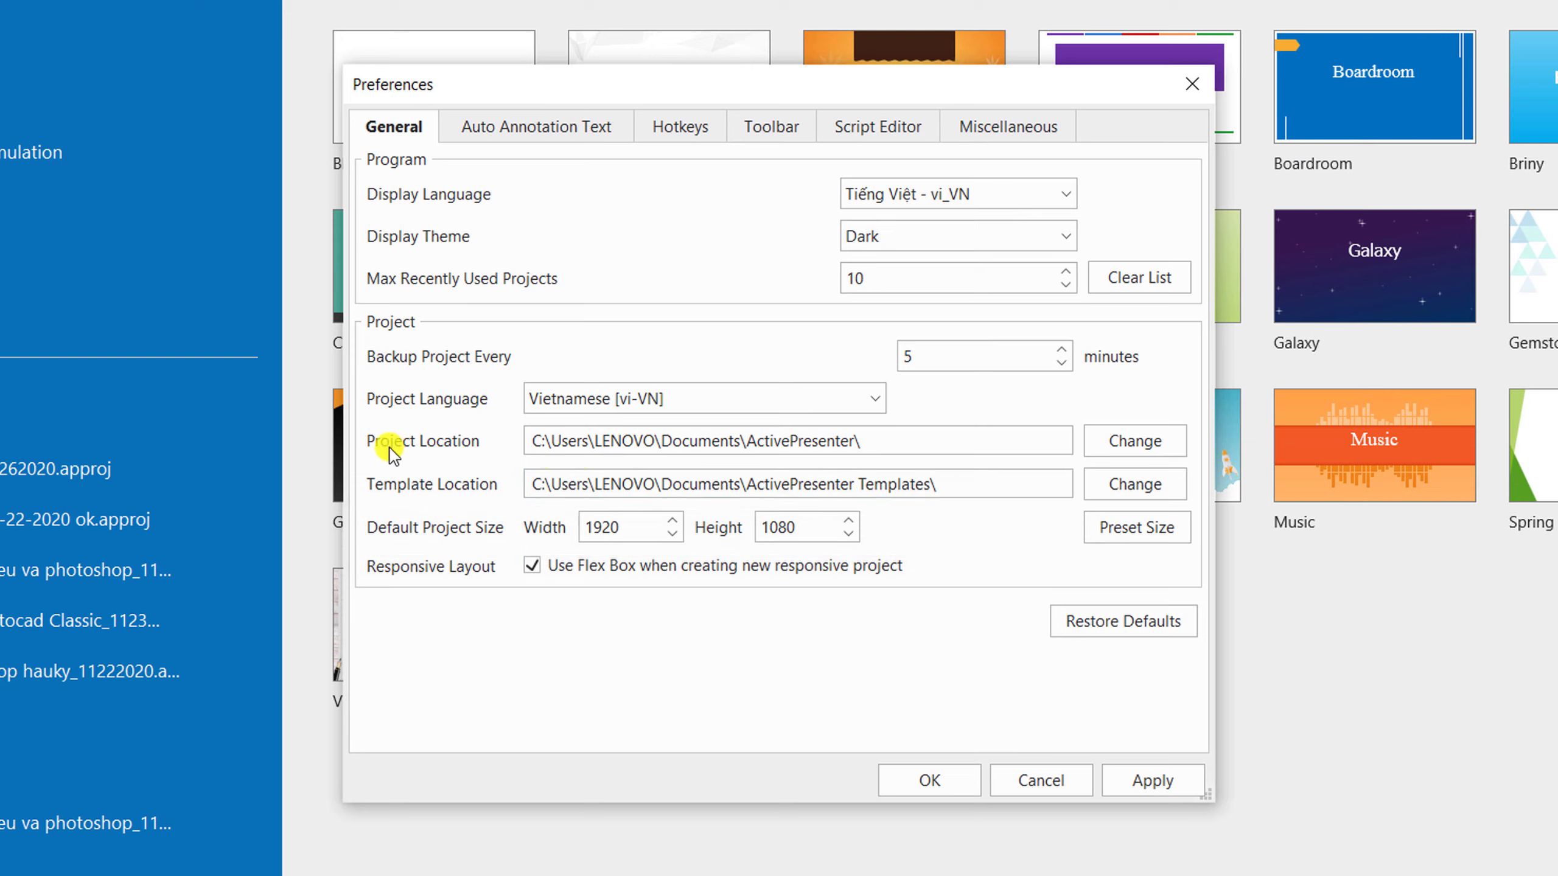
click(881, 450)
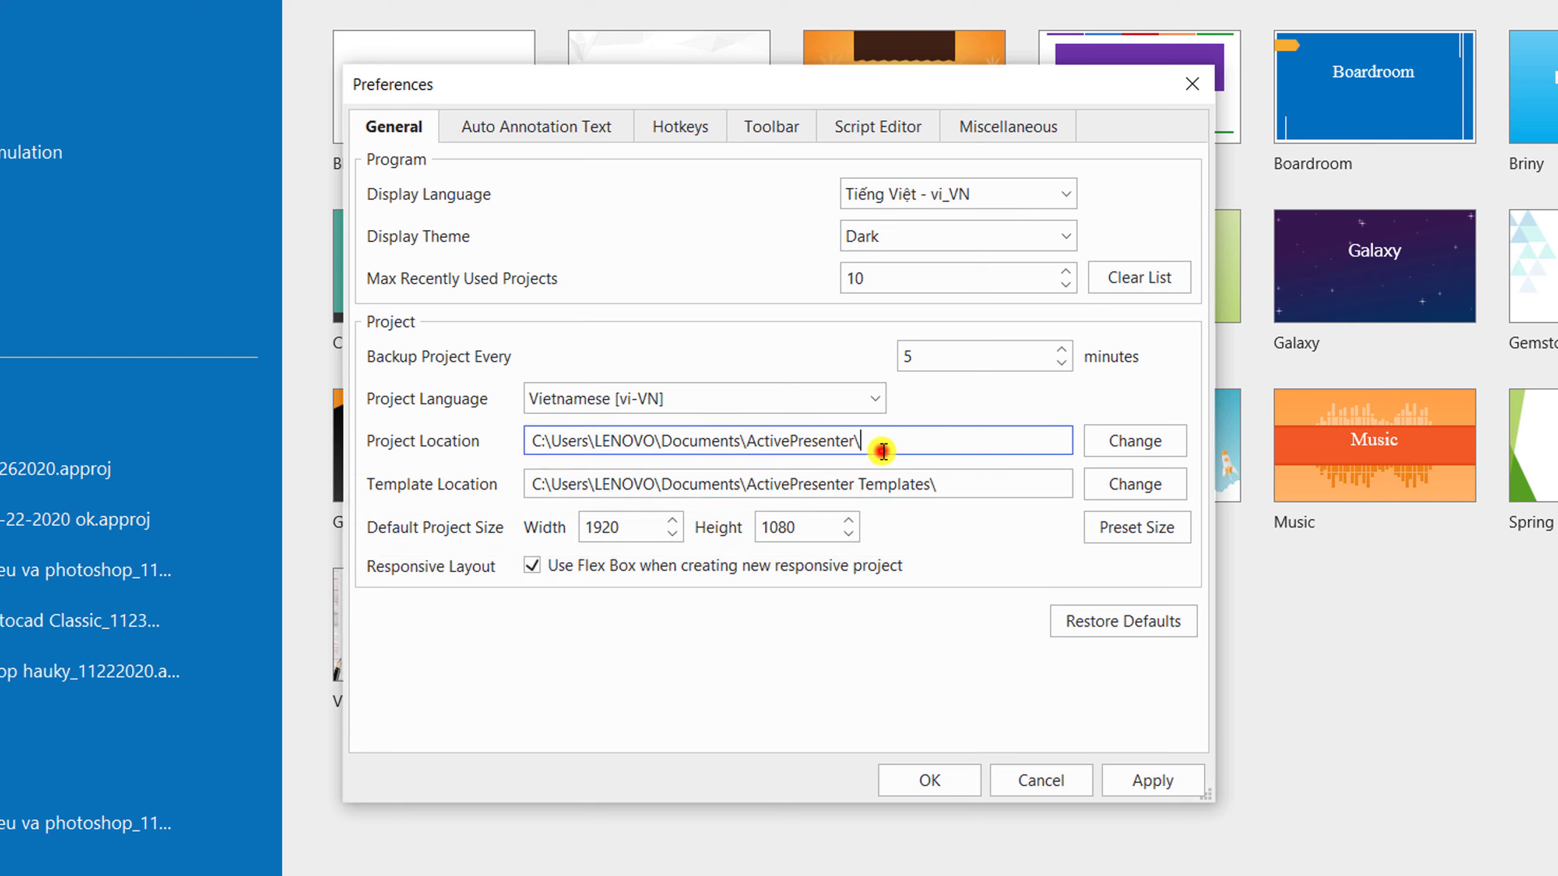
click(938, 485)
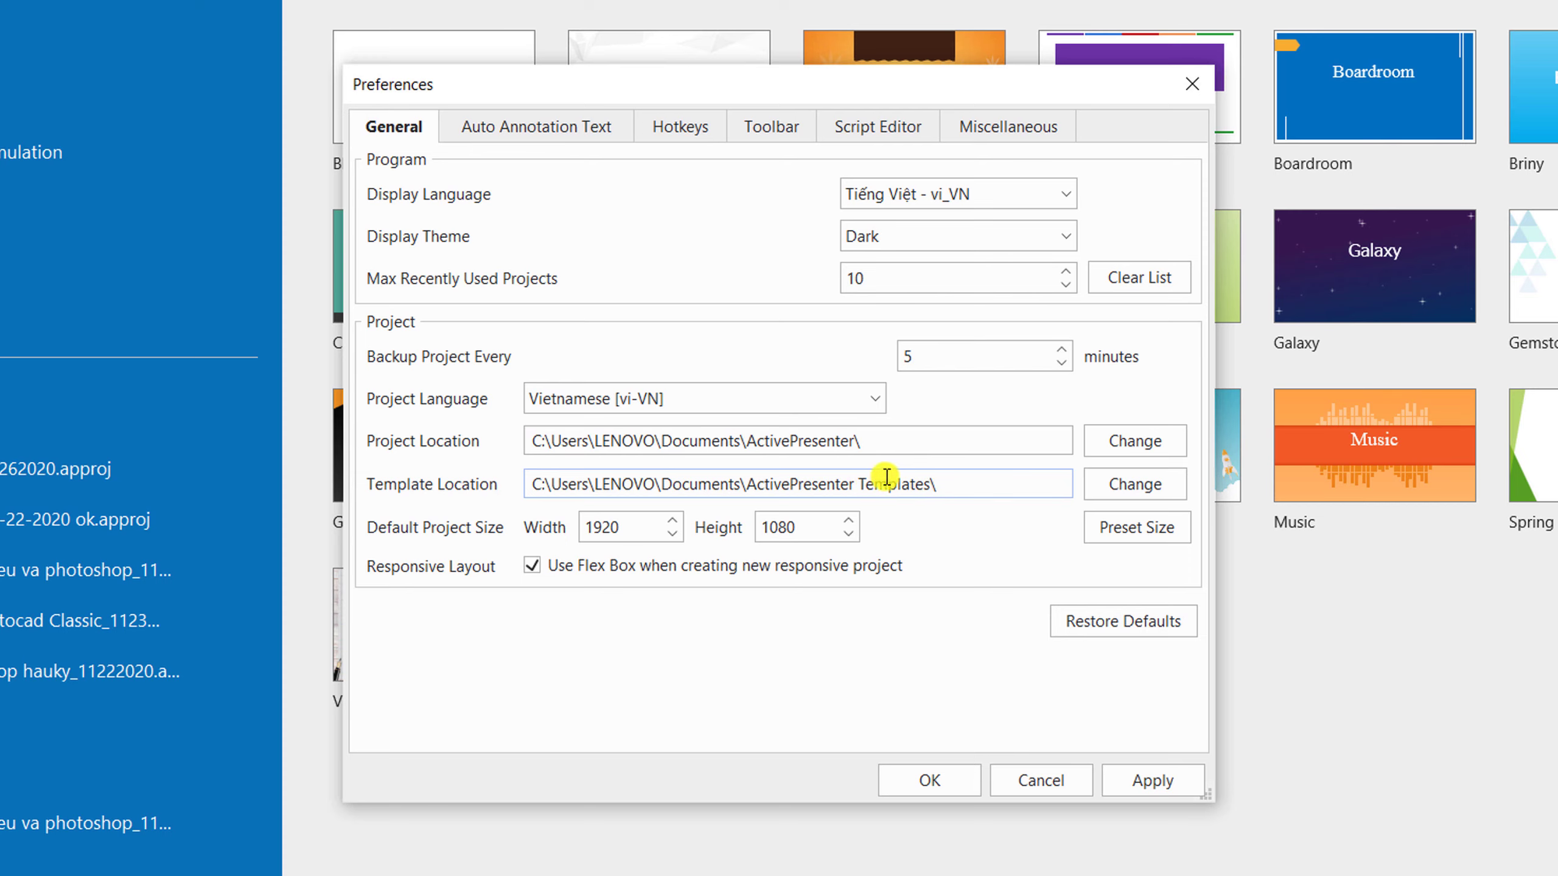
Start changing the project location and browse to the Video folder on the E: drive.
click(933, 440)
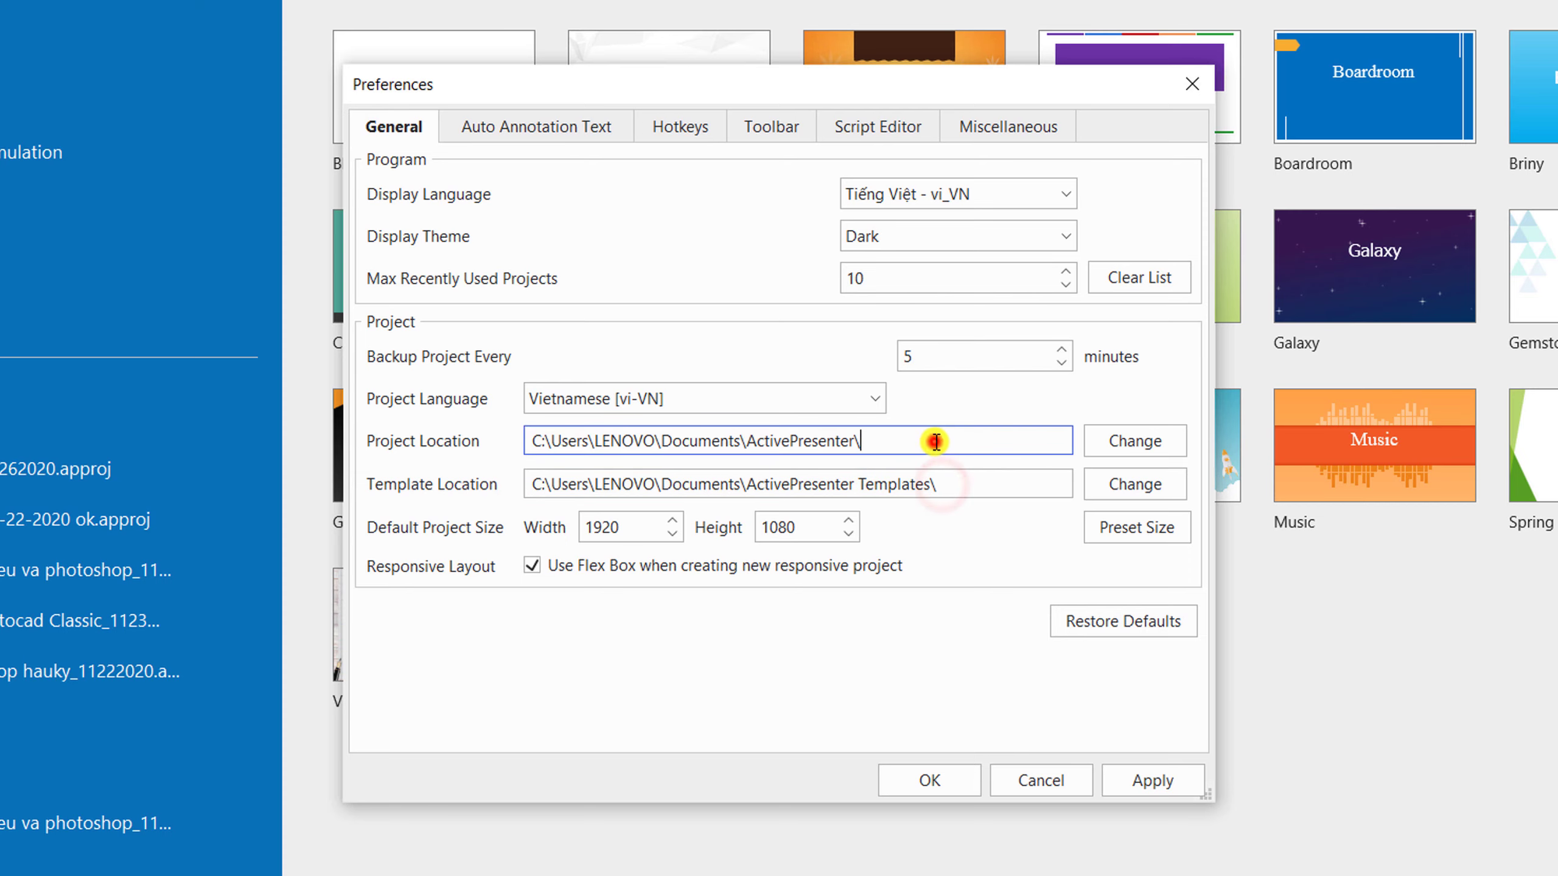
click(1117, 445)
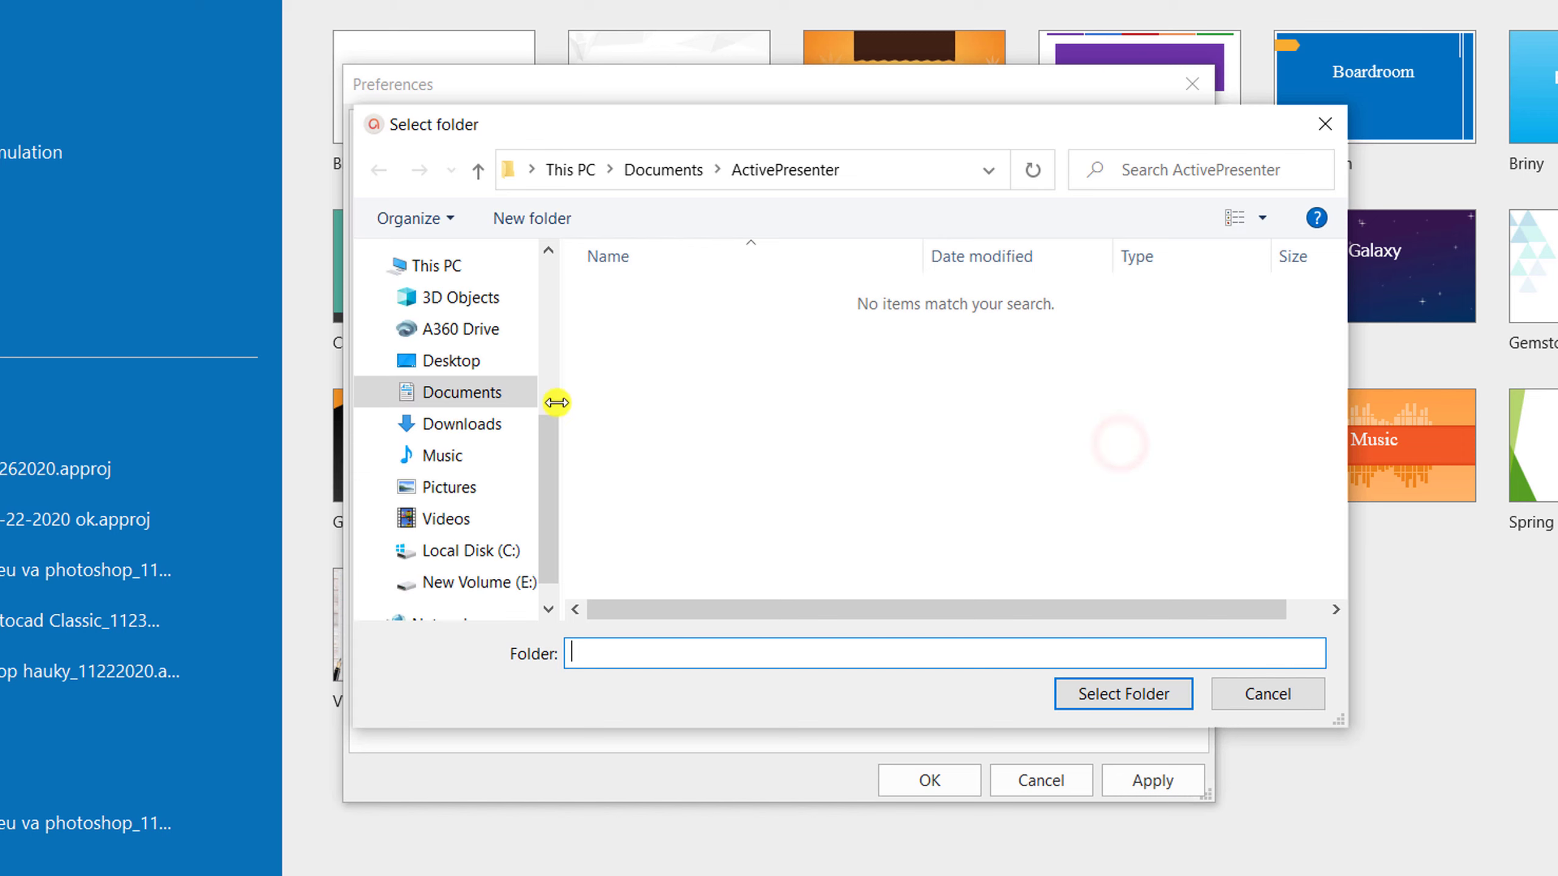
click(520, 588)
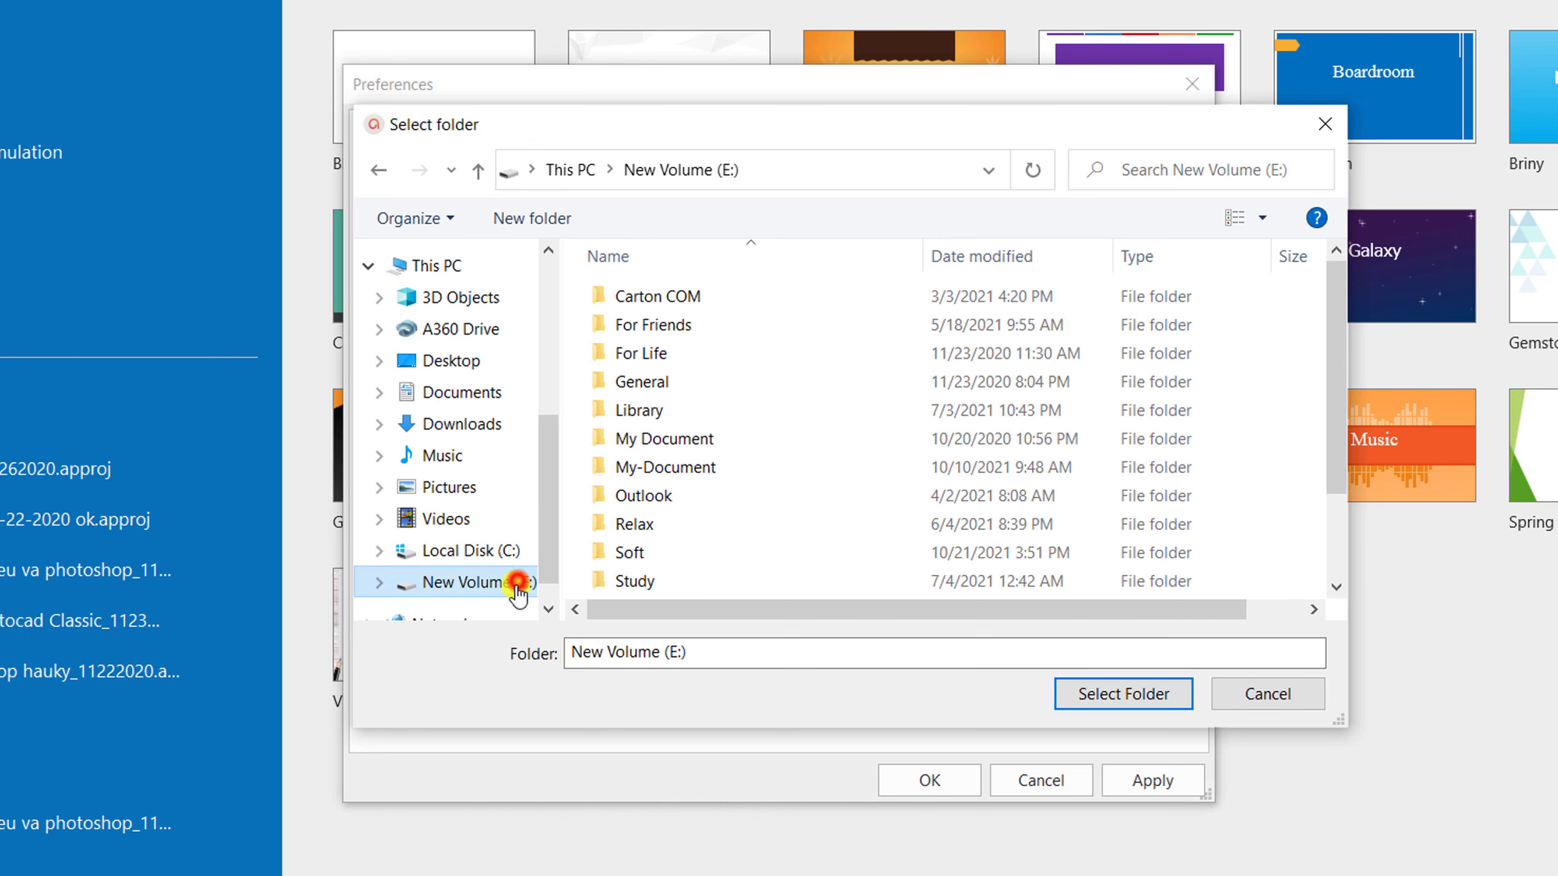
scroll(736, 515, down, 2)
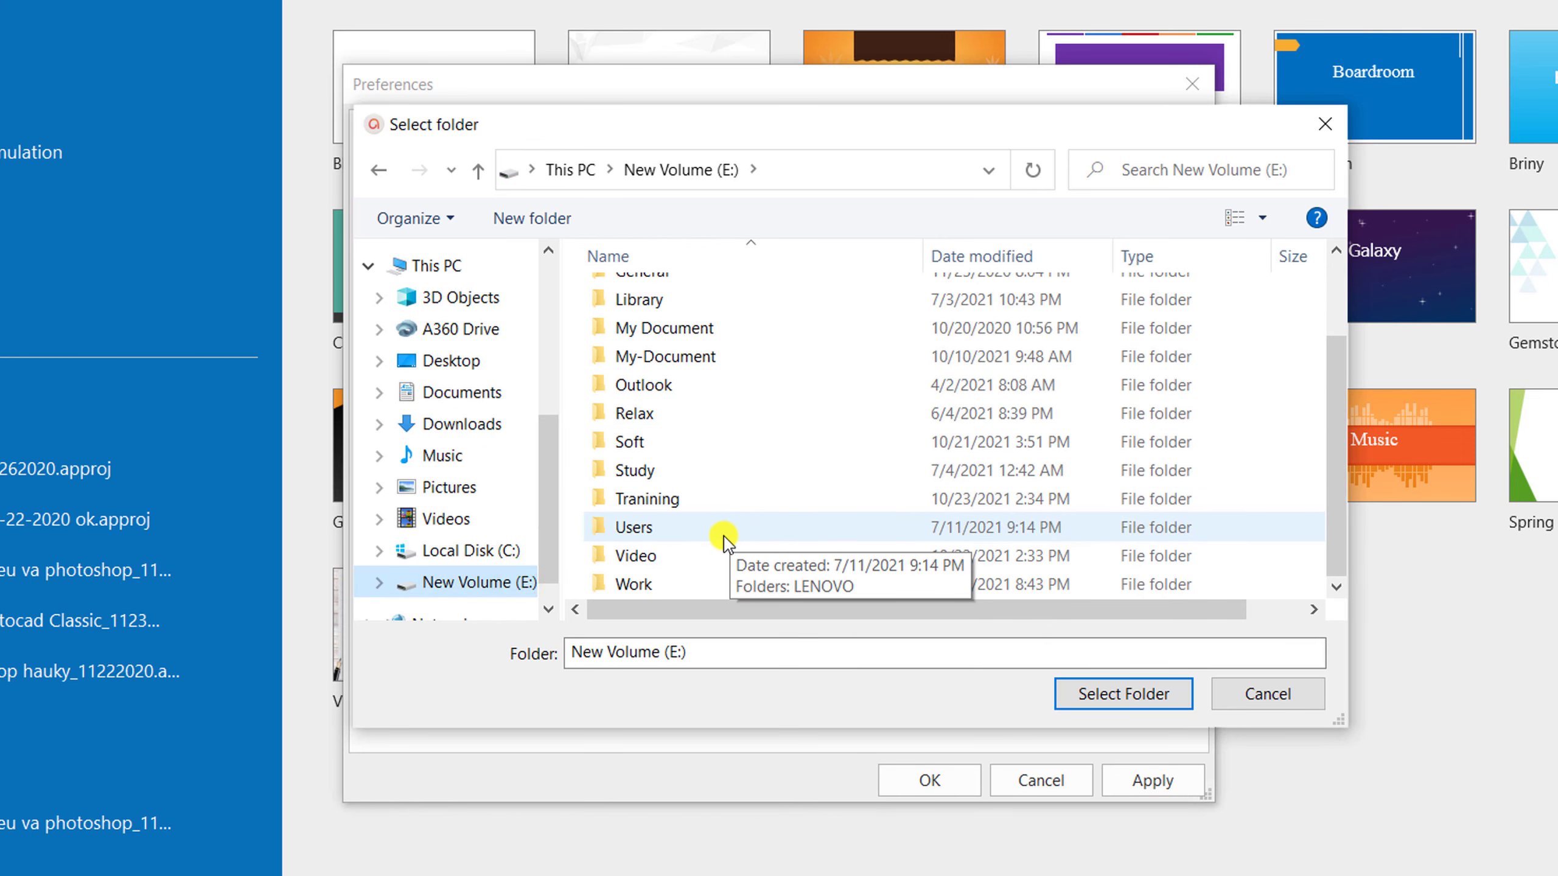
click(657, 557)
double_click(657, 558)
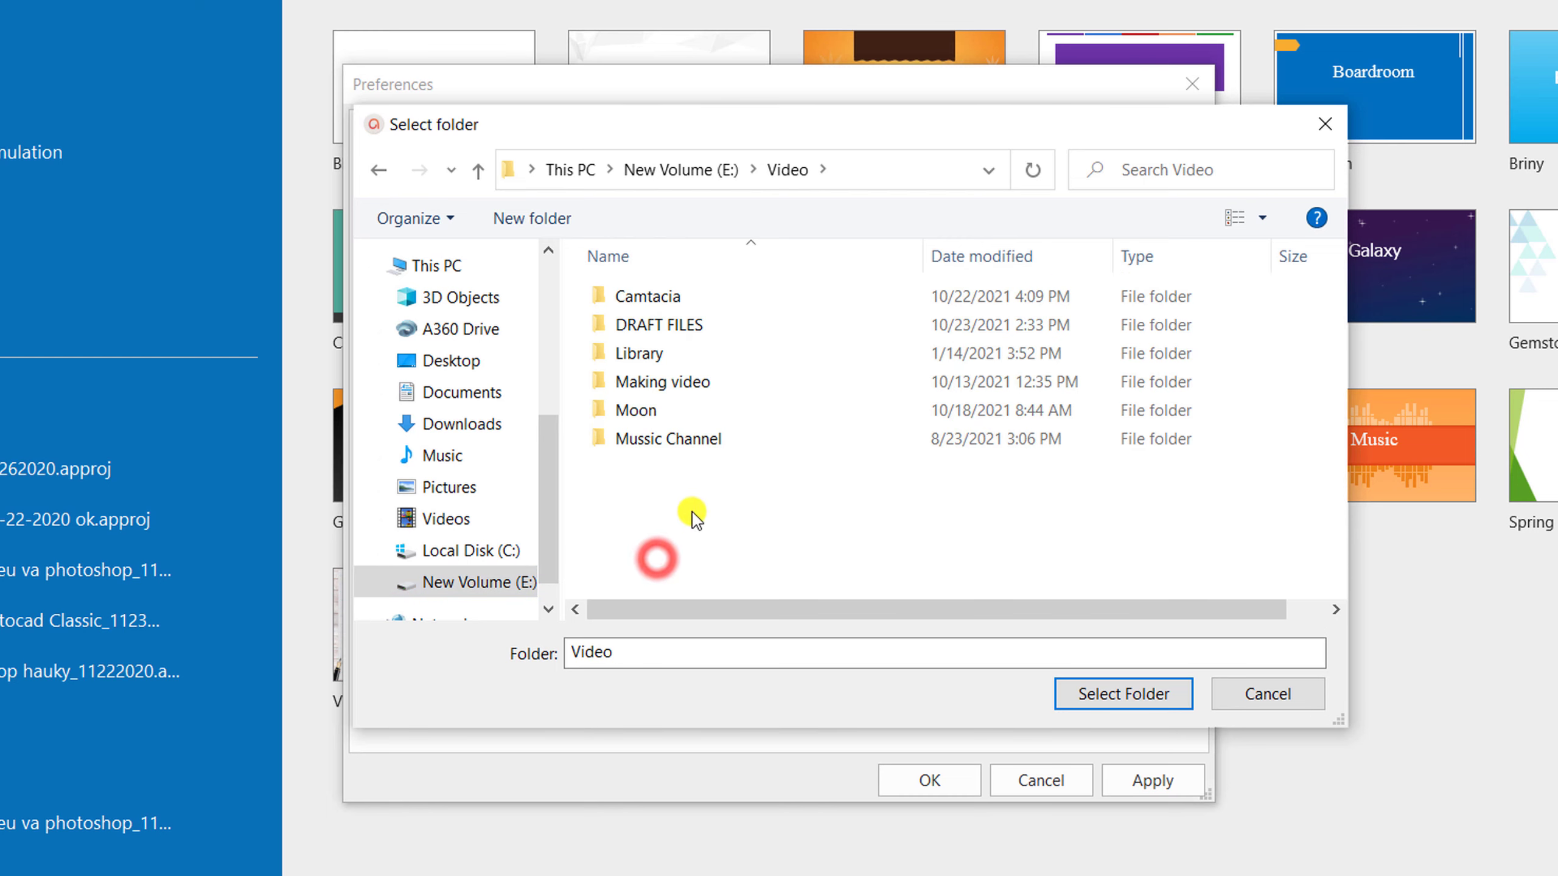
Create a folder named ActivePresenter inside E:\Video and select it as the project location.
right_click(673, 494)
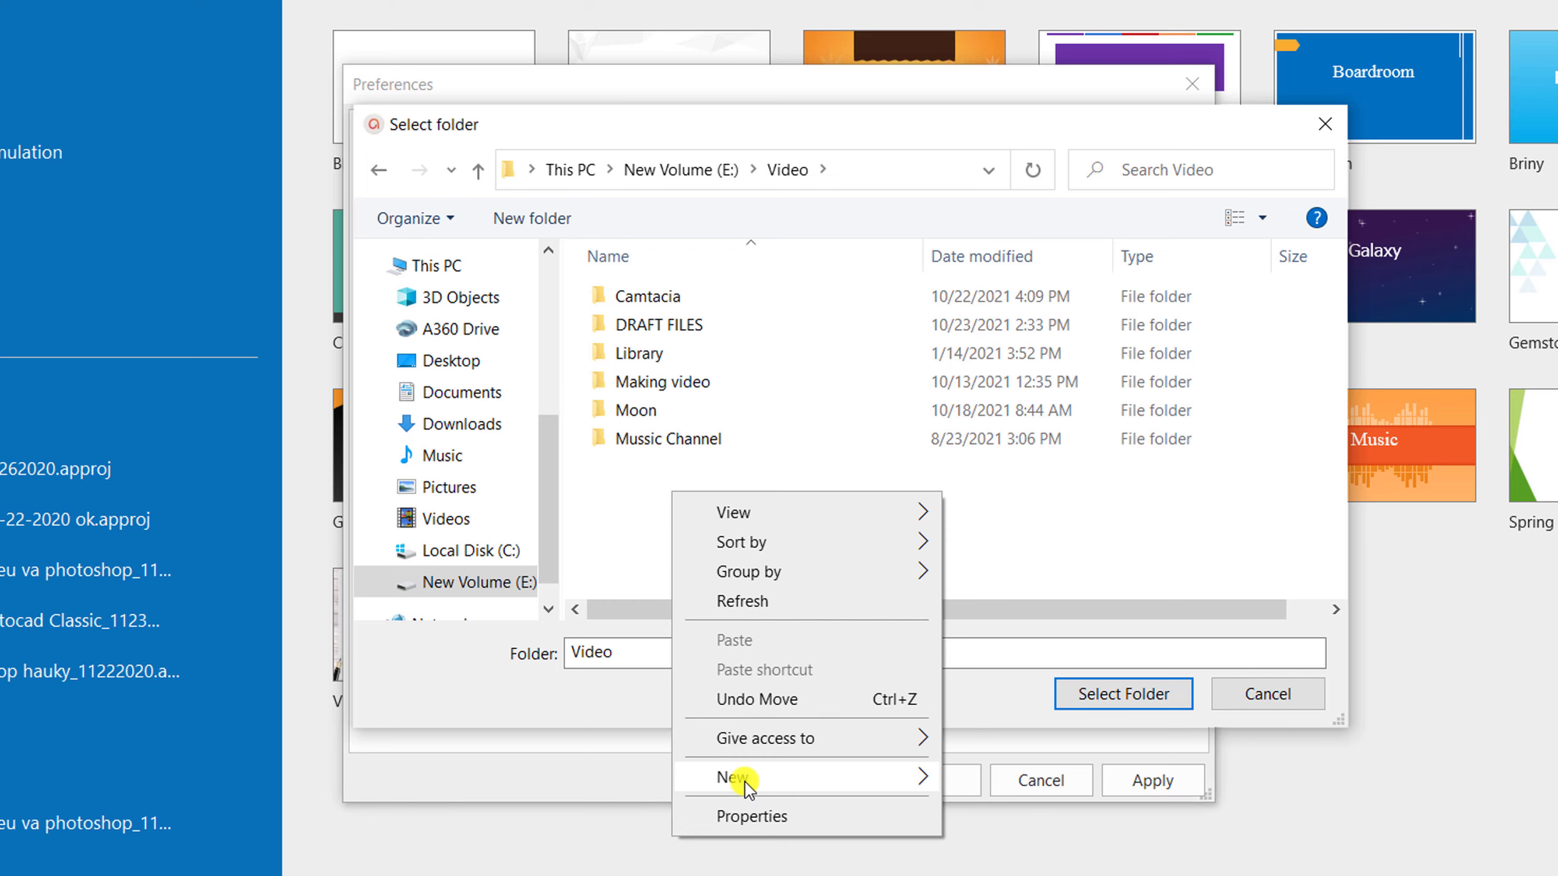
mouse_move(746, 788)
click(998, 412)
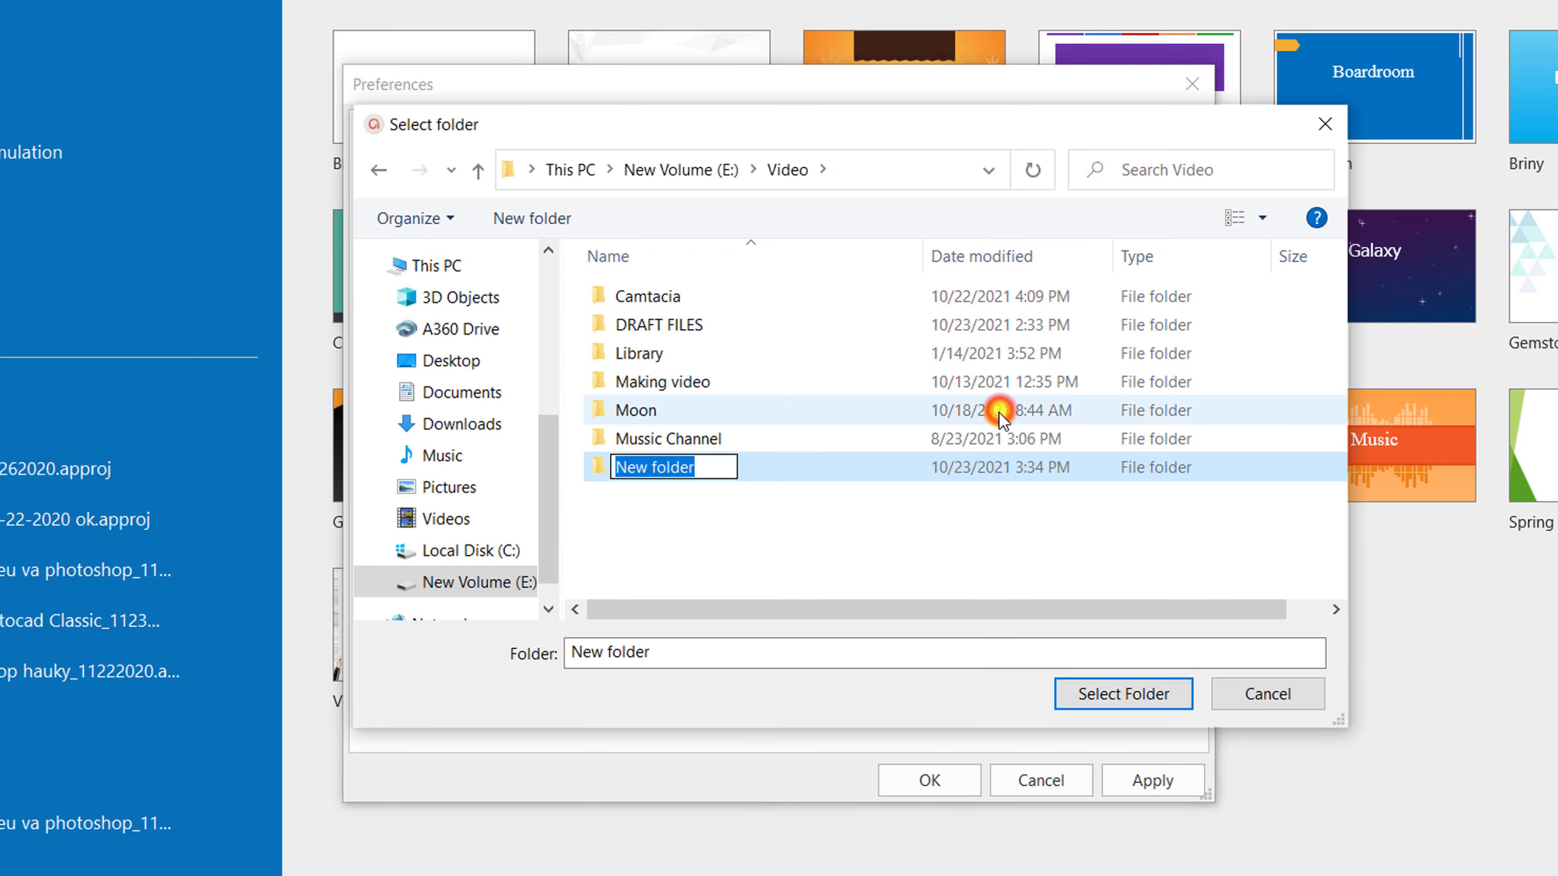
text(ActivePresenter)
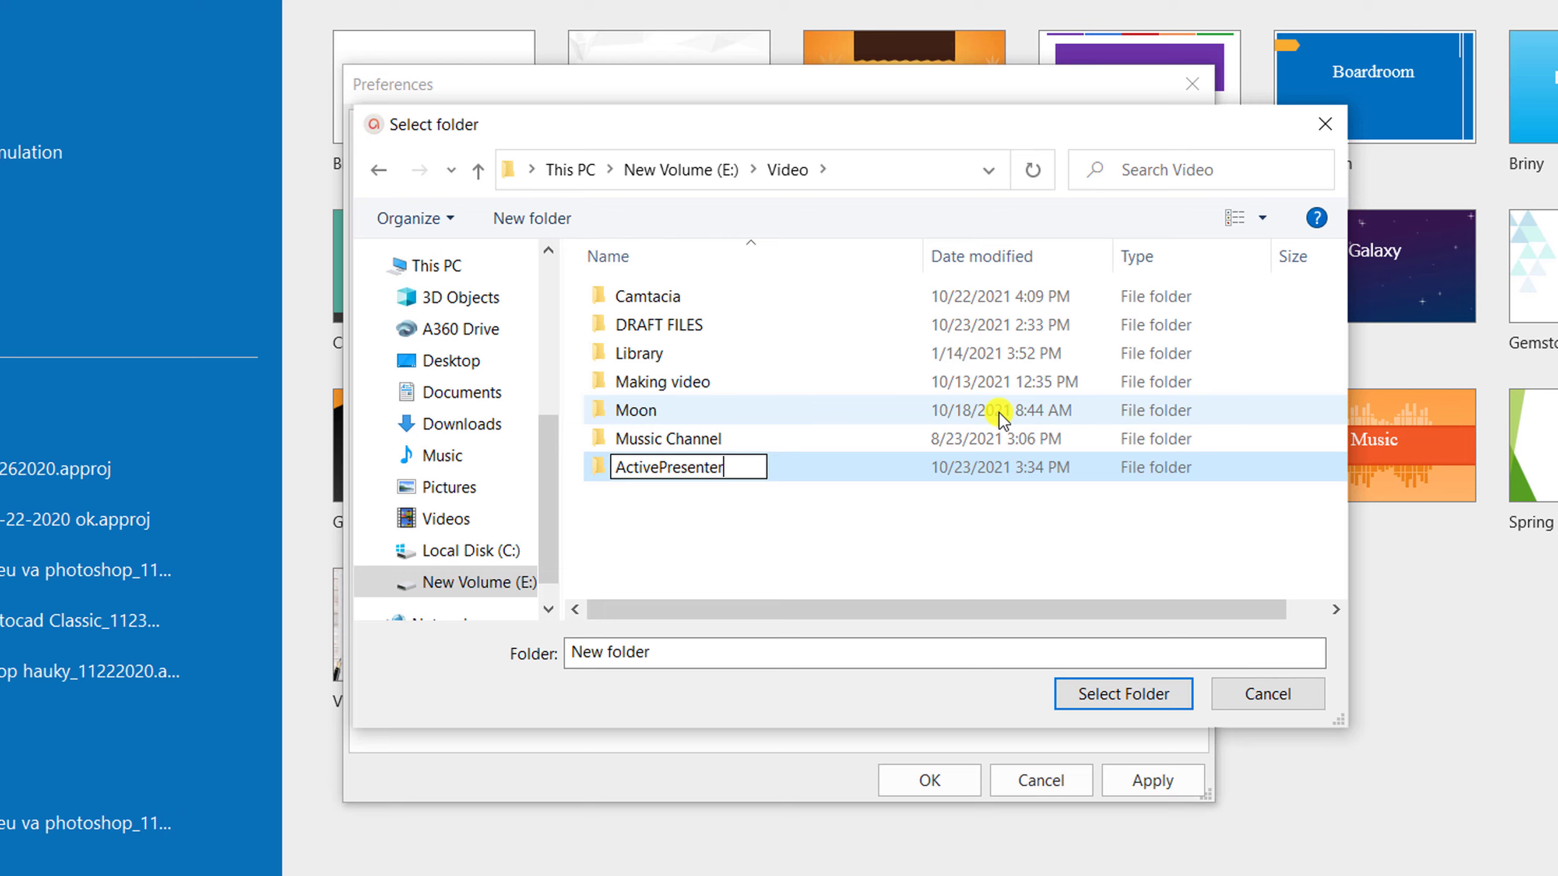
click(944, 529)
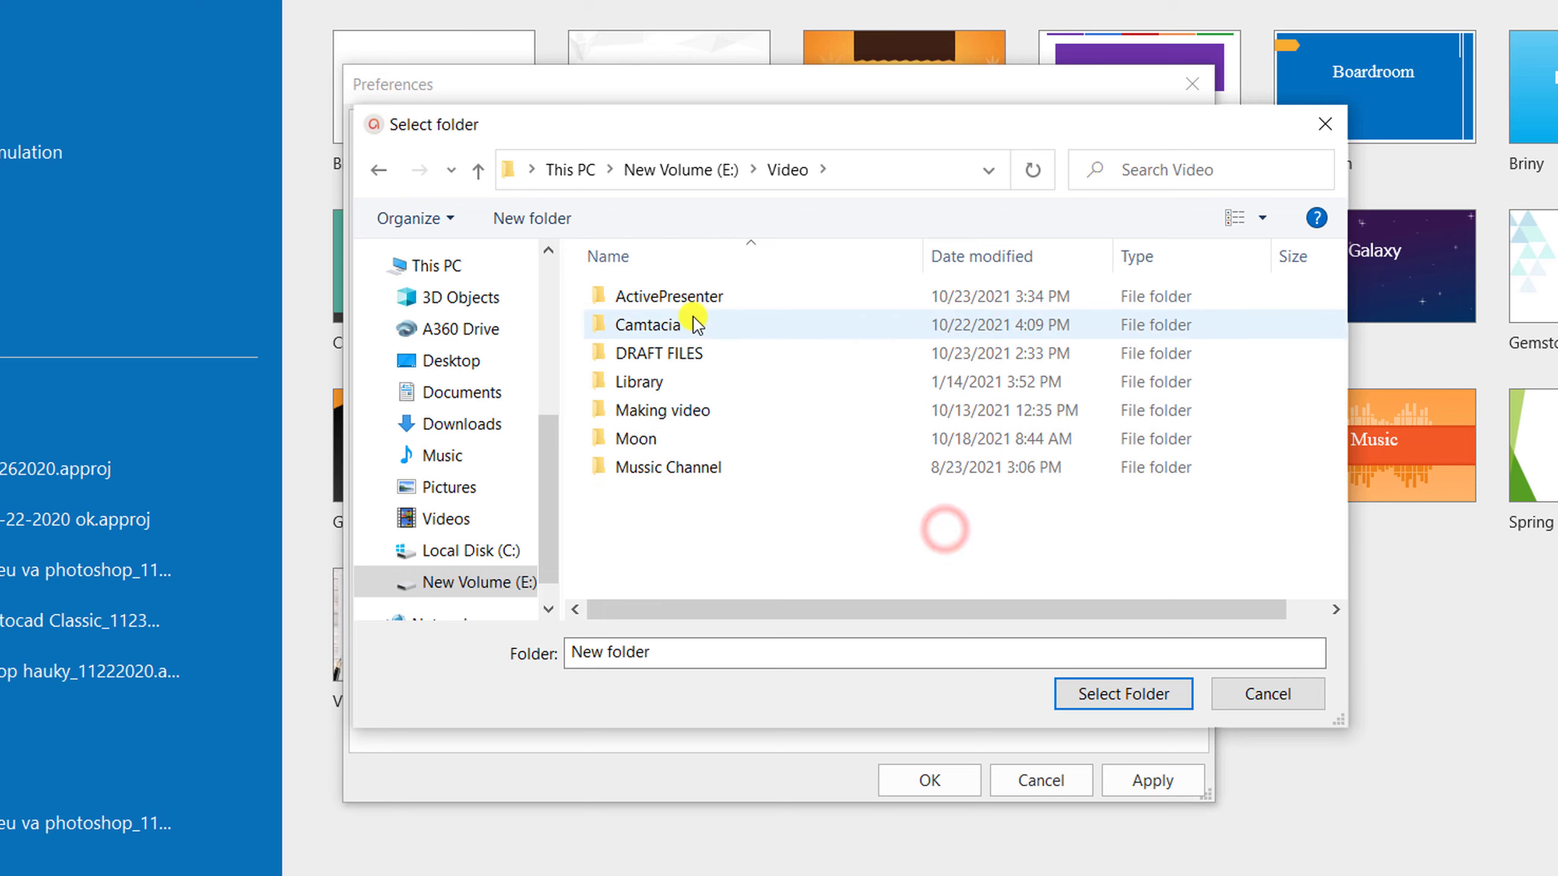
click(693, 296)
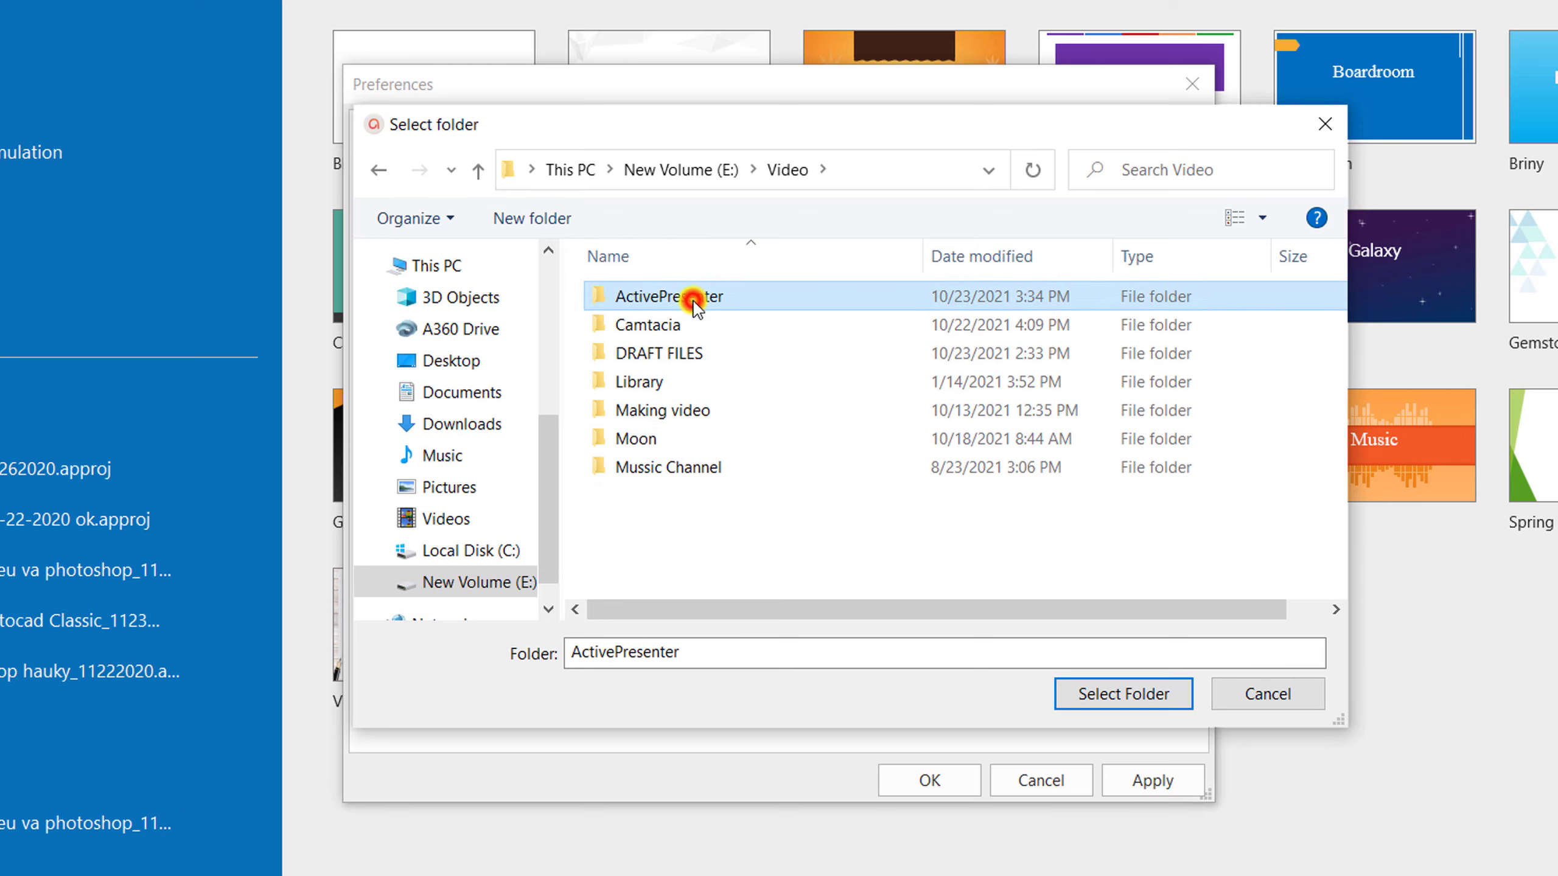
click(1139, 696)
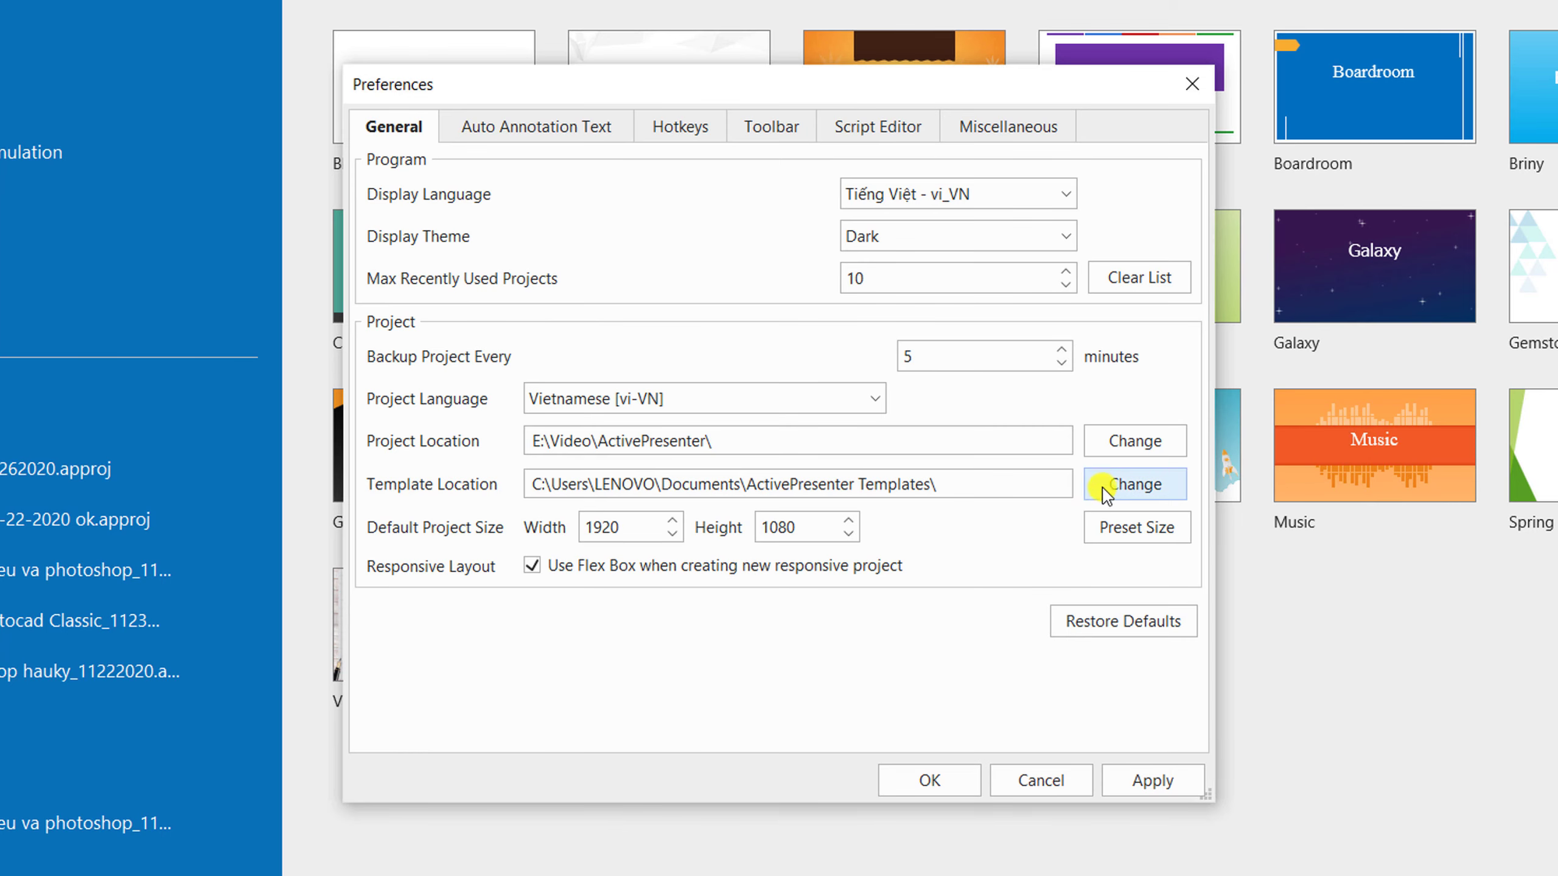
Start changing the template location and browse to the E:\Video\ActivePresenter folder.
click(942, 484)
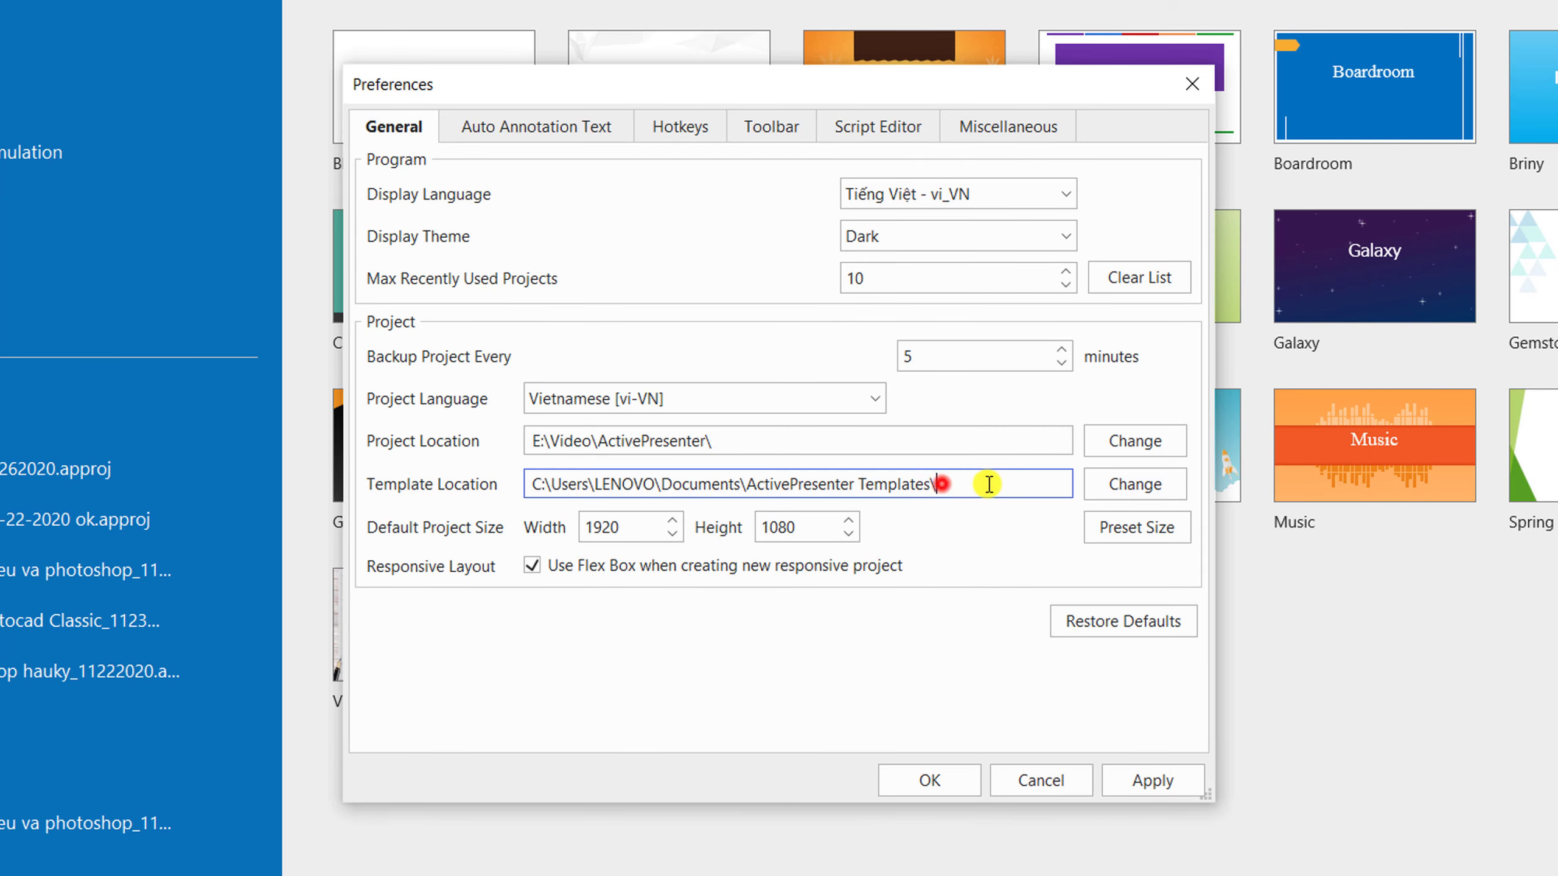
click(1137, 485)
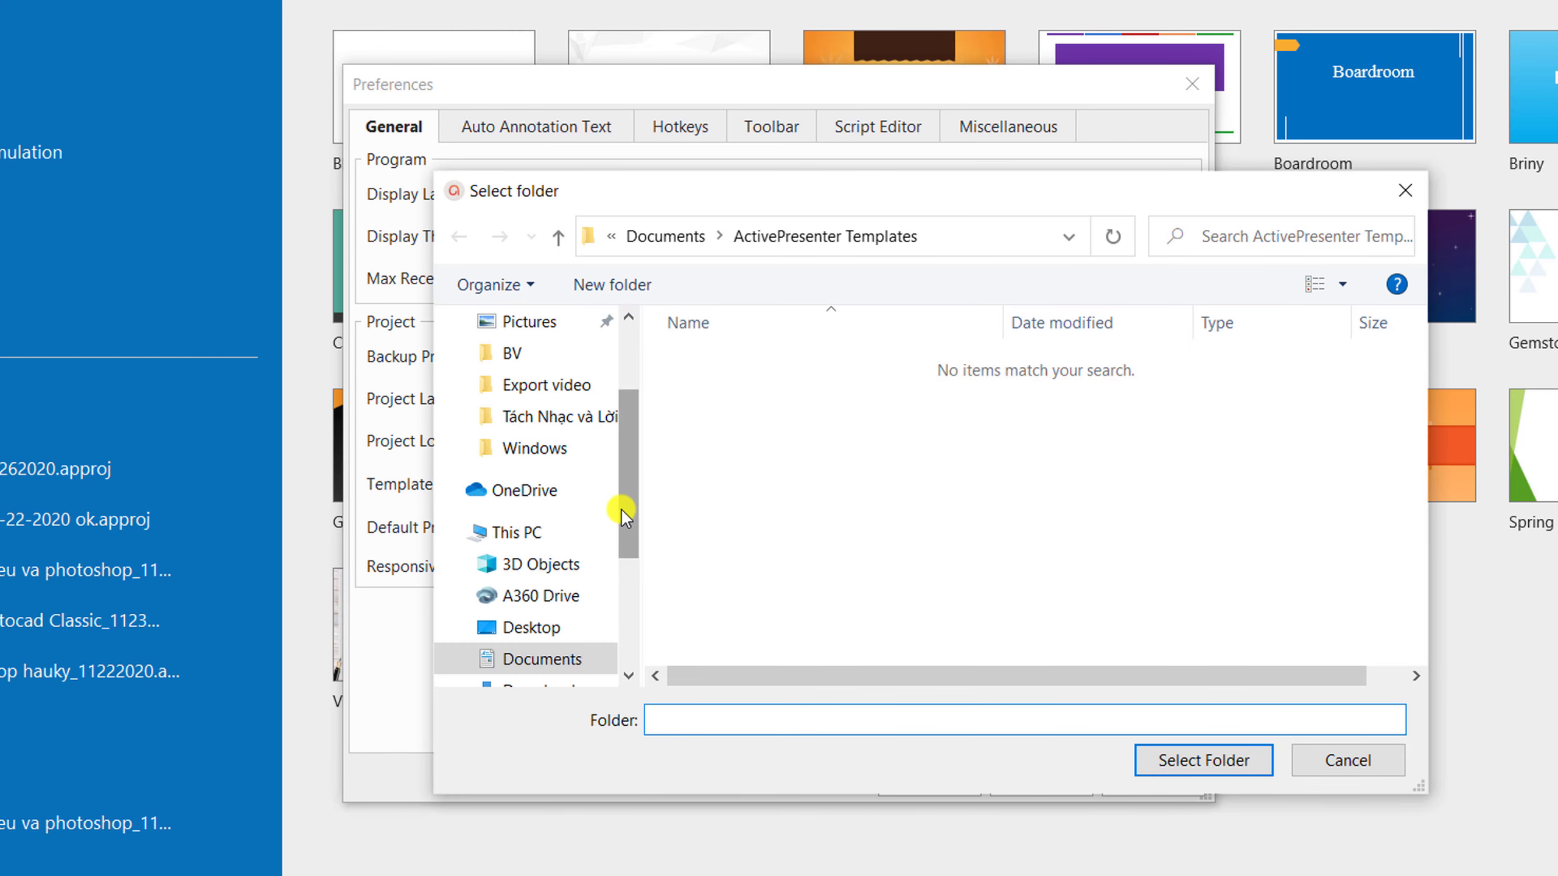
drag(629, 509, 604, 619)
click(571, 606)
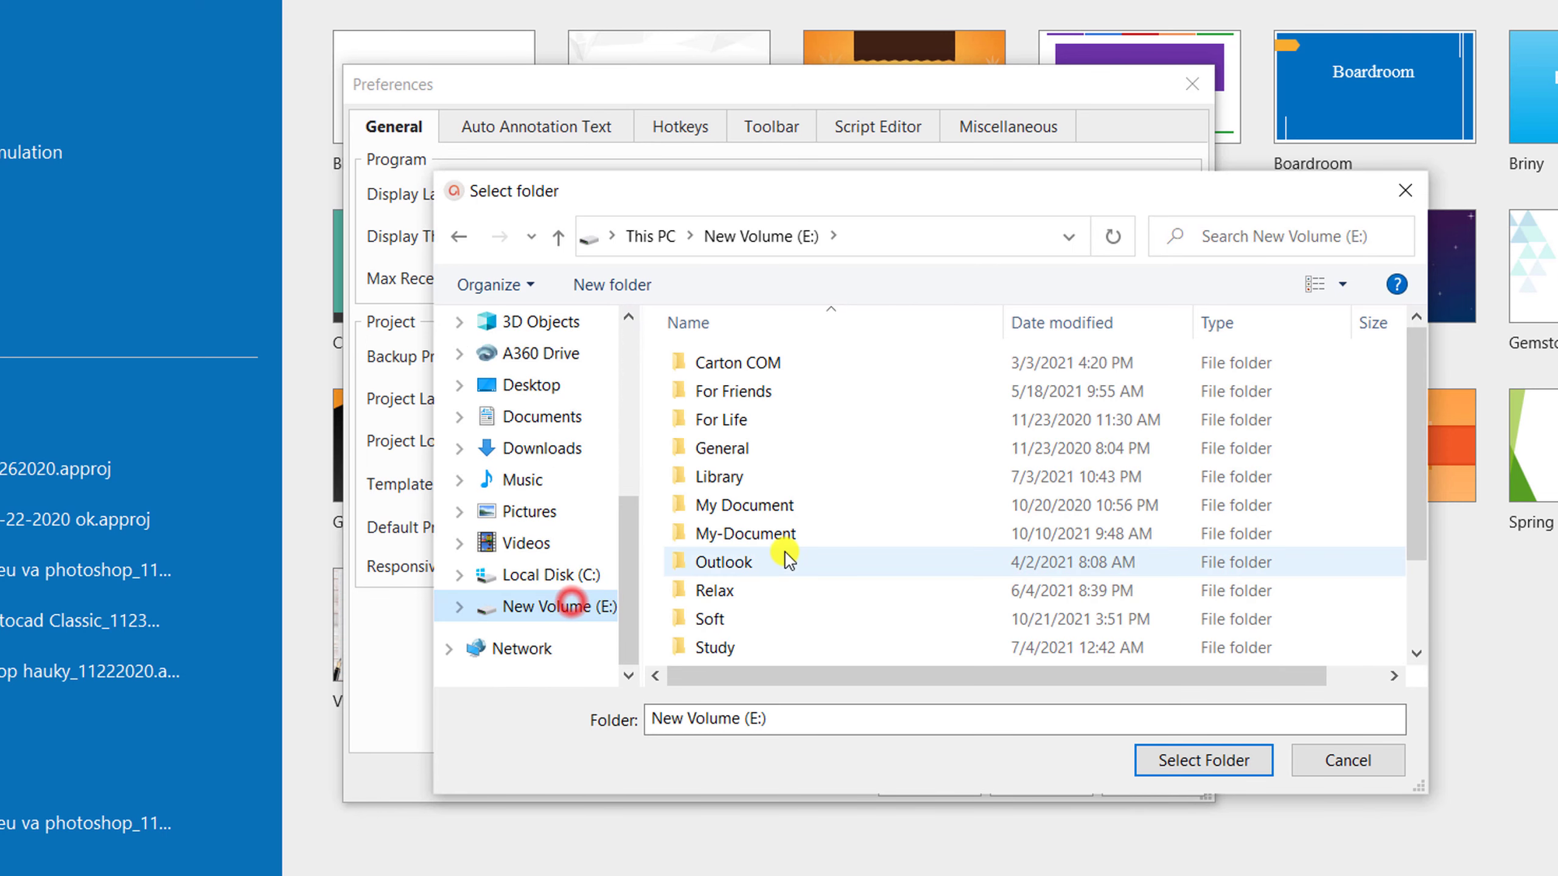
scroll(735, 570, down, 2)
click(729, 625)
double_click(729, 623)
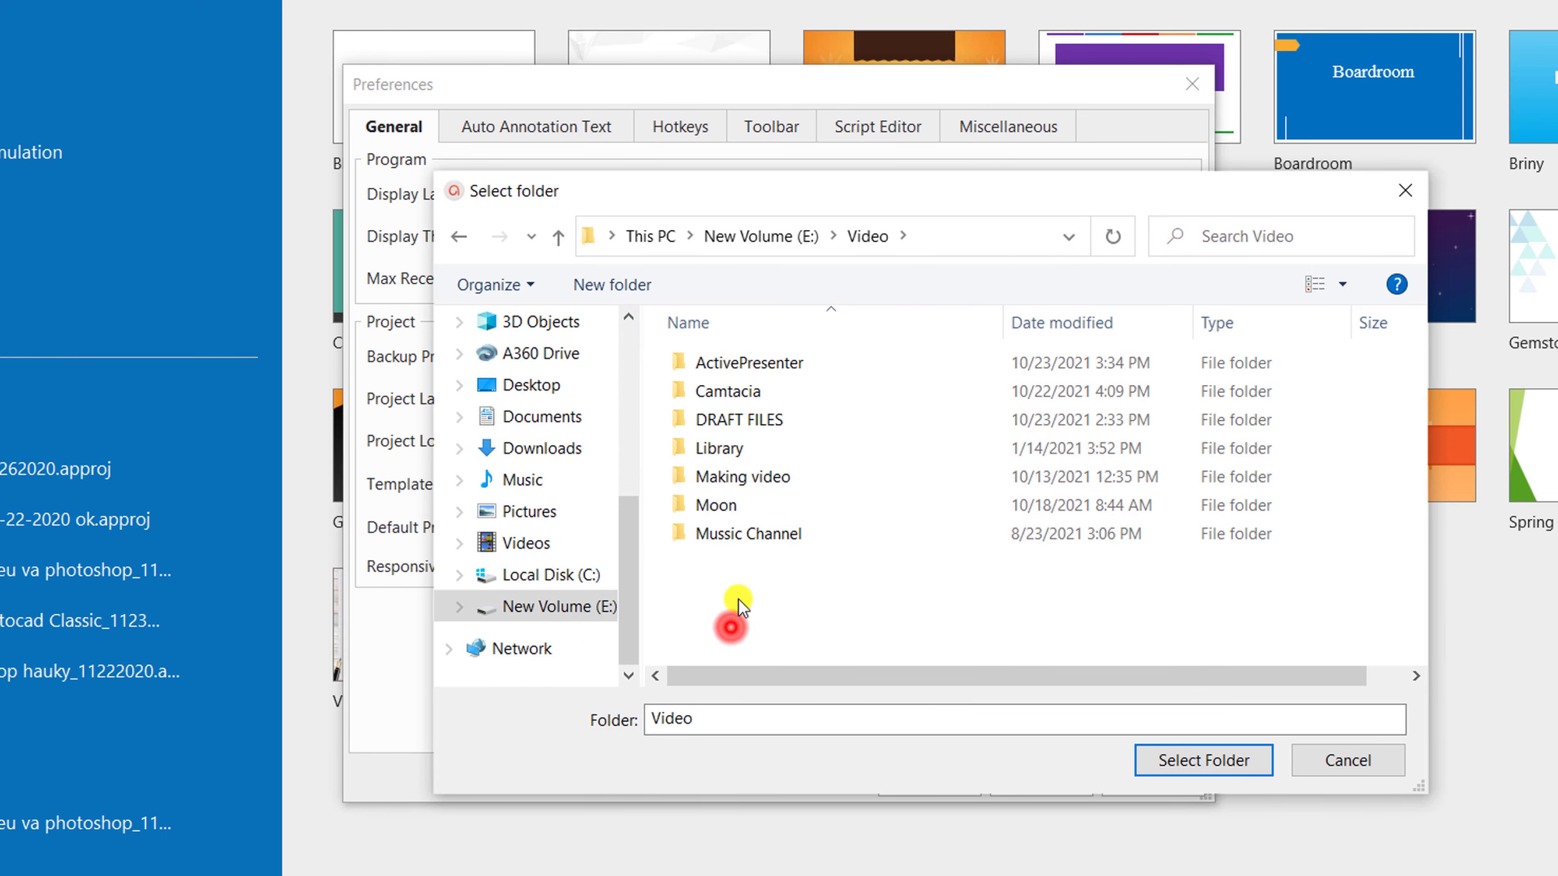
double_click(775, 363)
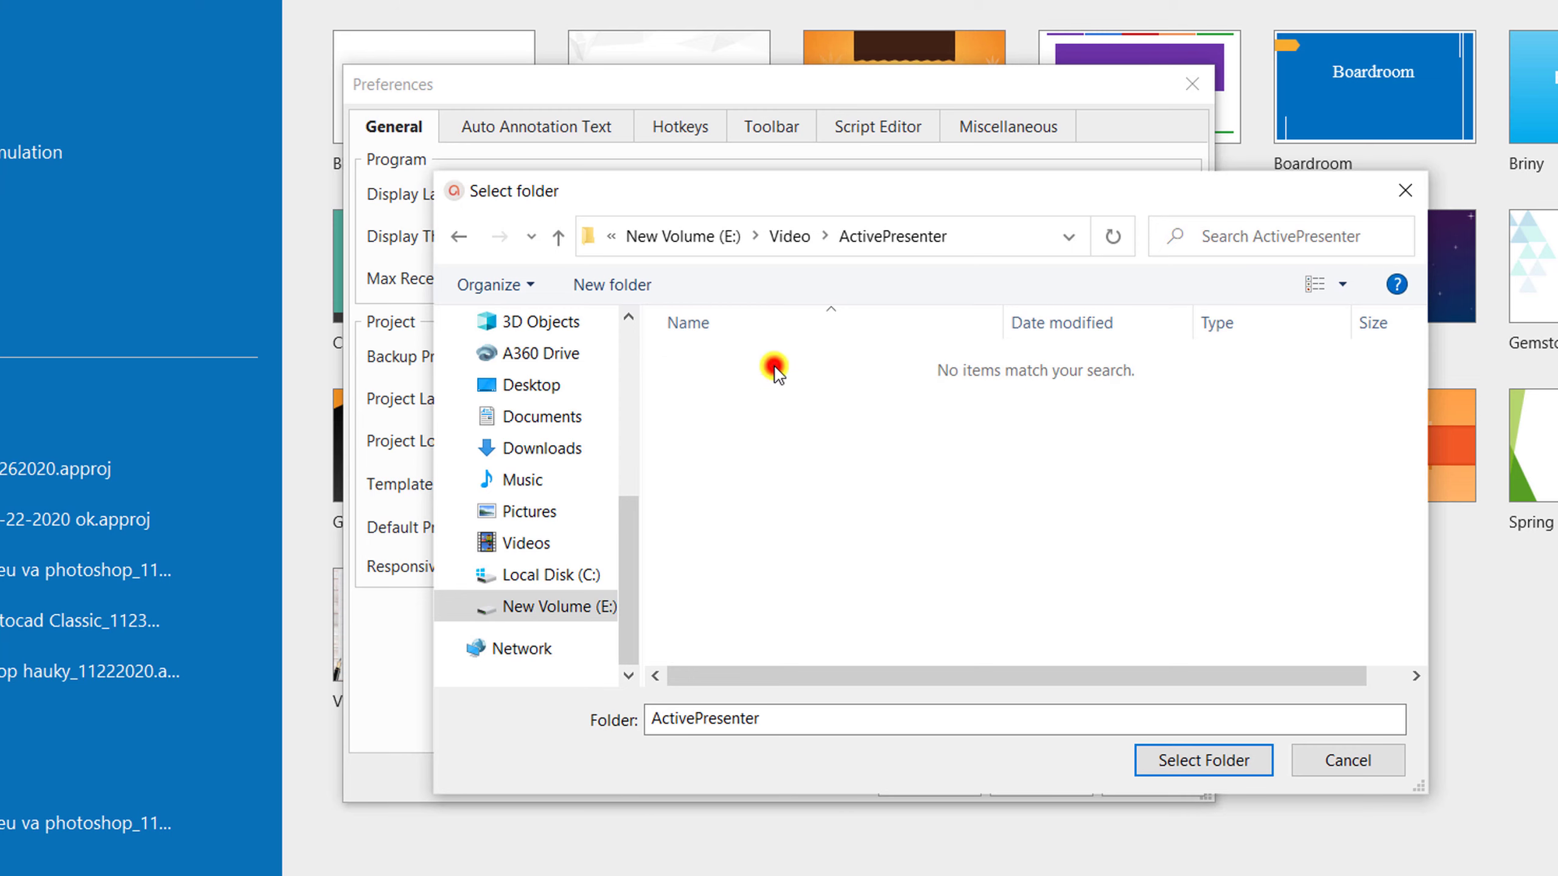
click(845, 437)
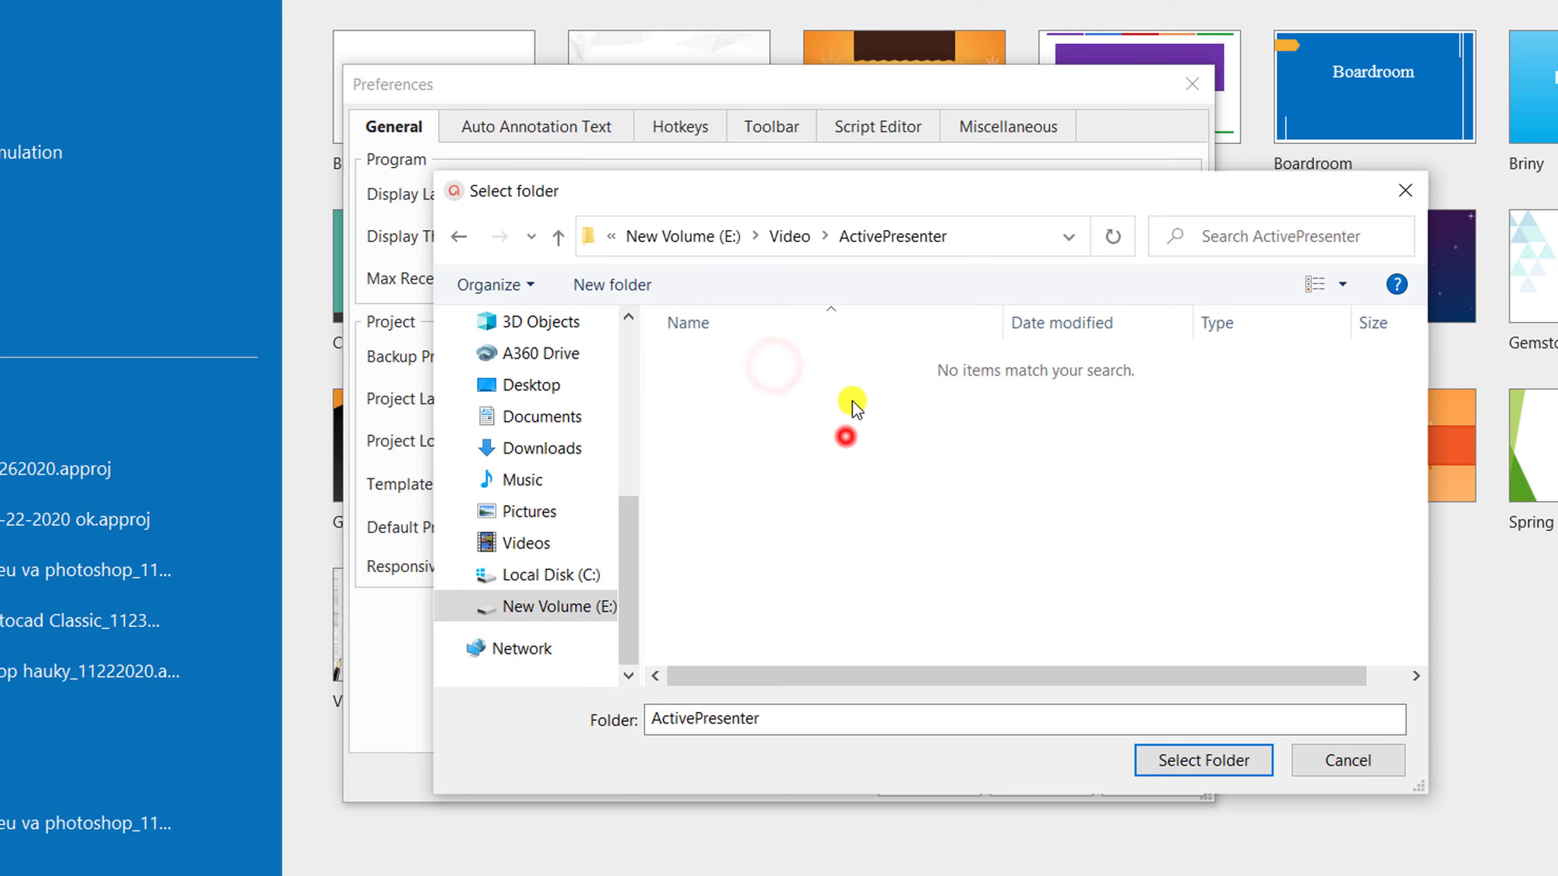
Create a folder named Templates inside E:\Video\ActivePresenter and select it as the template location.
right_click(820, 406)
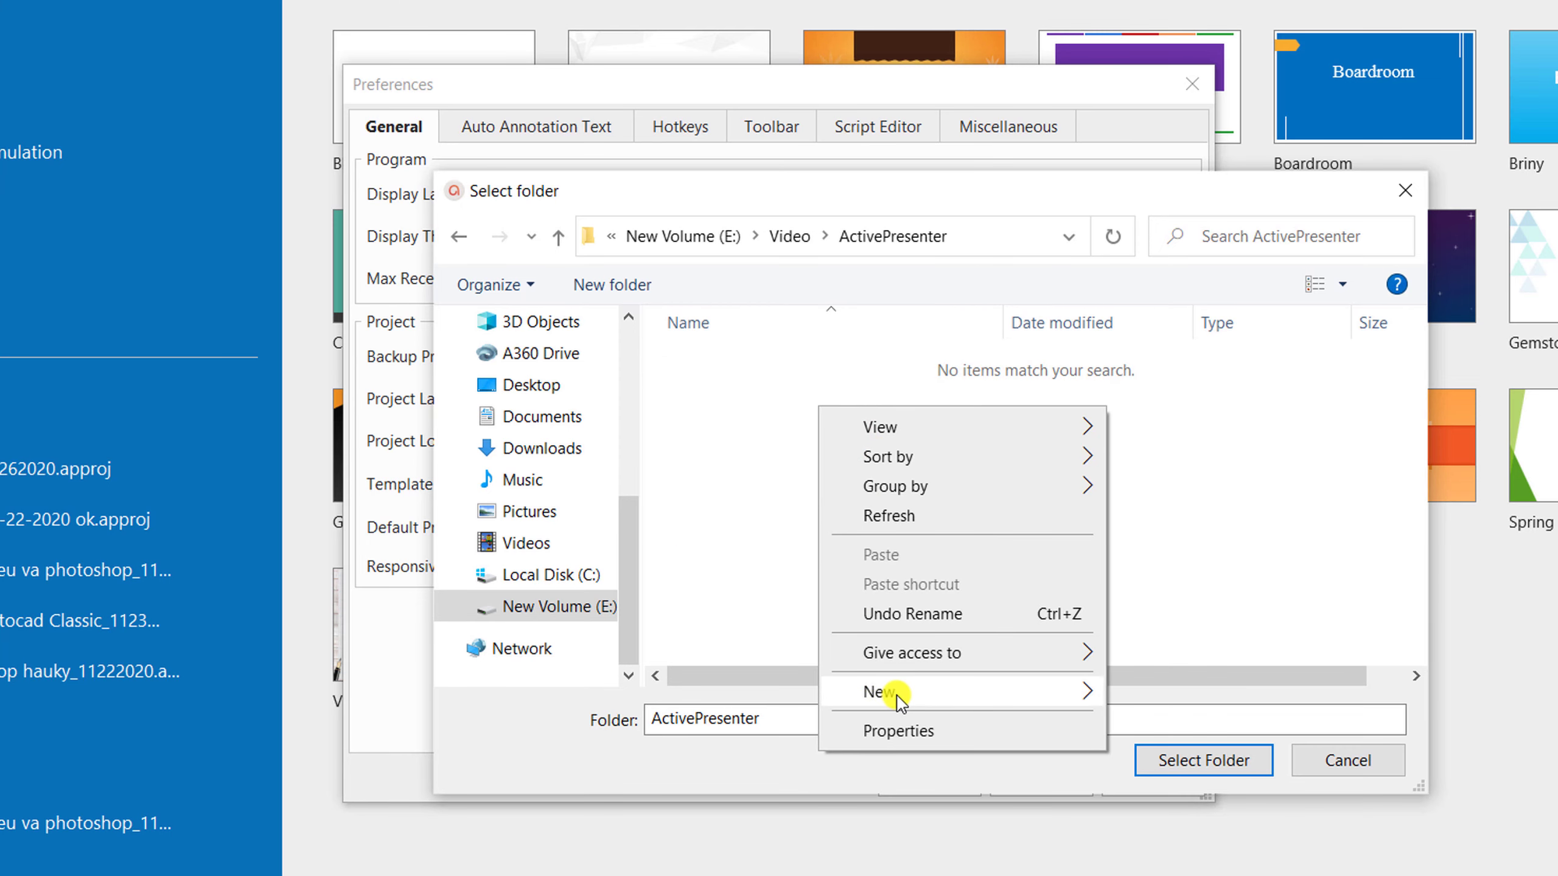
mouse_move(895, 691)
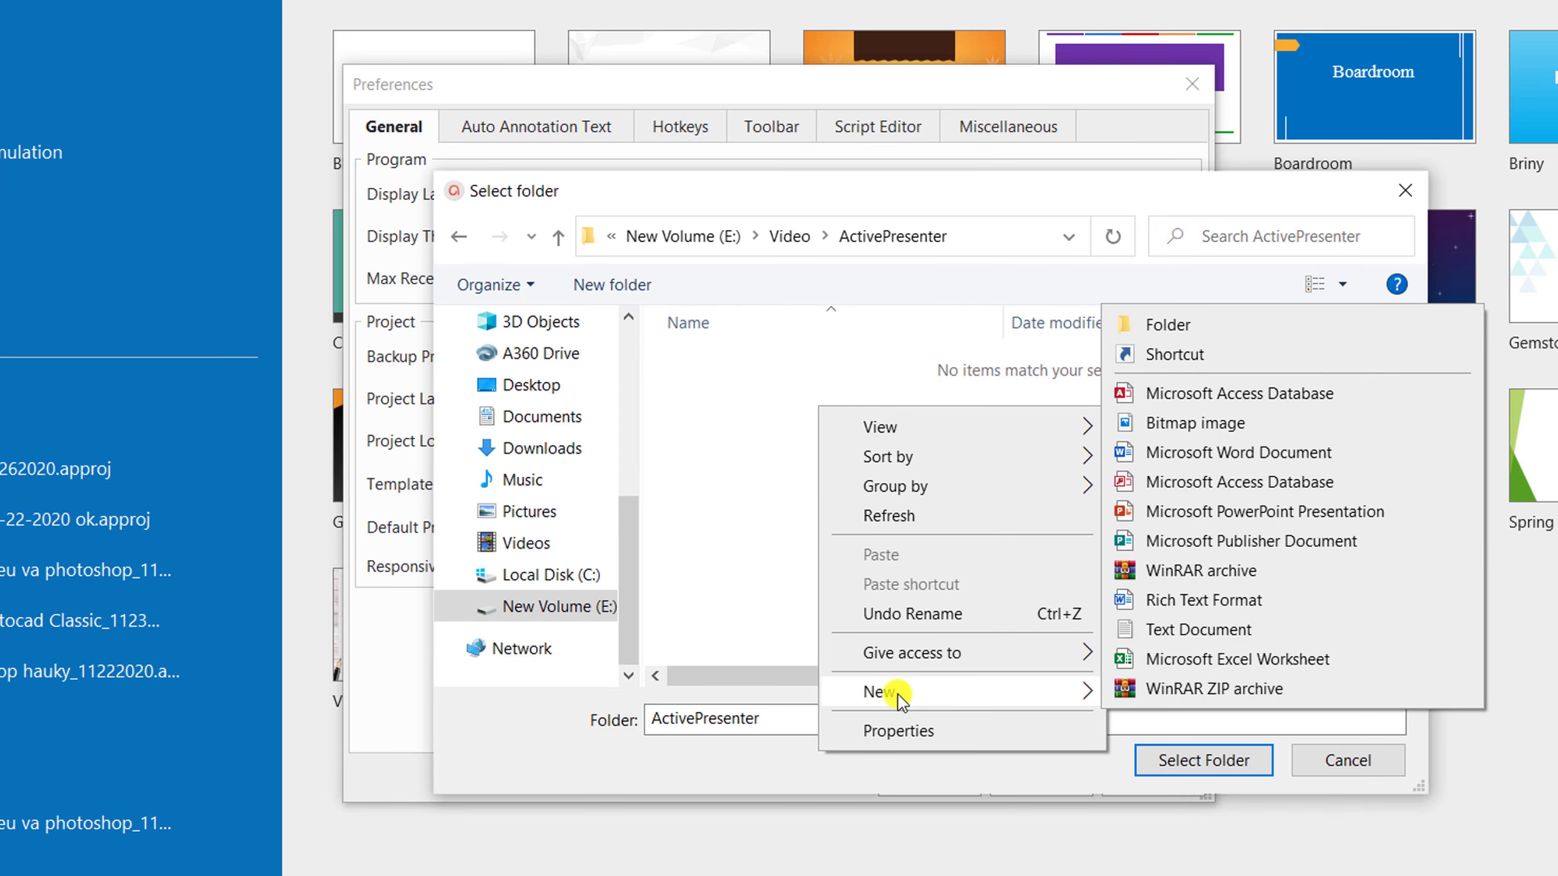
click(1214, 325)
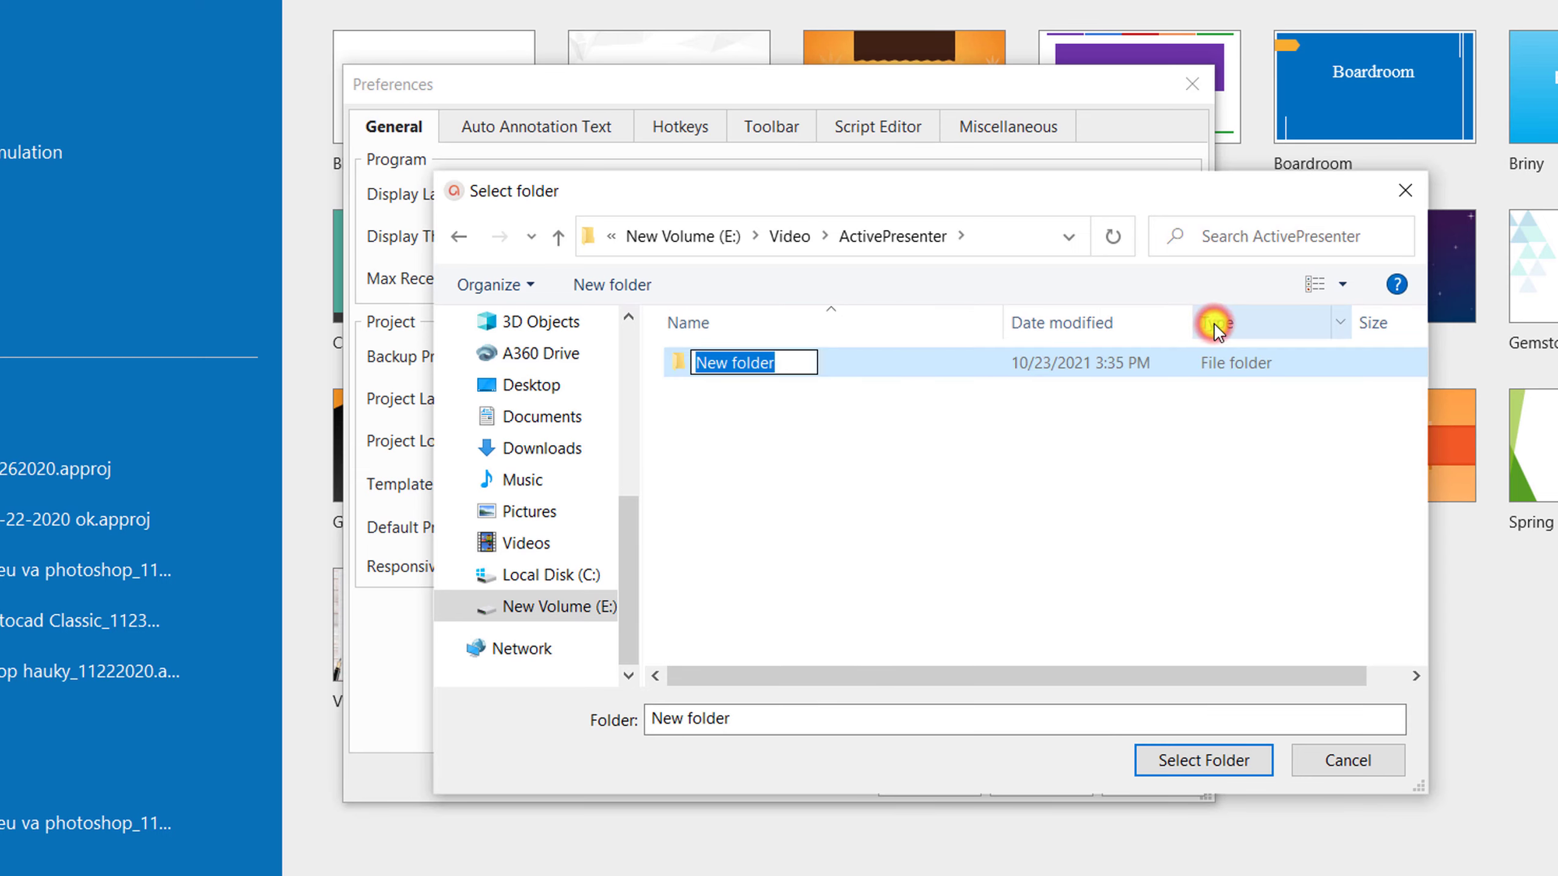
text(Templates)
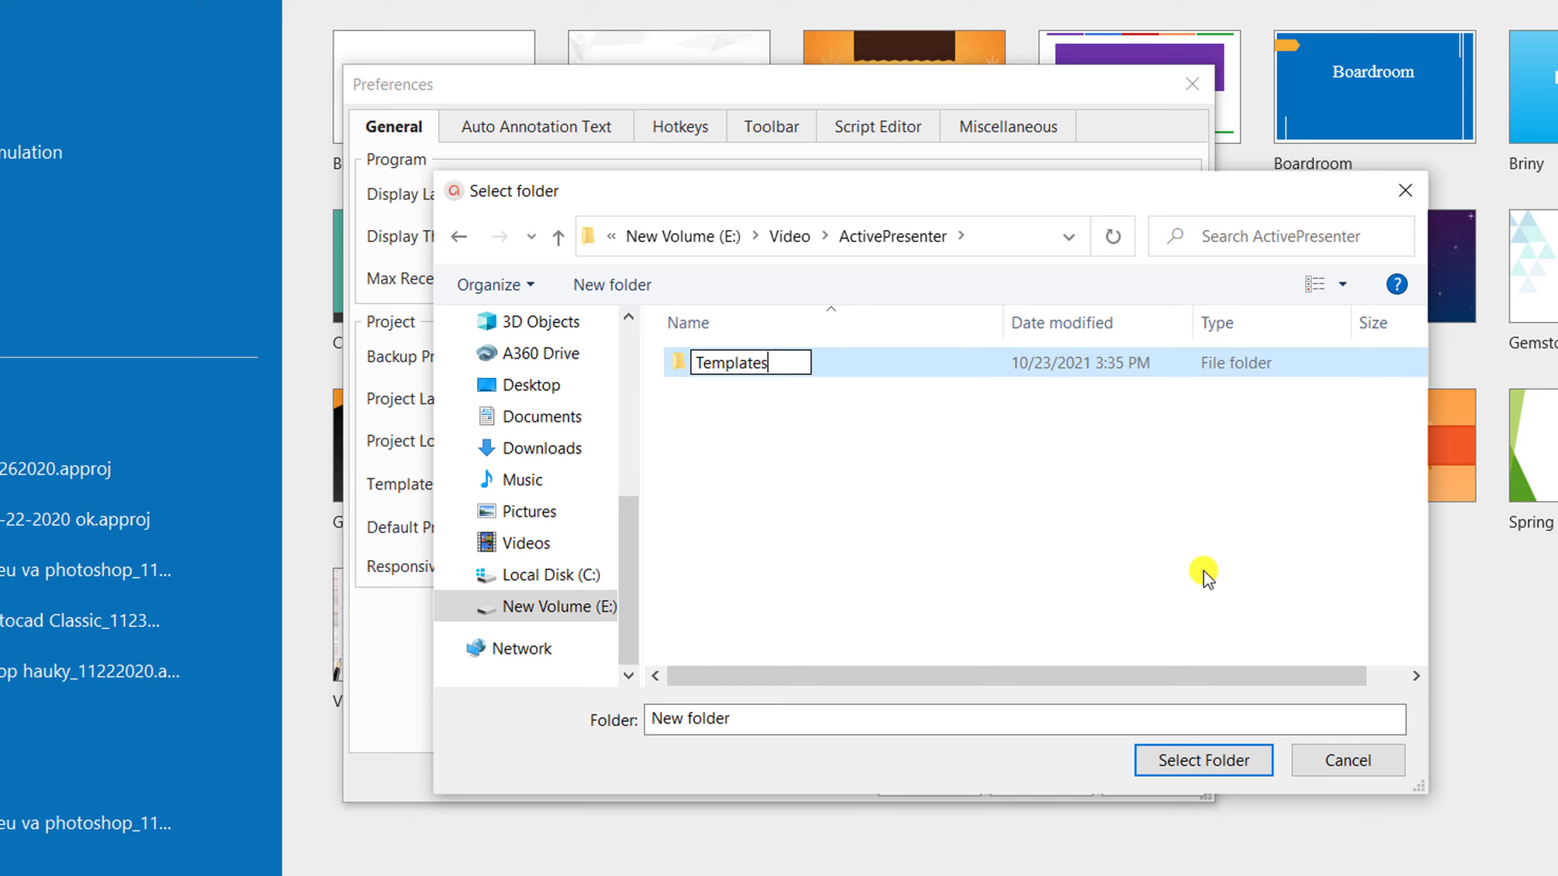
click(1106, 527)
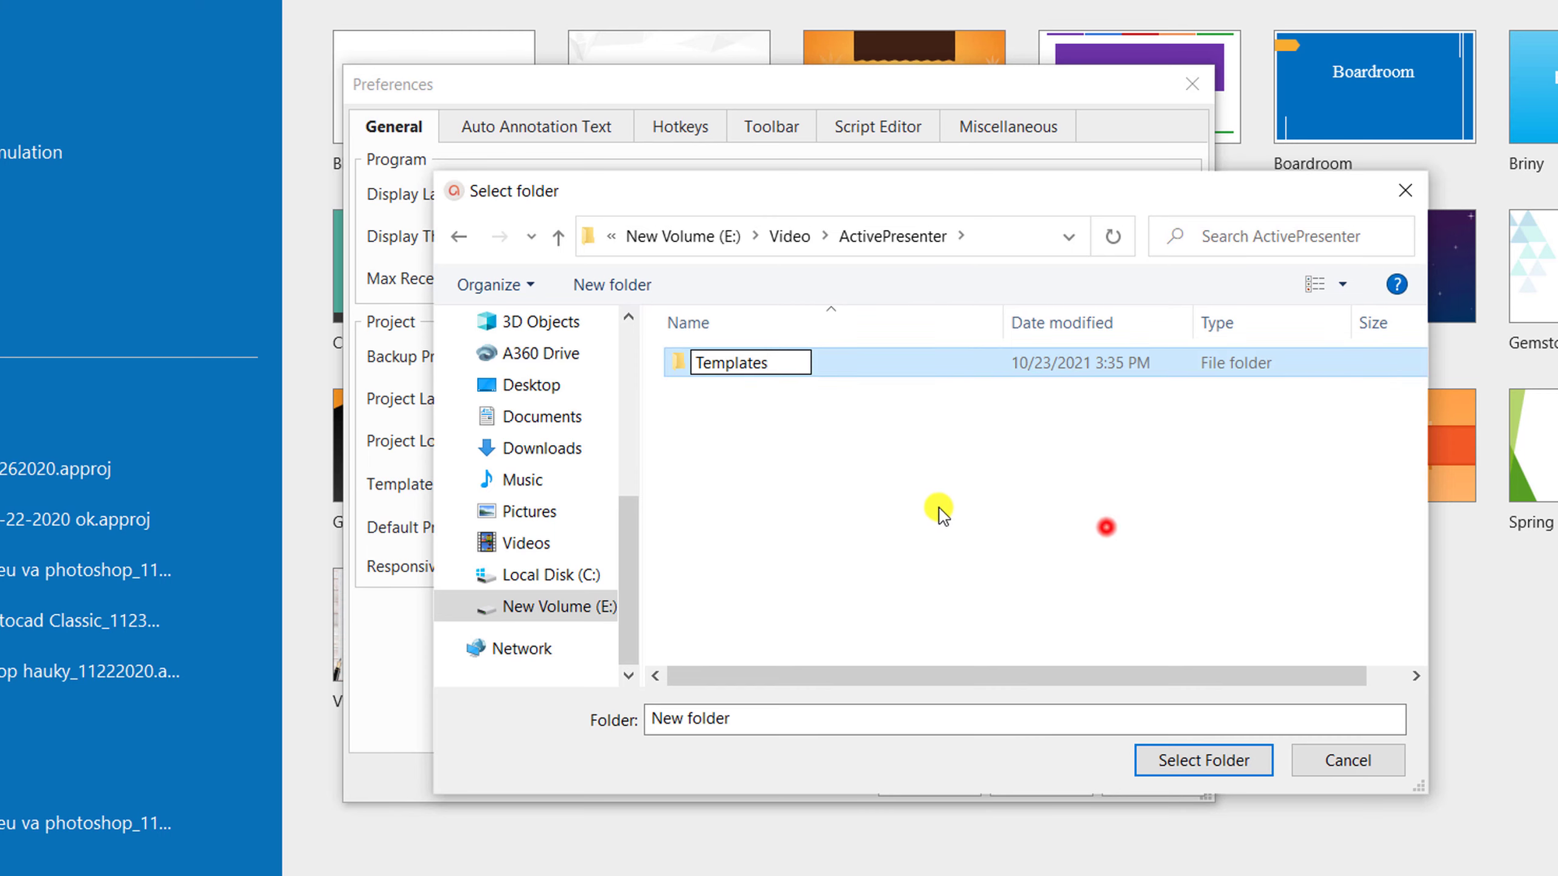
click(774, 368)
click(1201, 759)
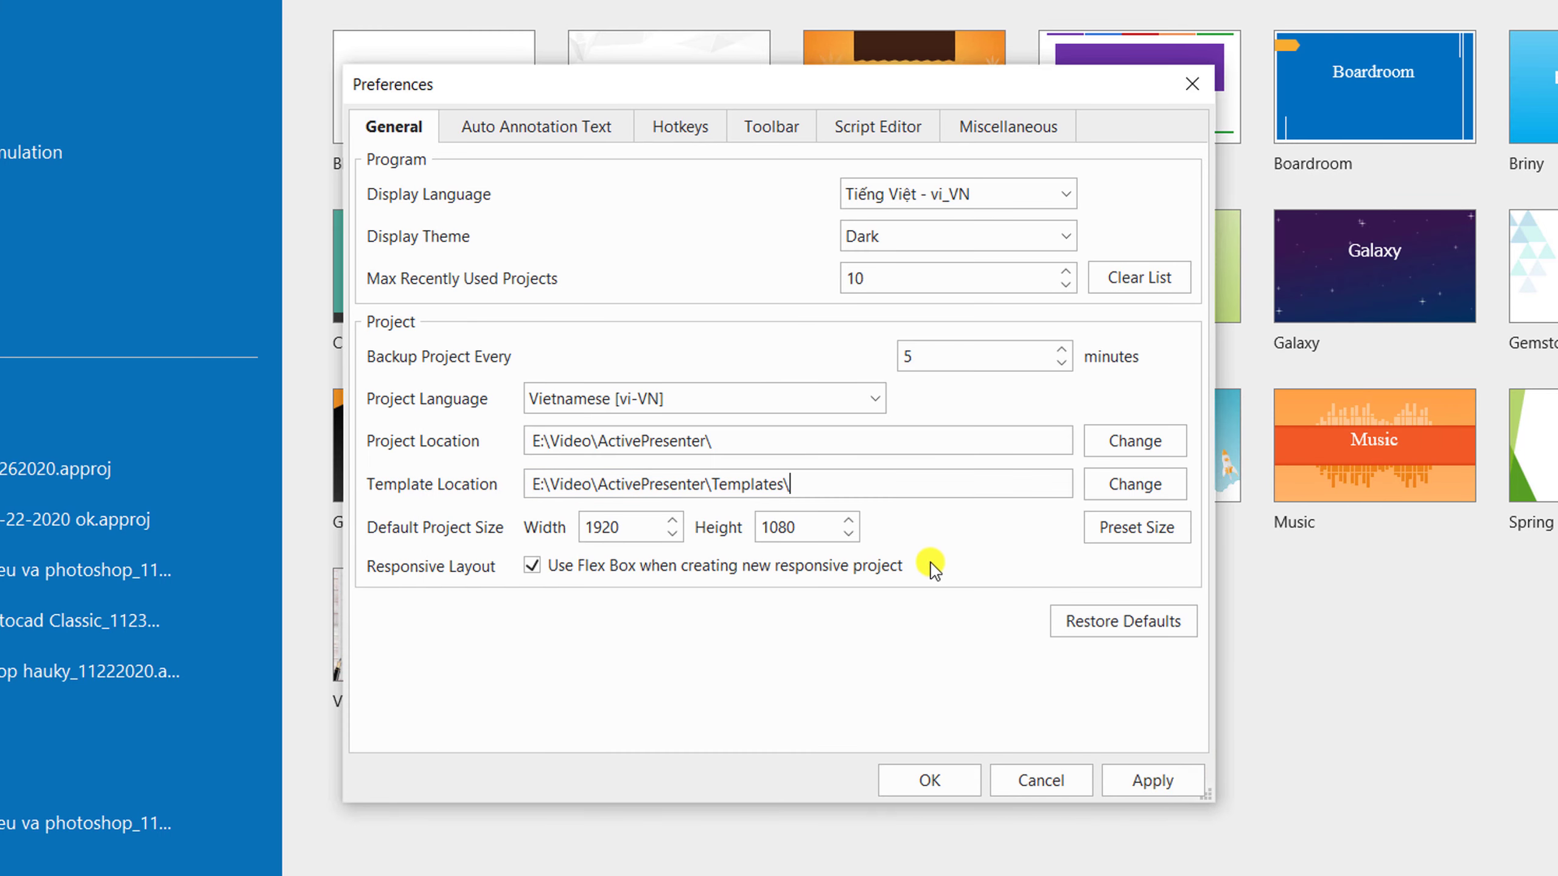
Review the default project size and the Auto Annotation Text, Hotkeys, Script Editor and Toolbar preferences.
click(967, 560)
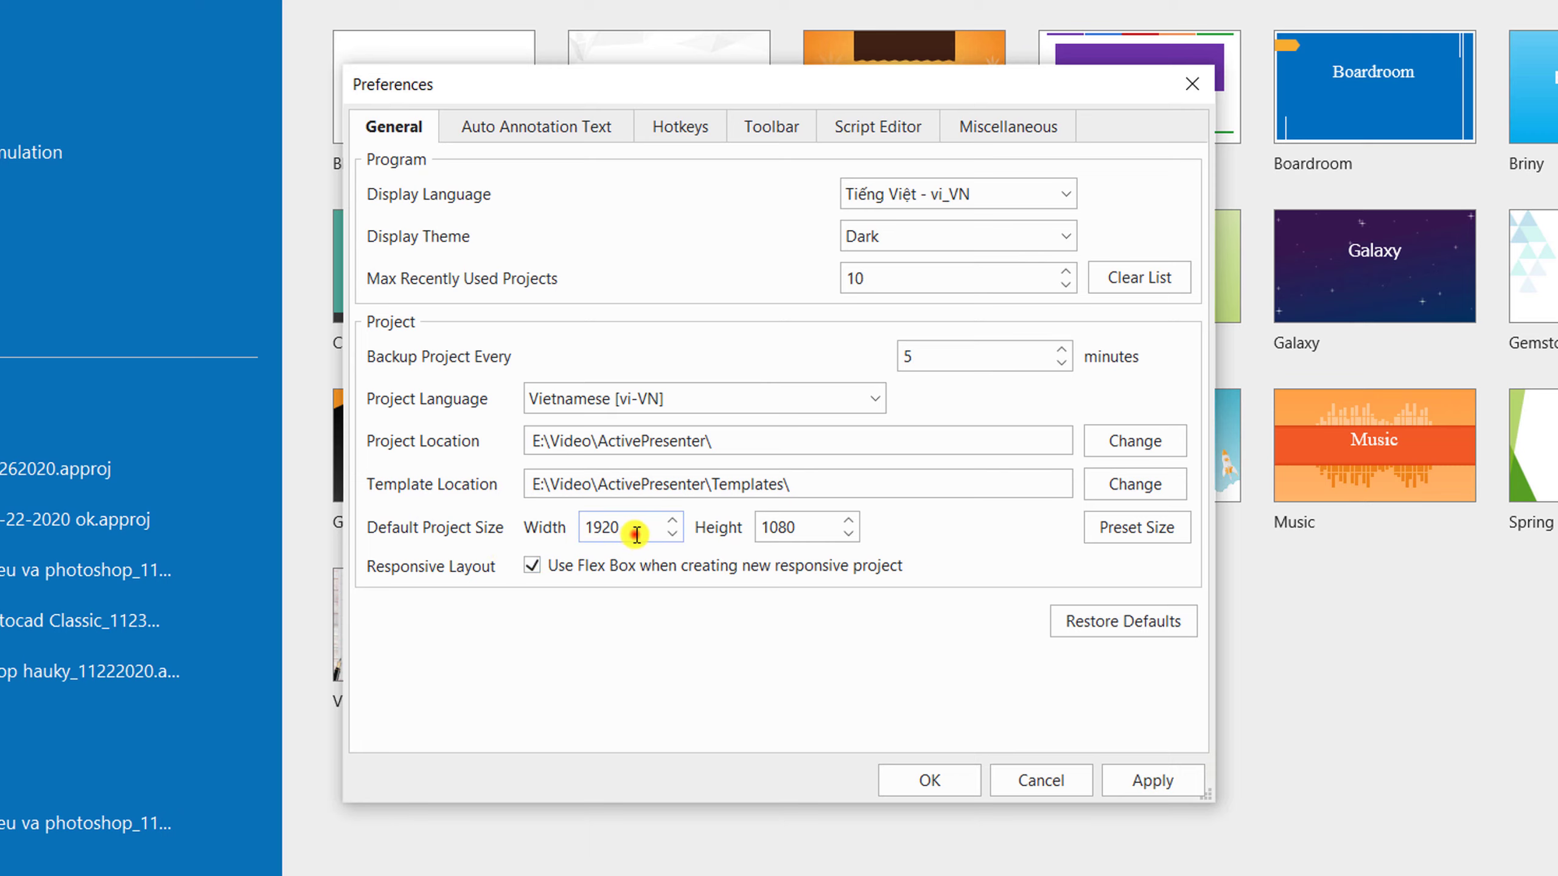
drag(635, 529, 556, 527)
click(804, 528)
click(629, 524)
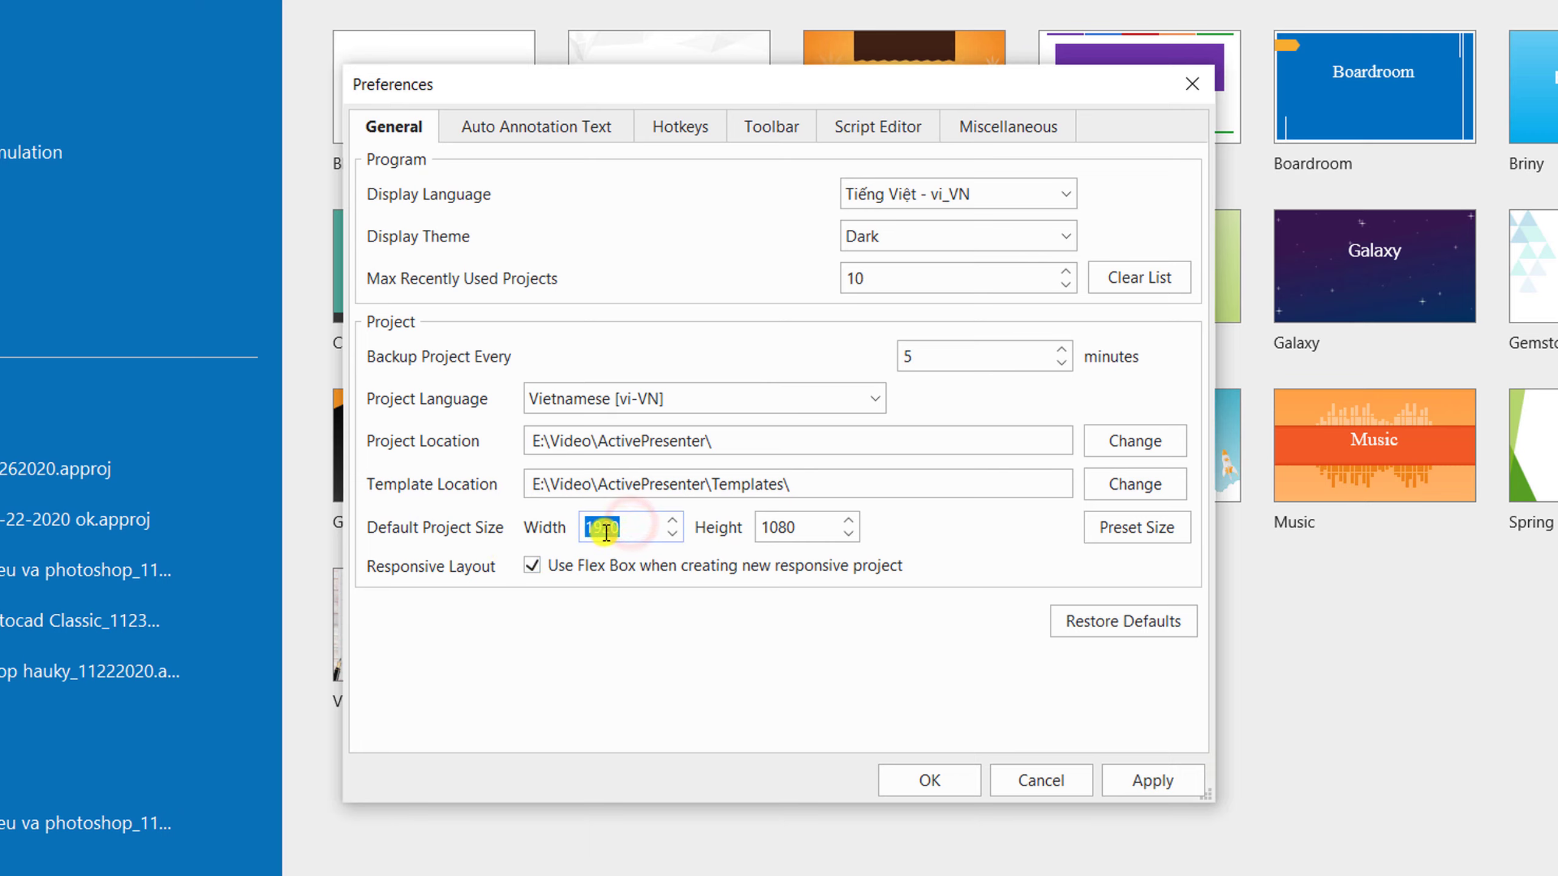
drag(806, 528, 758, 528)
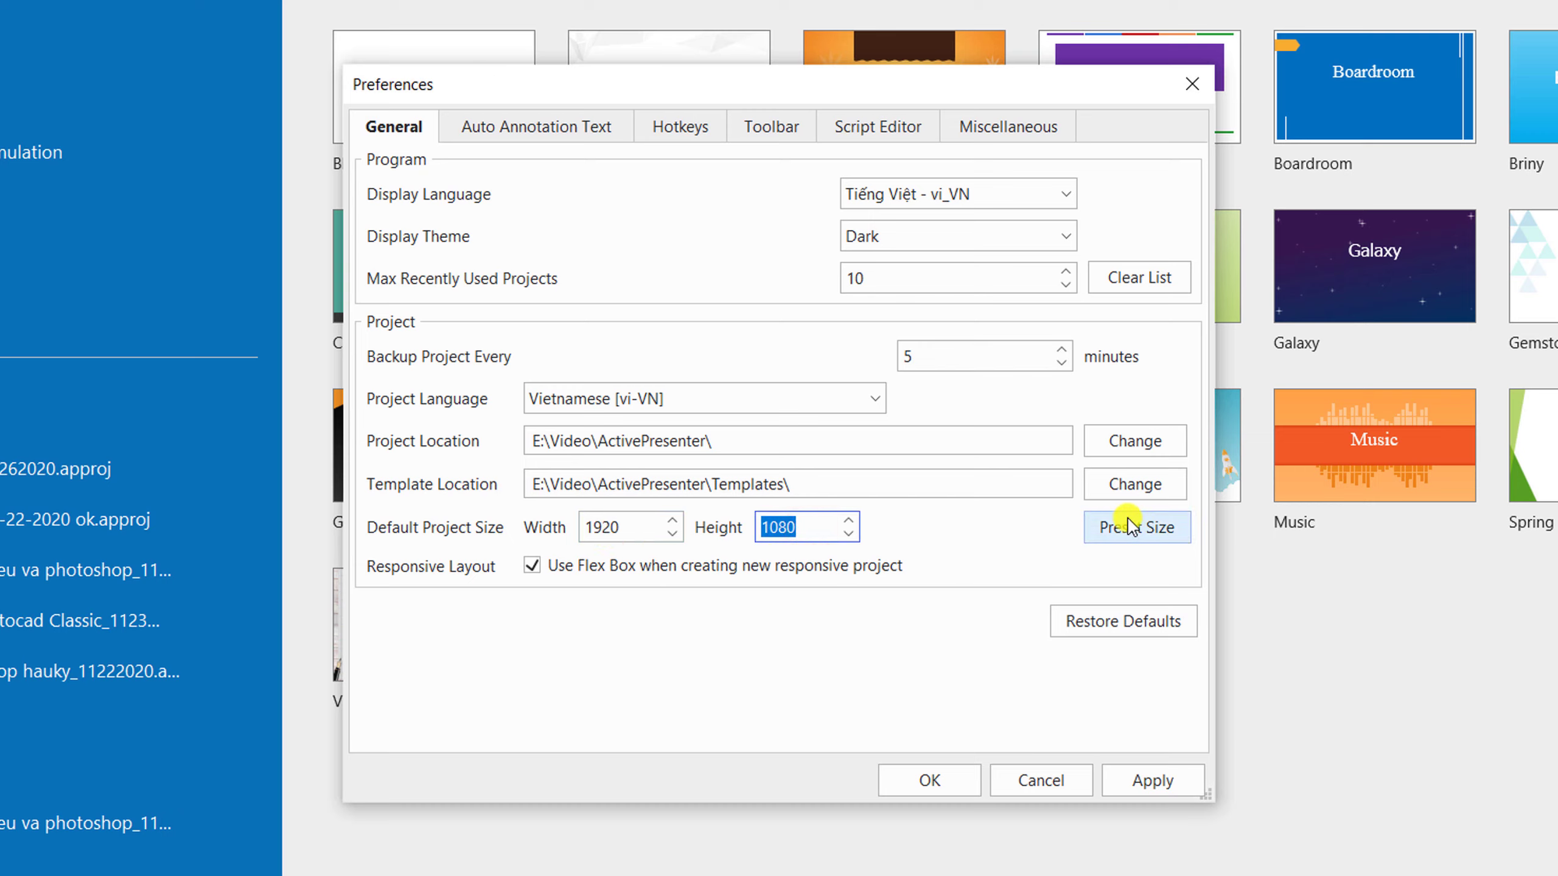
click(531, 129)
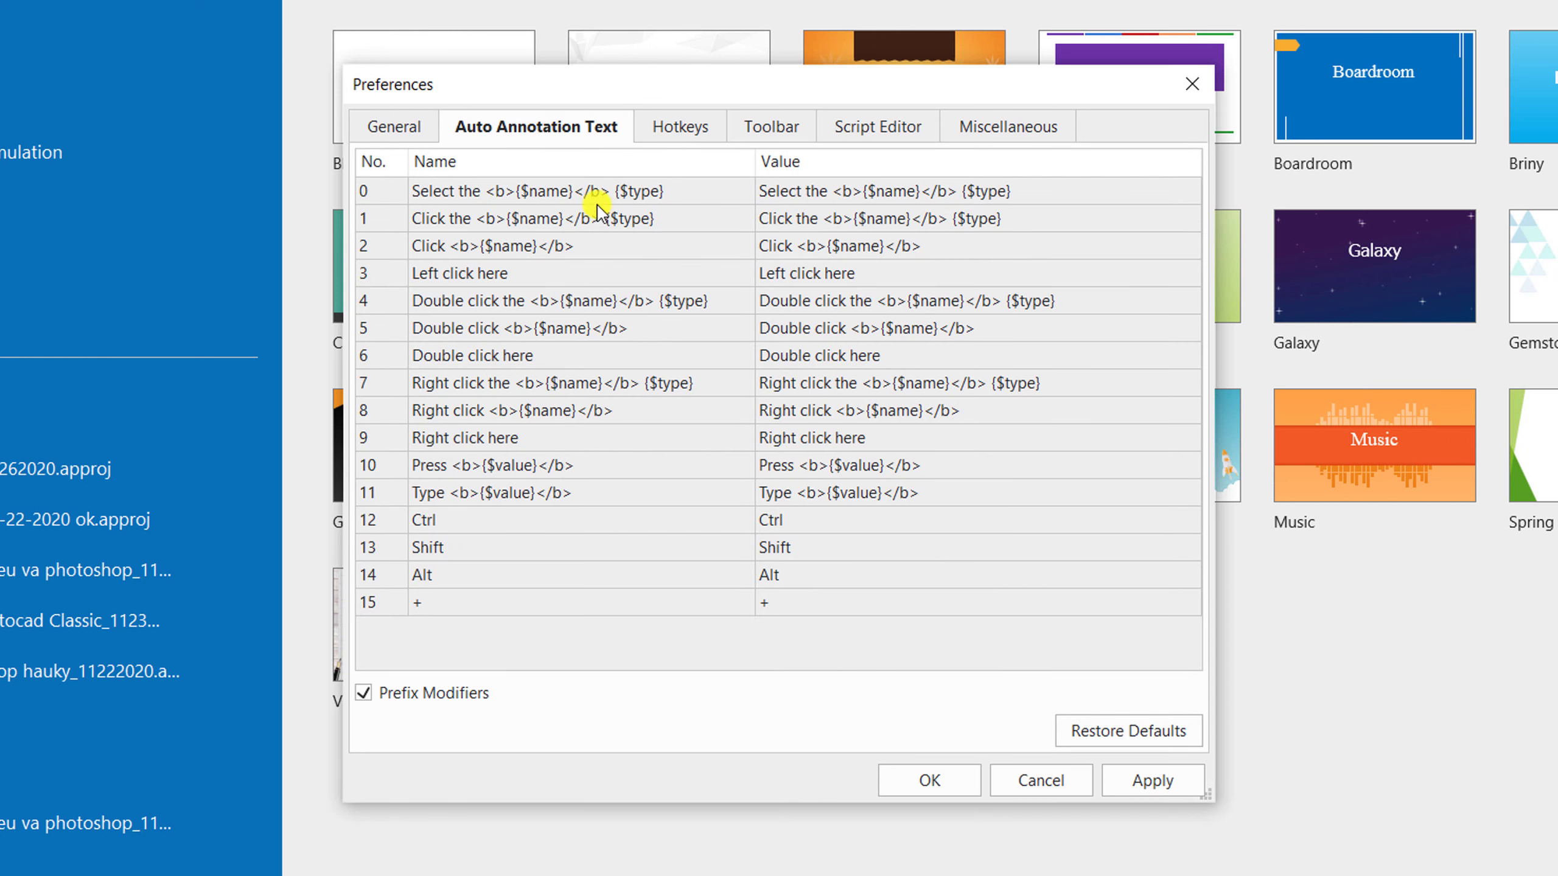
click(676, 129)
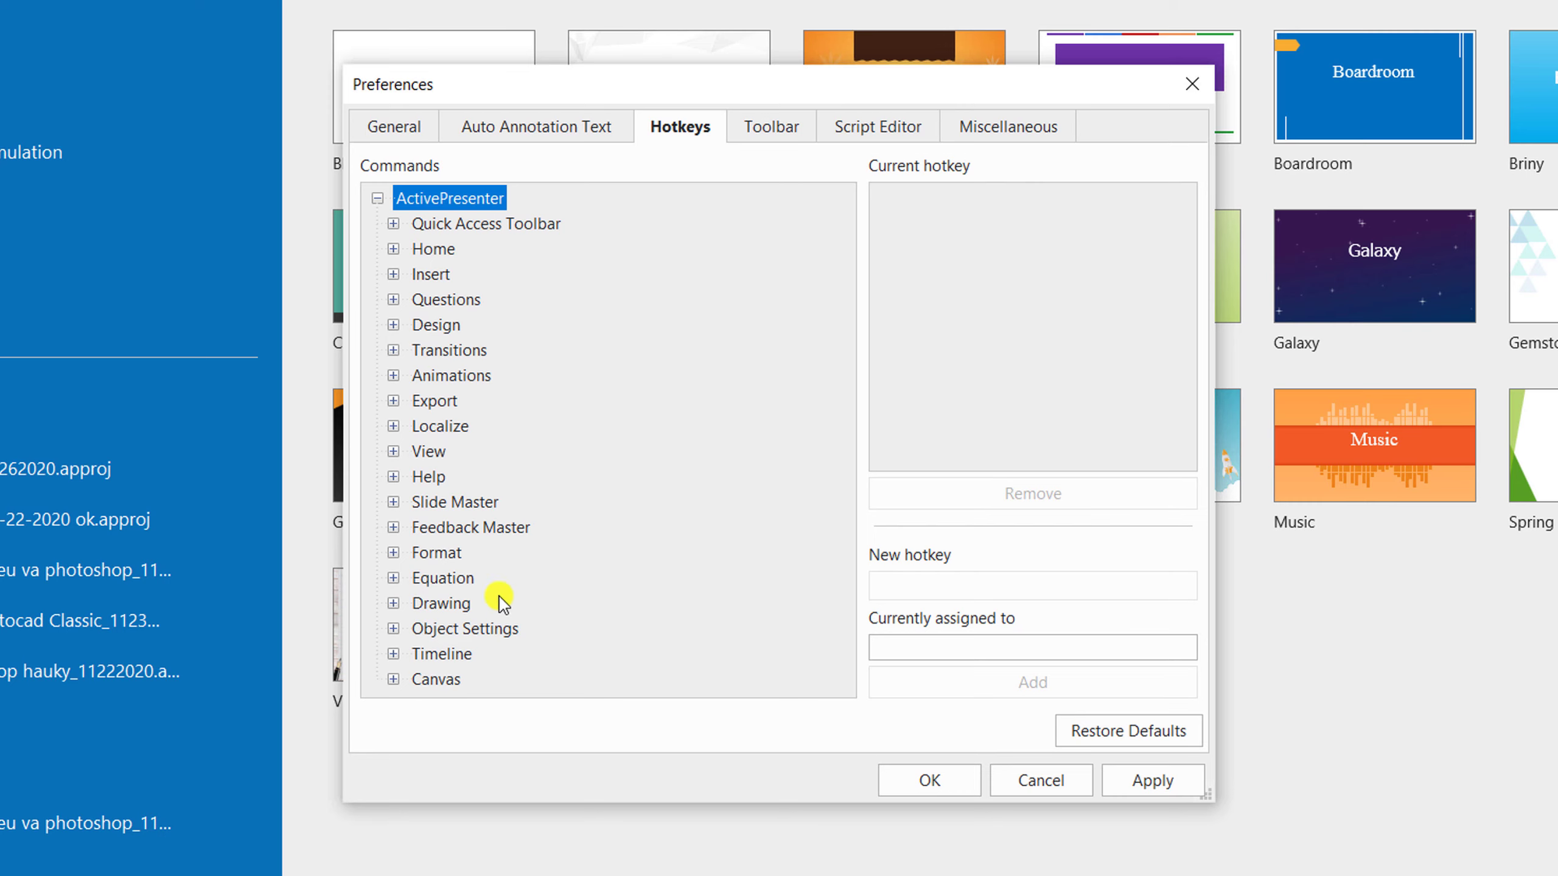
click(897, 128)
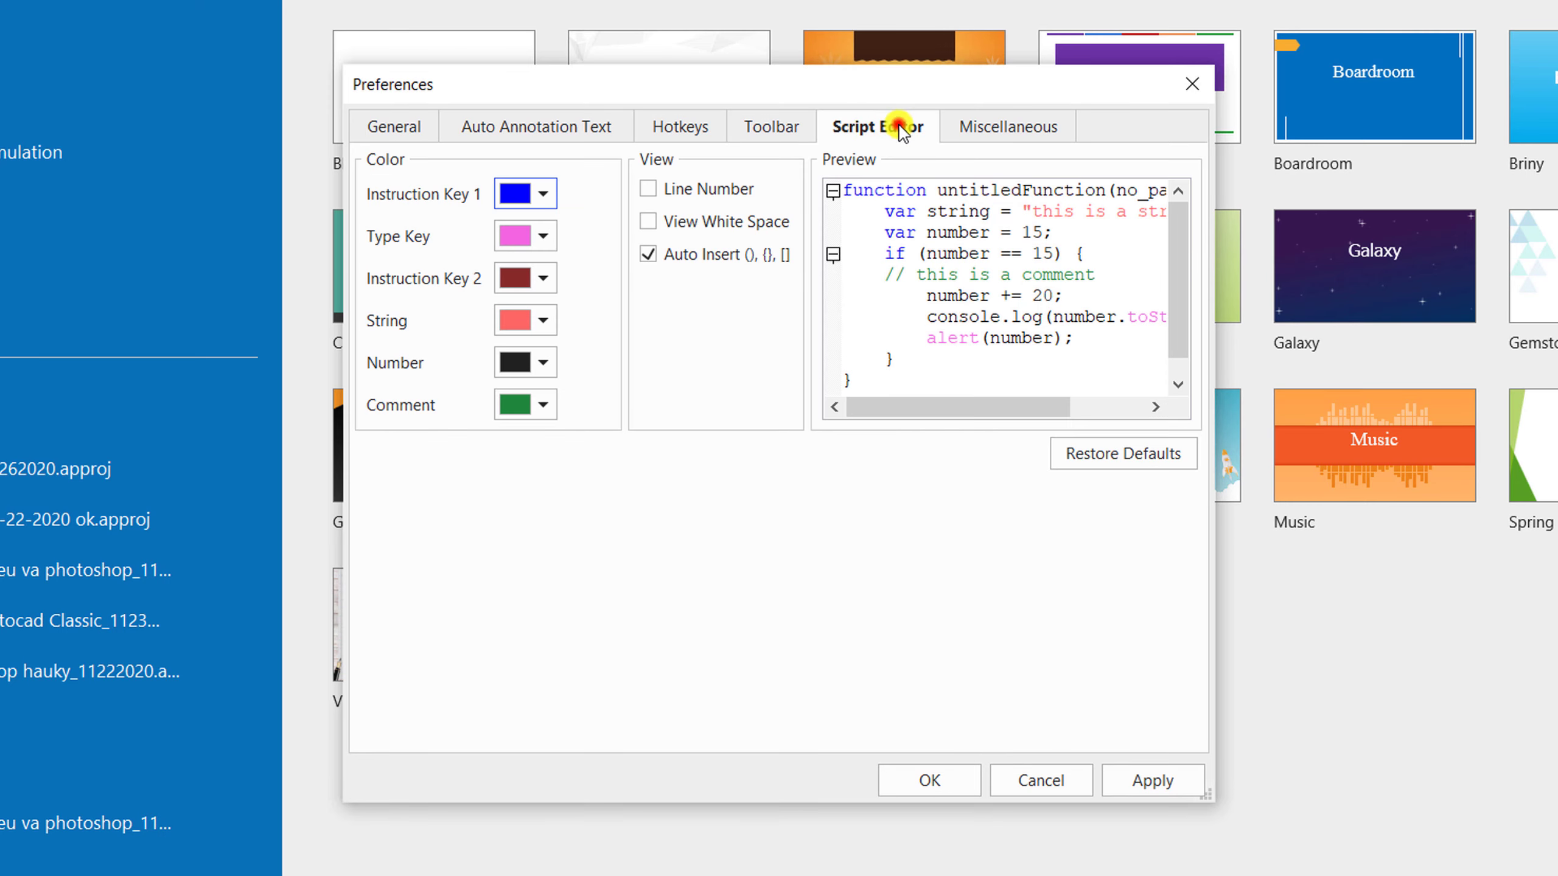
click(770, 120)
click(393, 127)
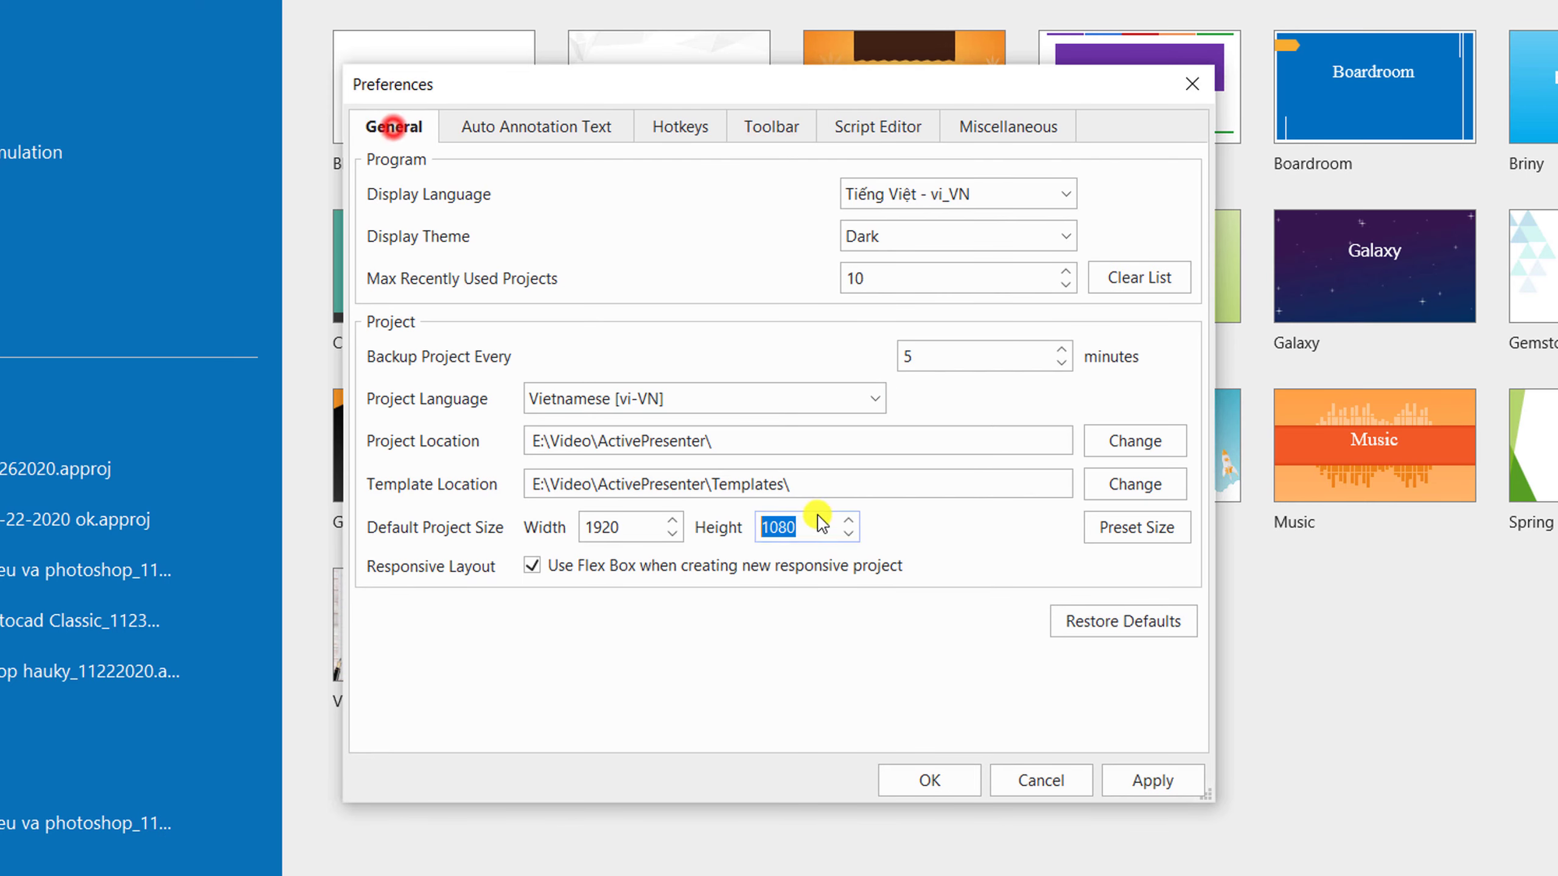
Apply the changed general preferences and acknowledge the language change notice.
click(1155, 782)
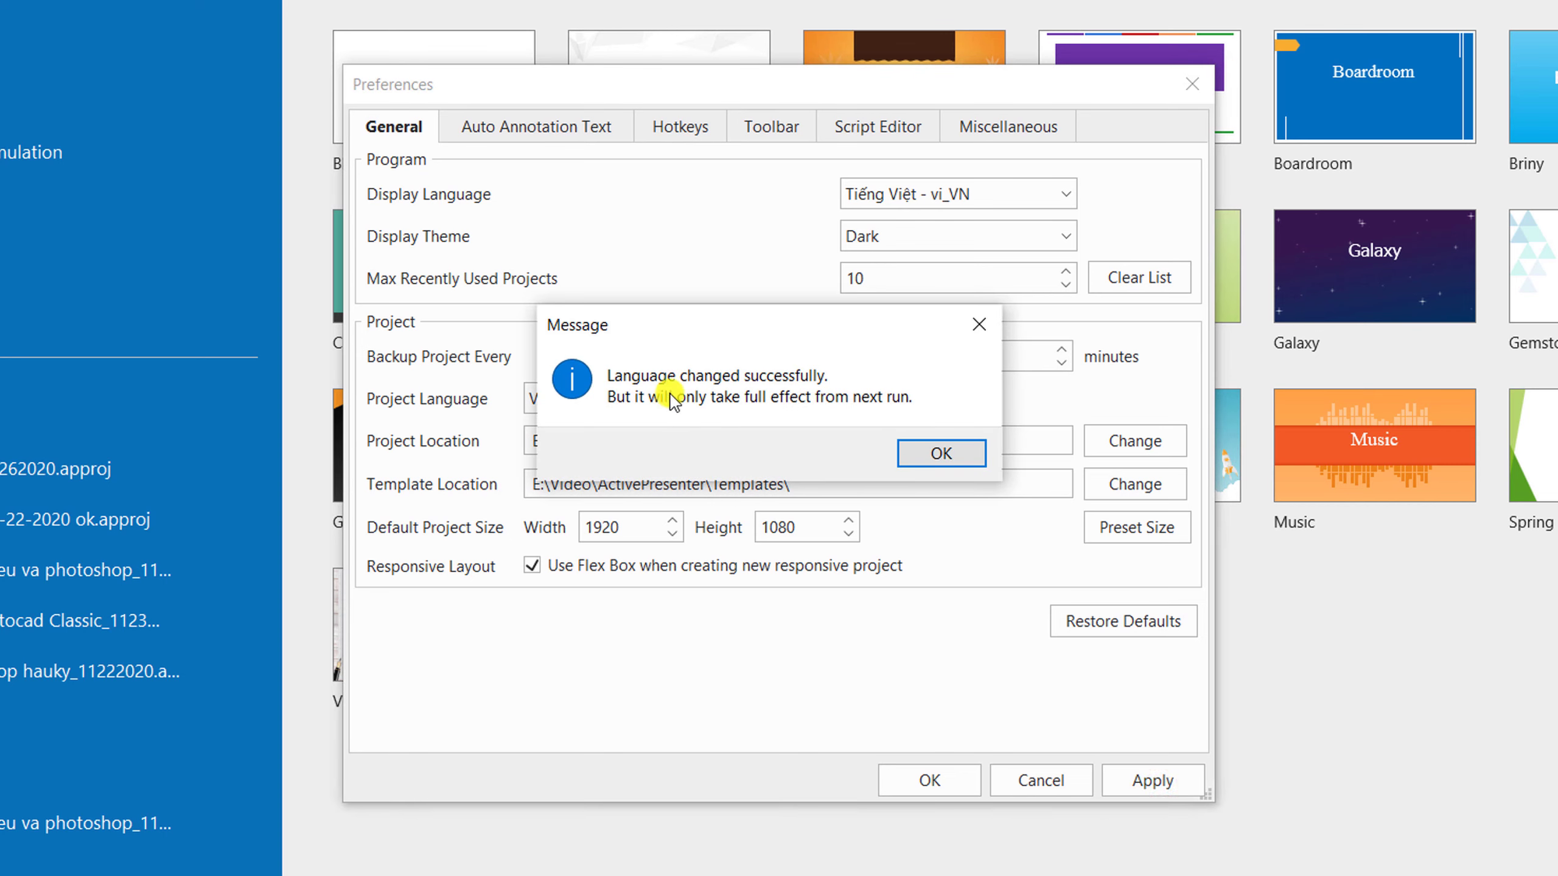
click(940, 457)
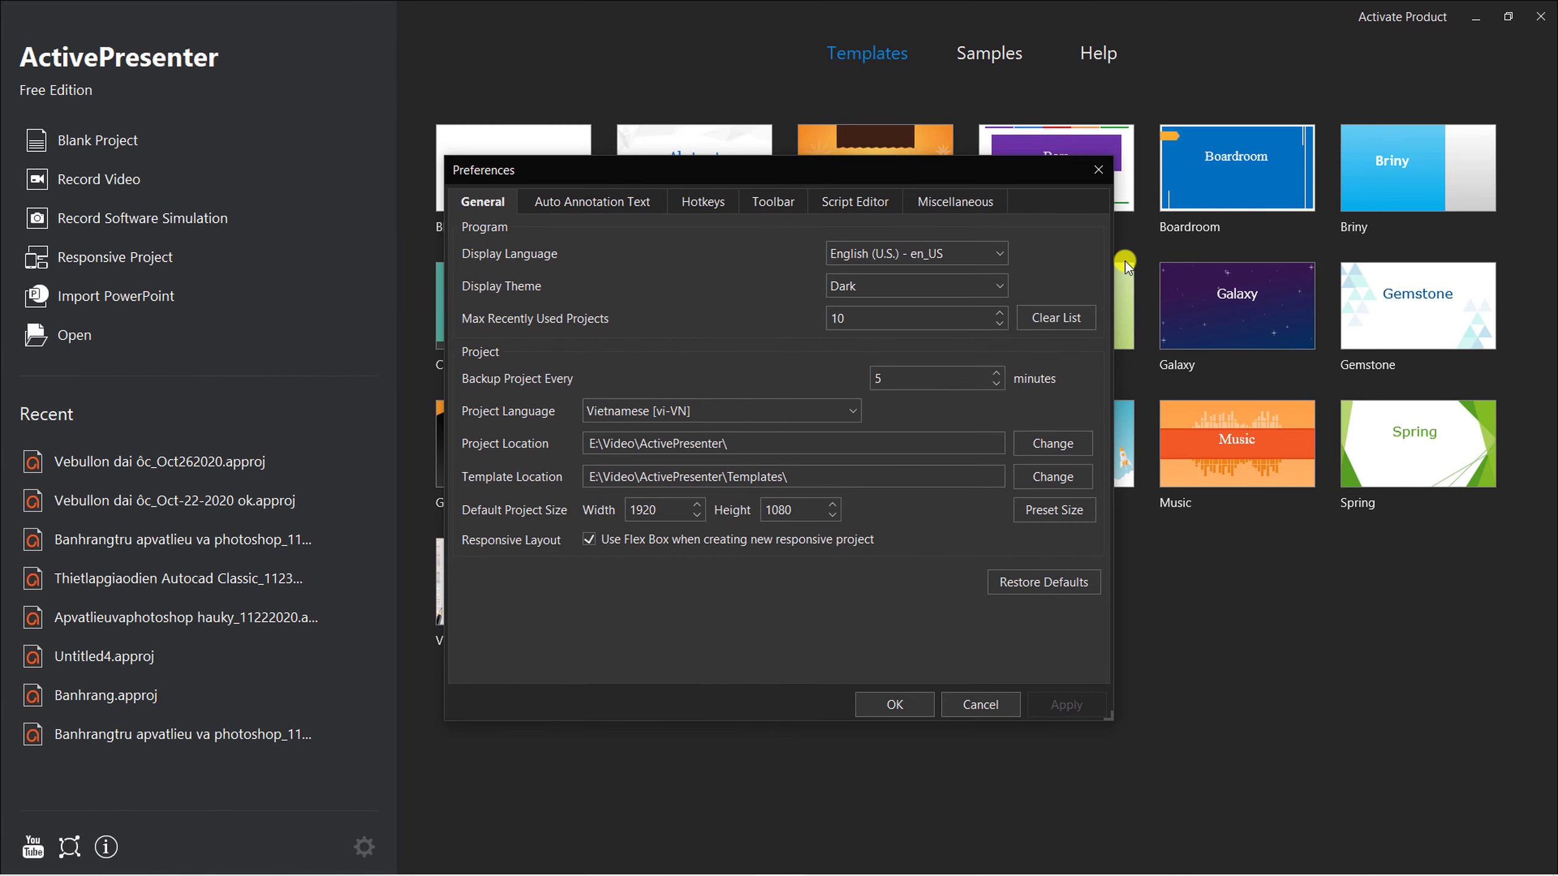
Try the Light display theme, set it back to Dark, and confirm the preferences.
click(885, 288)
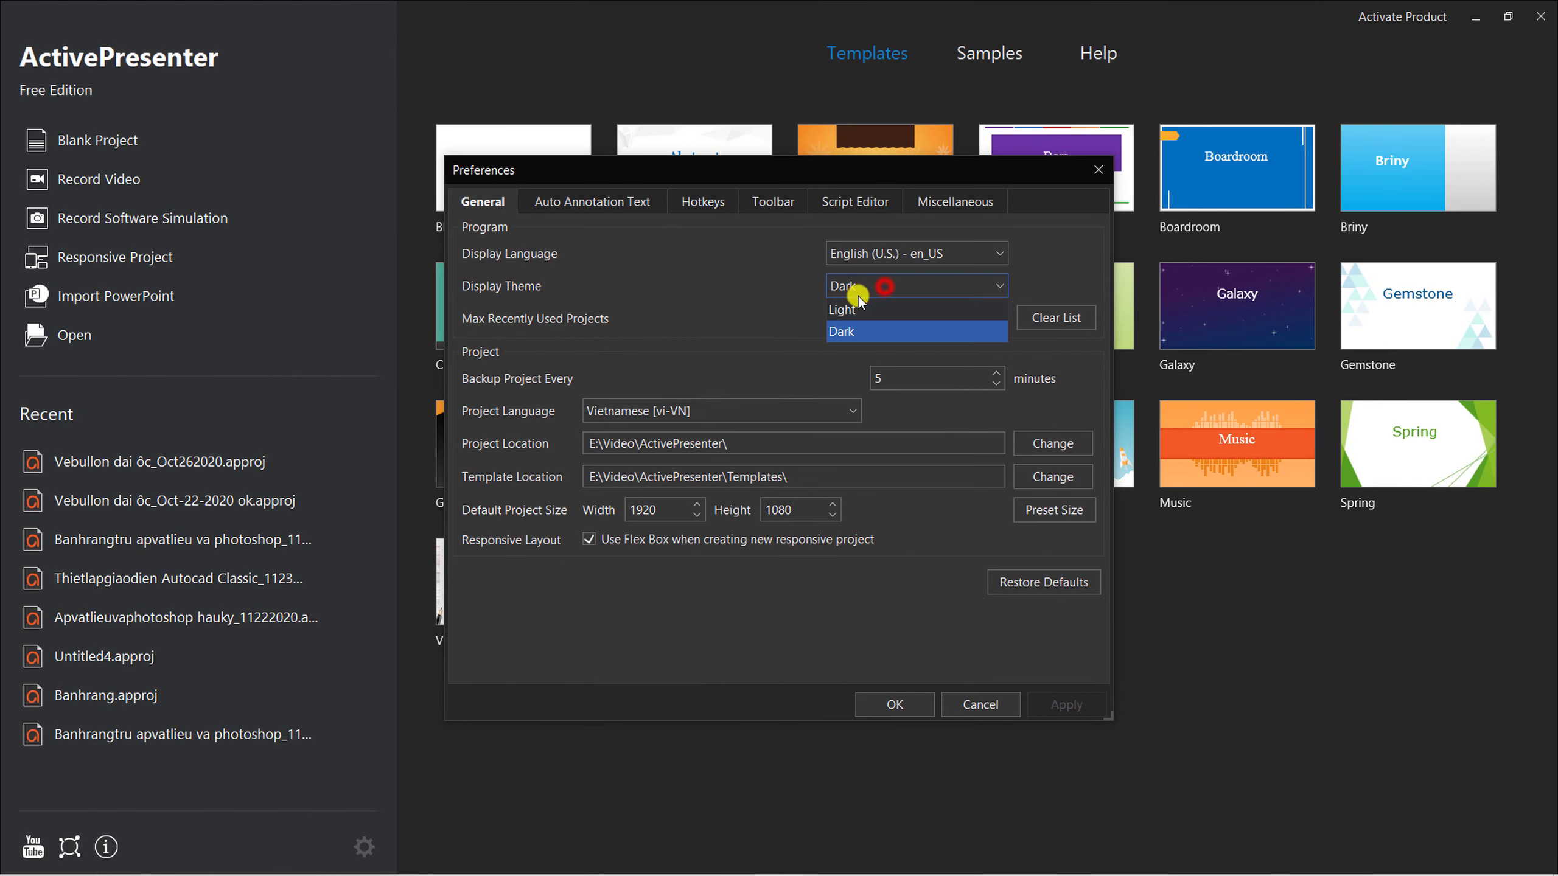
click(892, 286)
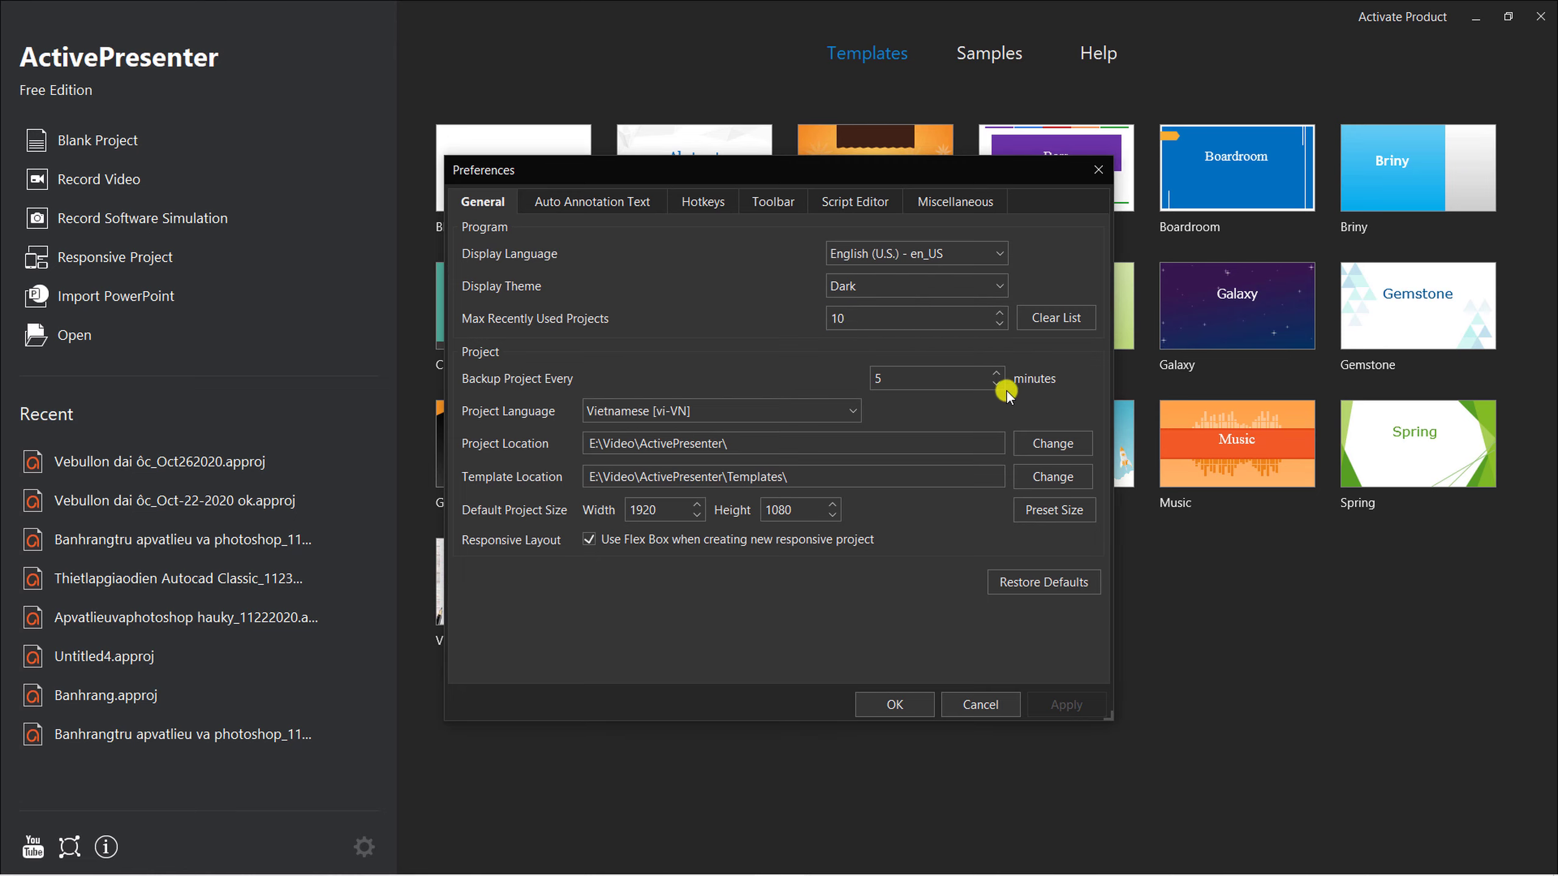
click(991, 288)
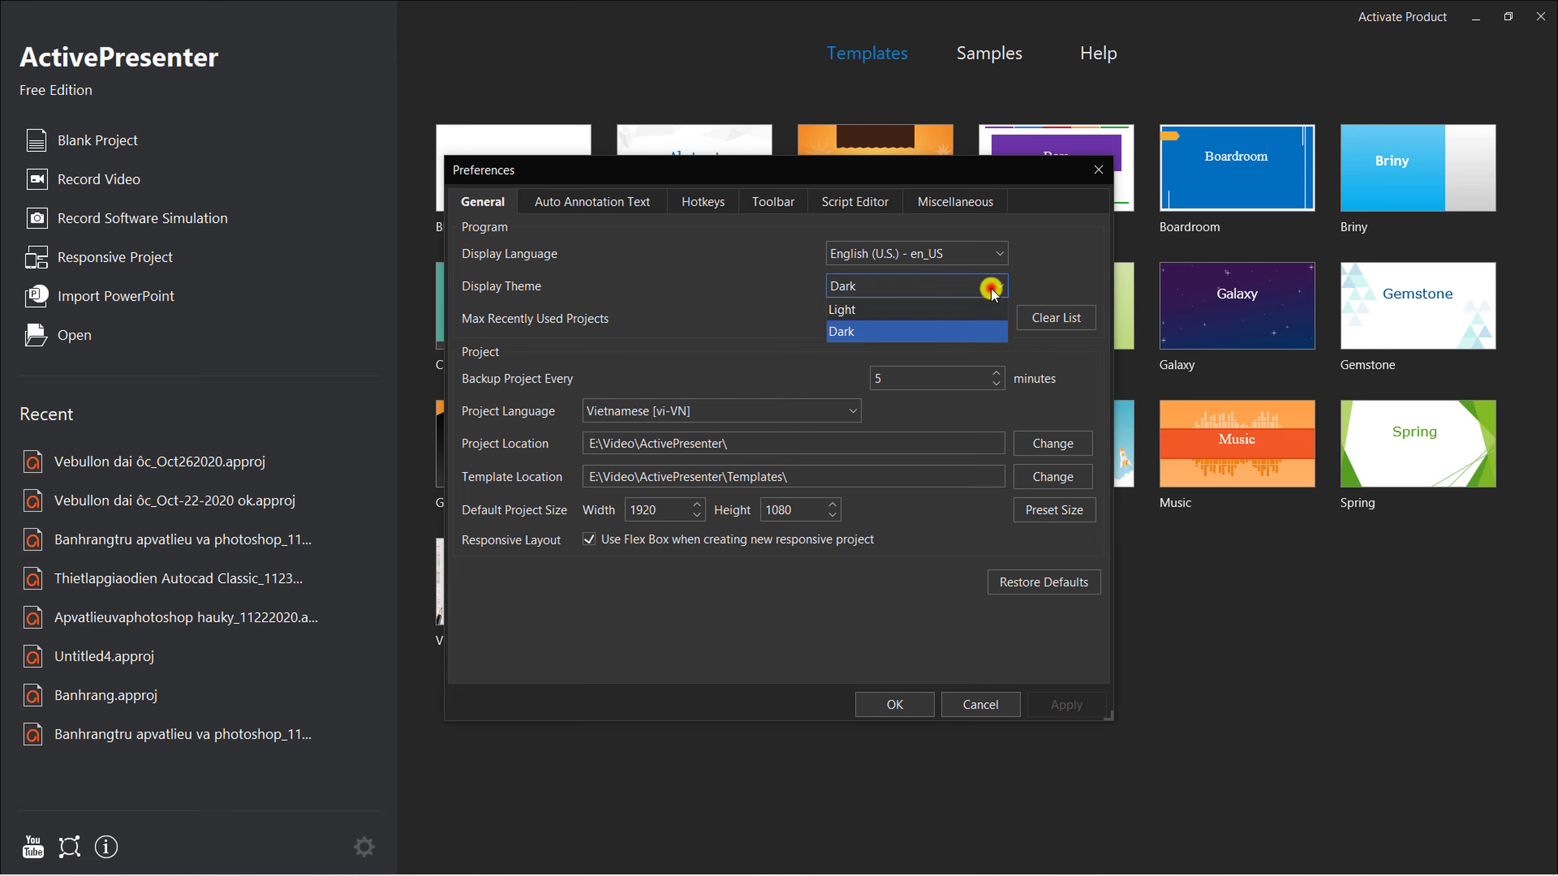
click(852, 309)
click(917, 285)
click(887, 330)
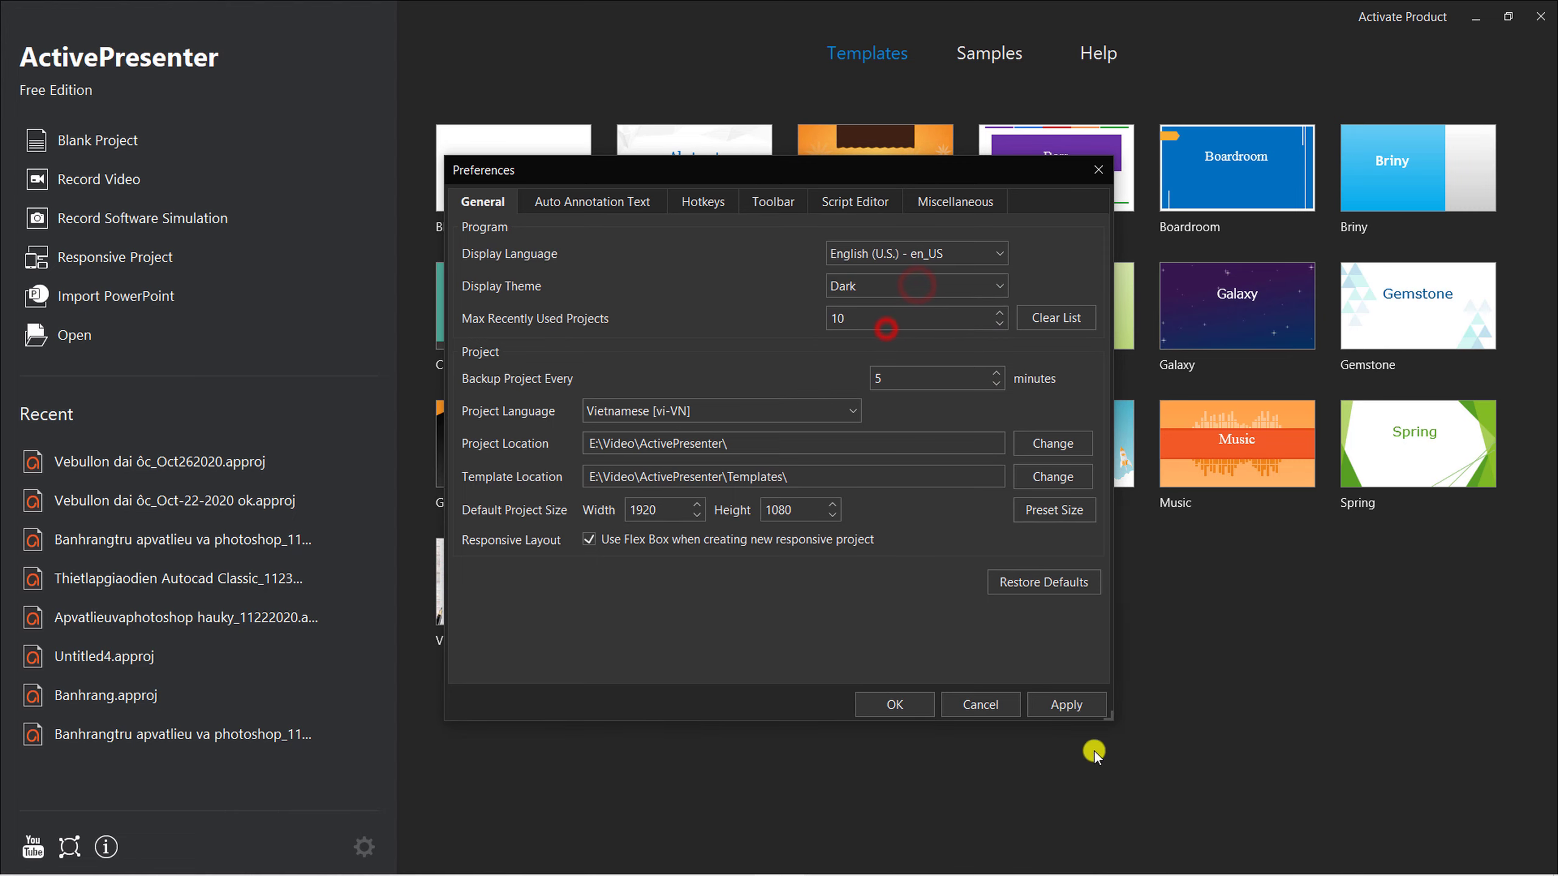
click(913, 705)
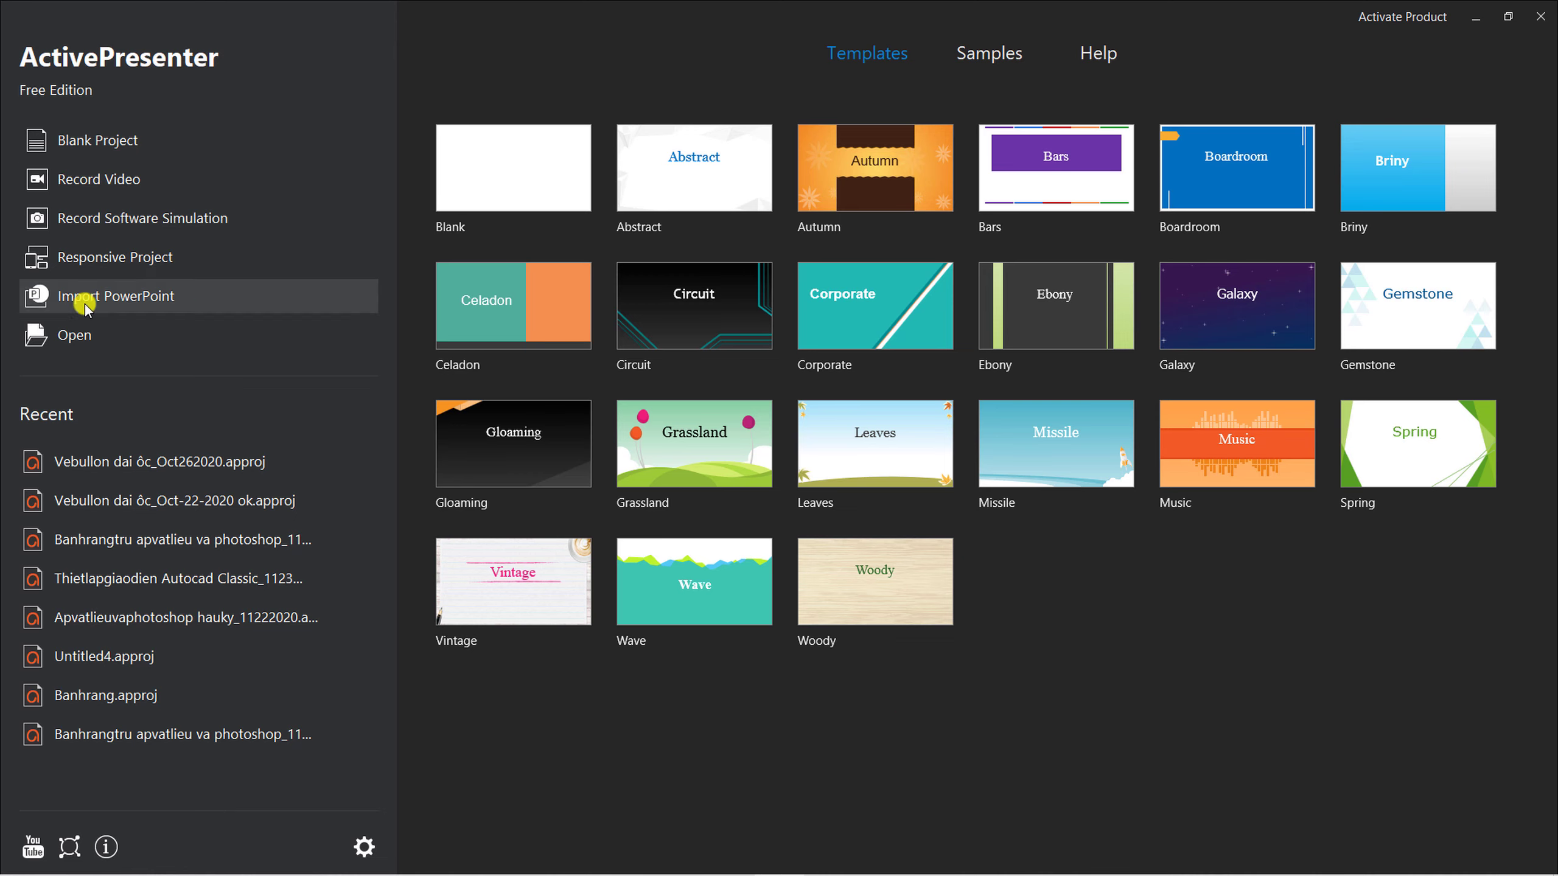
Close ActivePresenter and relaunch it by searching Windows for "activepre".
click(1540, 16)
click(546, 458)
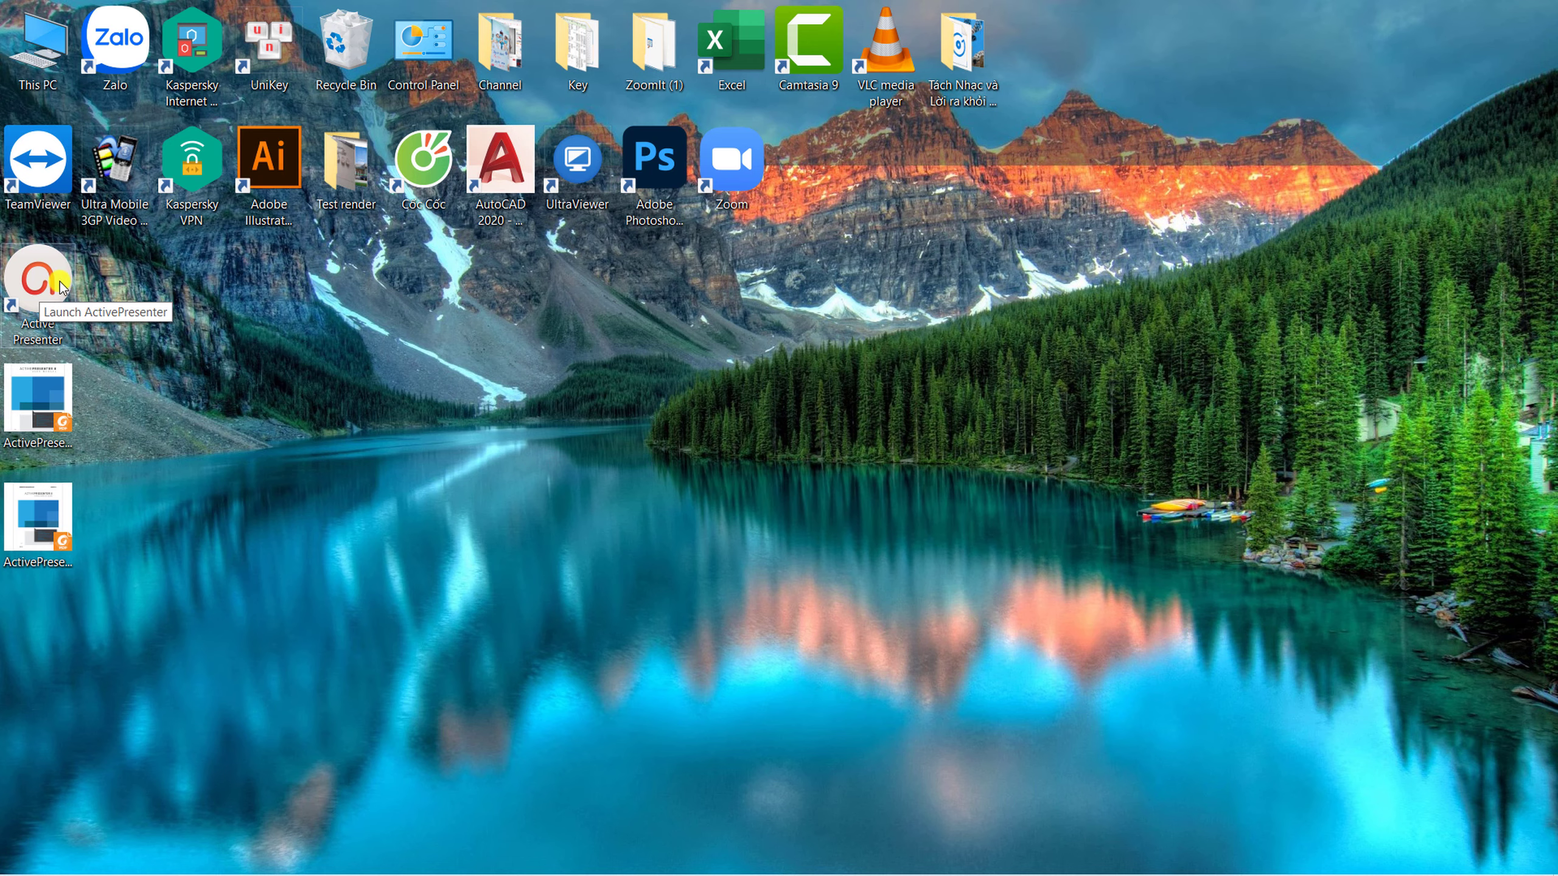
mouse_move(37, 870)
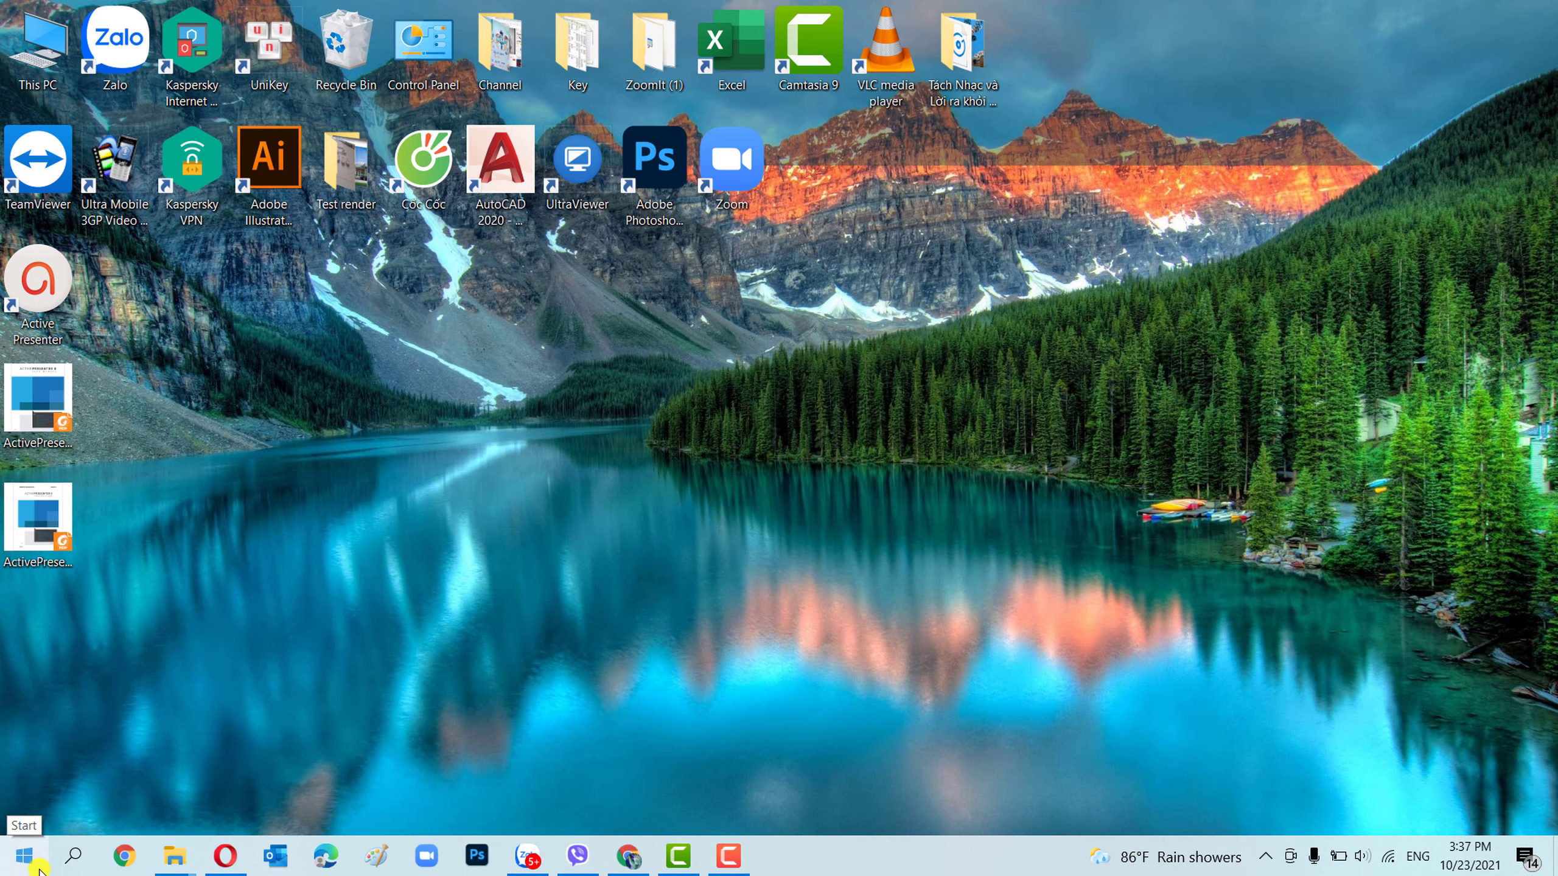
click(27, 865)
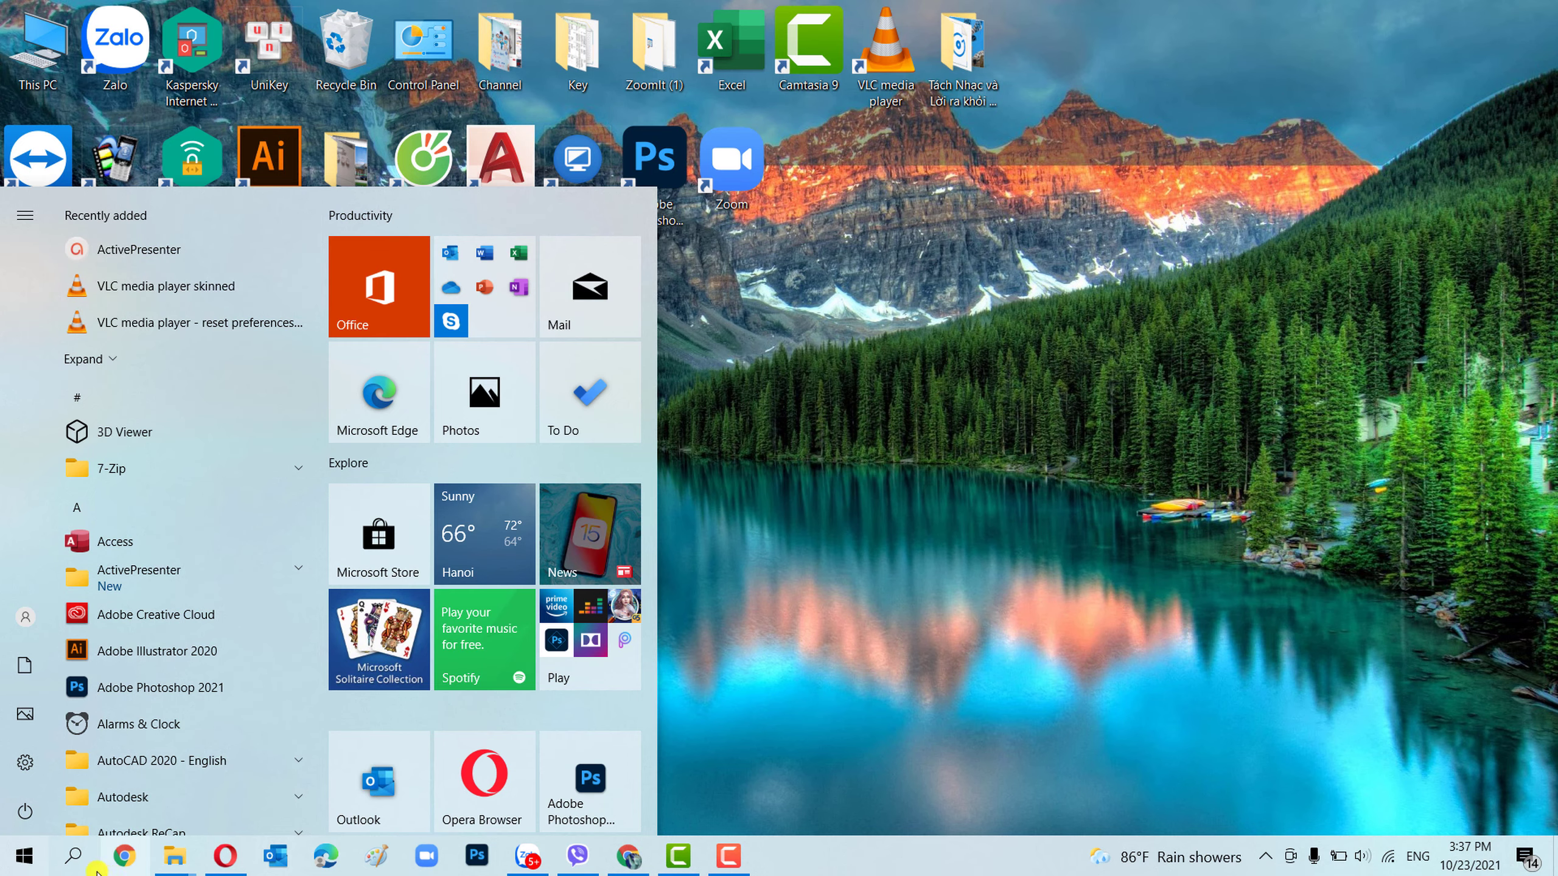
click(76, 859)
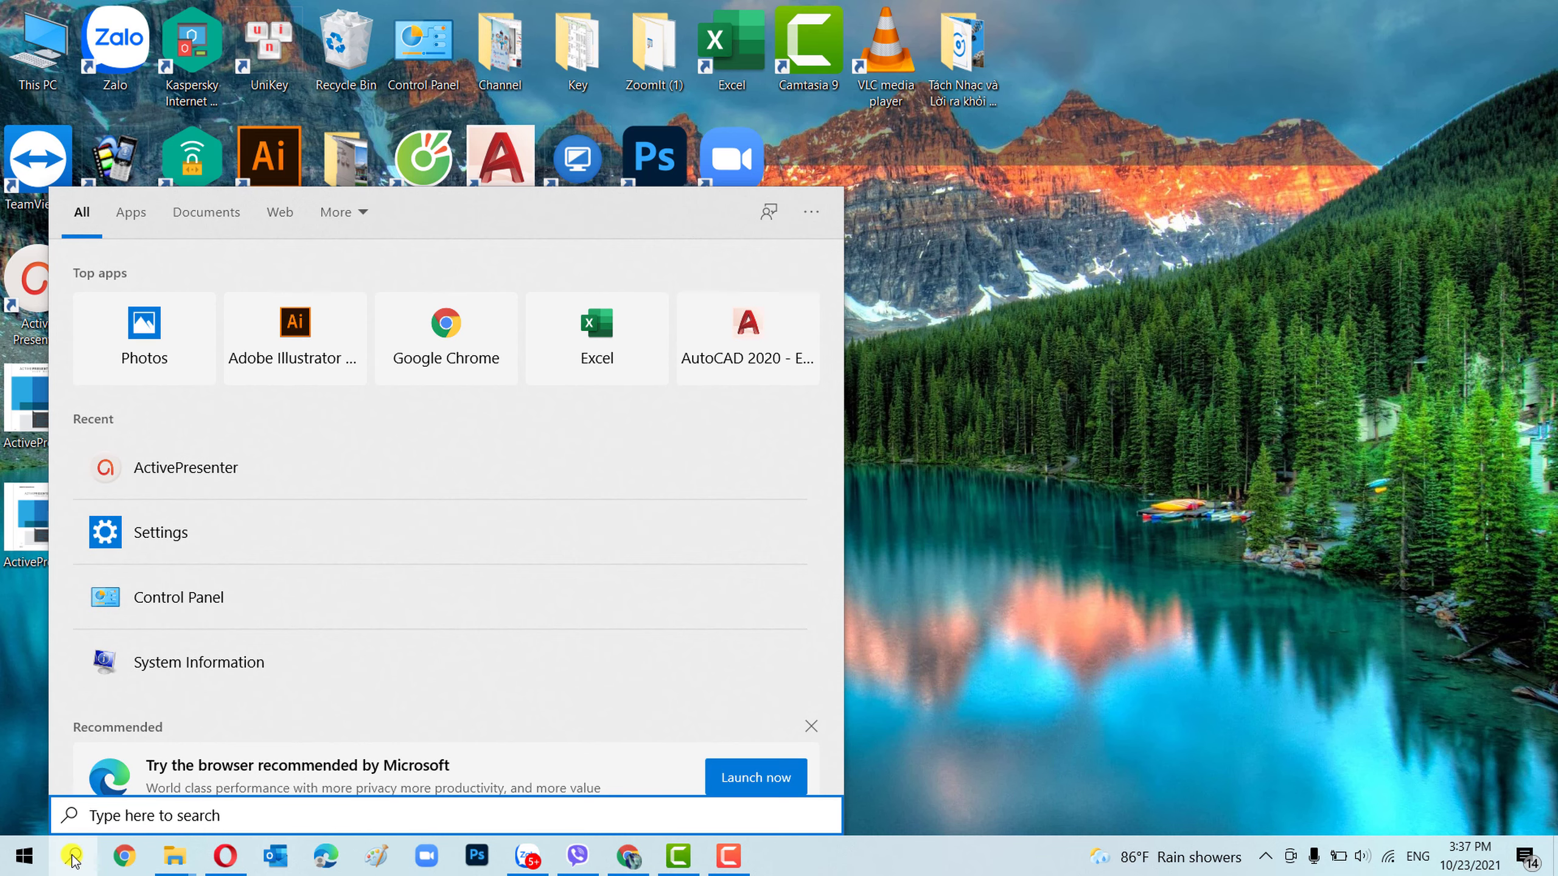
text(active)
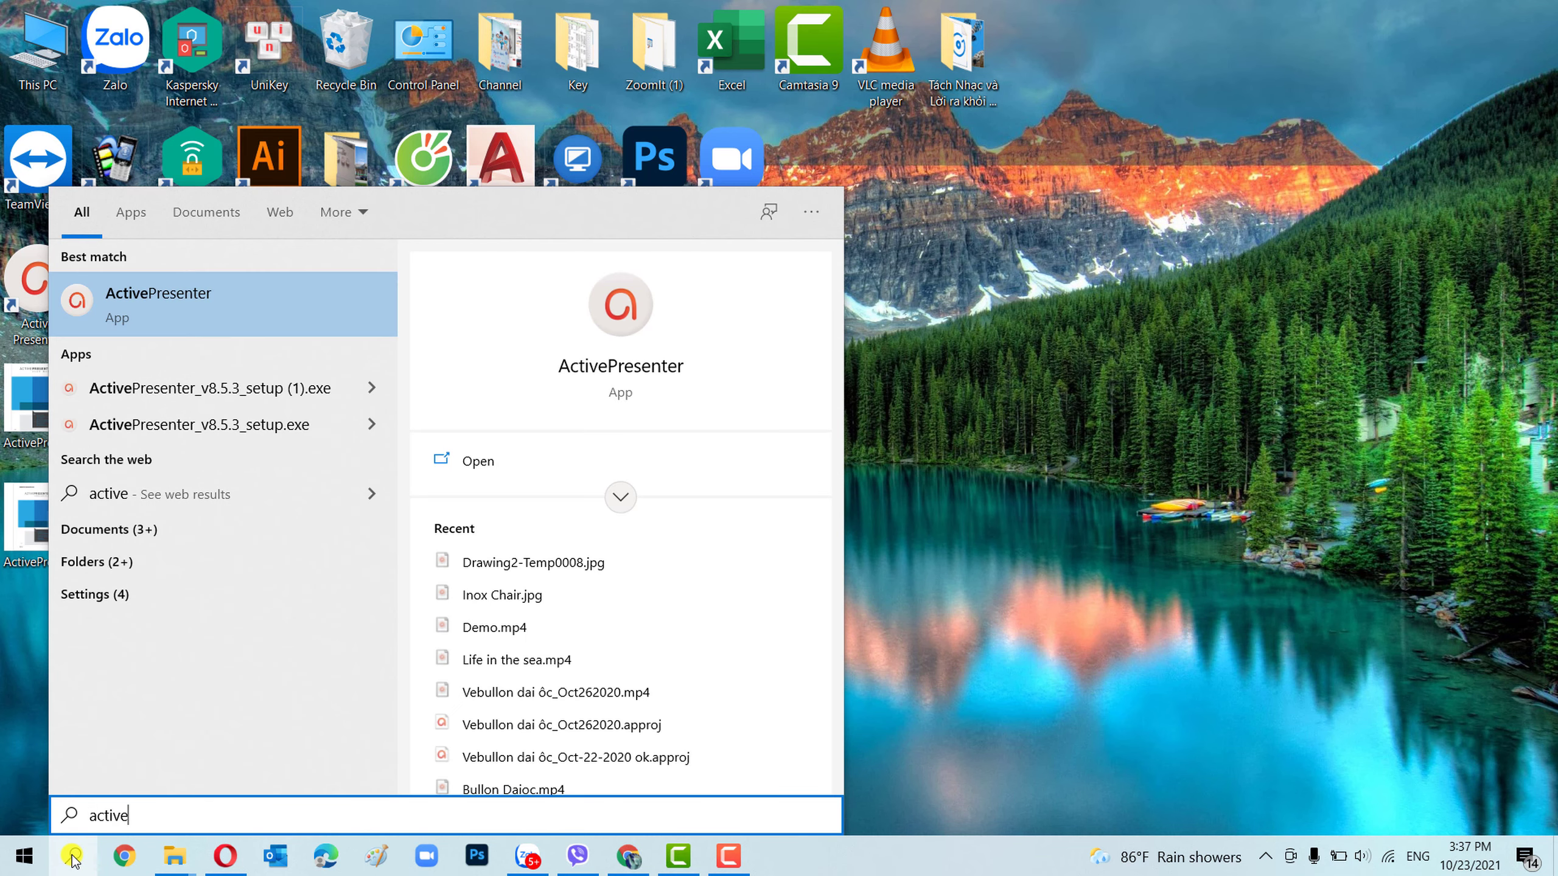
text(pre)
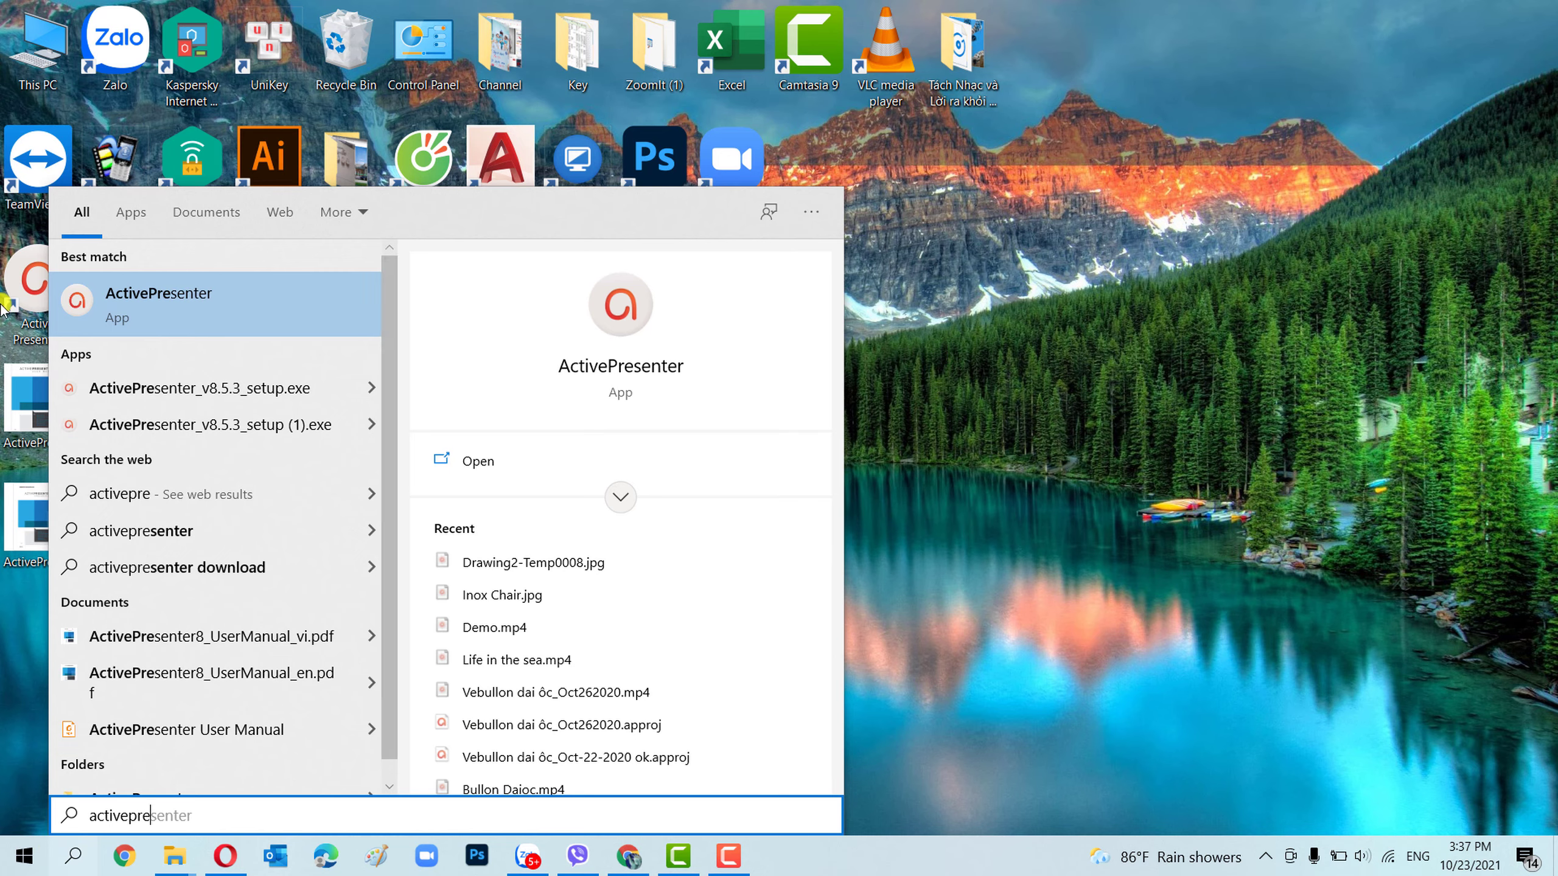
click(88, 301)
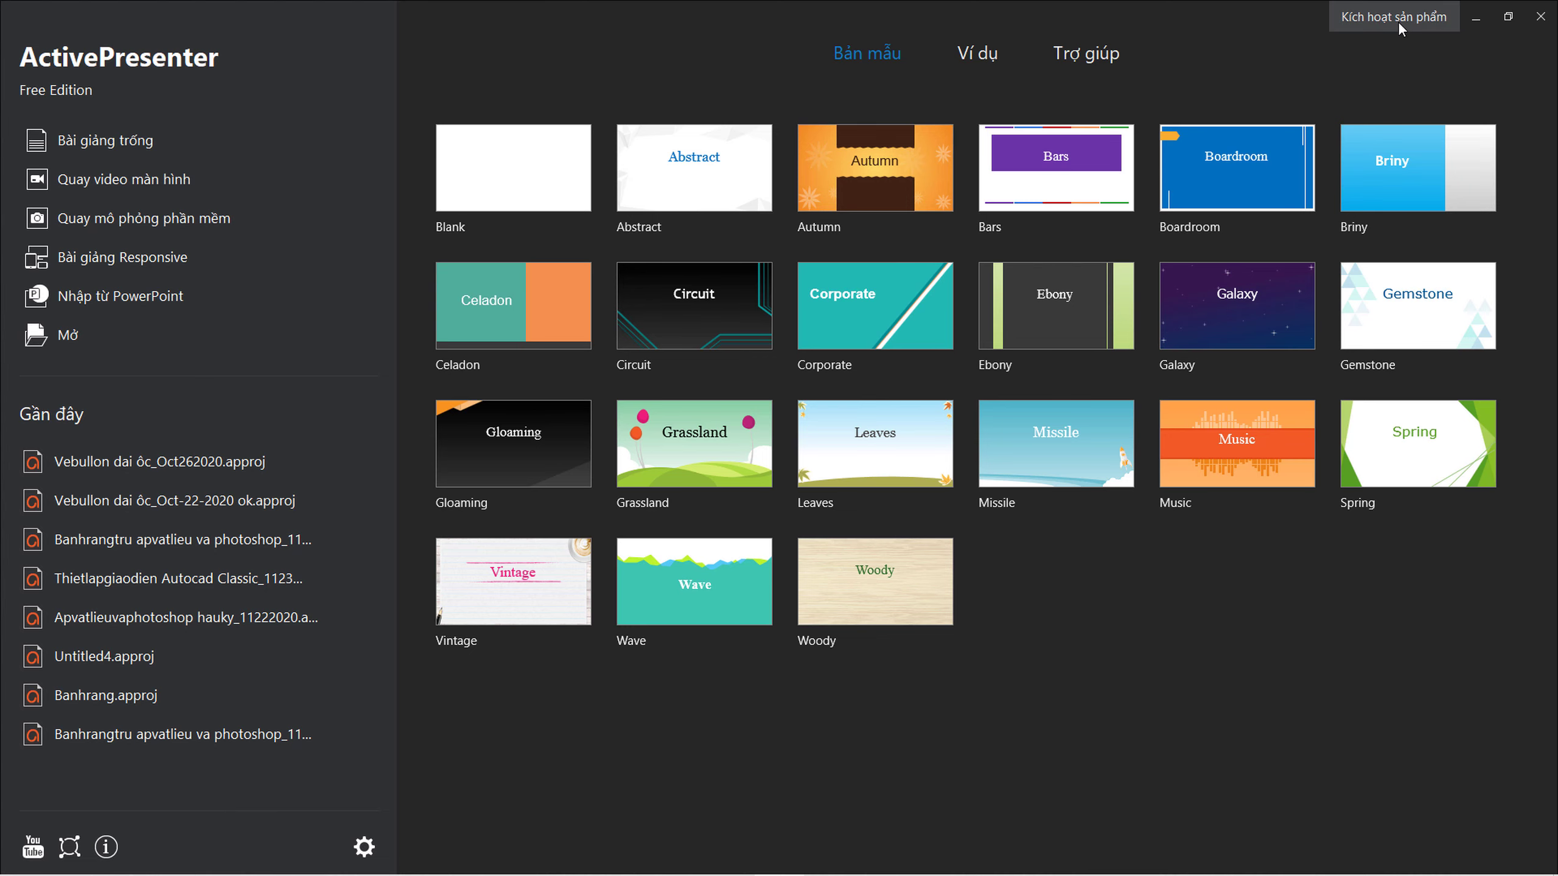
Minimize ActivePresenter and locate the English and Vietnamese user manual PDFs on the desktop.
click(1476, 18)
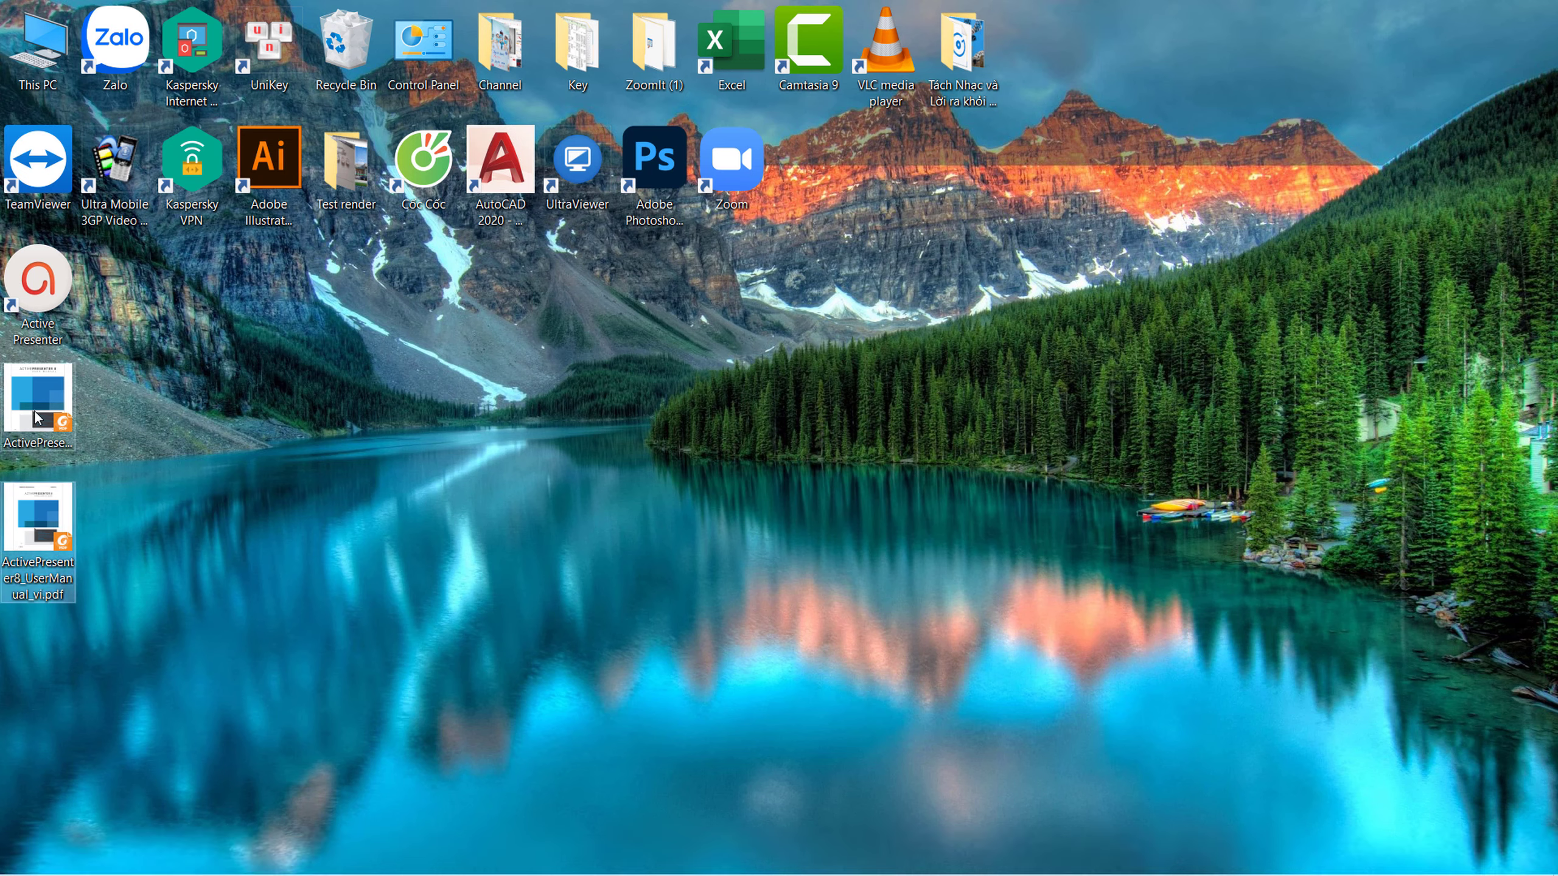
click(38, 465)
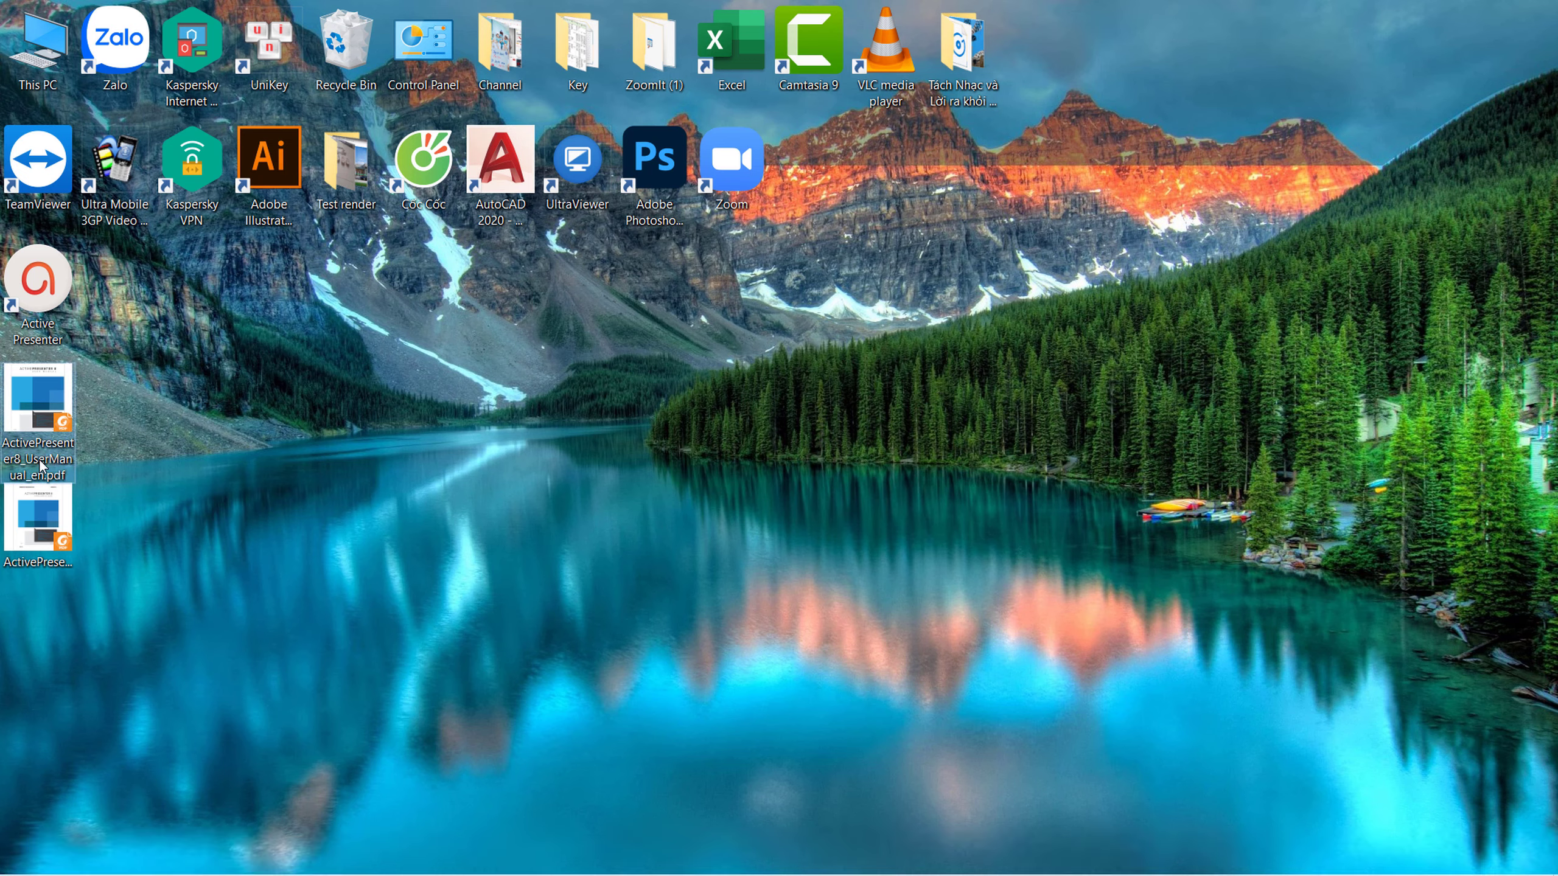
click(41, 594)
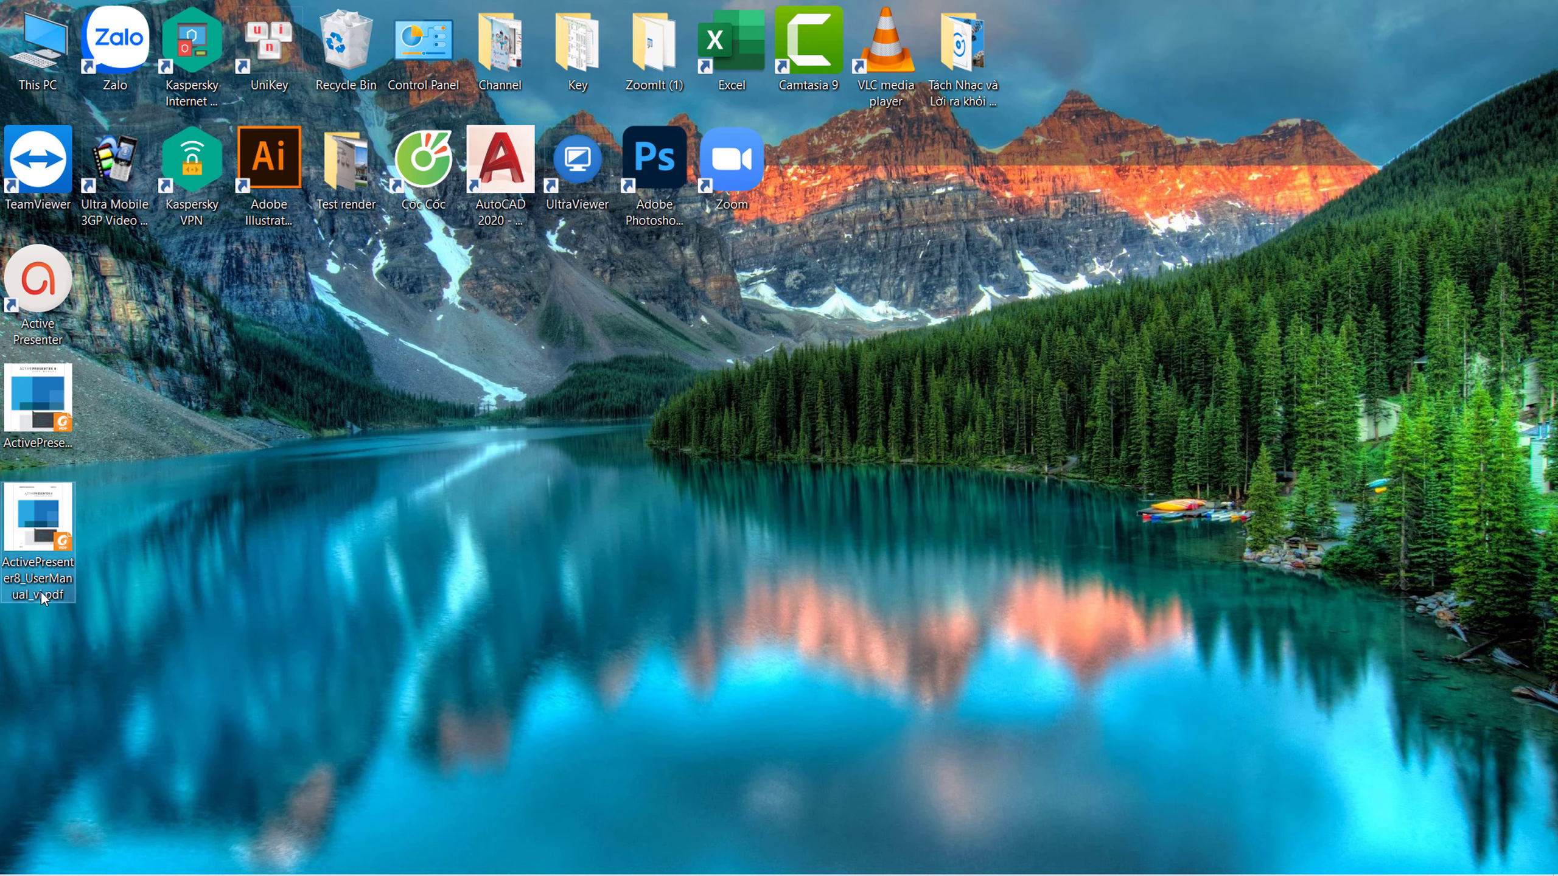
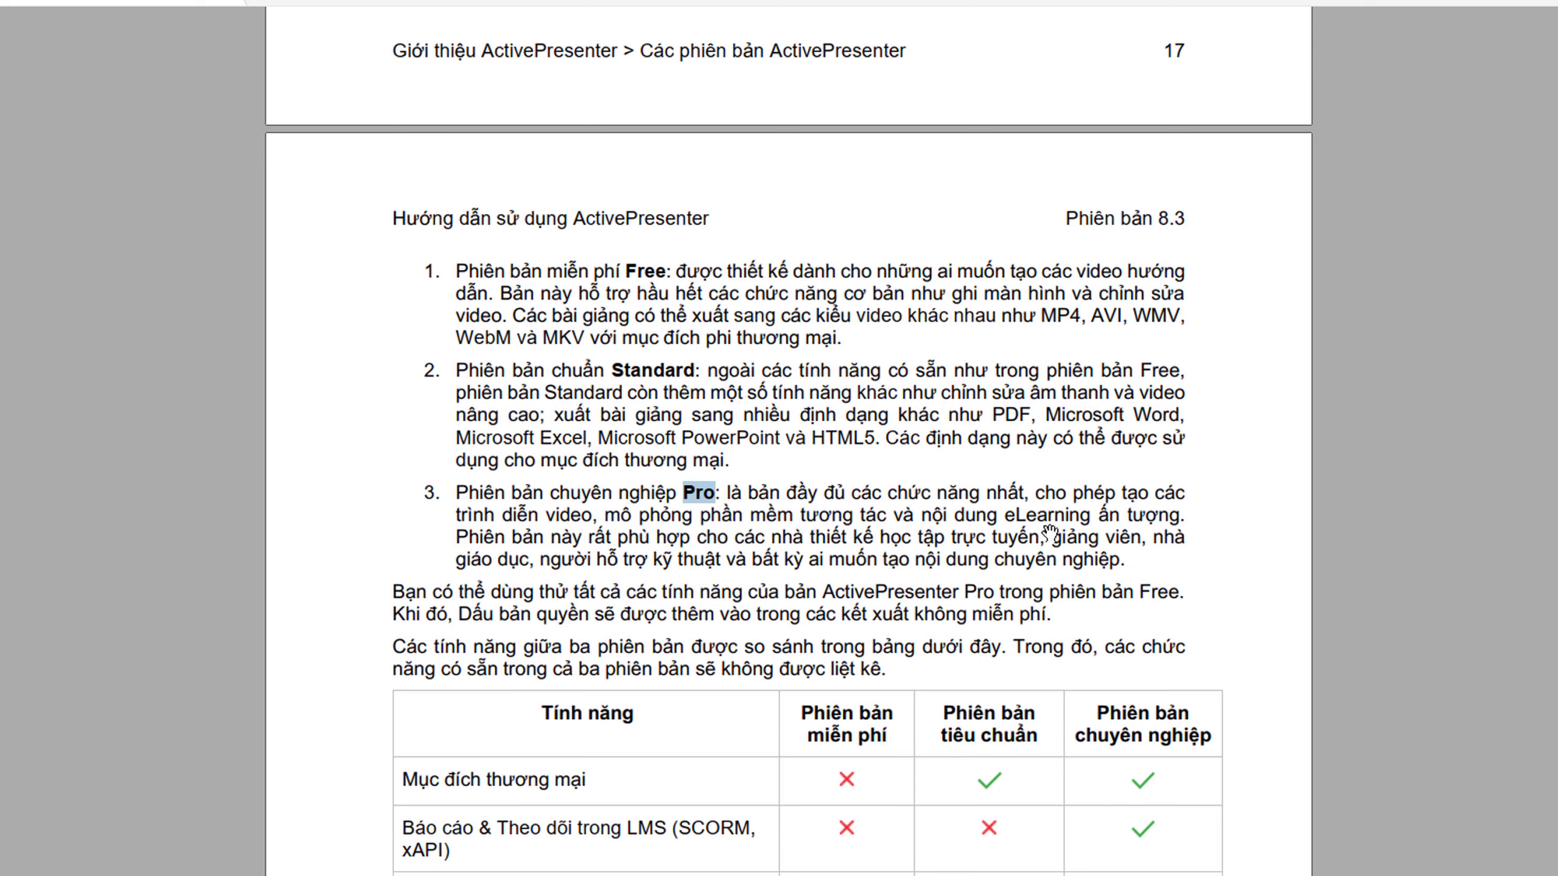
Read the manual's descriptions of the Free, Standard and Pro editions and the note on trying Pro features in the Free edition.
click(1023, 528)
scroll(687, 543, down, 2)
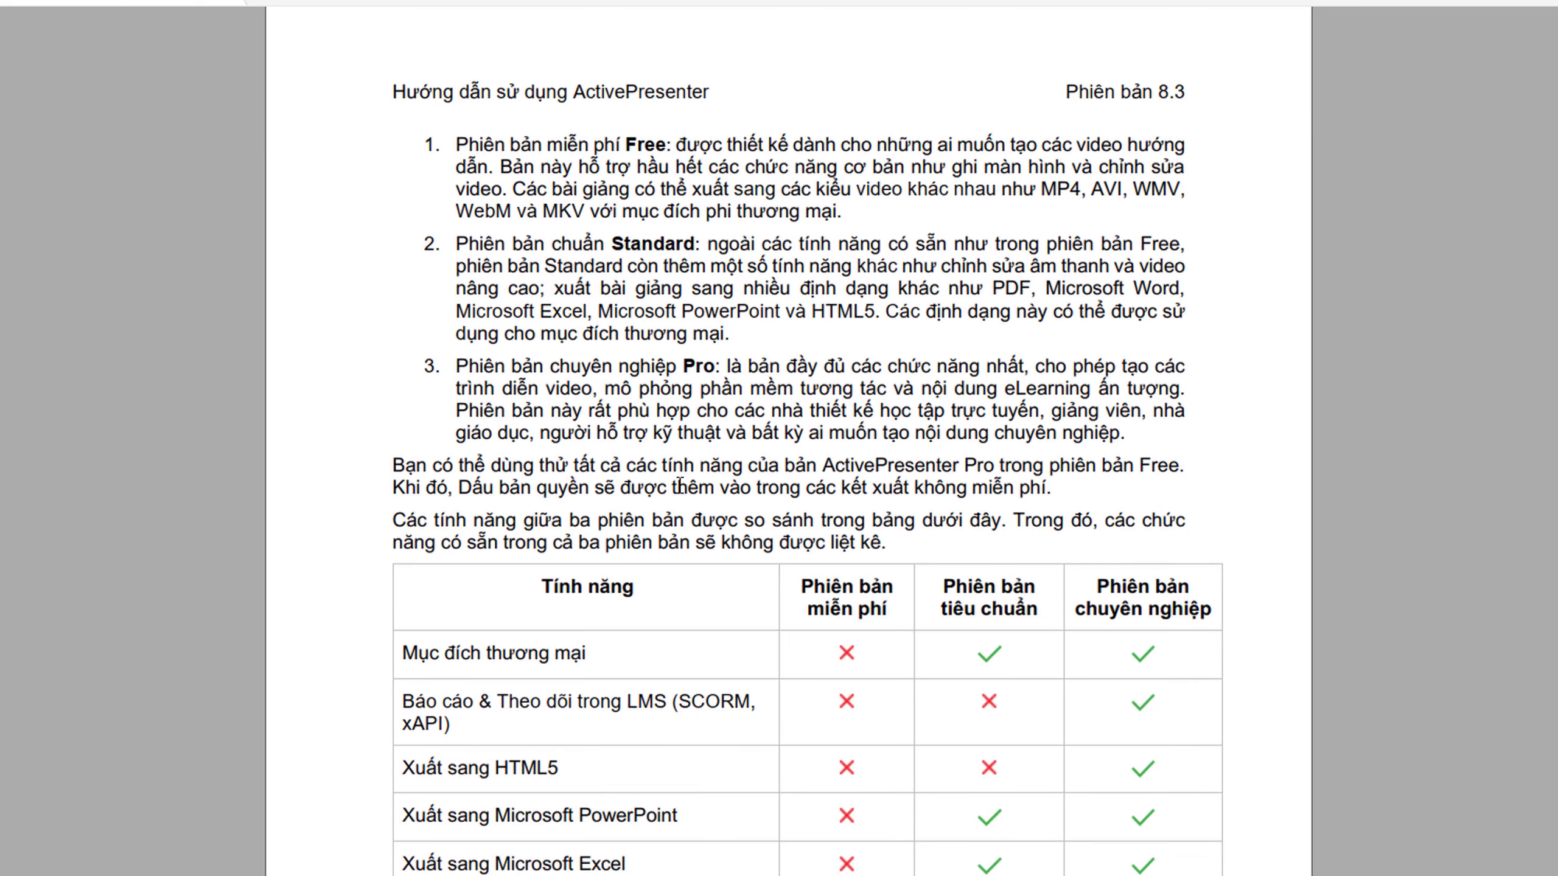
drag(390, 466, 1165, 482)
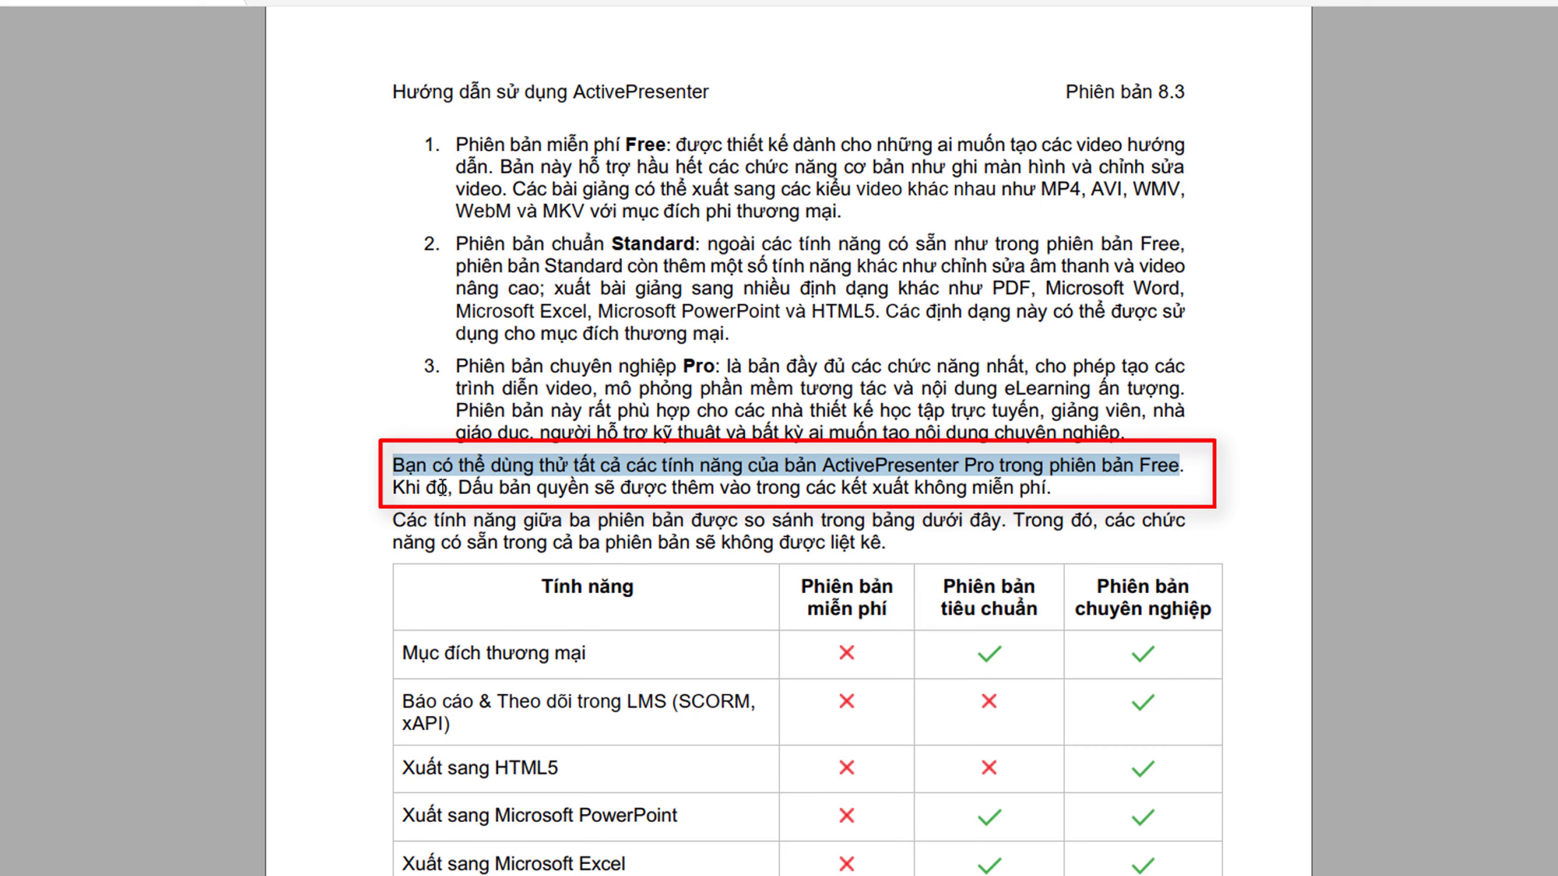
drag(463, 491, 738, 496)
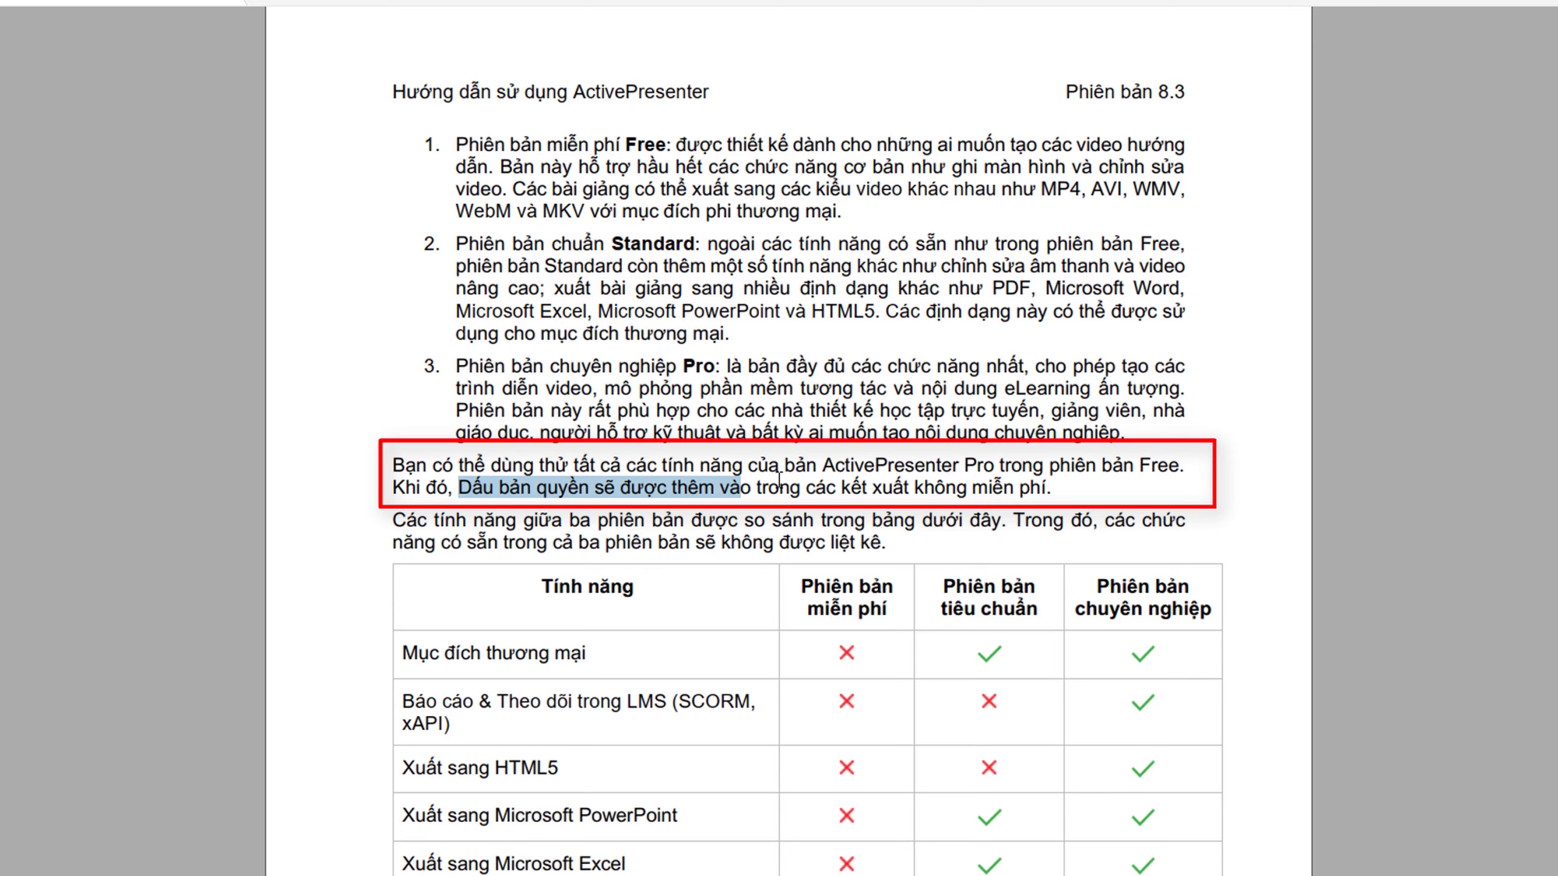
drag(807, 491, 1044, 494)
scroll(1035, 525, down, 1)
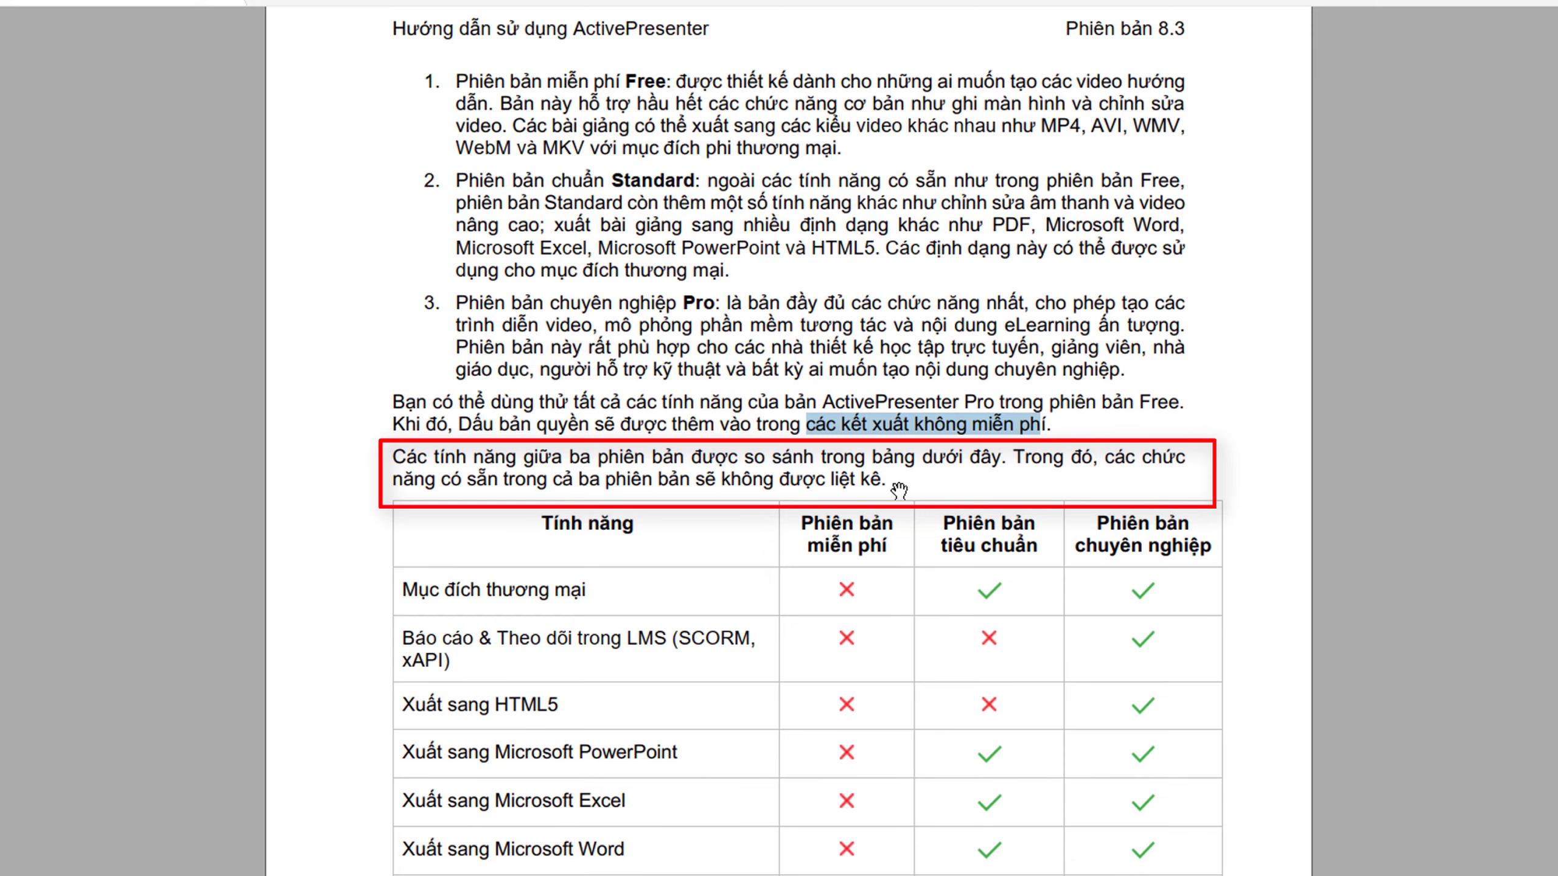
scroll(895, 491, down, 2)
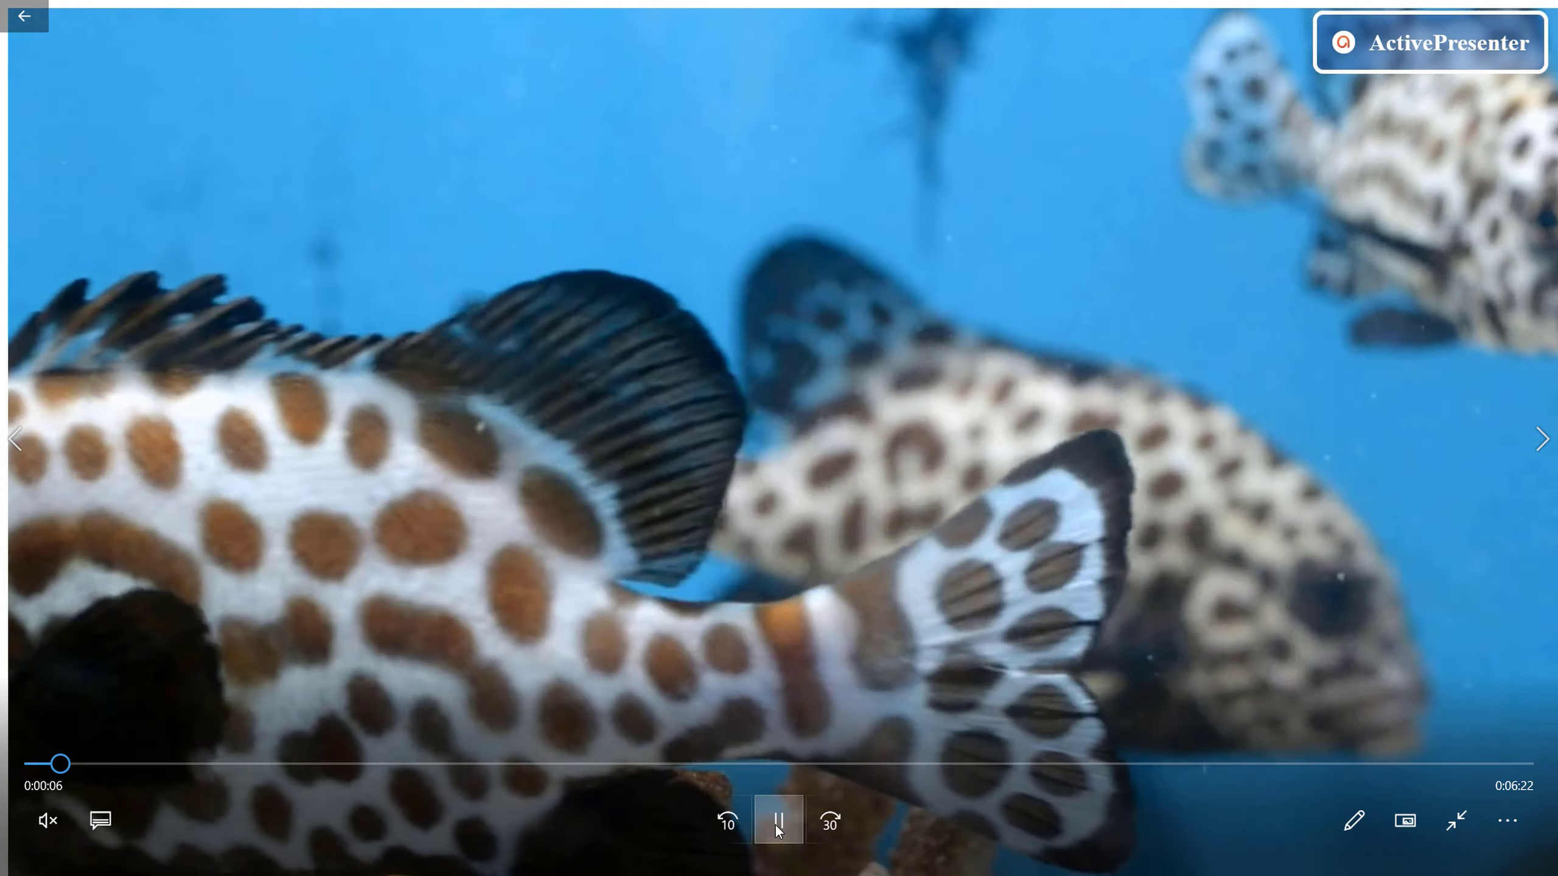
Play and pause the Demo video to examine how exported output from the Free edition looks.
click(784, 801)
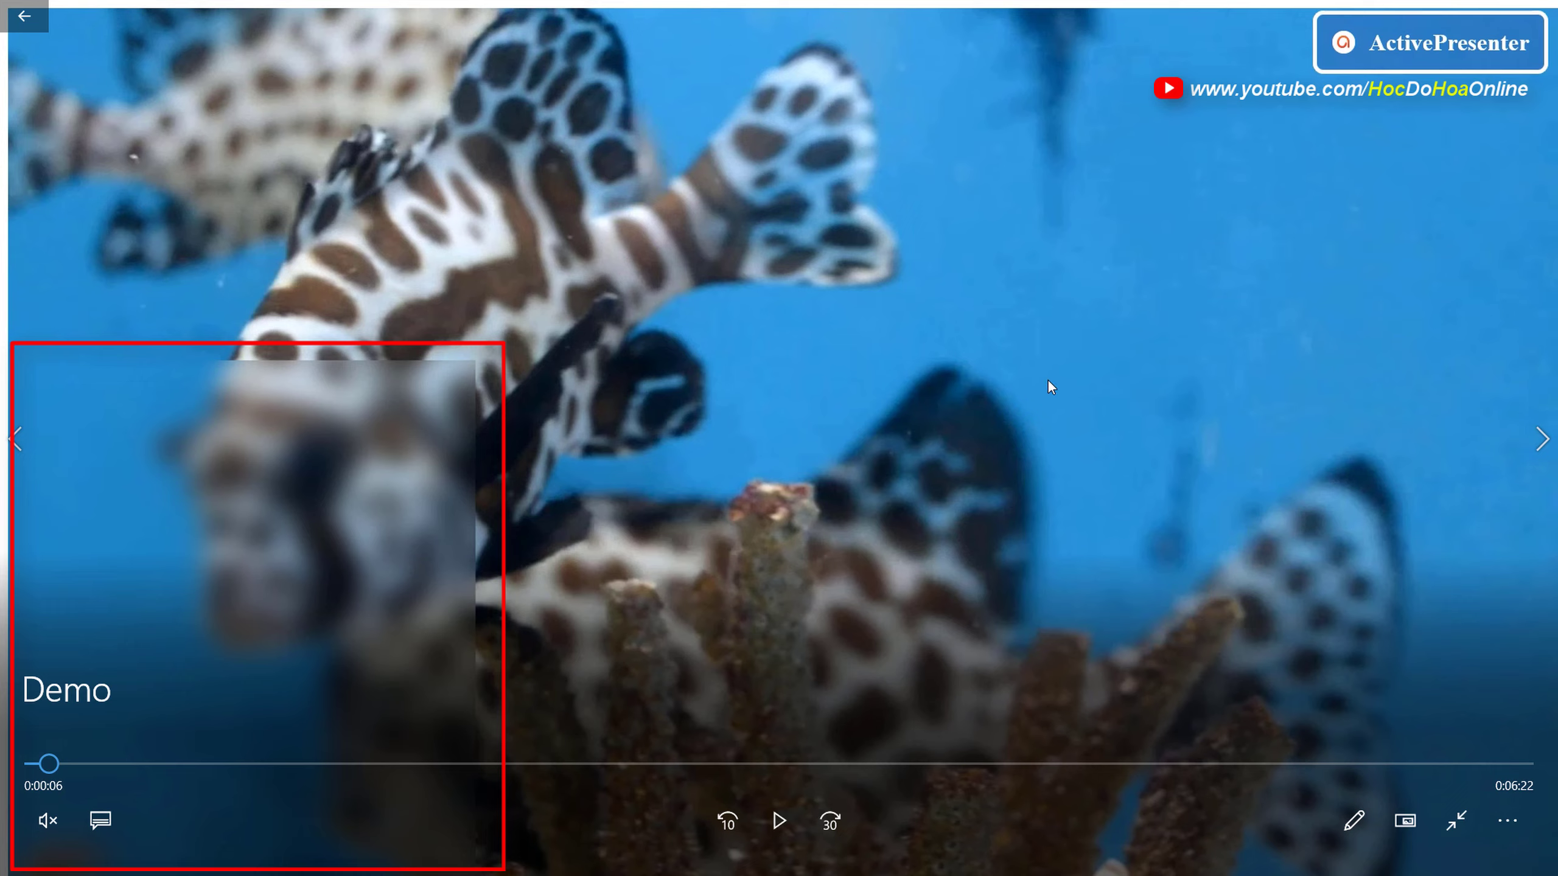
click(778, 821)
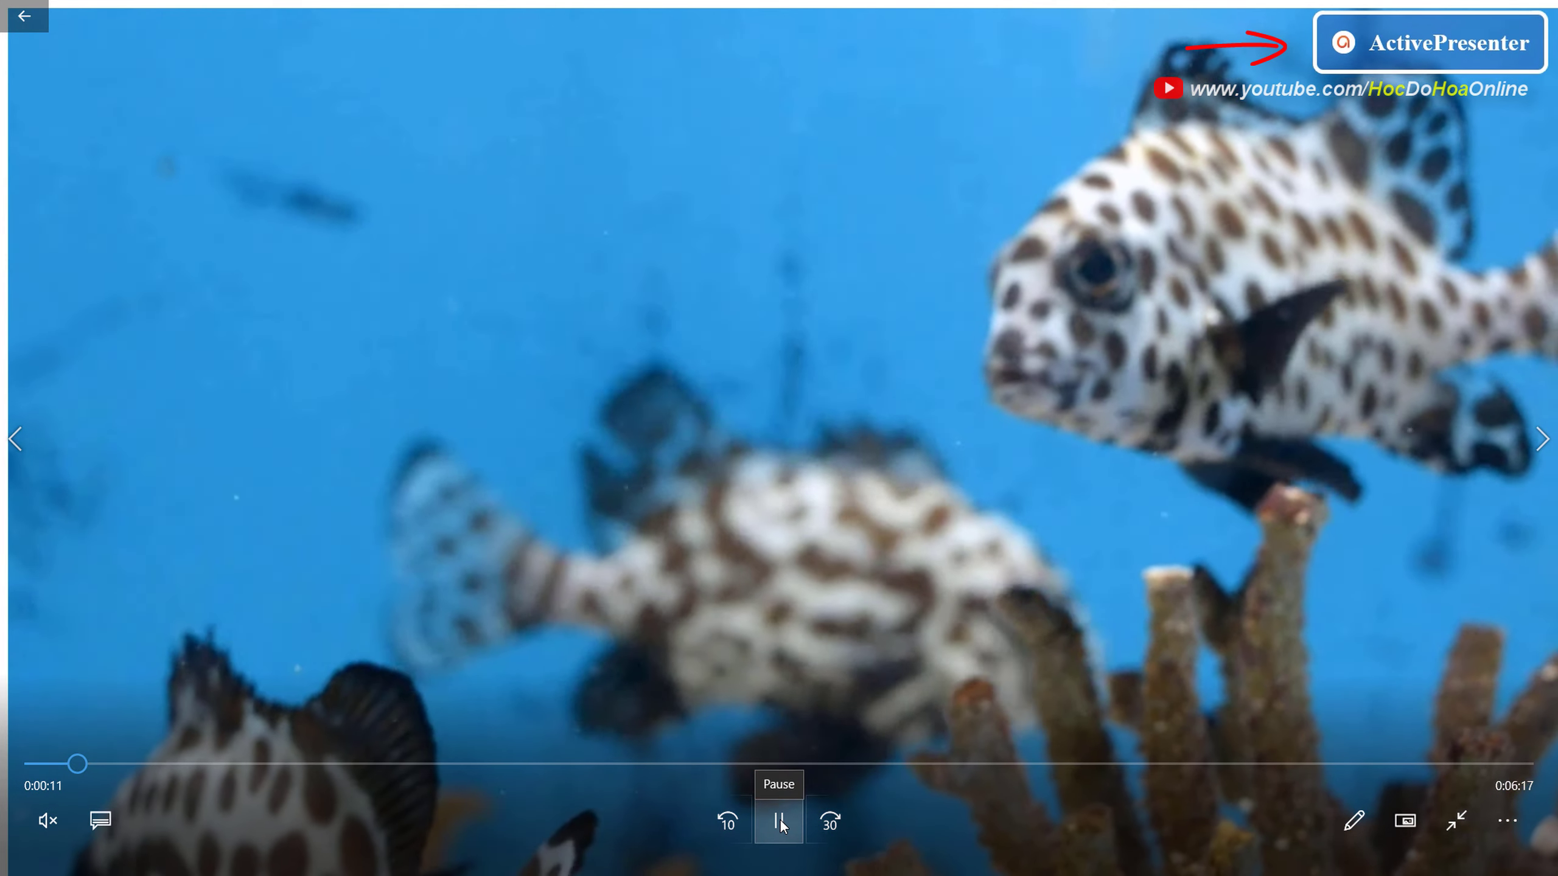
click(780, 825)
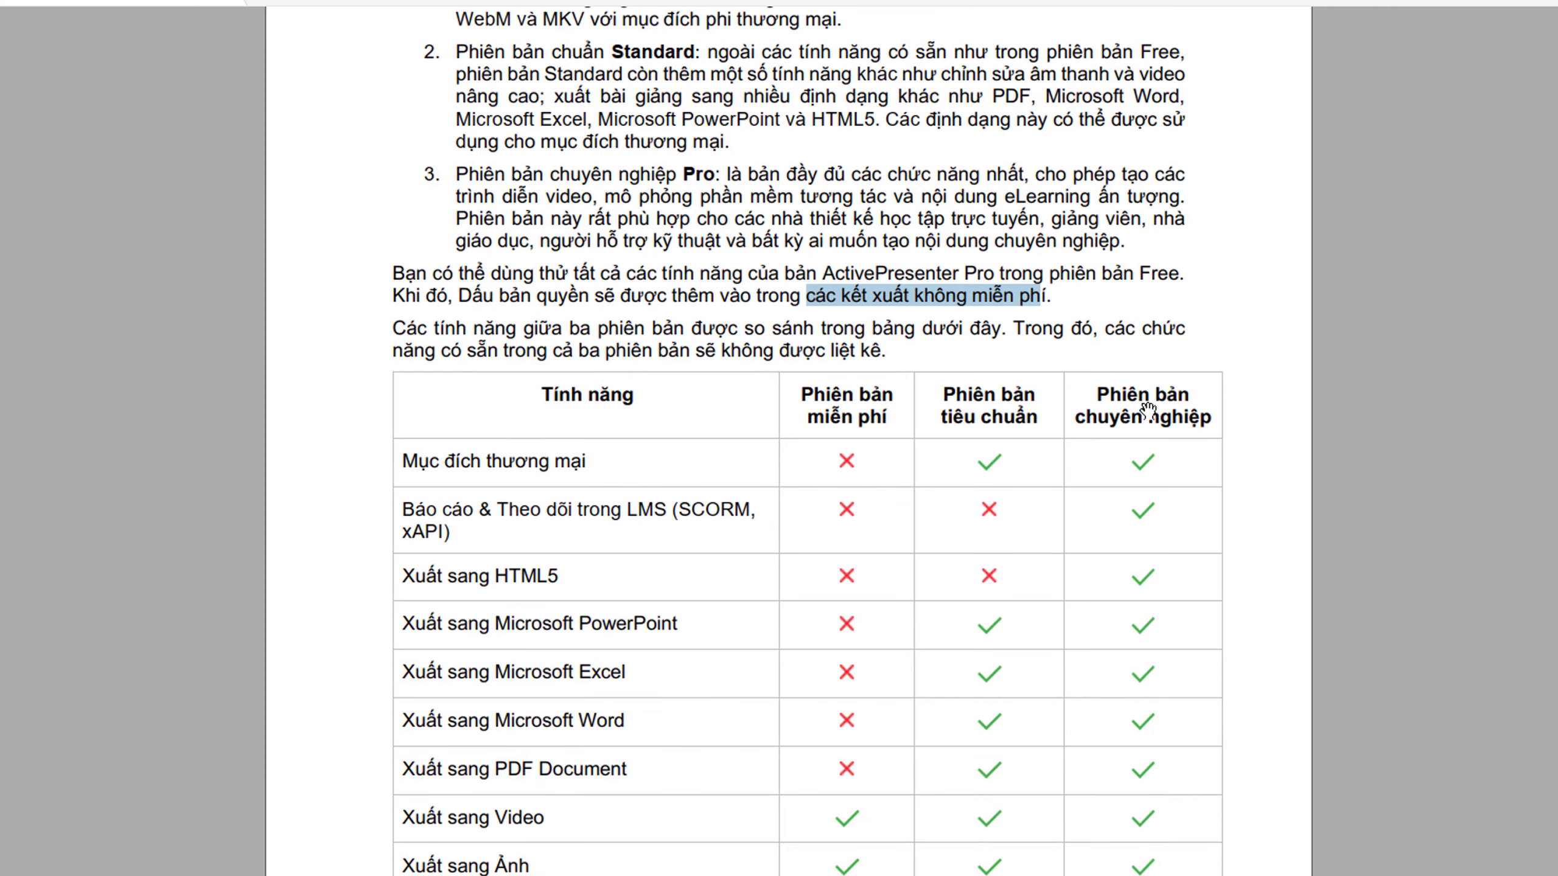
Examine the manual's edition comparison table, including the Office export, audio normalization and video blur rows.
scroll(1147, 410, down, 1)
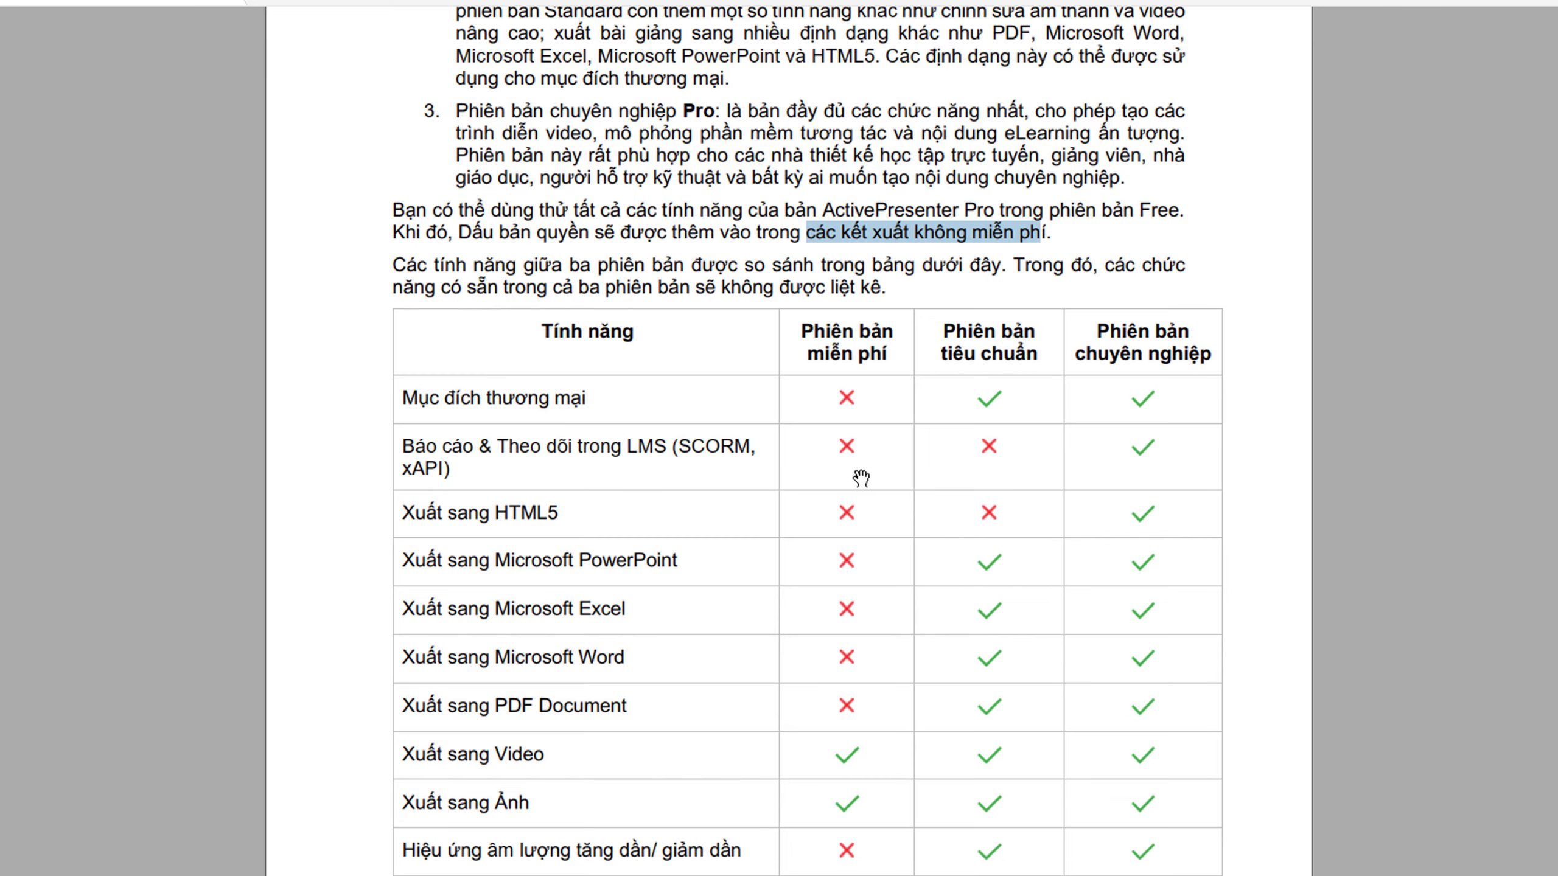
scroll(812, 786, down, 1)
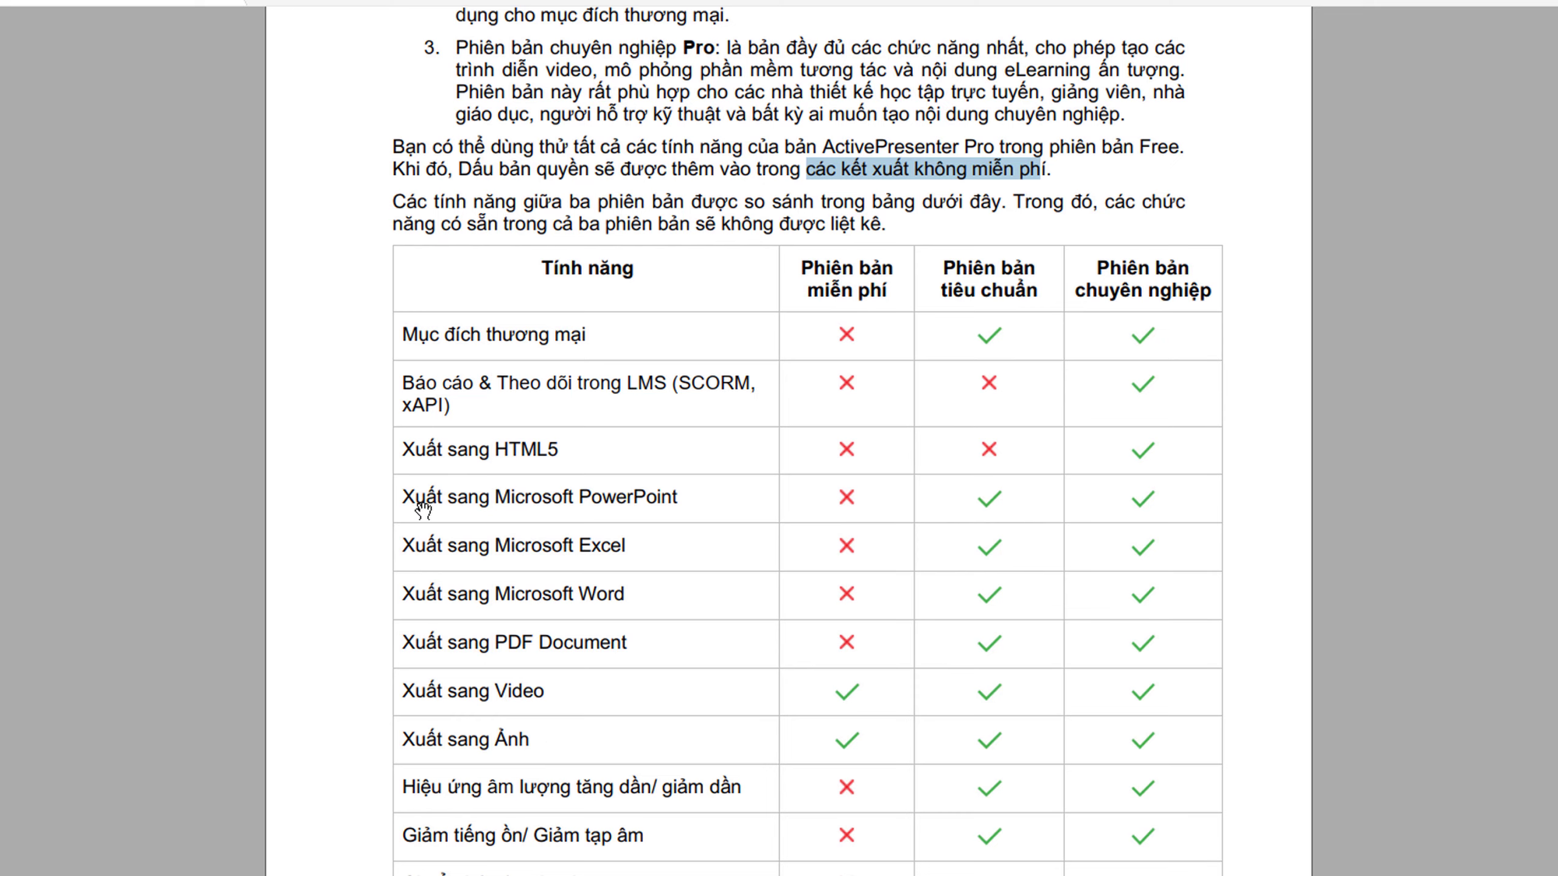
drag(677, 498, 448, 499)
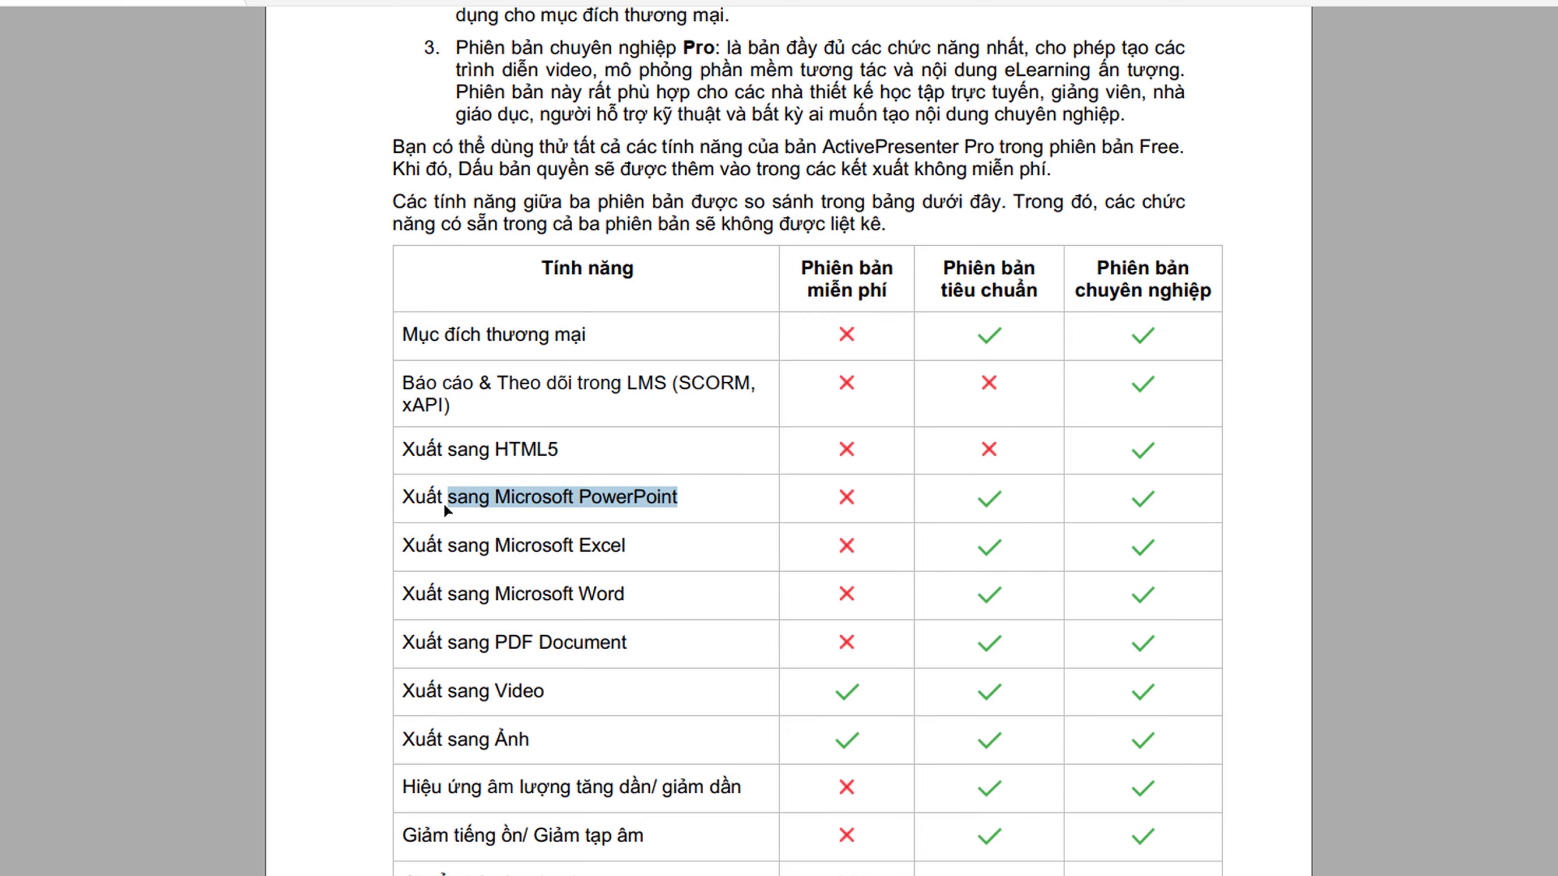
click(619, 548)
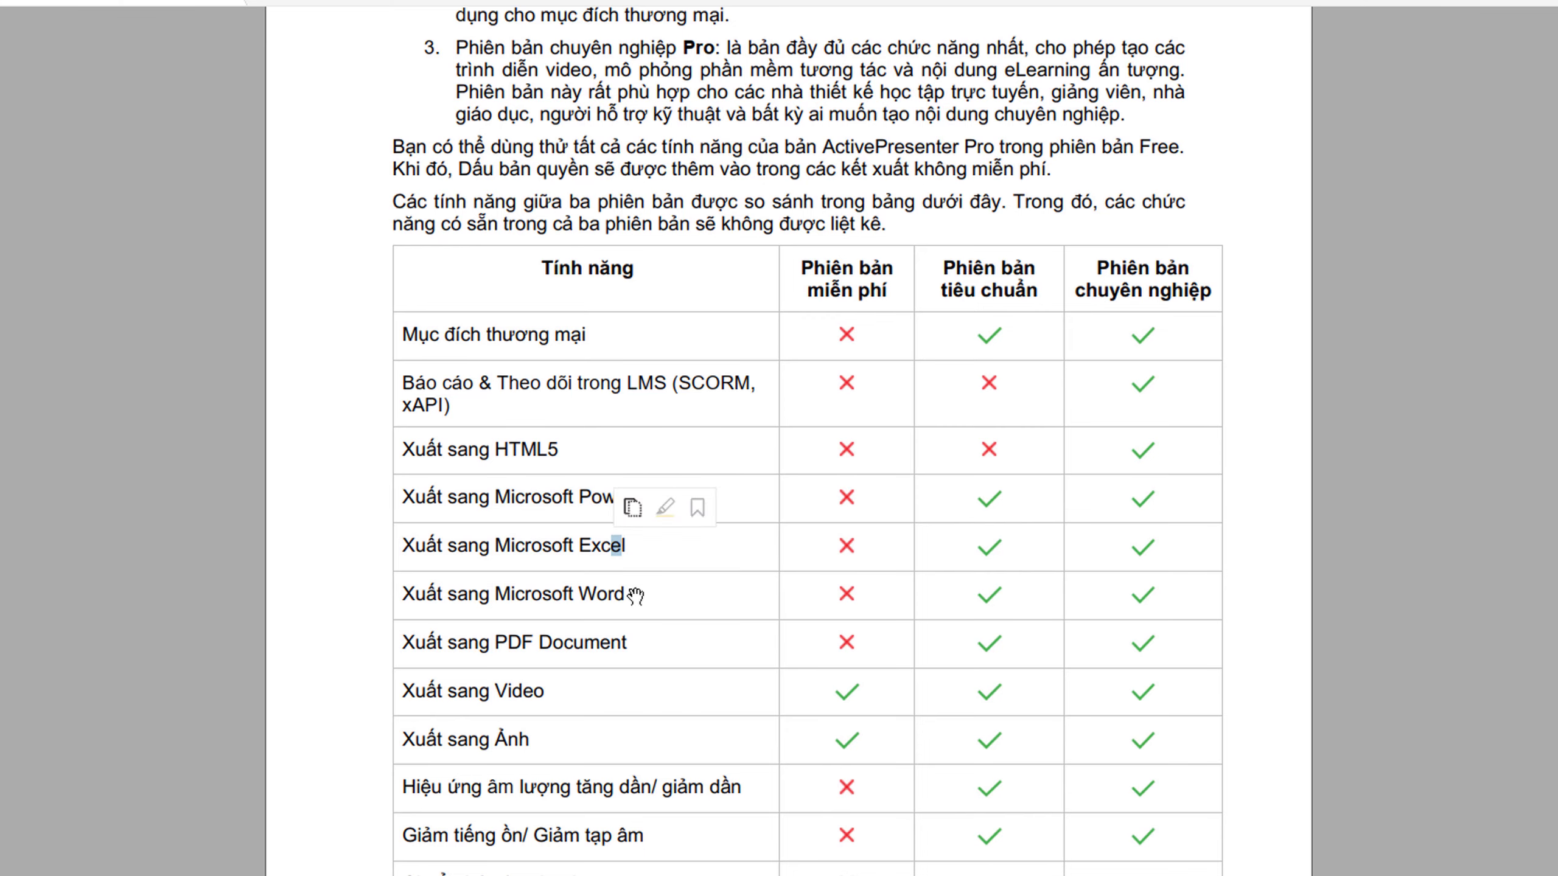
scroll(582, 660, down, 1)
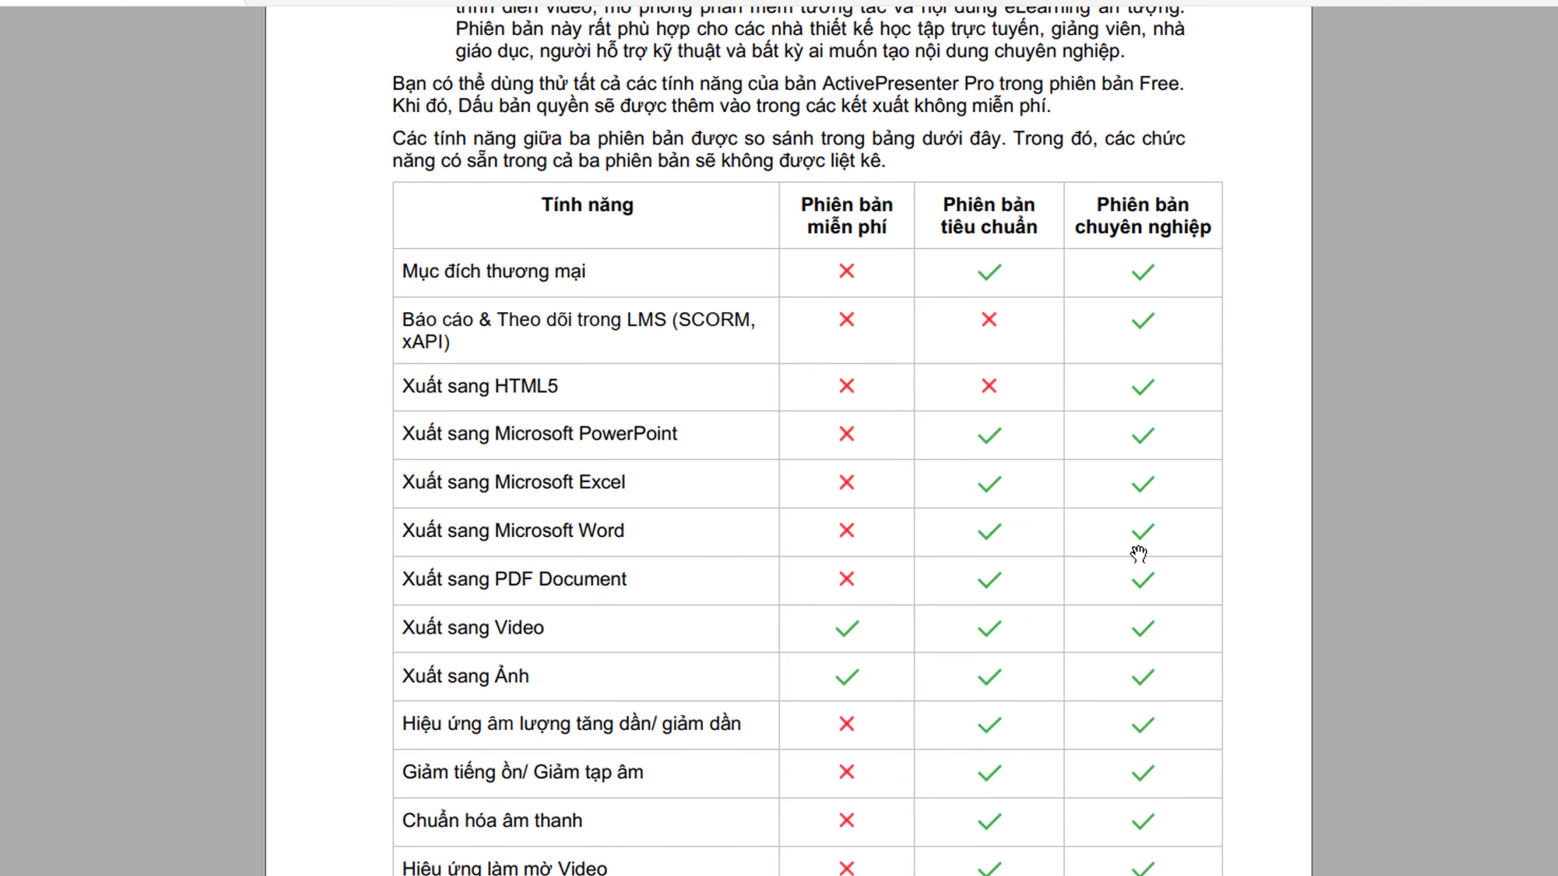
scroll(1140, 574, down, 1)
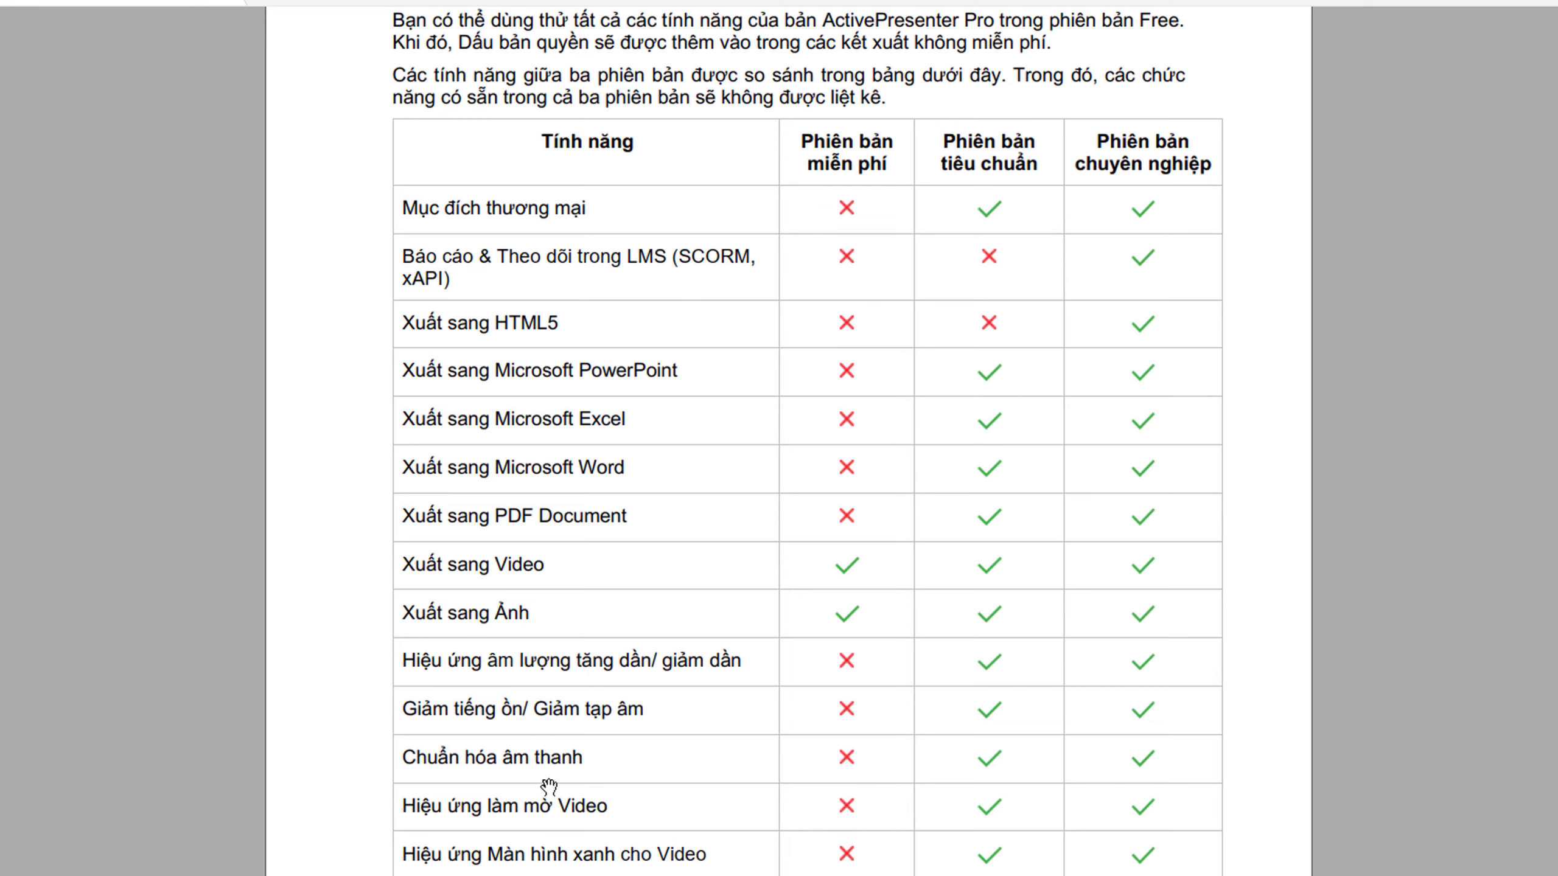
drag(406, 757, 586, 758)
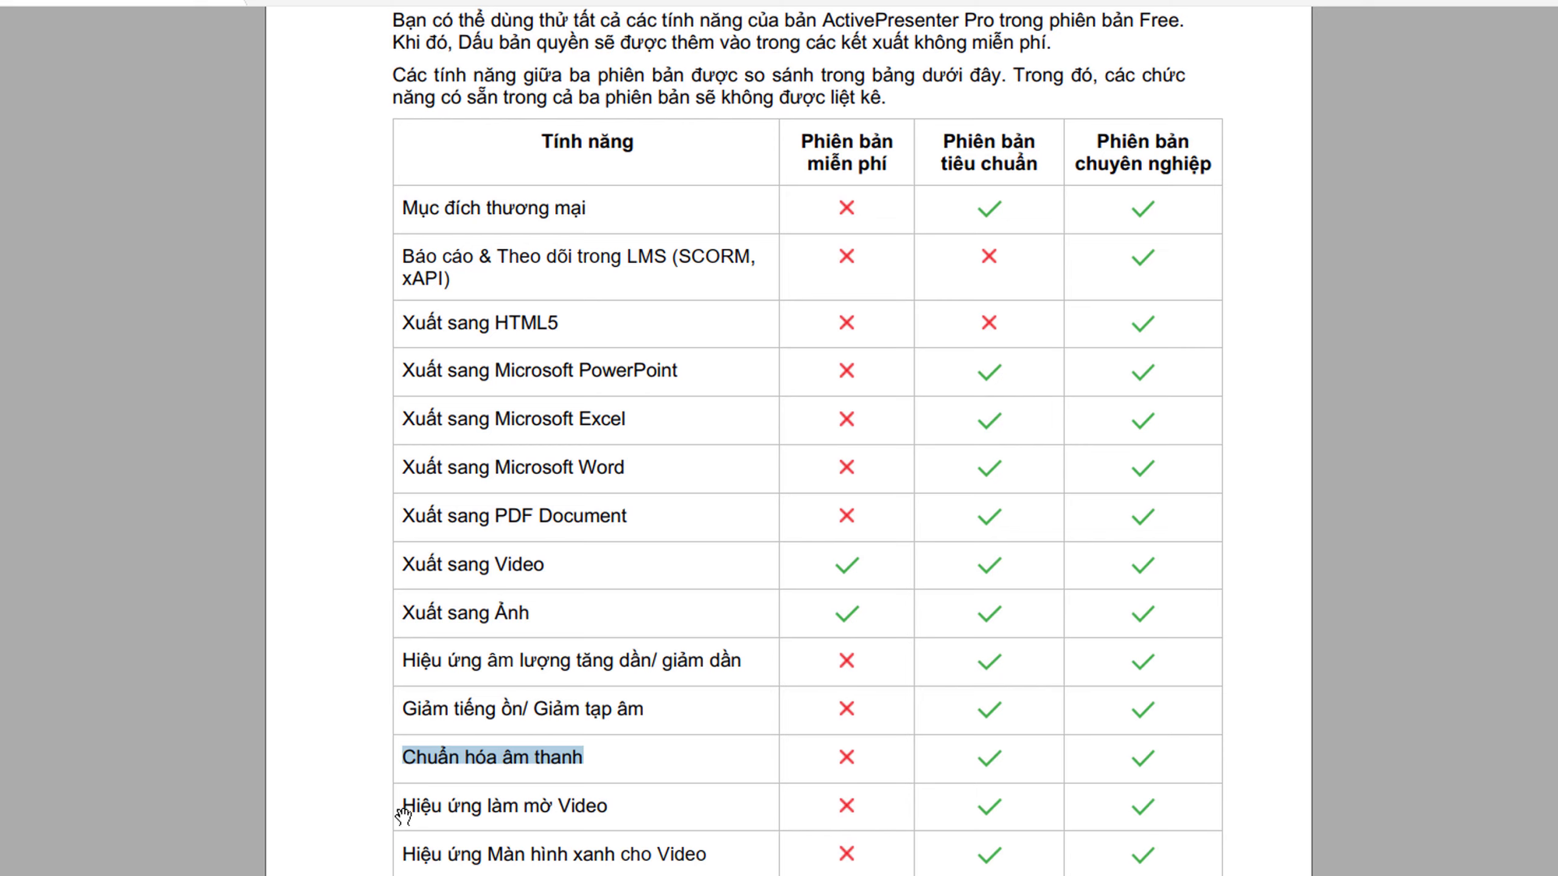
drag(403, 809, 616, 808)
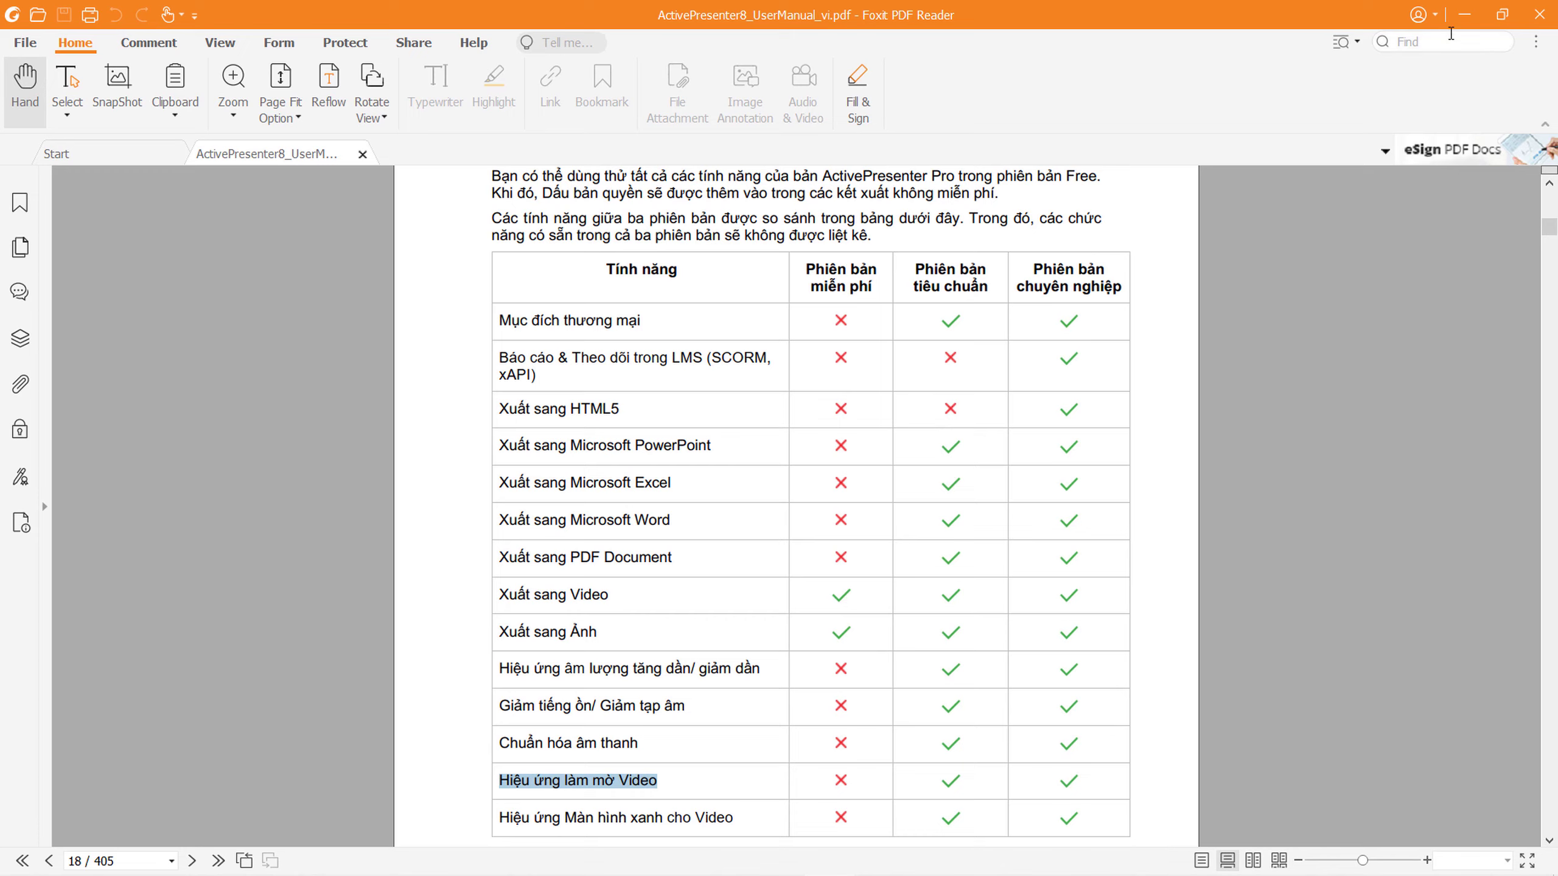
Return to ActivePresenter, start a new screen video recording project and switch the recording area to custom.
click(1465, 14)
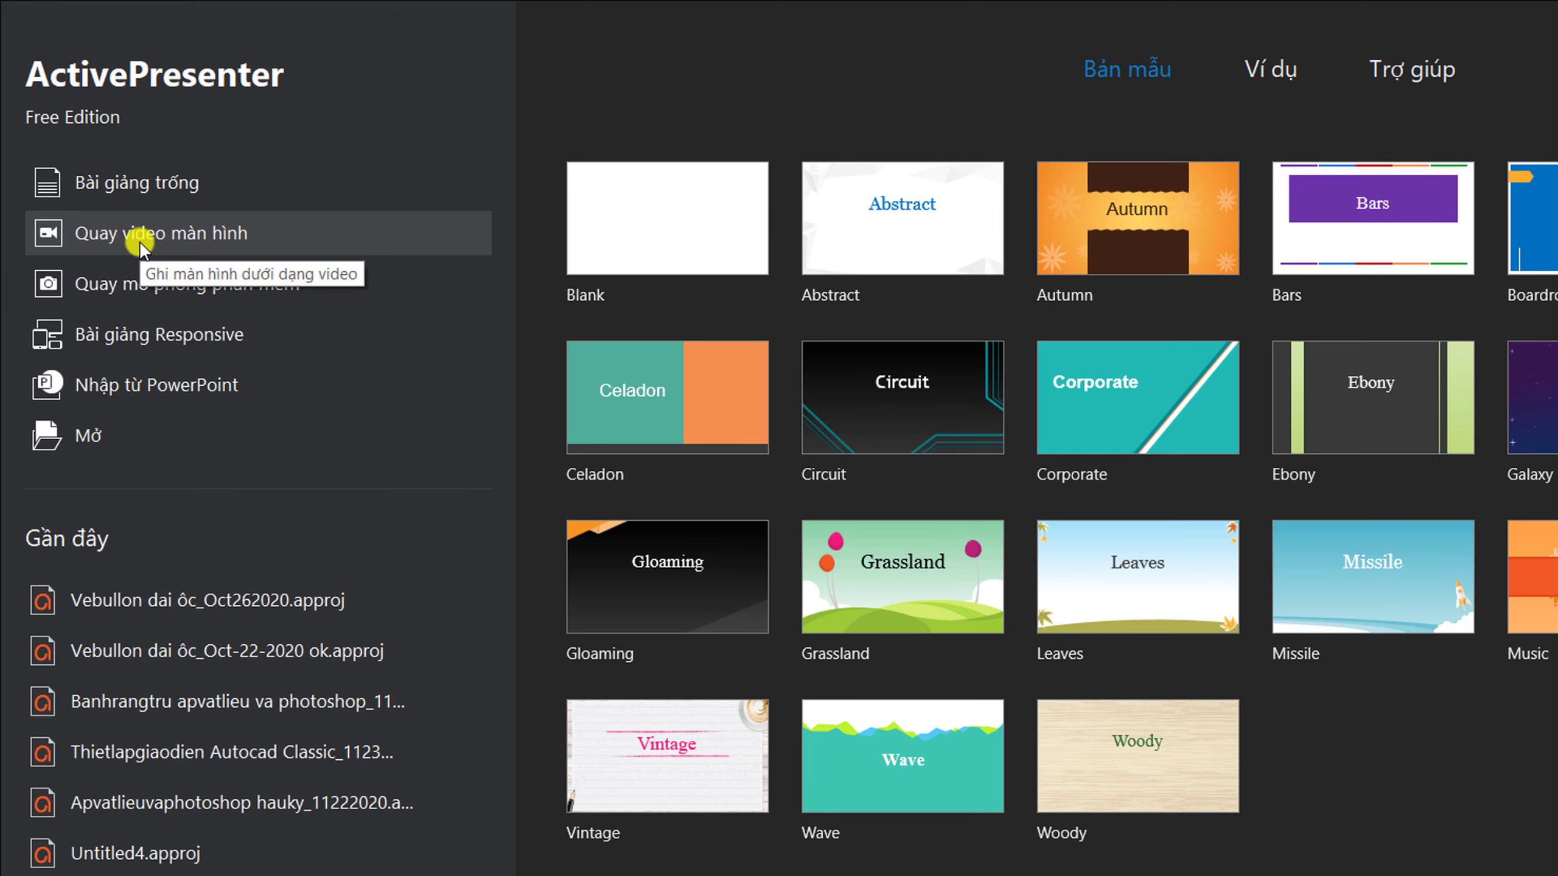
click(94, 226)
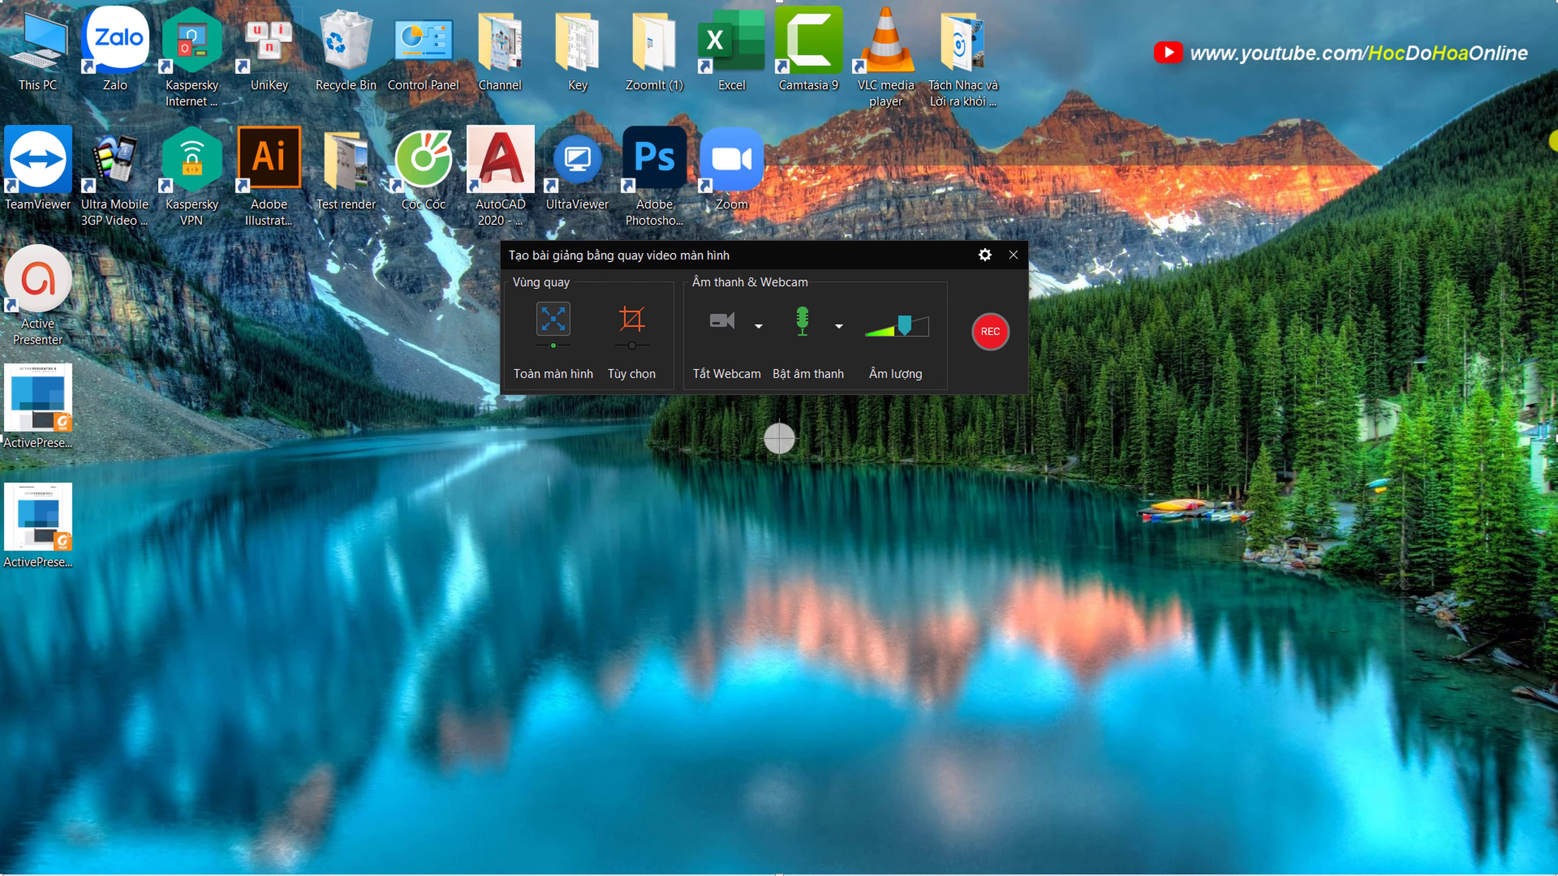
click(625, 324)
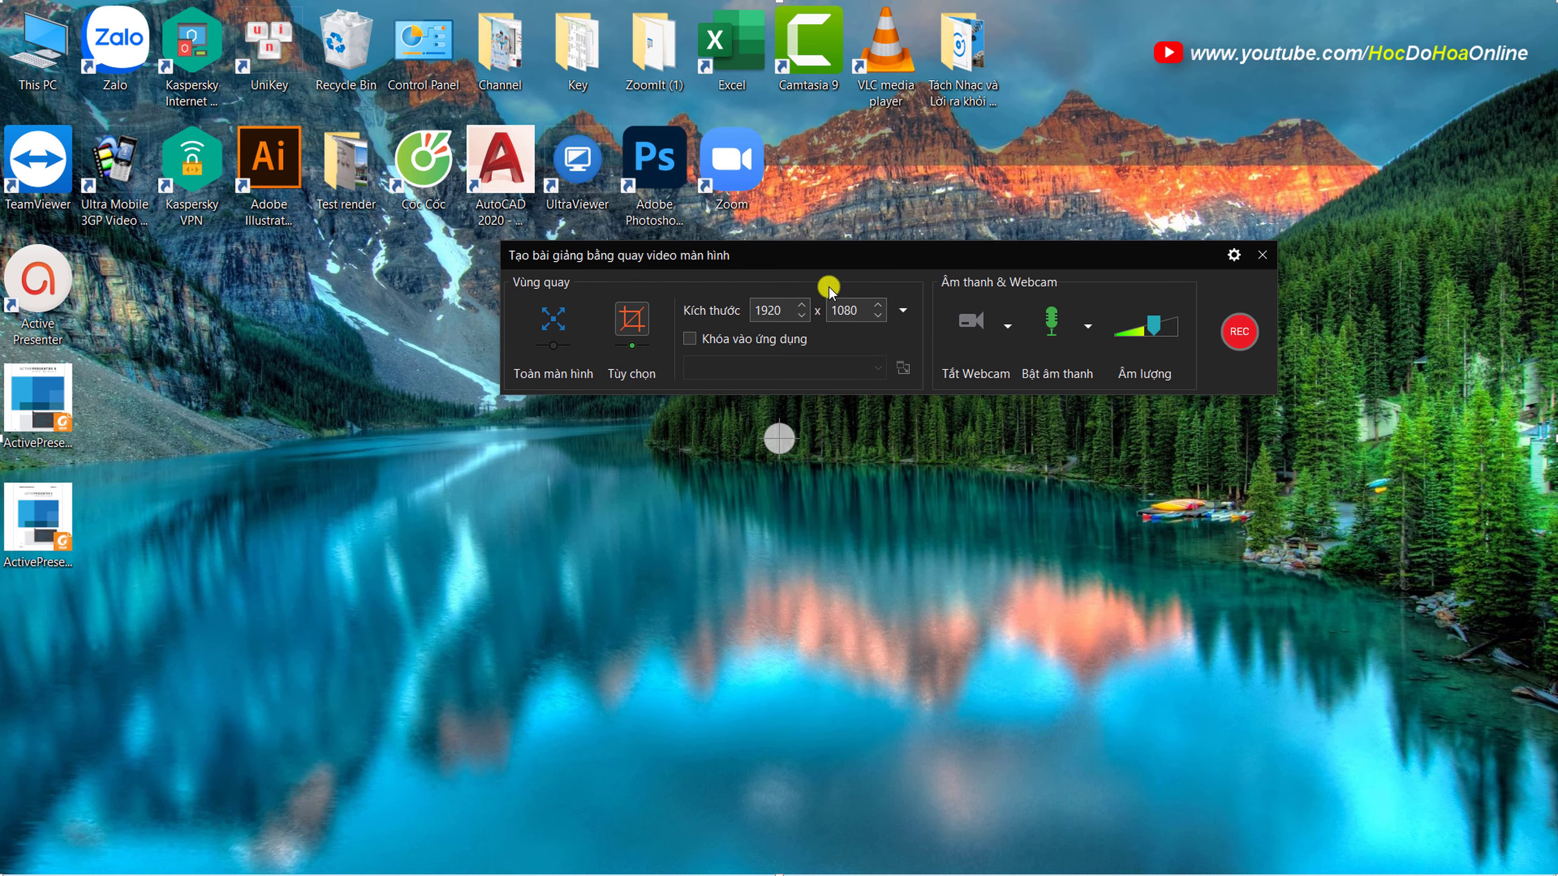
Set the recording area to the 800 x 600 preset and resize it freehand to about 1727 x 912.
click(903, 311)
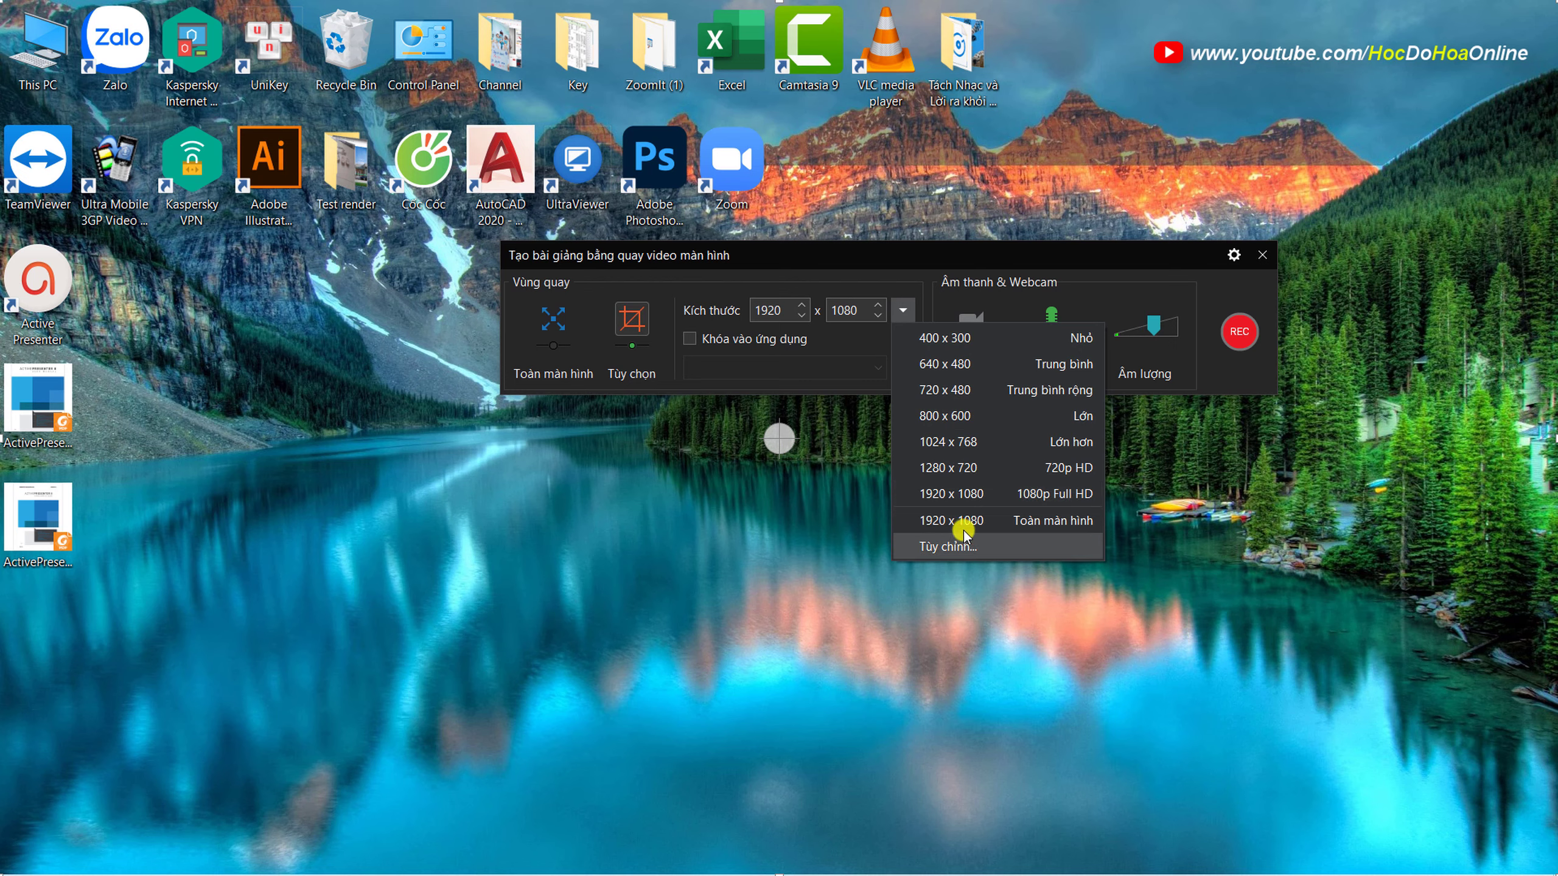
click(943, 420)
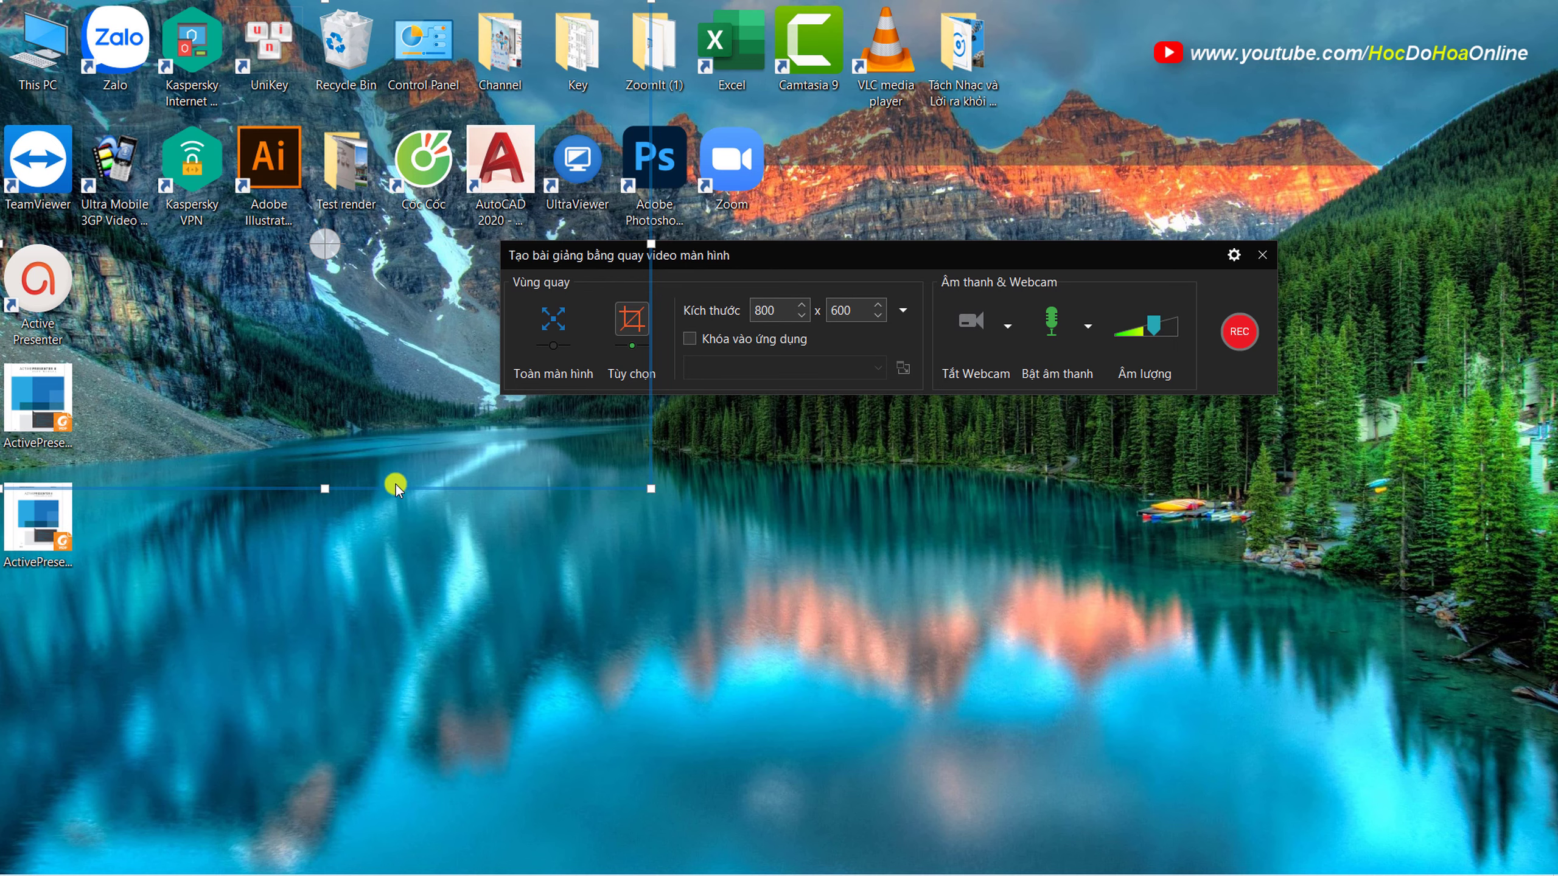
click(839, 319)
drag(650, 489, 1552, 445)
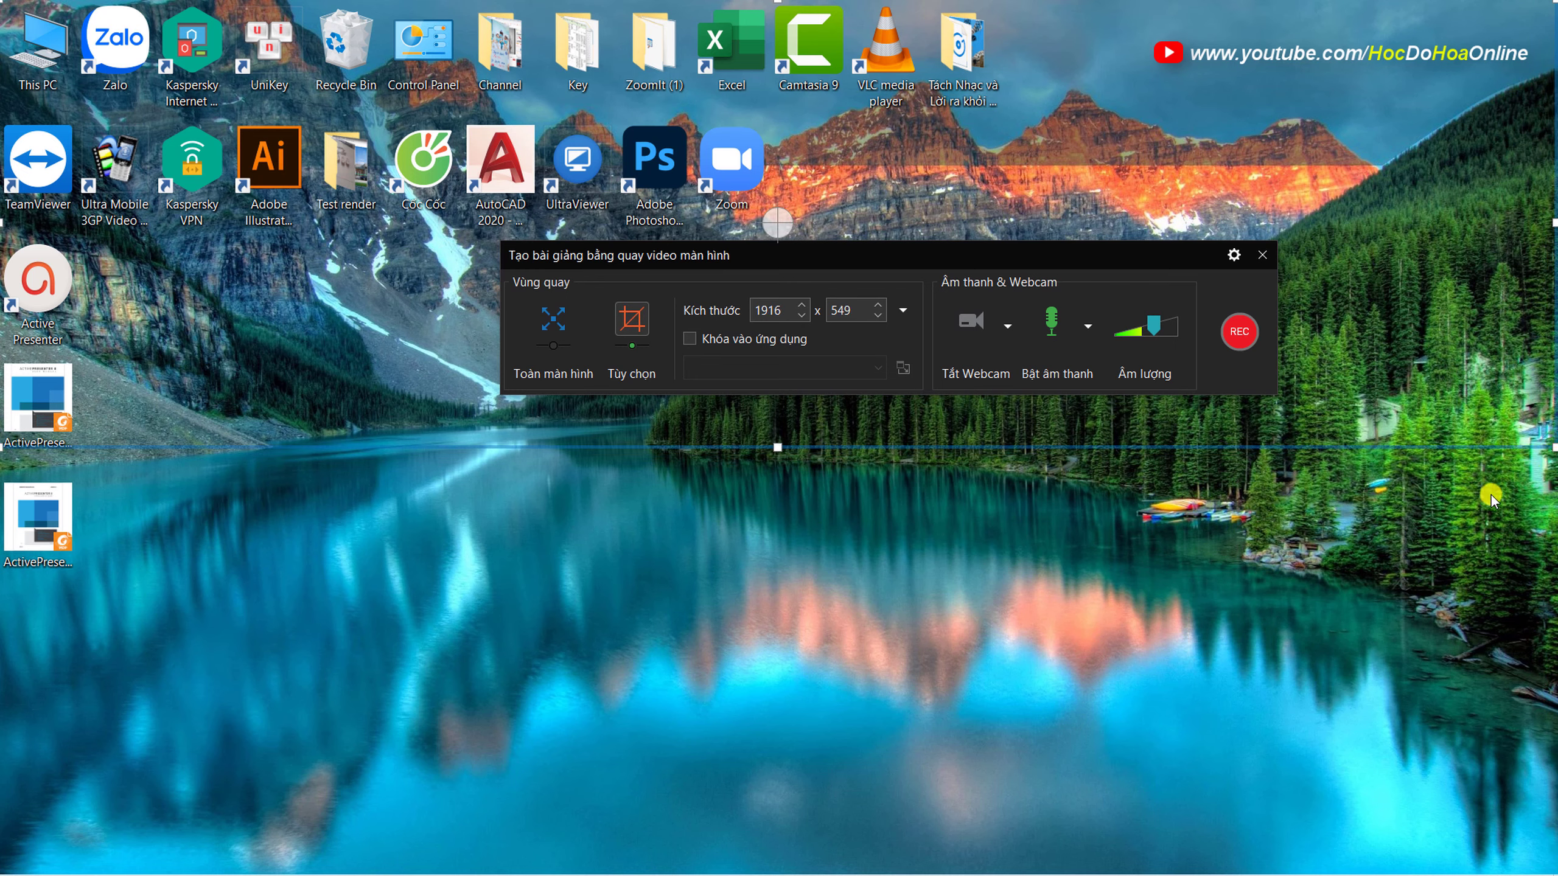
drag(1552, 443, 1402, 739)
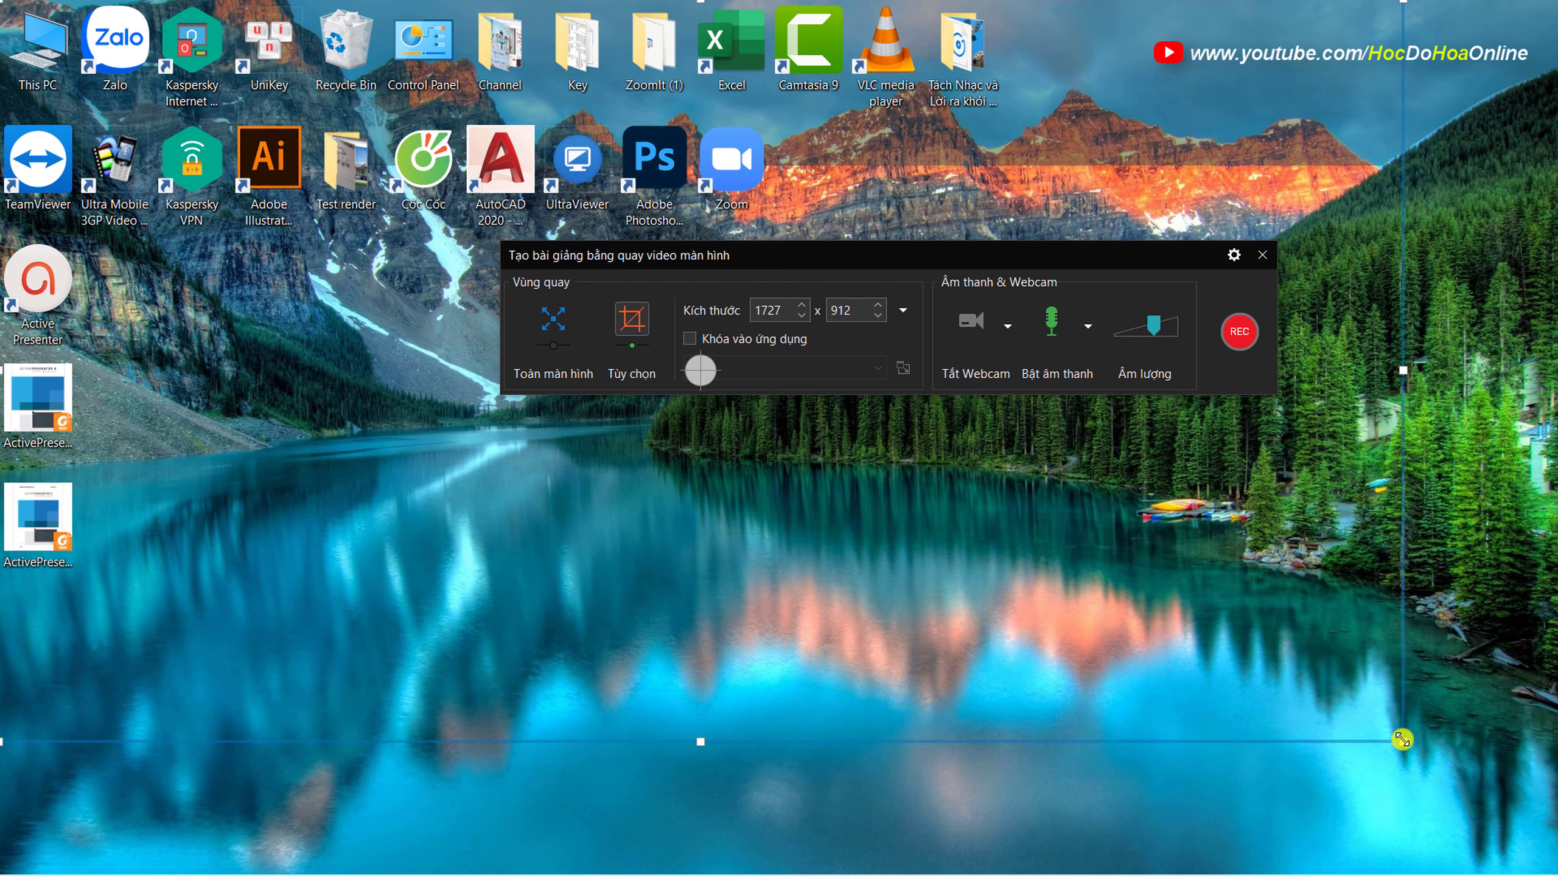
Set the recording area to the 1920 x 1080 (1080p Full HD) preset, and turn the webcam on and back off.
click(904, 311)
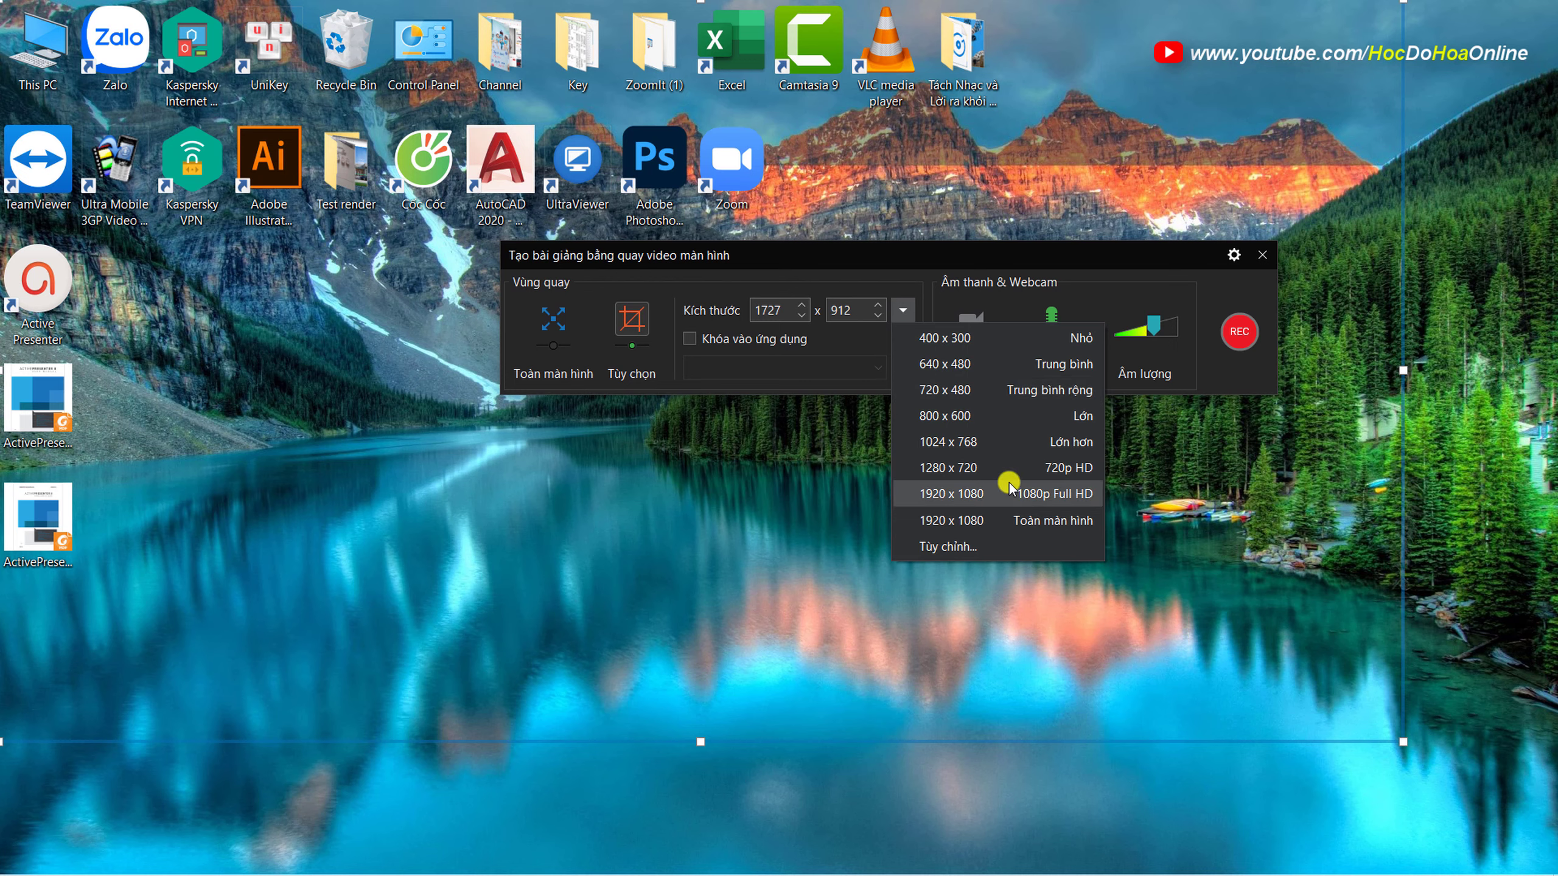
click(1047, 494)
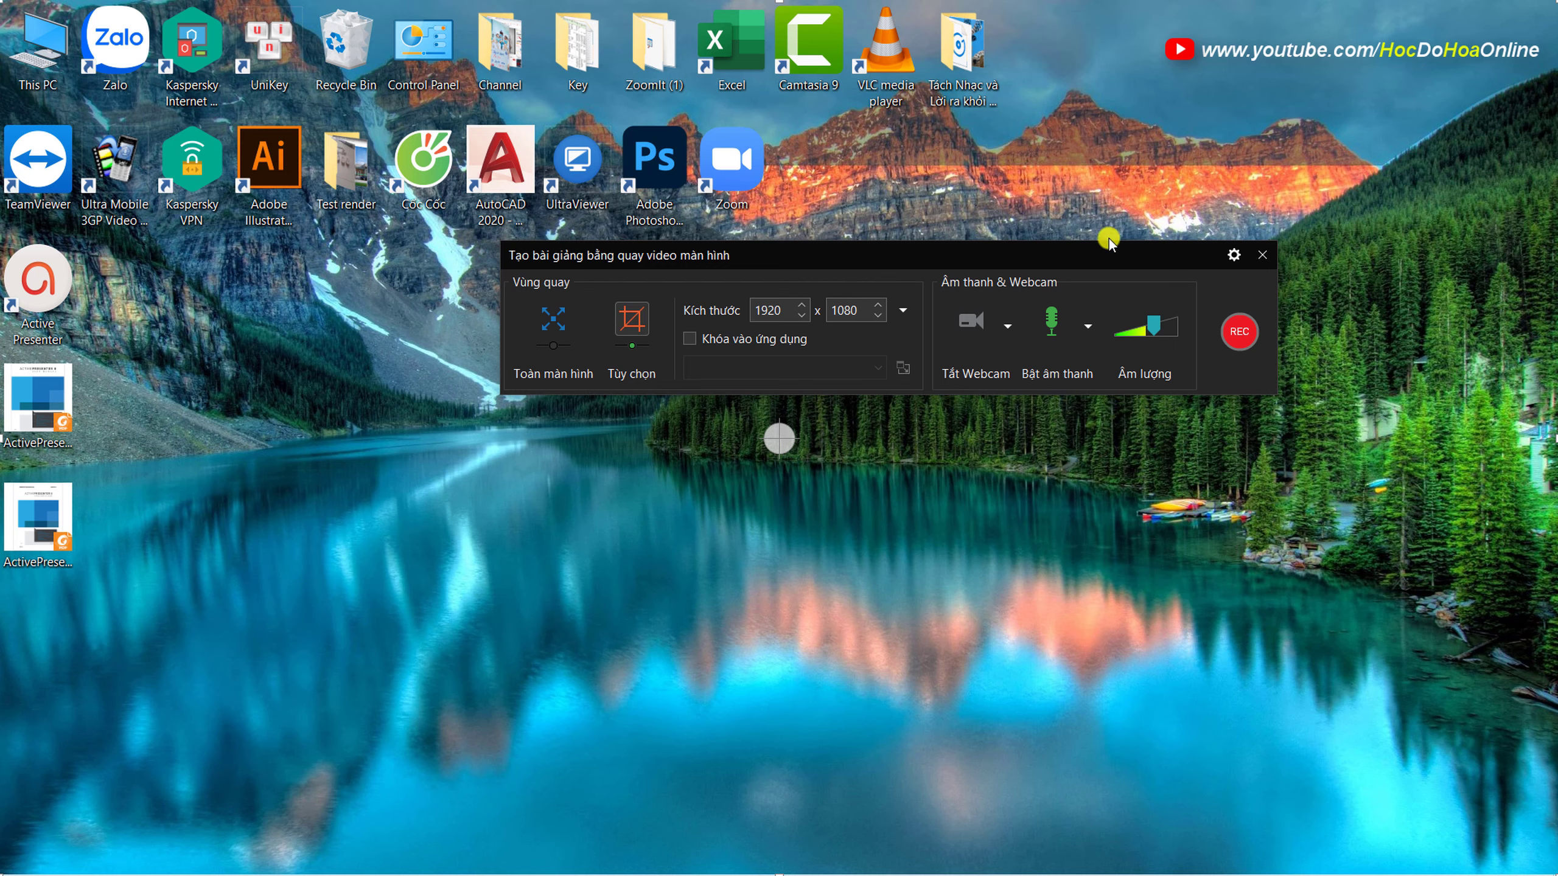
click(964, 325)
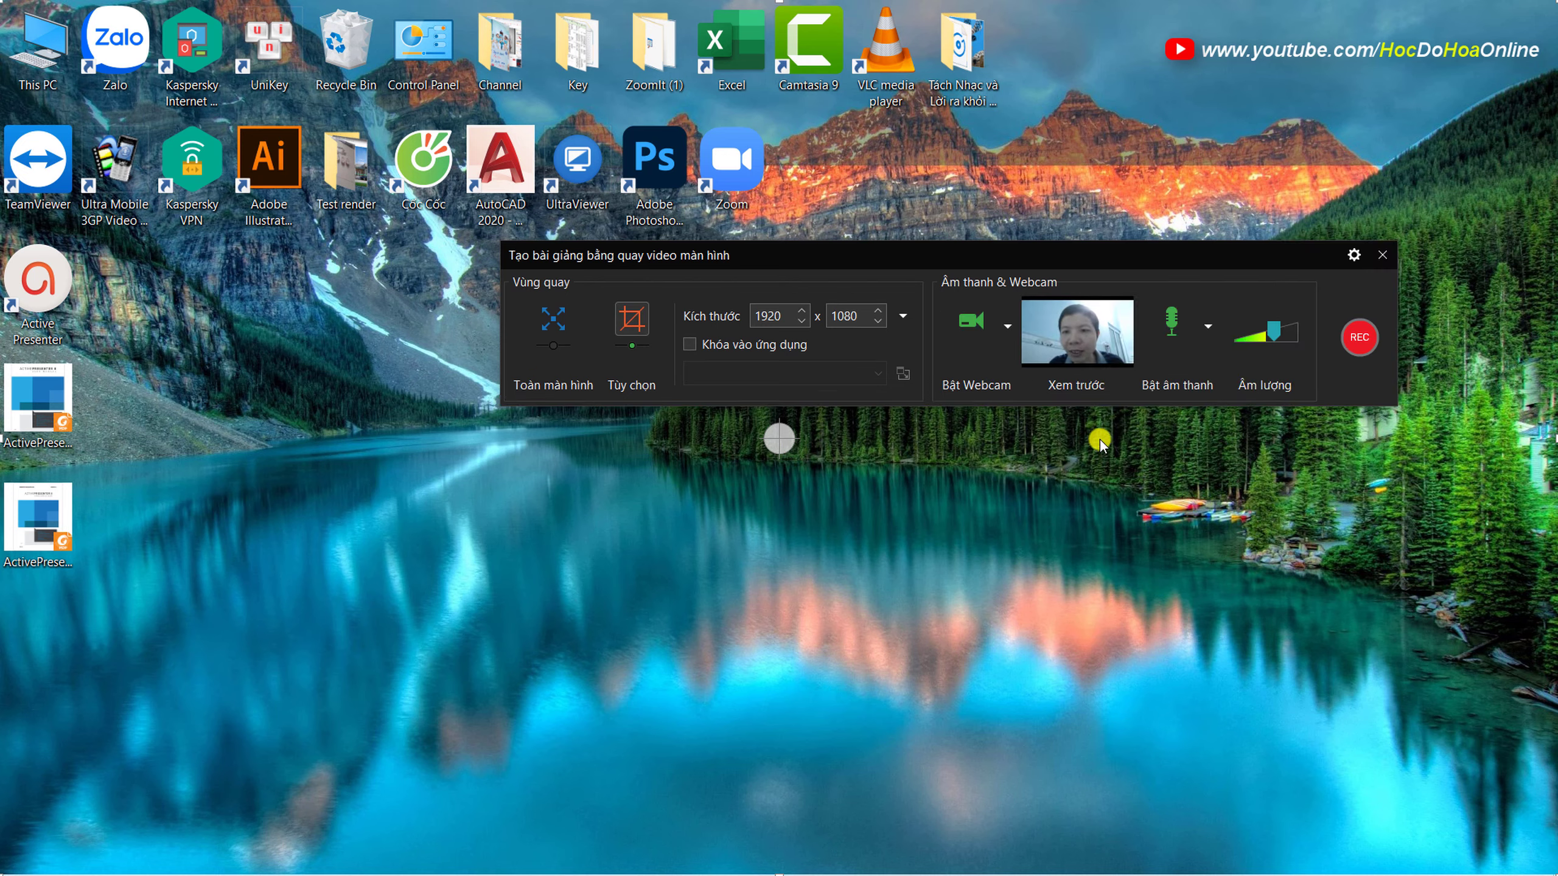
click(963, 325)
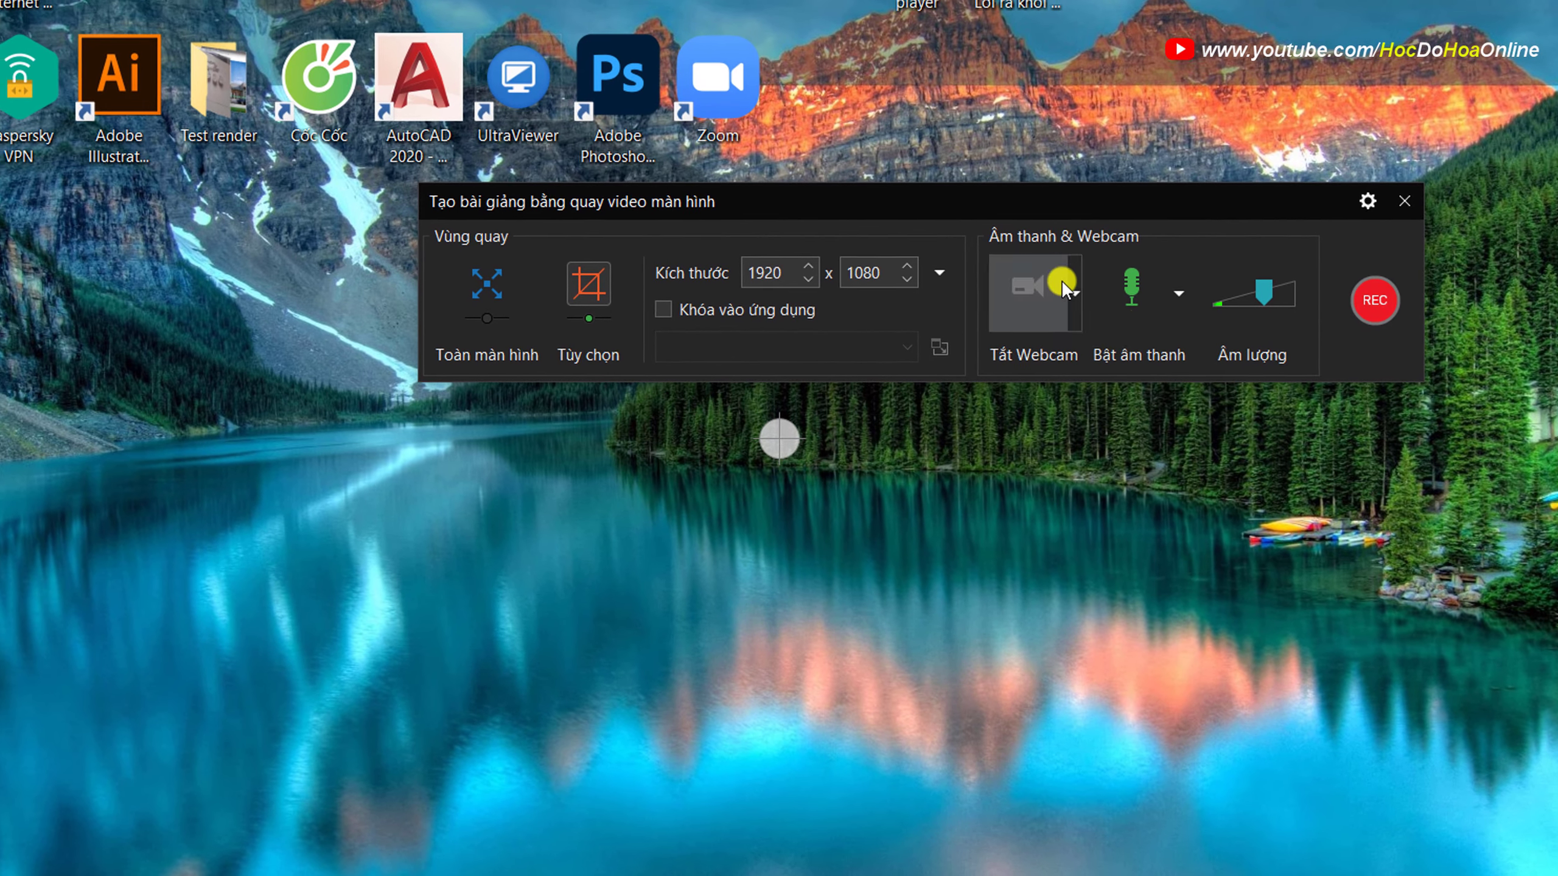
Enable system audio recording from Speakers (Realtek(R) Audio), and switch it back to not recording system sound.
click(1180, 295)
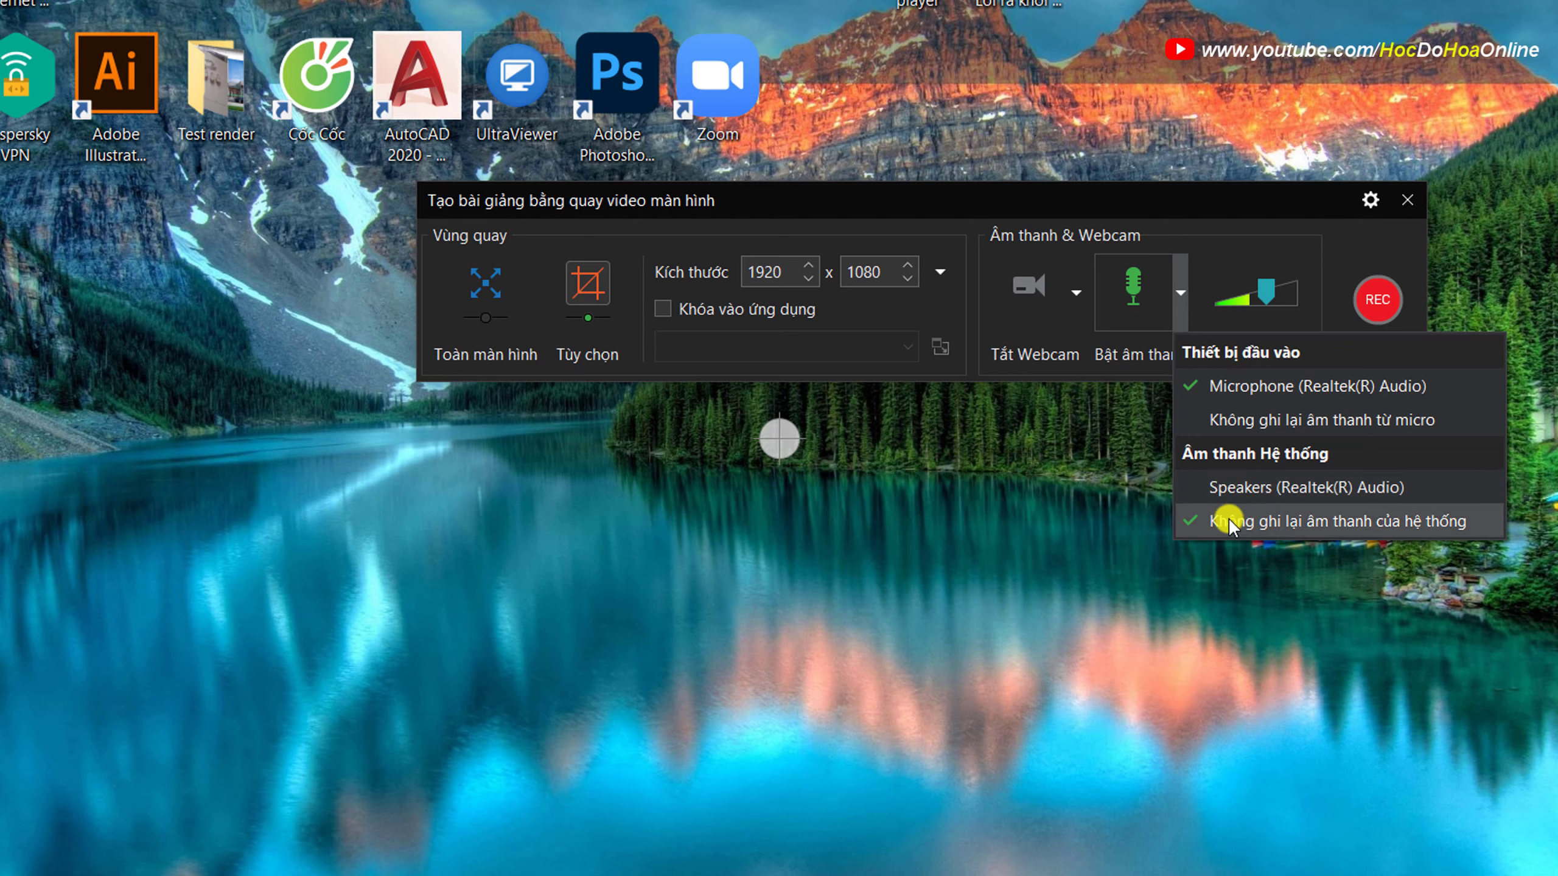
click(1233, 490)
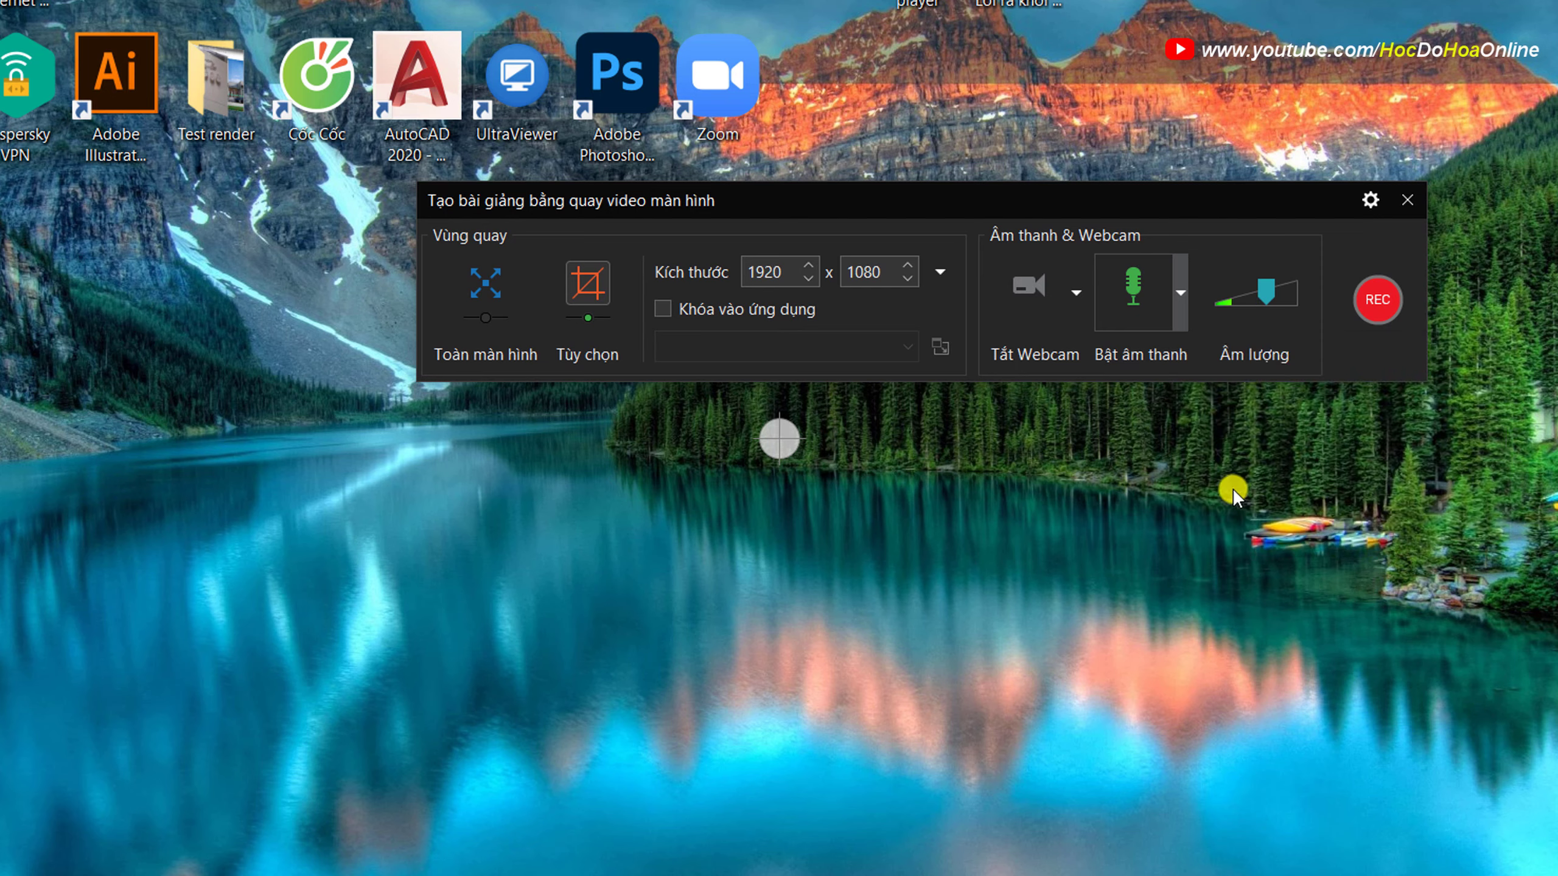
click(1179, 294)
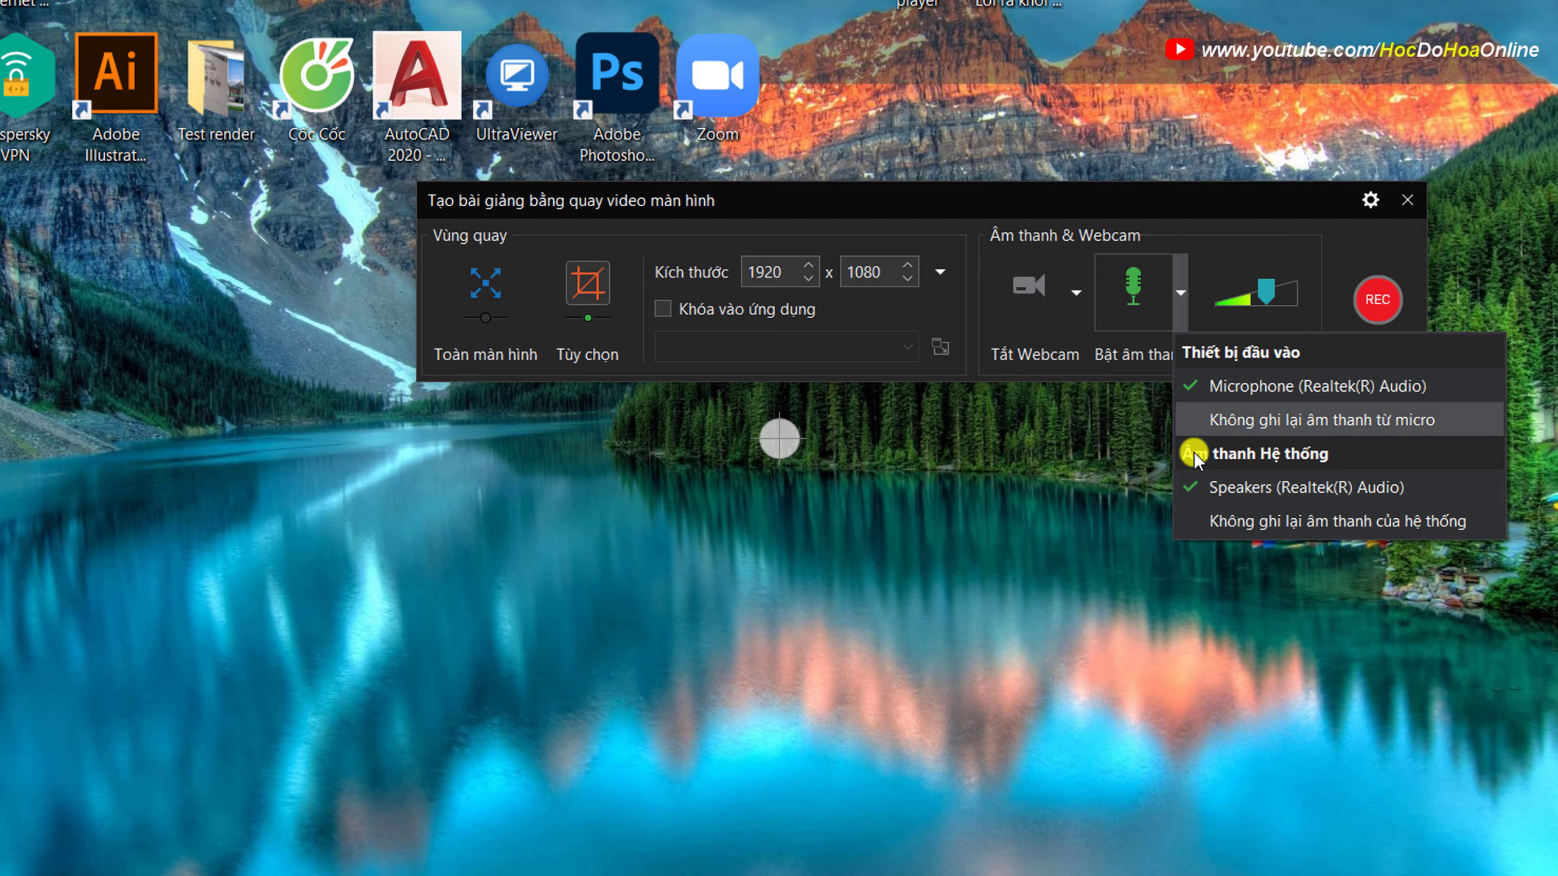
click(1258, 523)
Switch microphone recording off and back to Microphone (Realtek(R) Audio), and adjust the recording volume.
click(1182, 294)
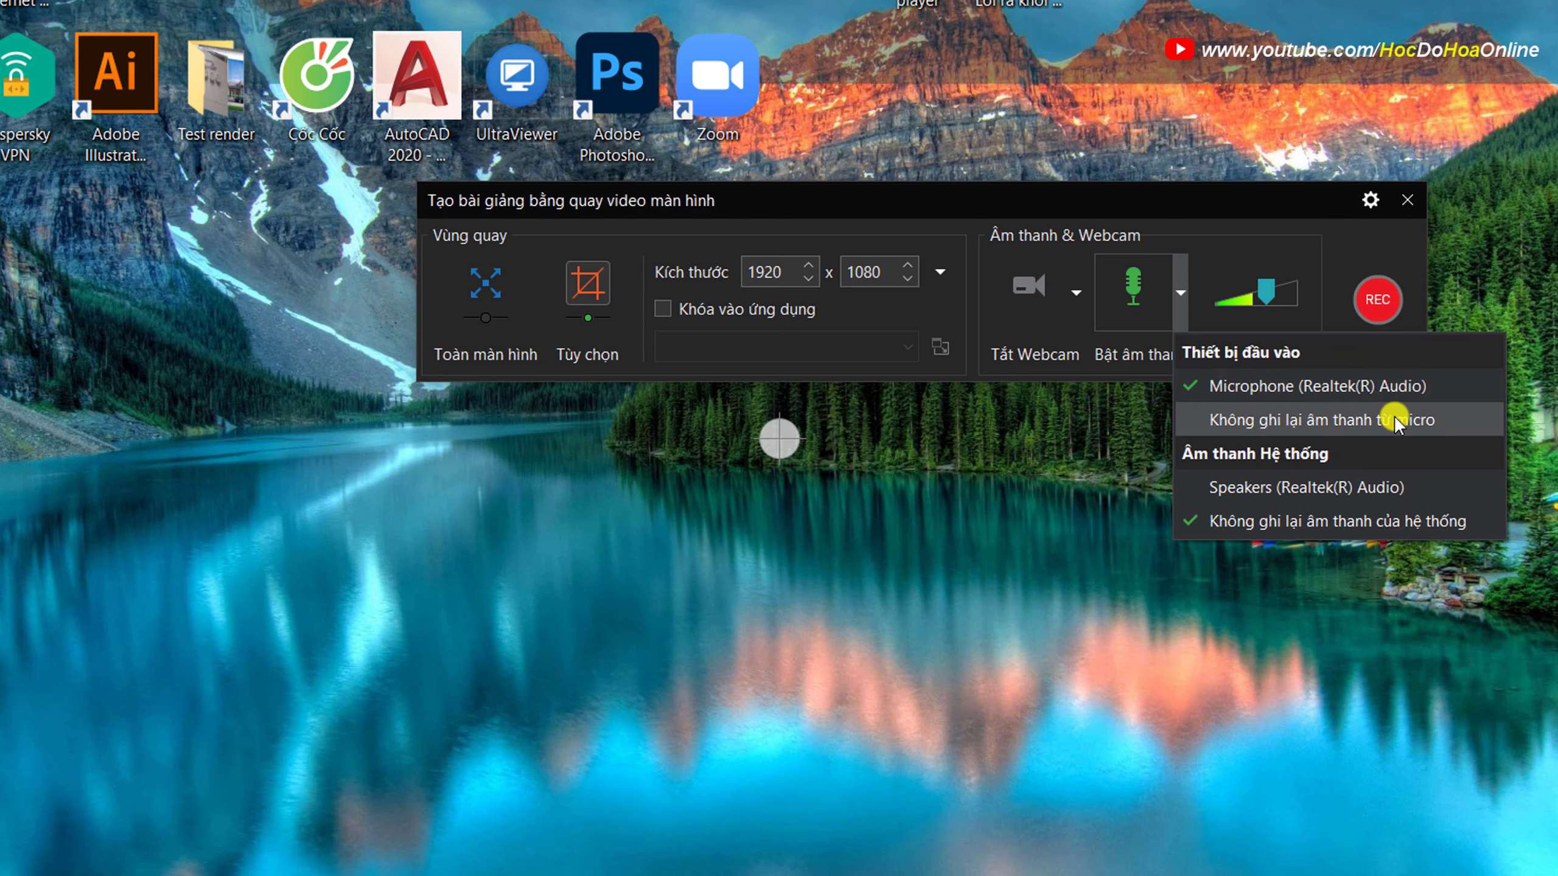
click(1369, 422)
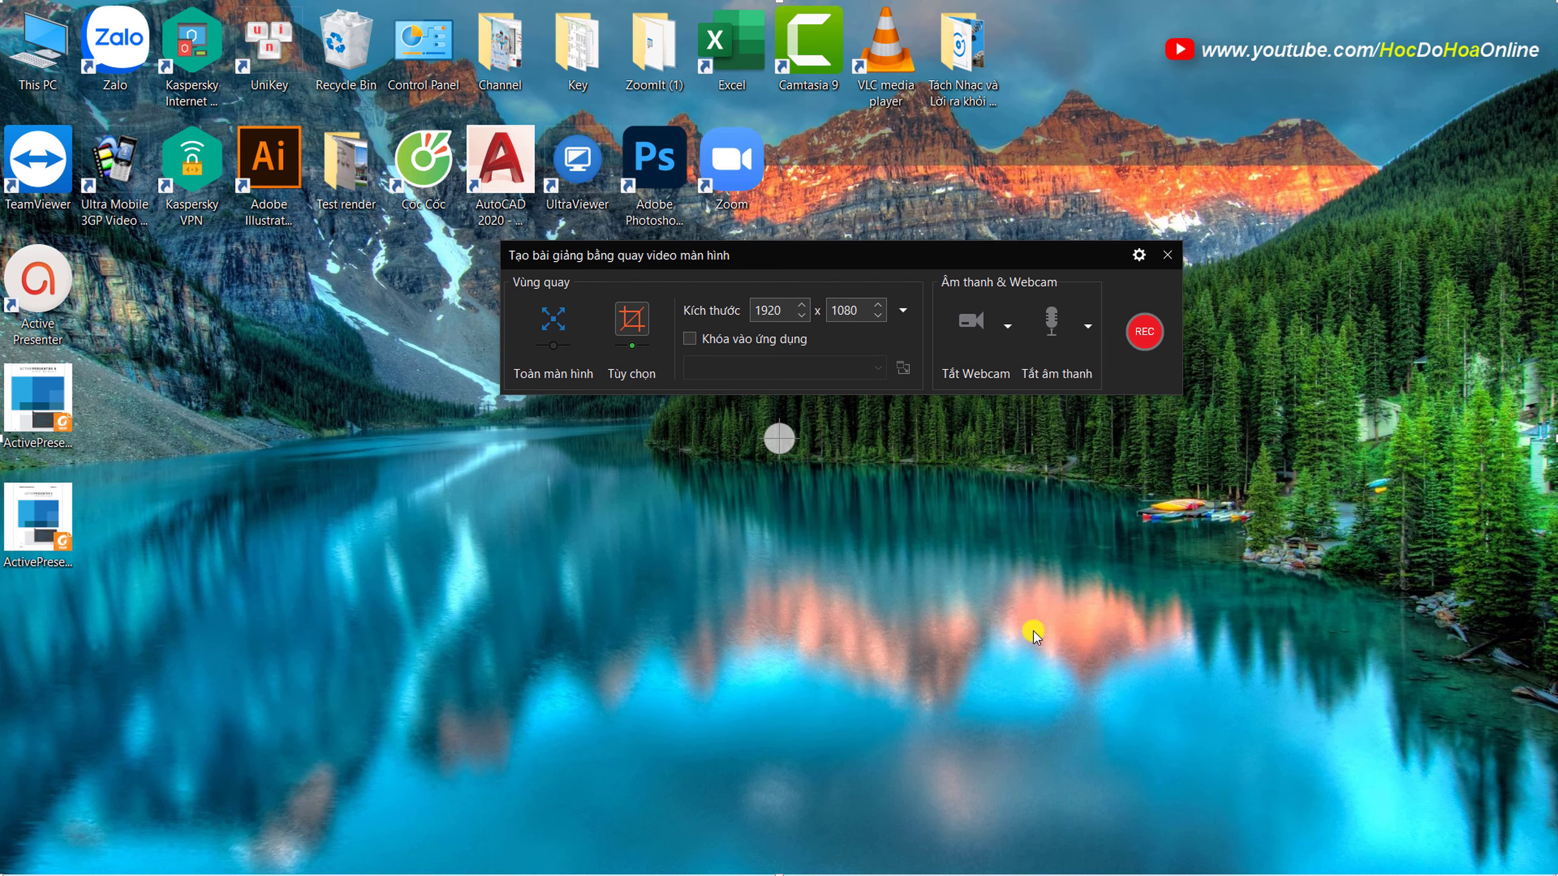
click(1087, 325)
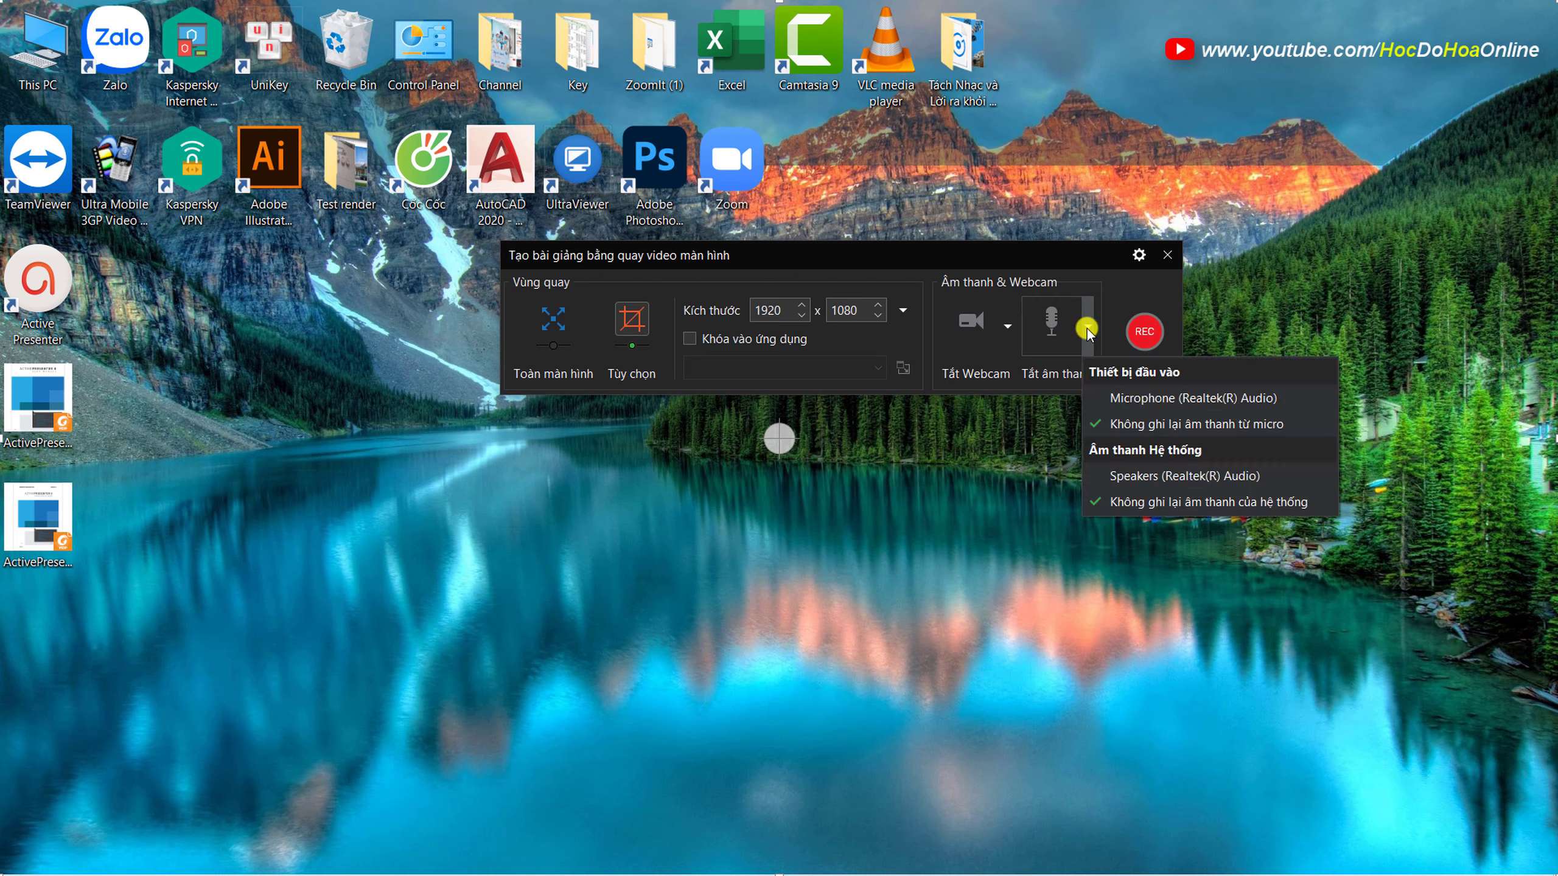
click(1128, 399)
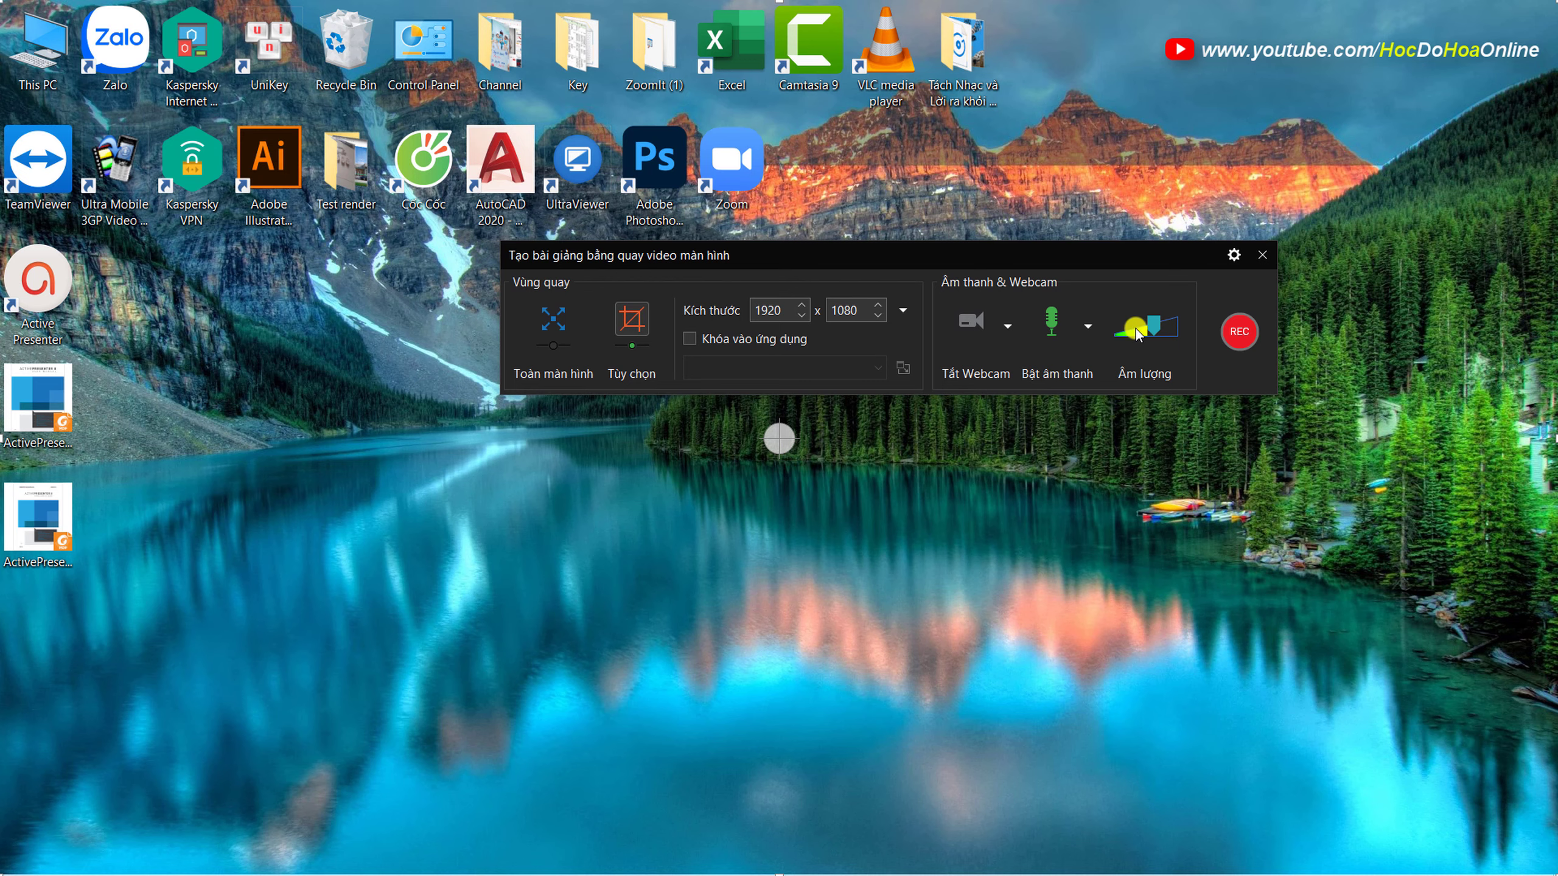
mouse_move(1153, 330)
mouse_down()
mouse_move(1187, 317)
mouse_move(1142, 340)
mouse_up()
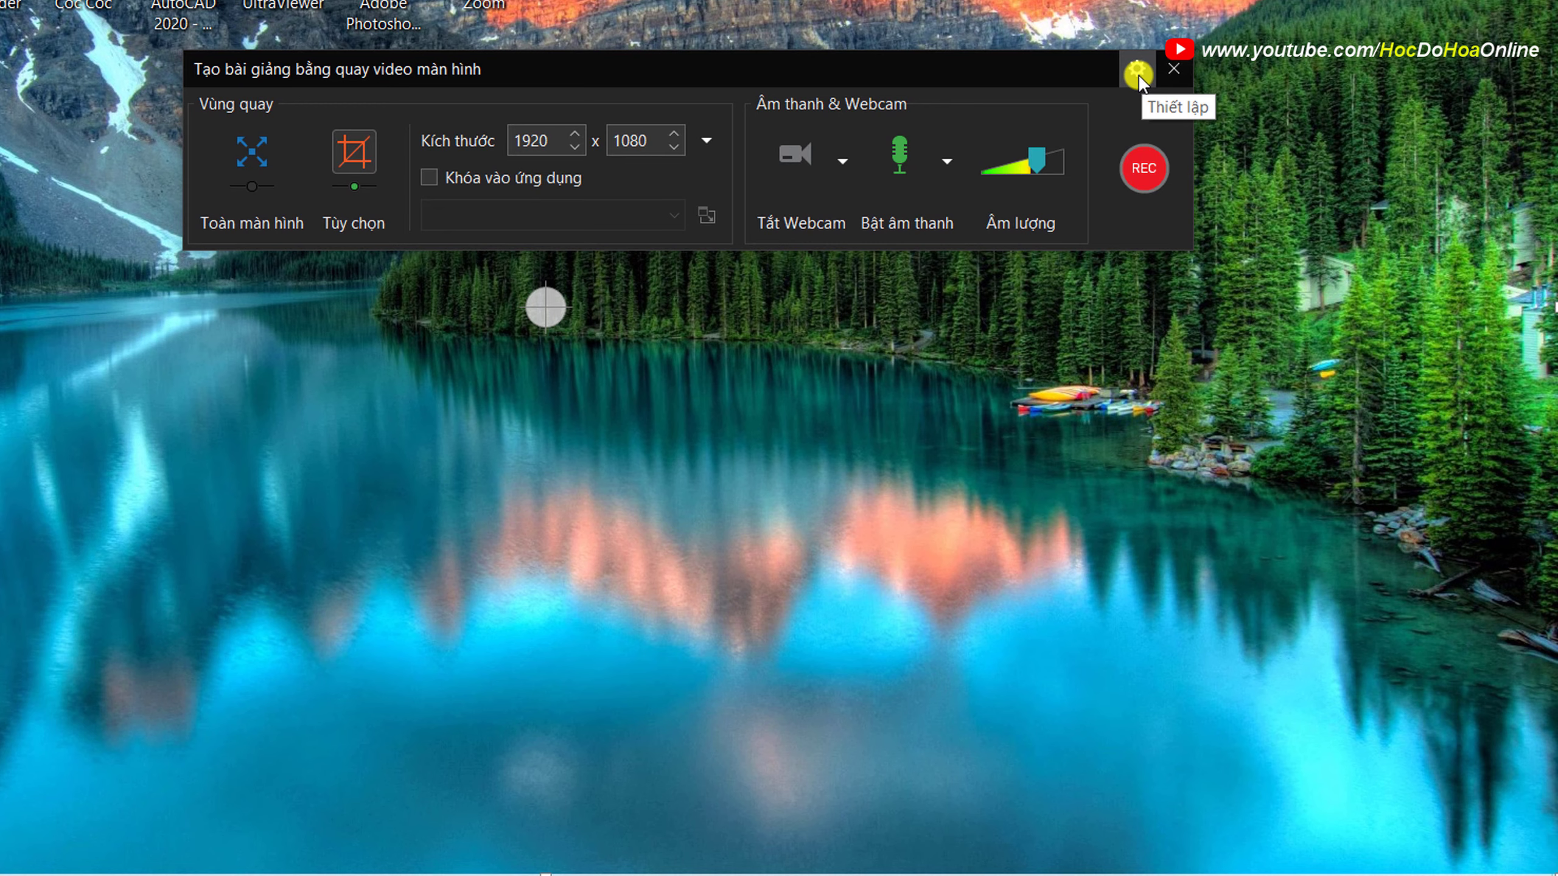
Show the screen recording toolbar from the recorder settings and hide it again.
click(1138, 73)
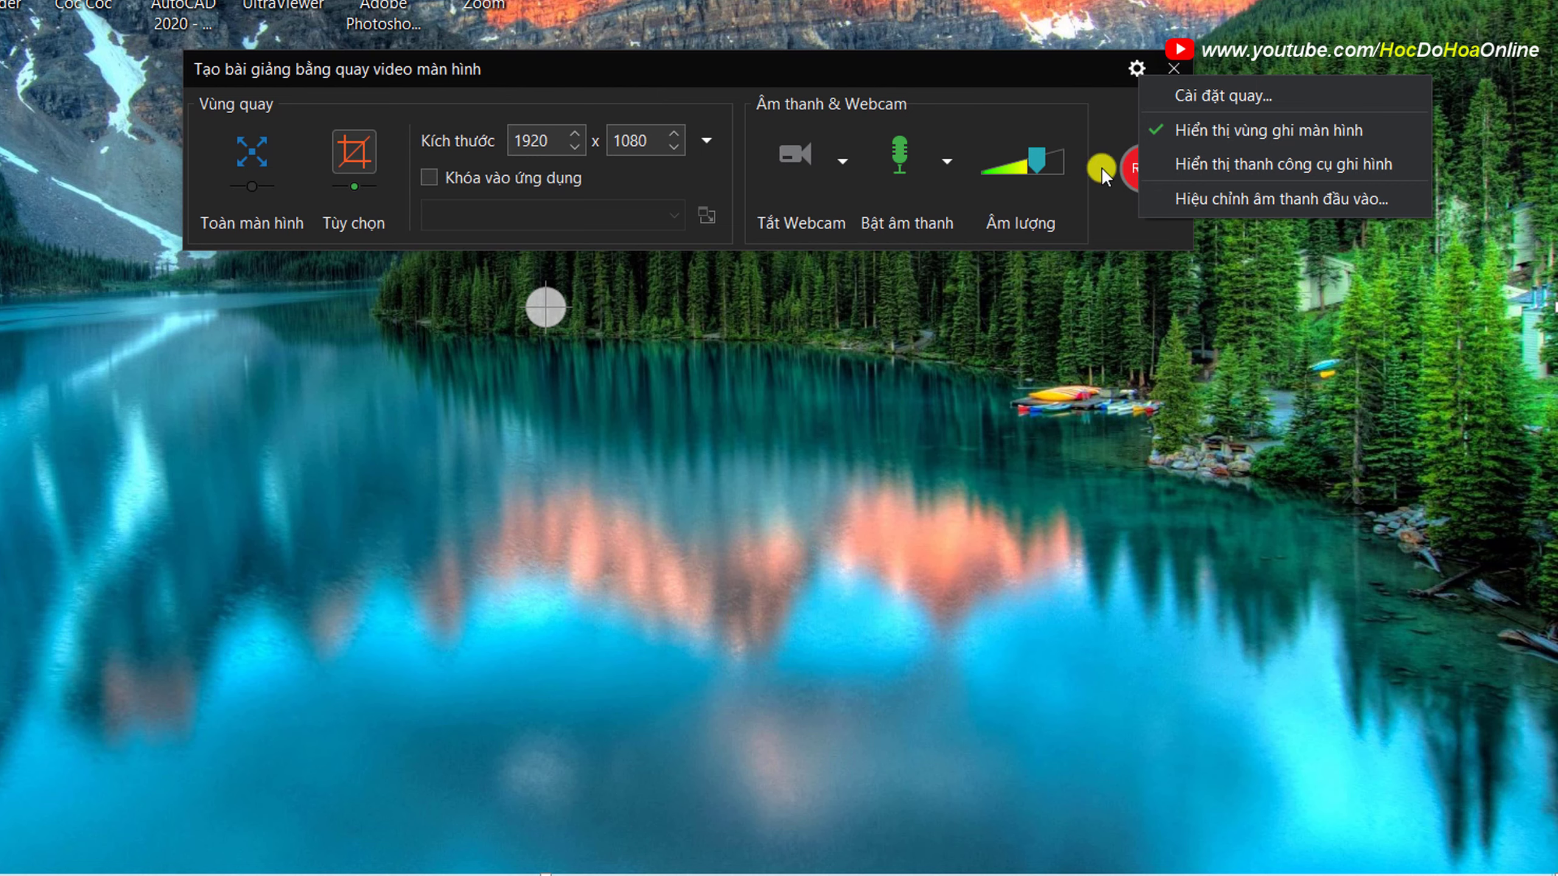
click(1248, 169)
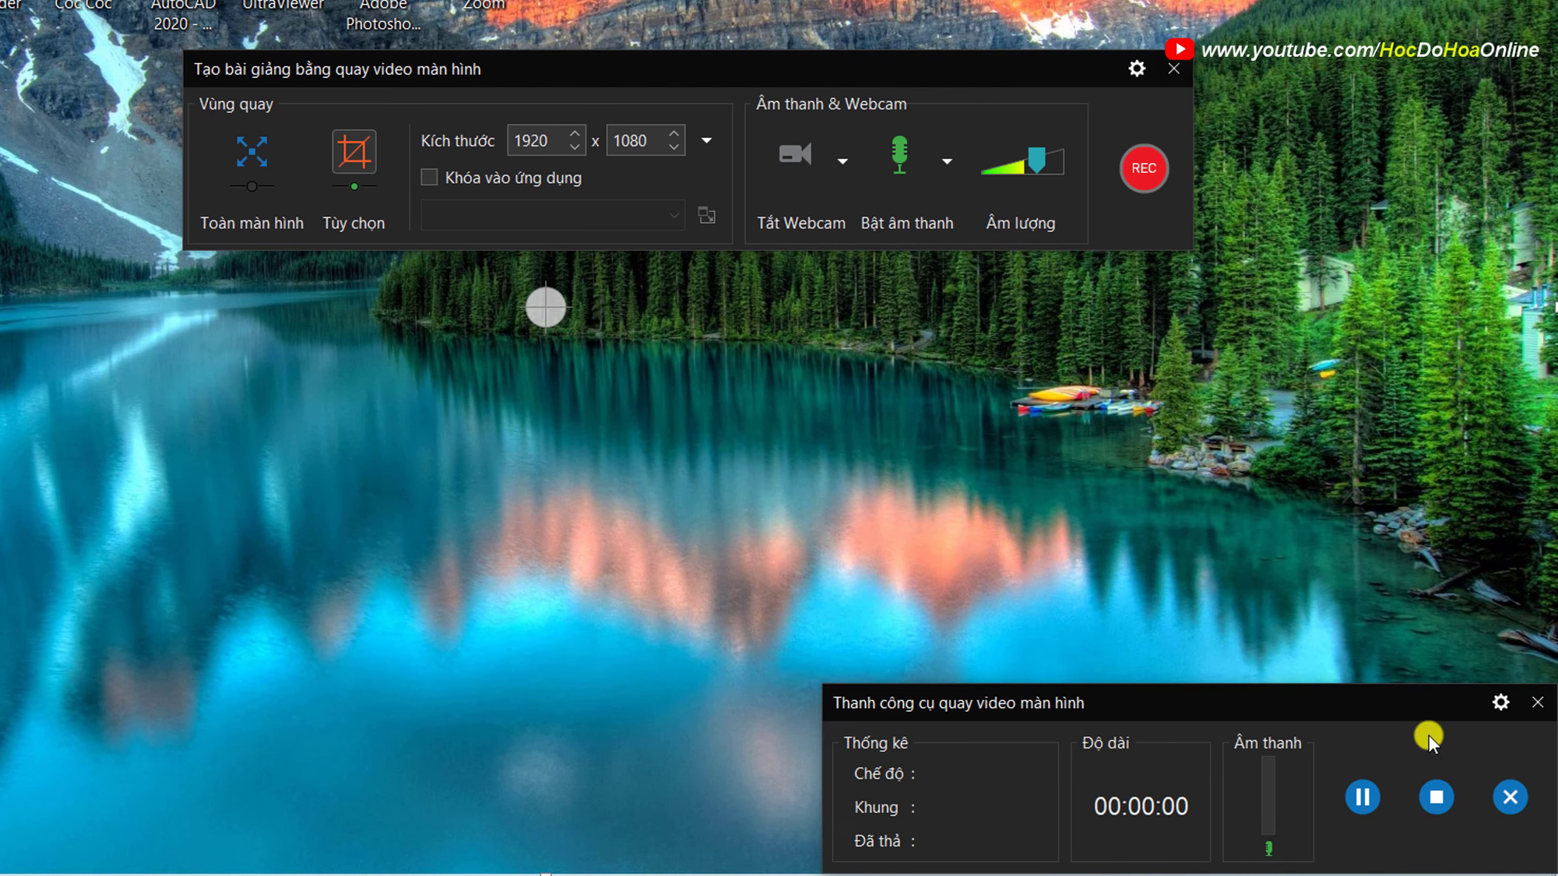
click(1137, 67)
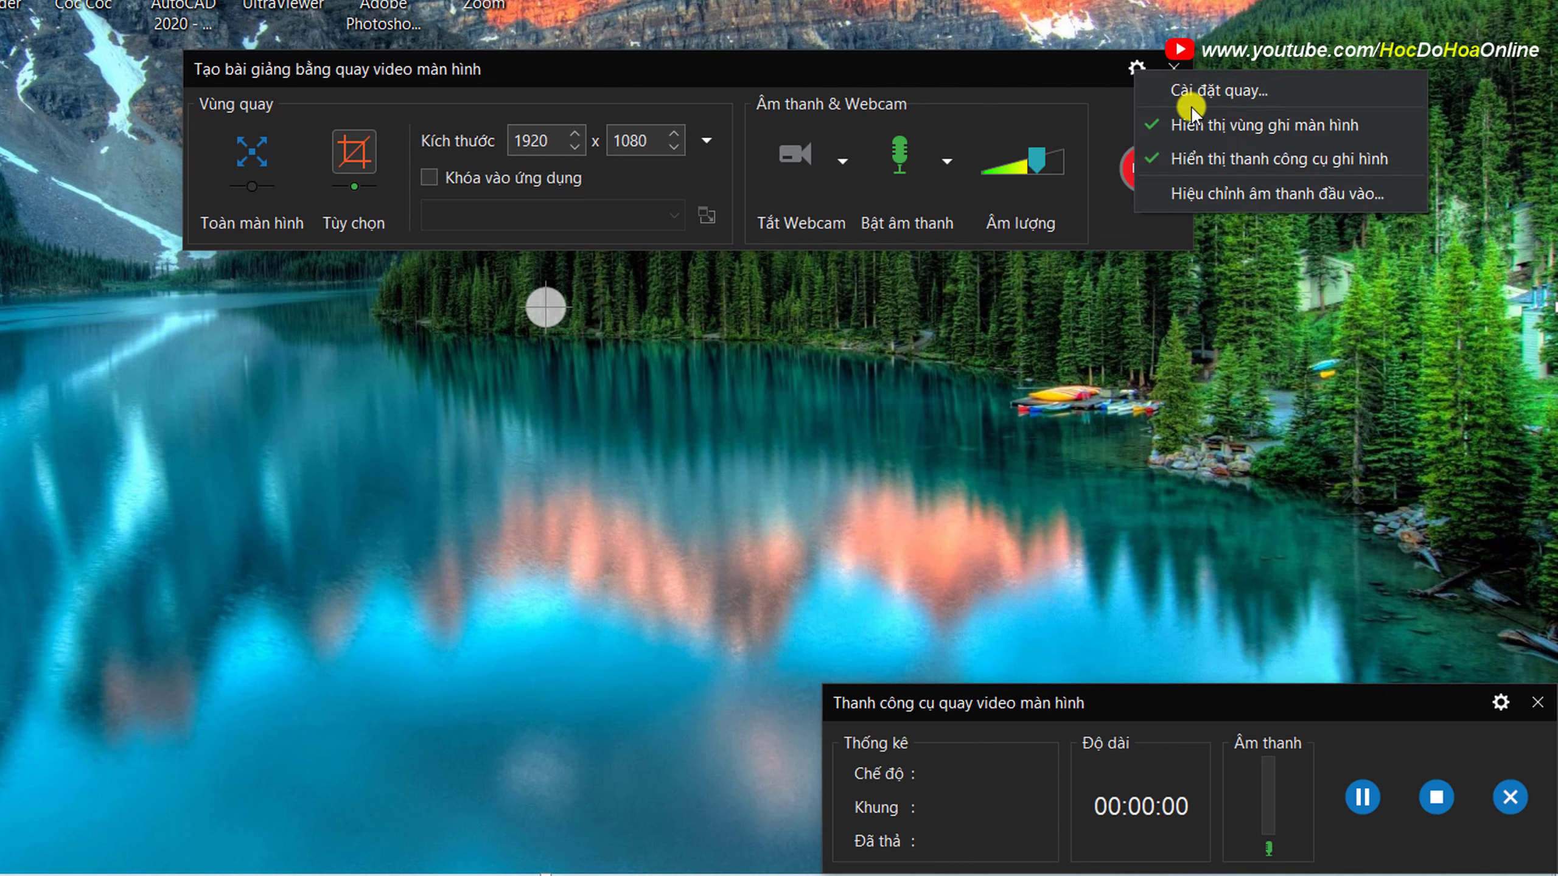
click(1148, 161)
Open the audio input calibration, make a test recording to check the microphone level, and accept the calibration.
click(1137, 67)
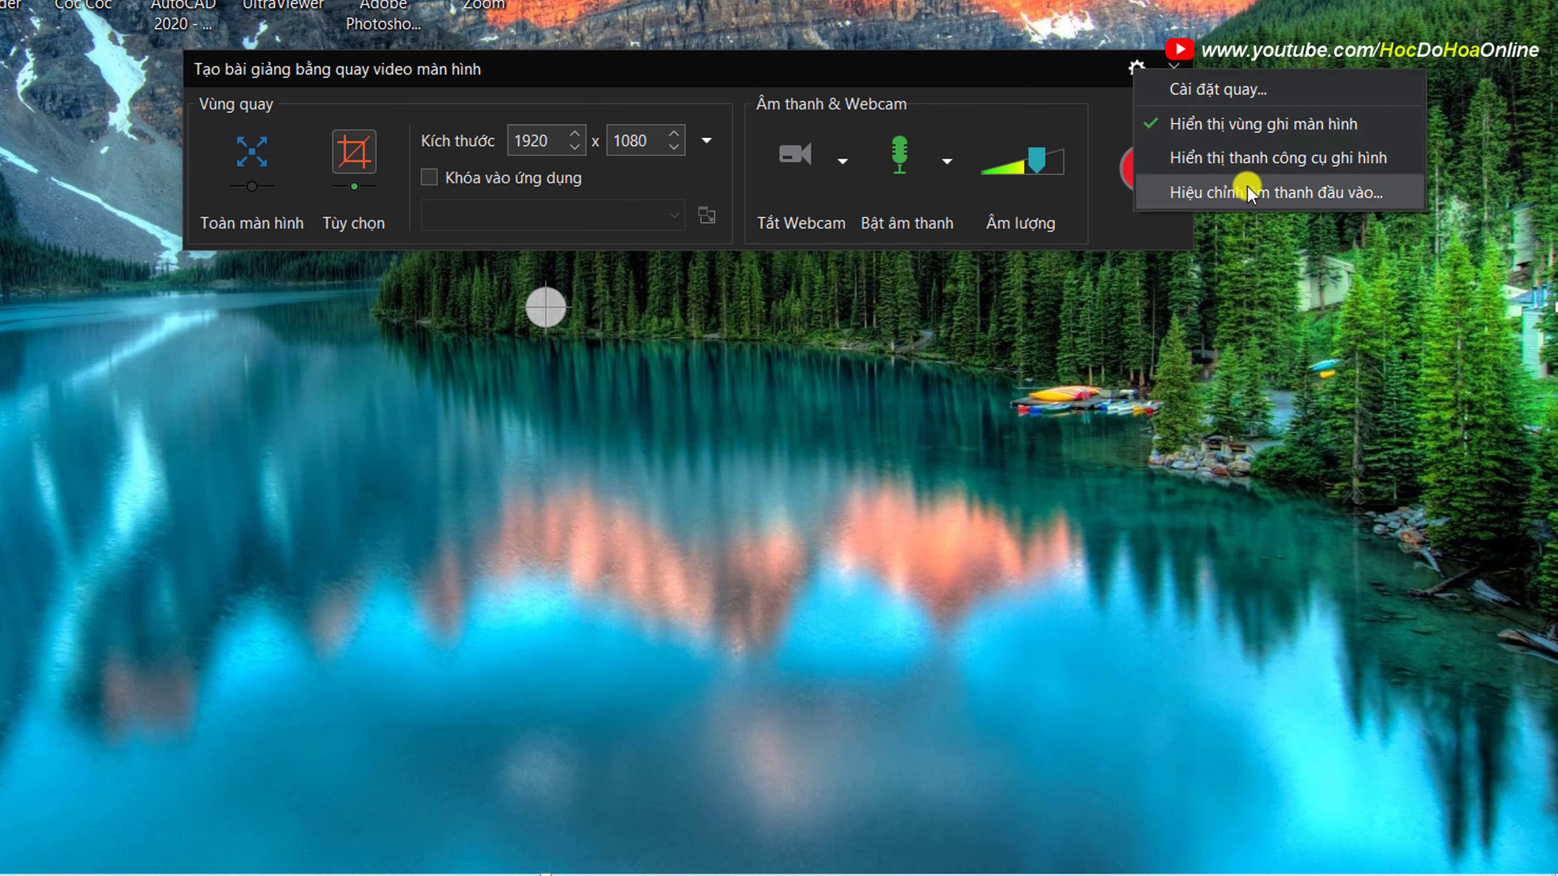
click(1192, 192)
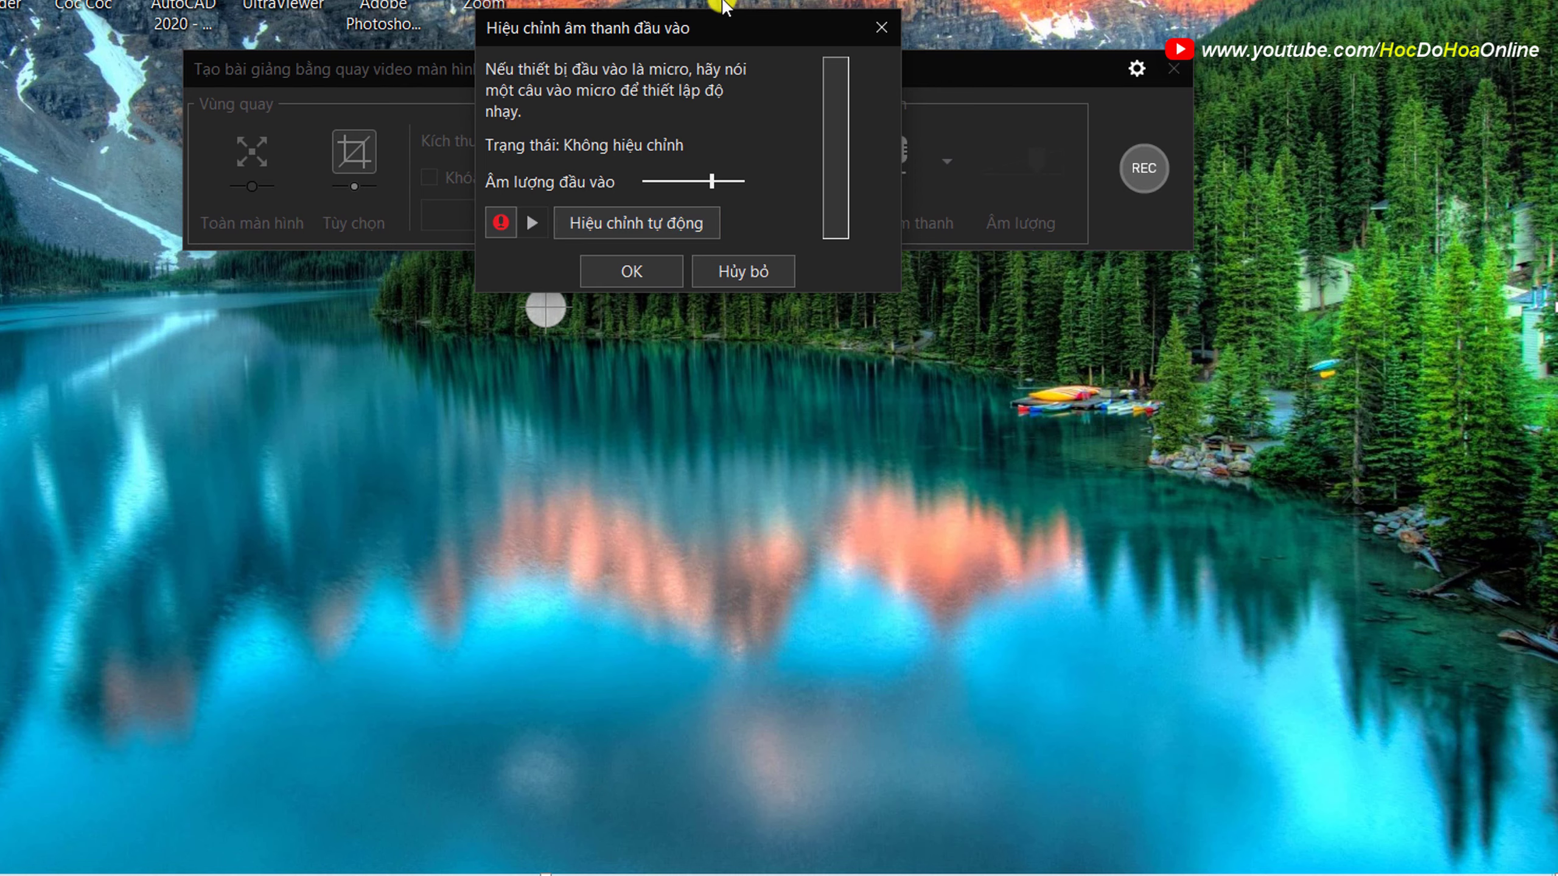
drag(691, 29, 578, 312)
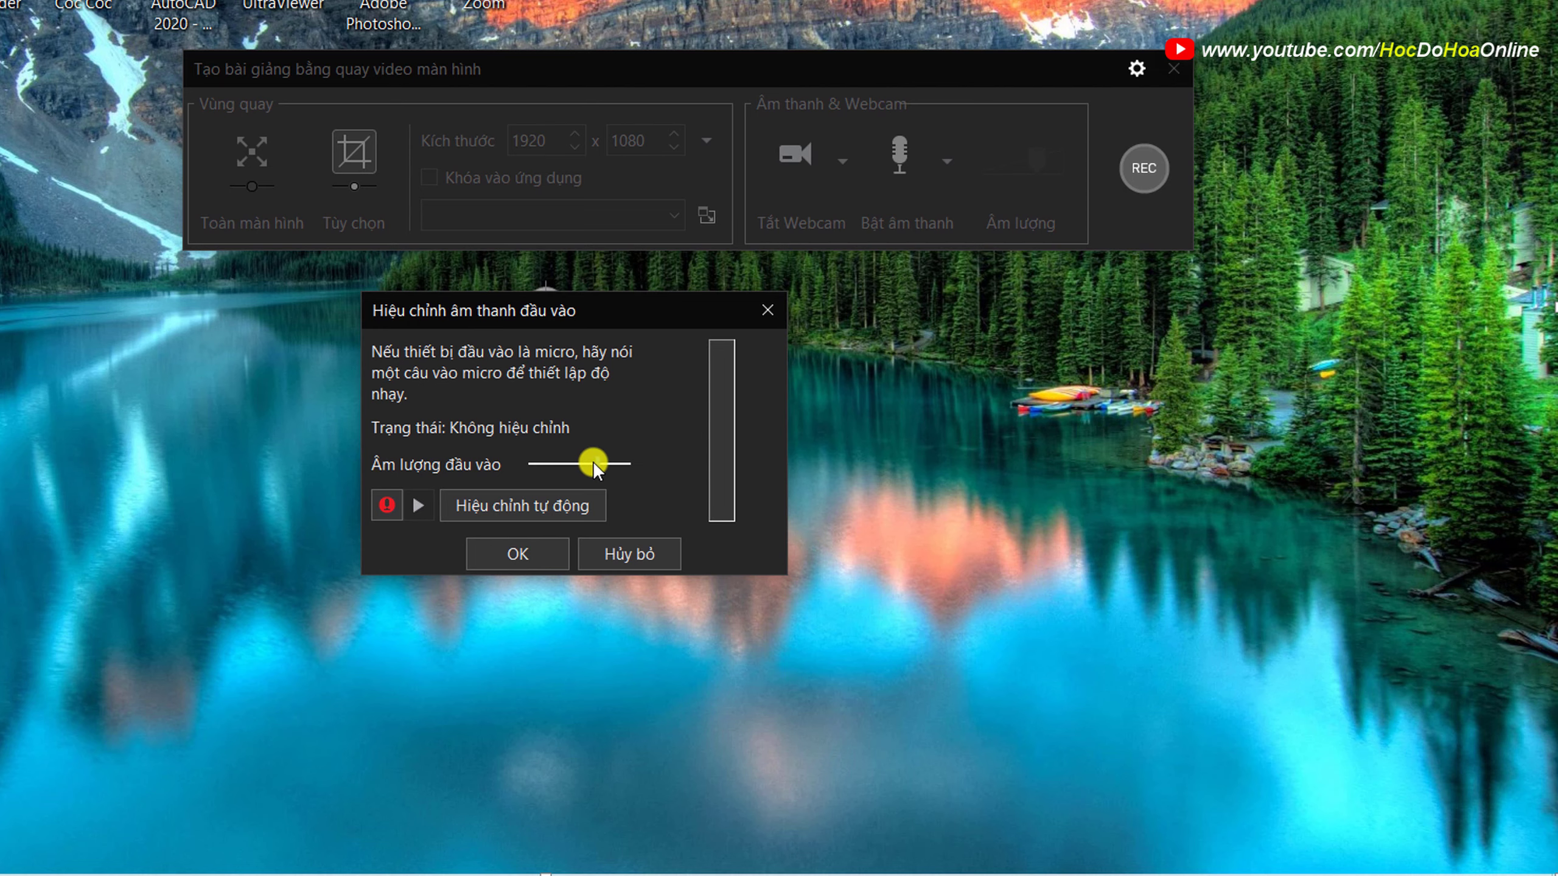
click(387, 507)
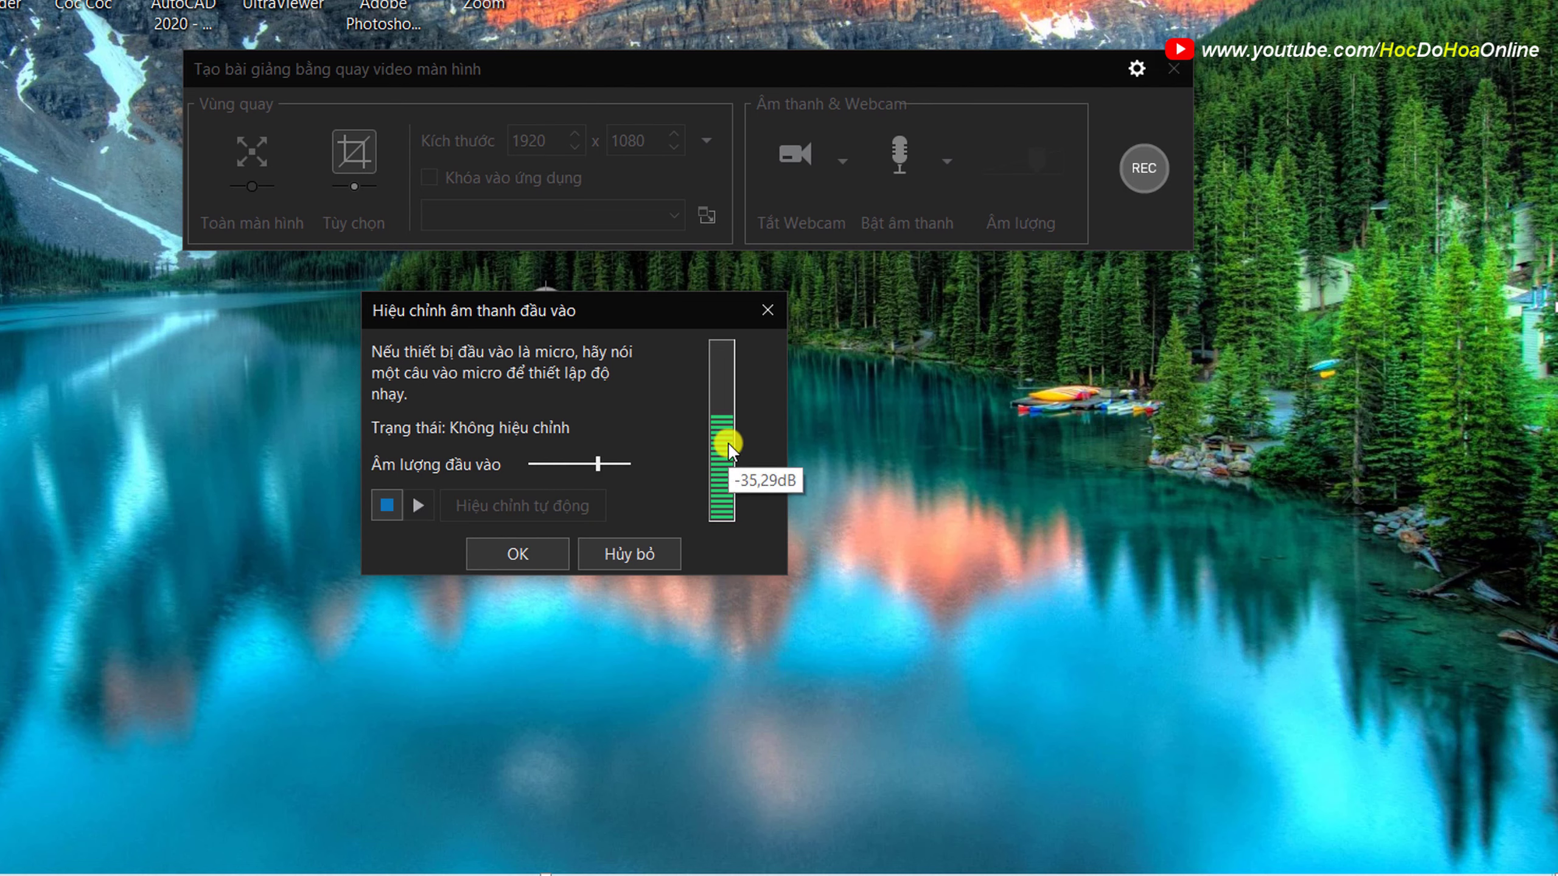
click(517, 555)
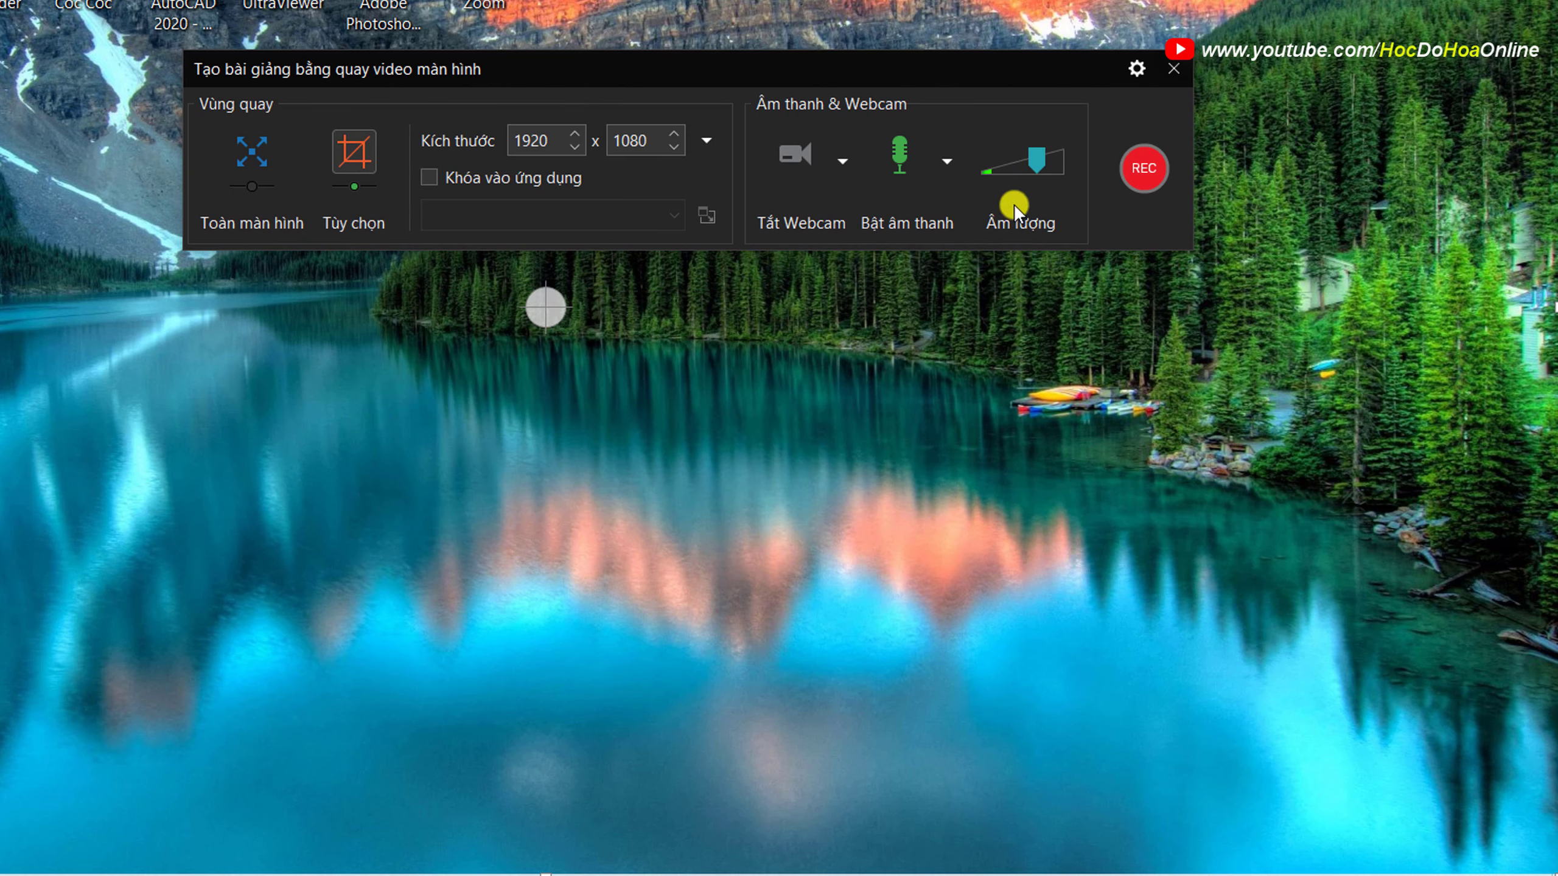
Review the video encoding choices and cursor options in the recording settings, and save them with Flash screen video encoding.
click(1128, 70)
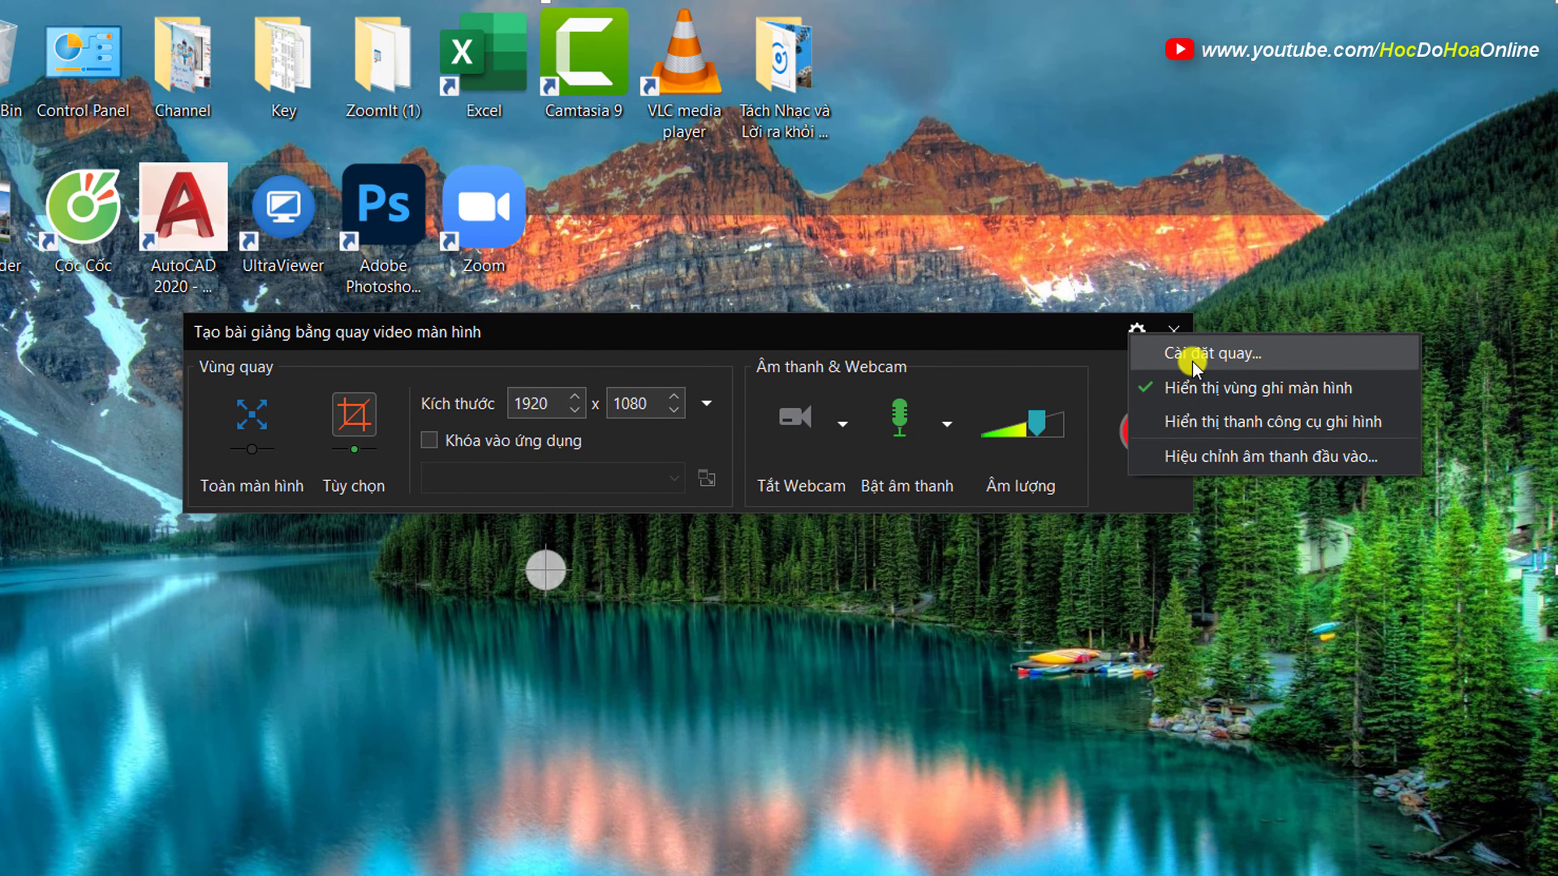
click(1193, 361)
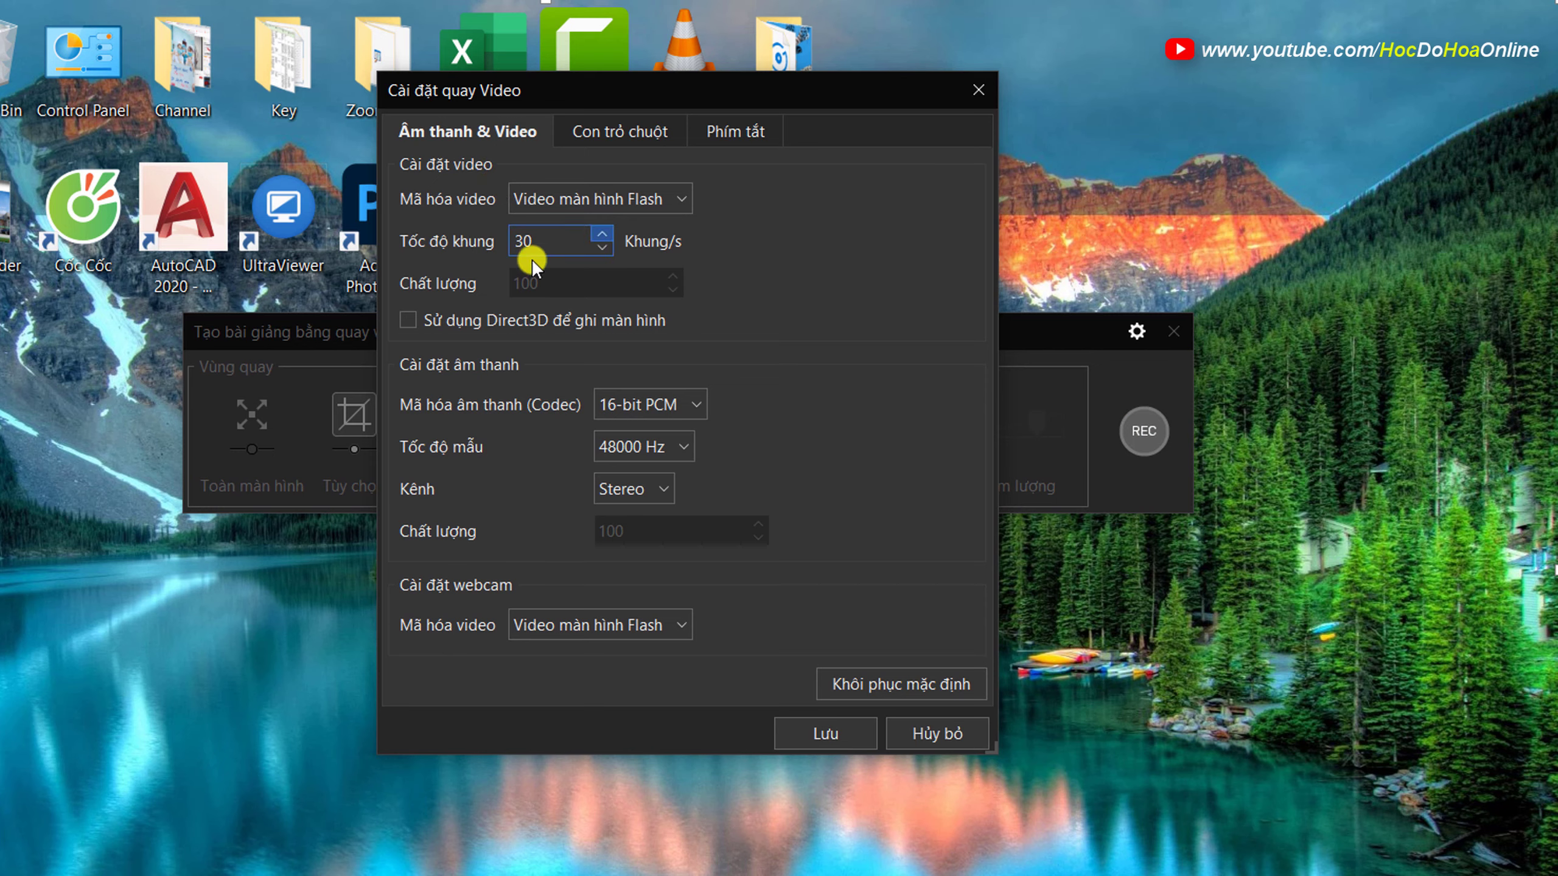
click(680, 198)
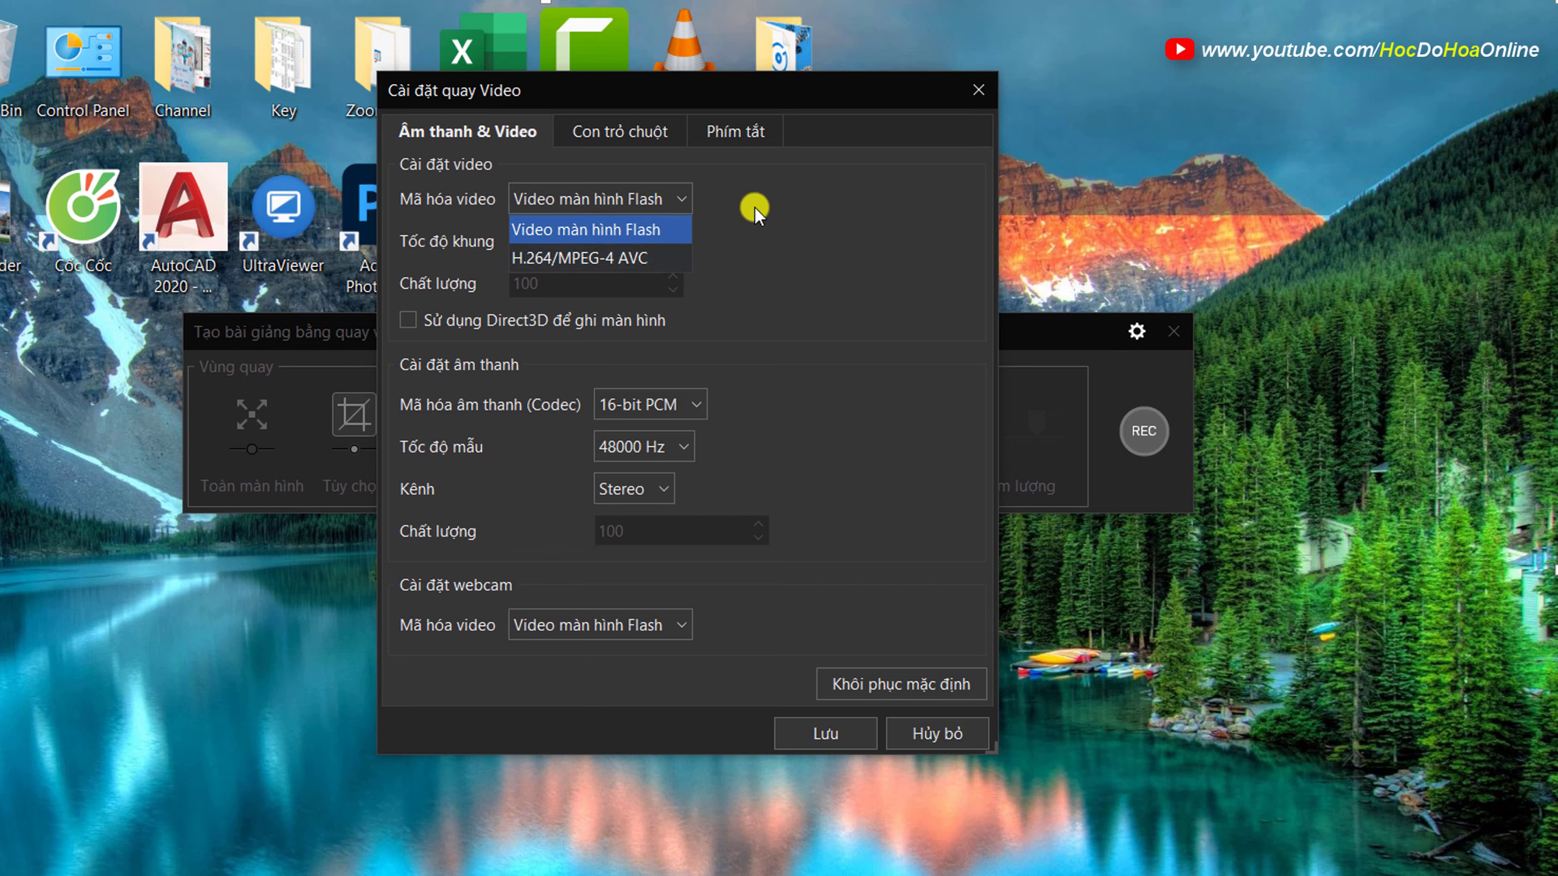
click(451, 235)
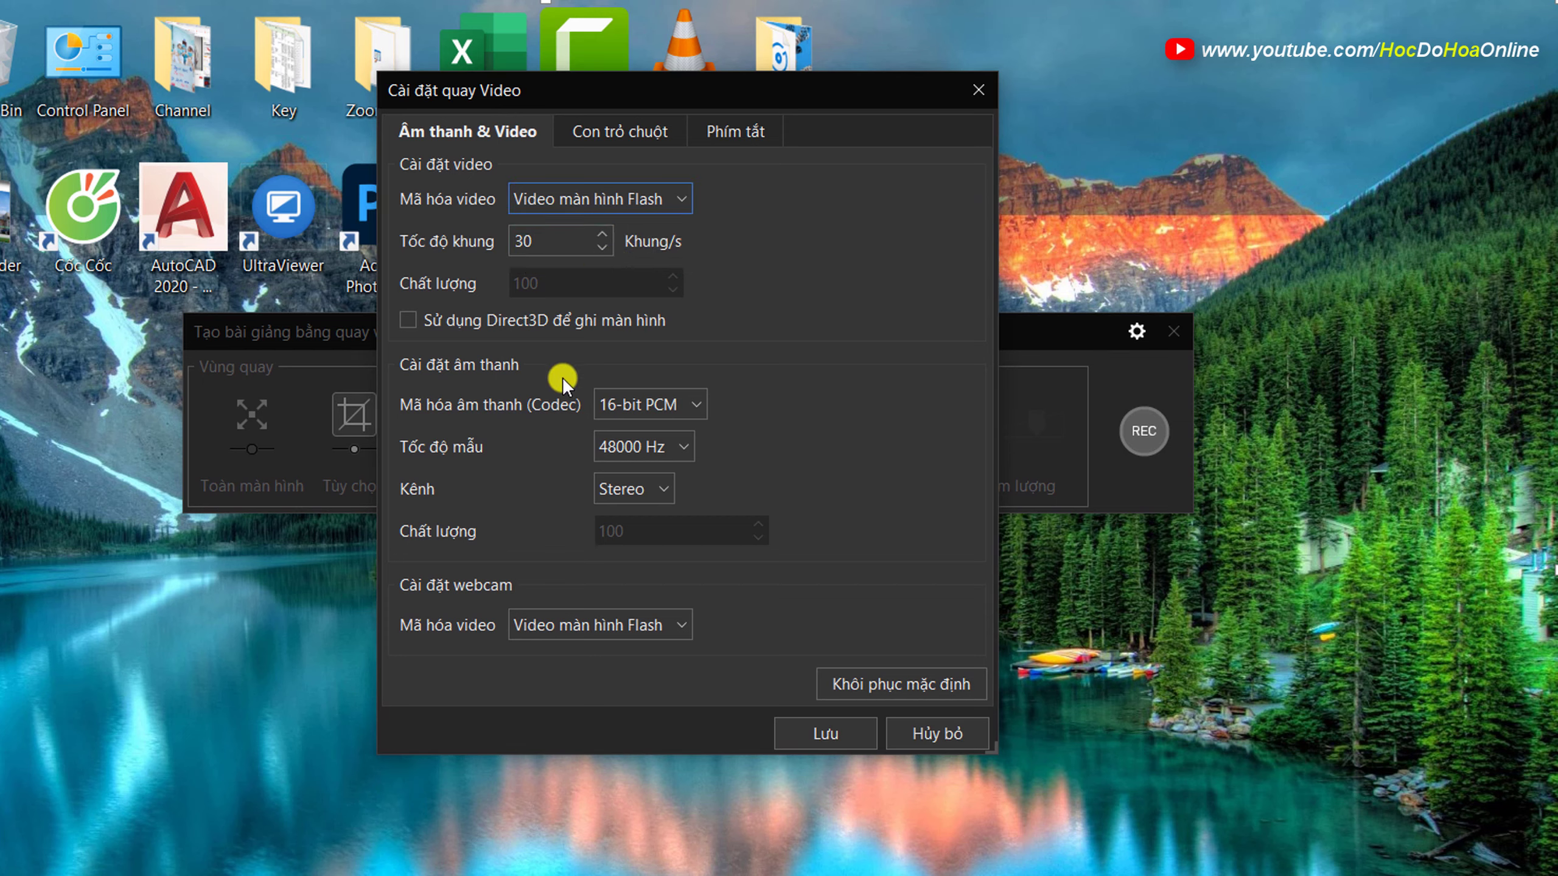
click(619, 131)
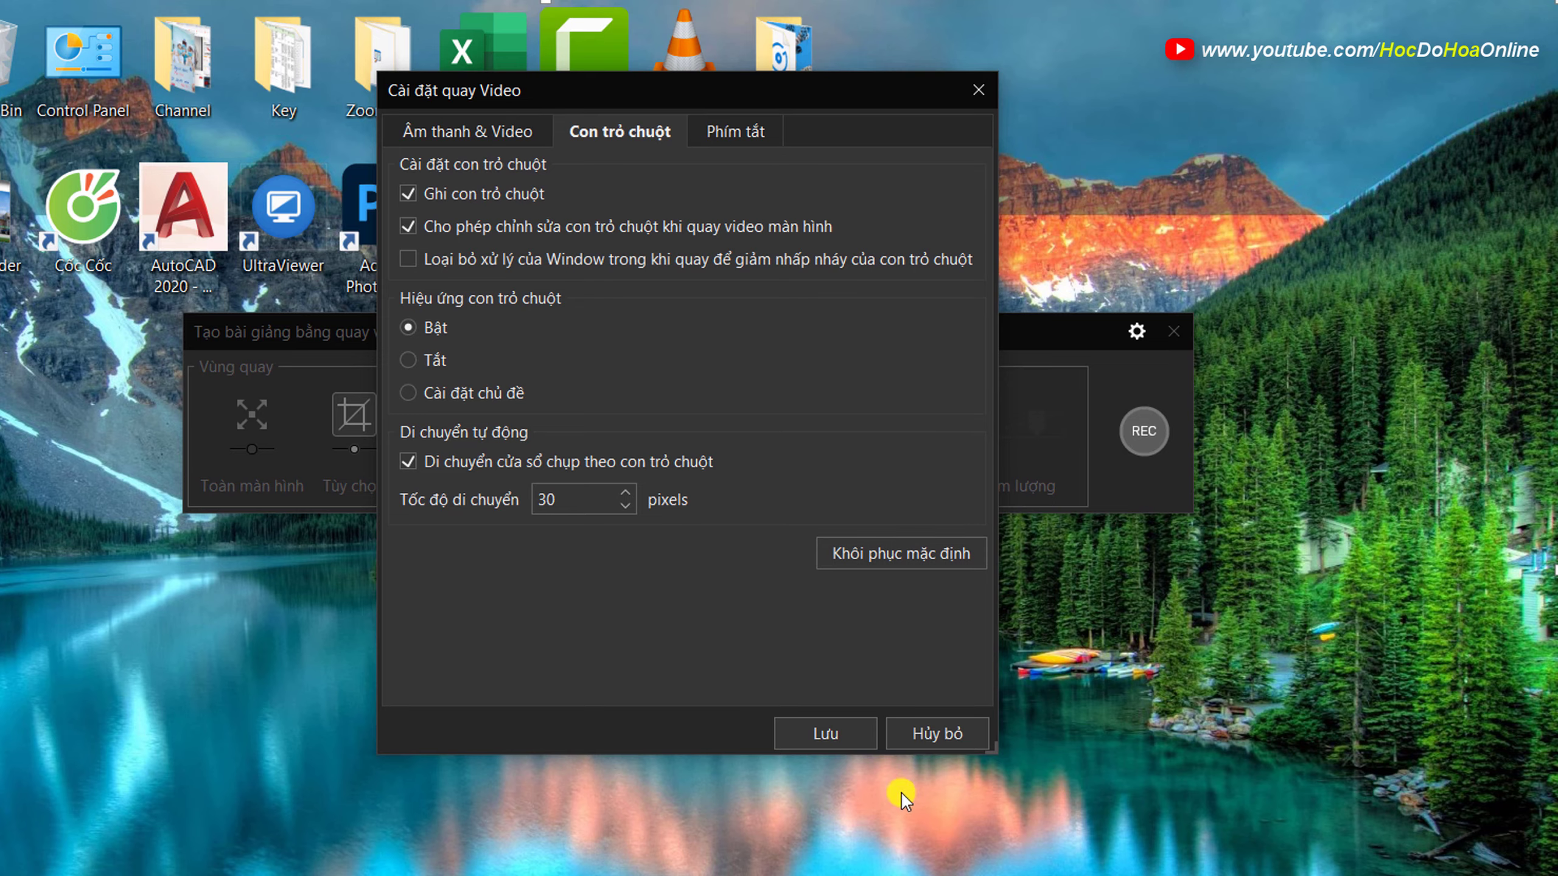
click(820, 734)
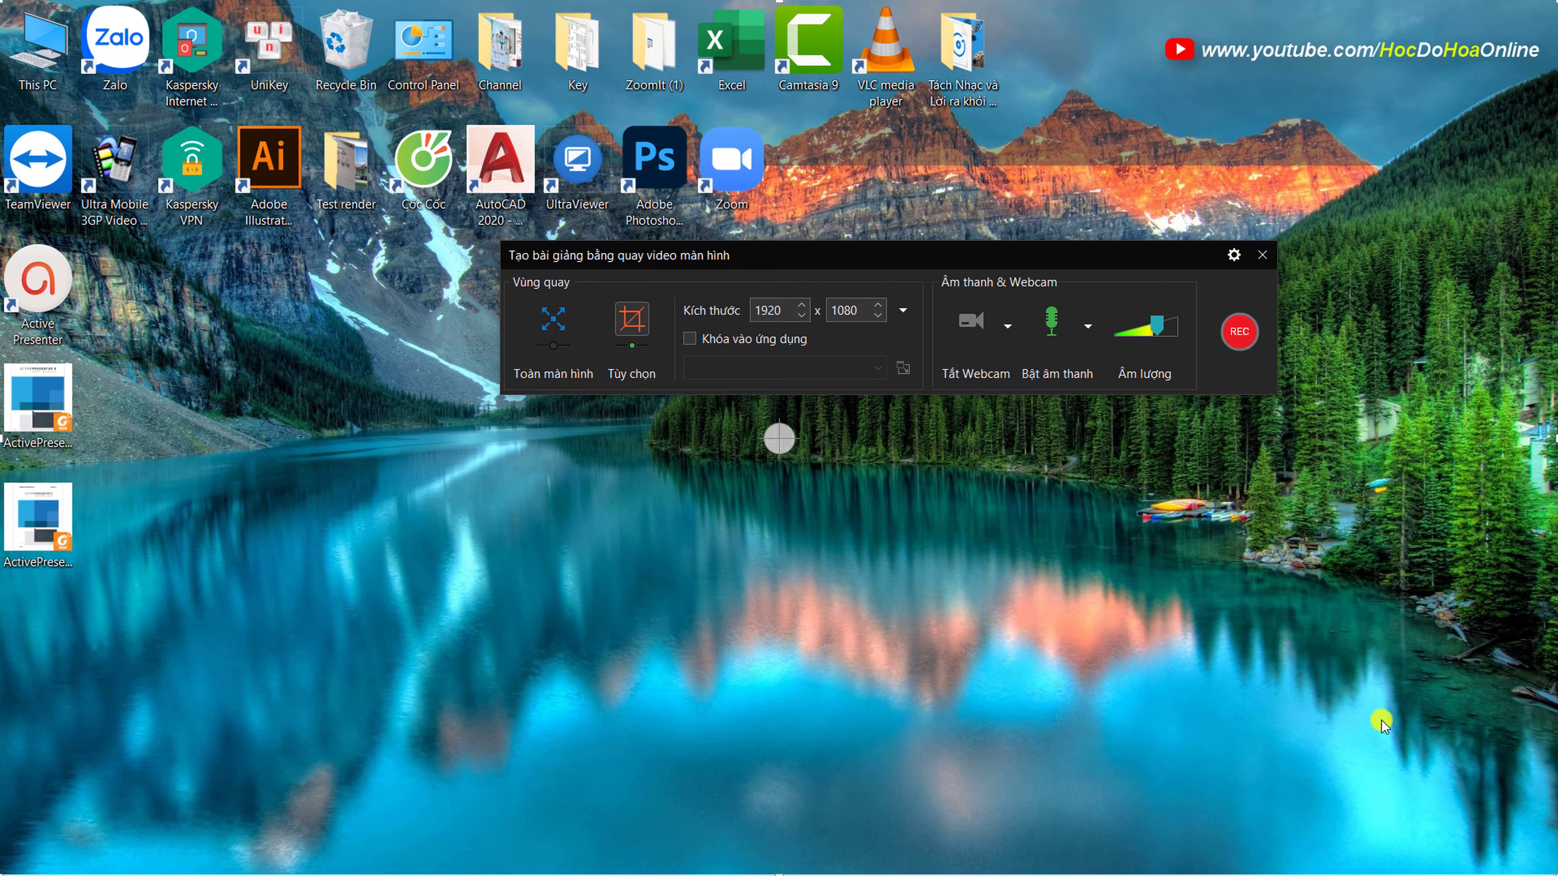
Start the screen recording, switch to the ActivePresenter8_UserManual_vi.pdf manual in Foxit PDF Reader and browse its table of contents.
click(1239, 334)
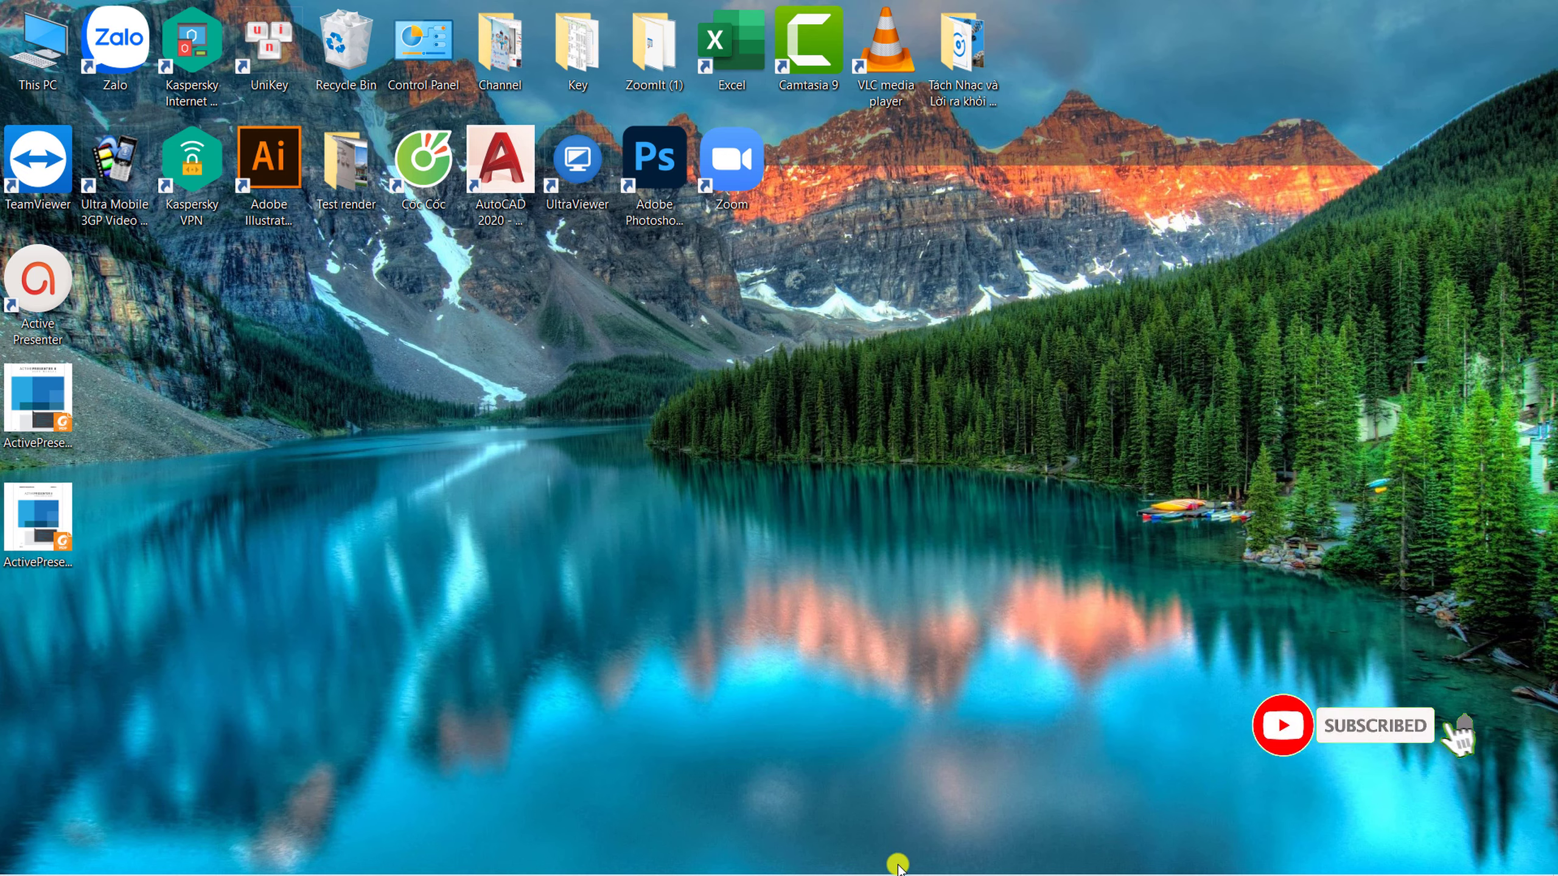
mouse_move(895, 871)
click(728, 856)
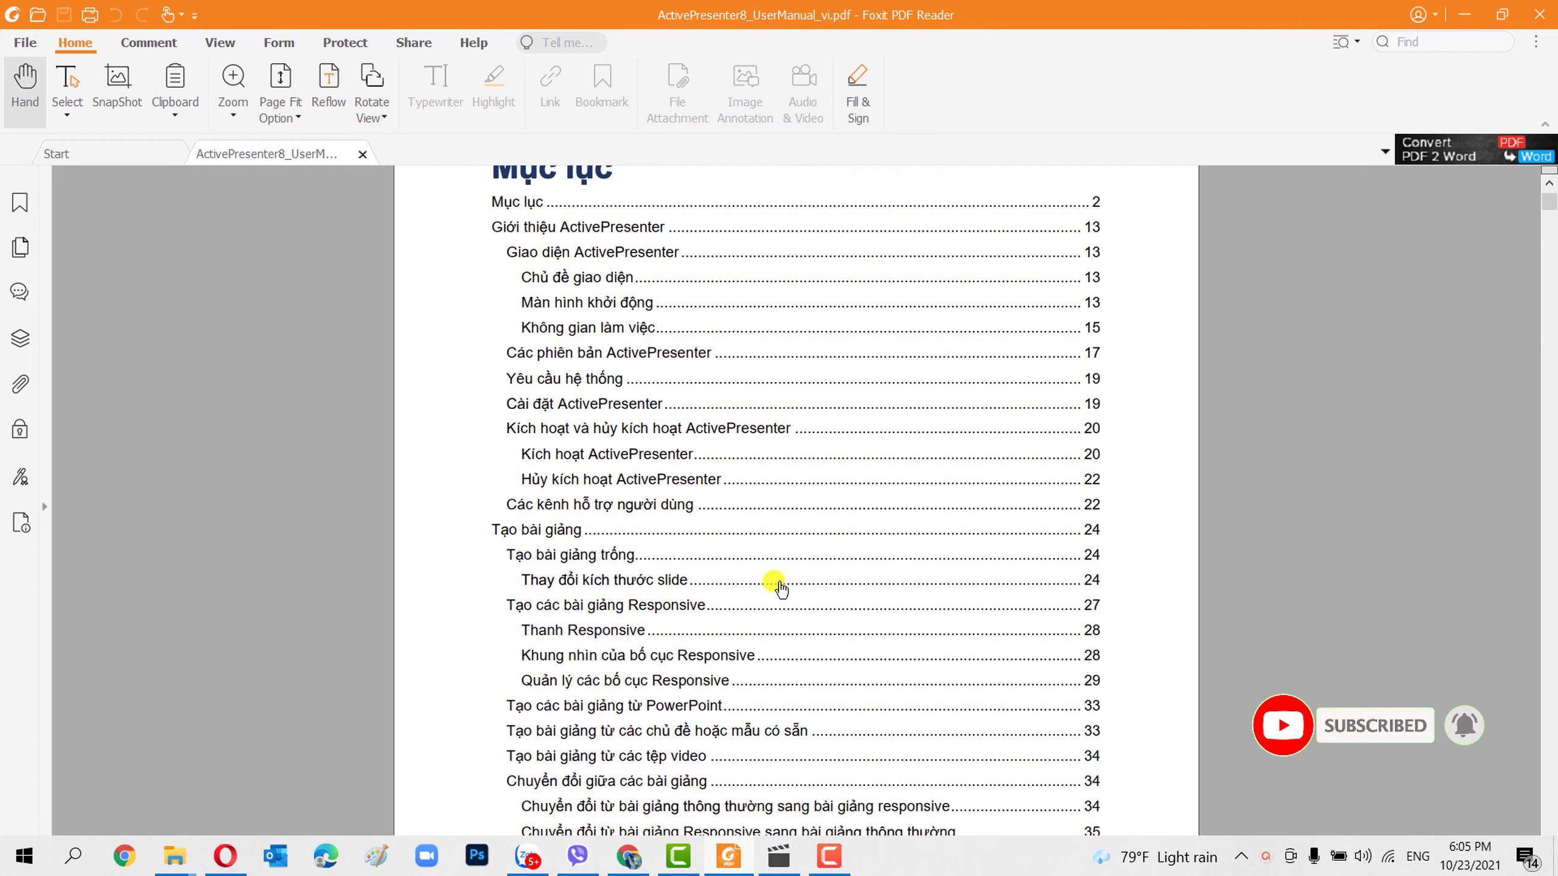
scroll(760, 515, up, 3)
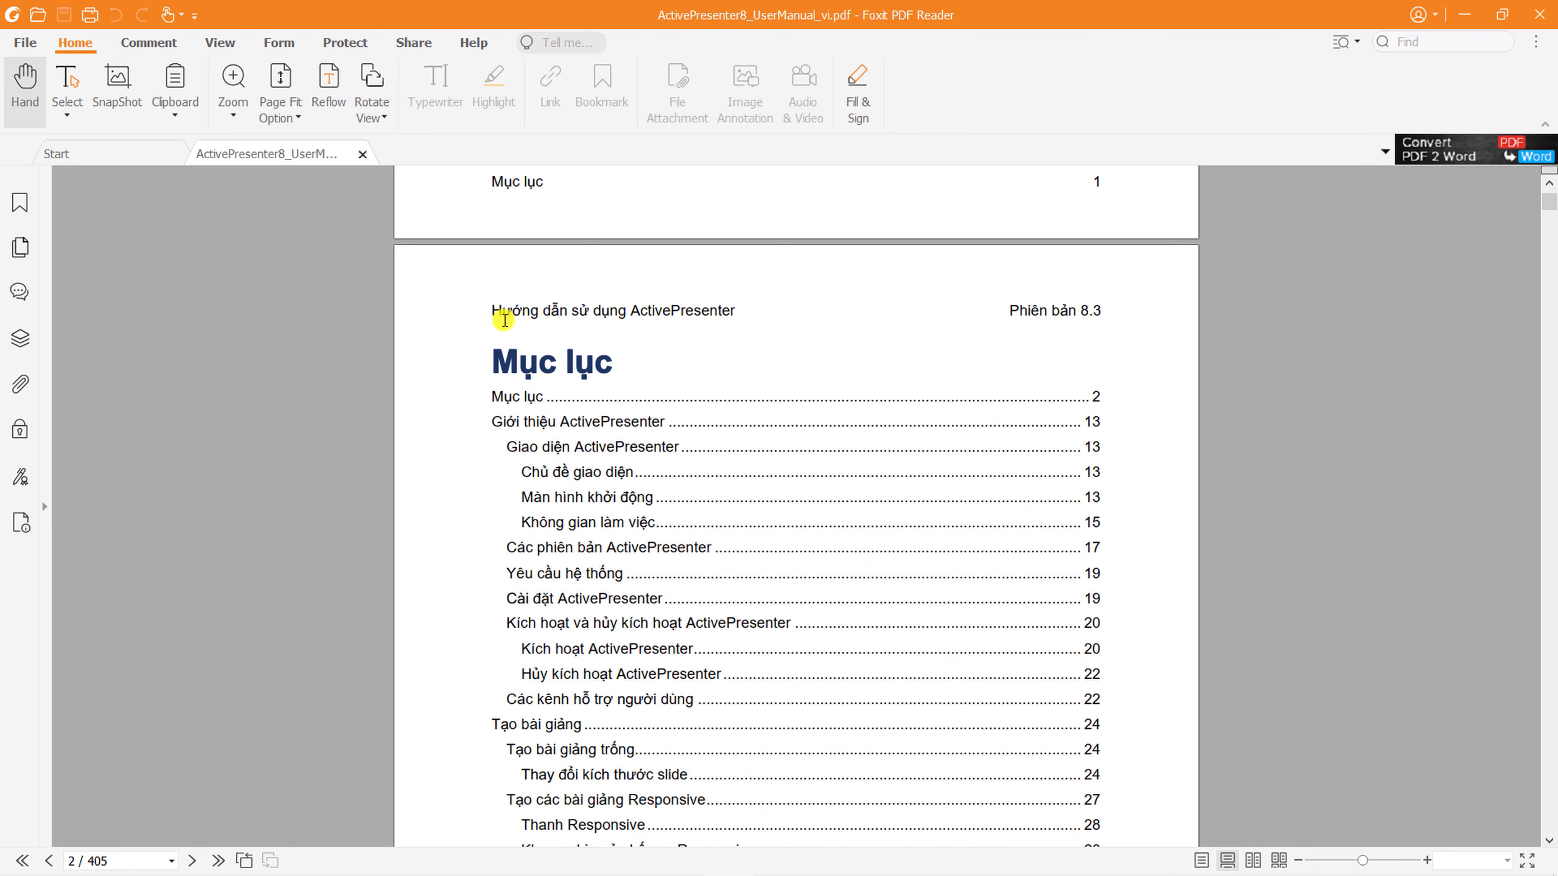
scroll(634, 395, down, 2)
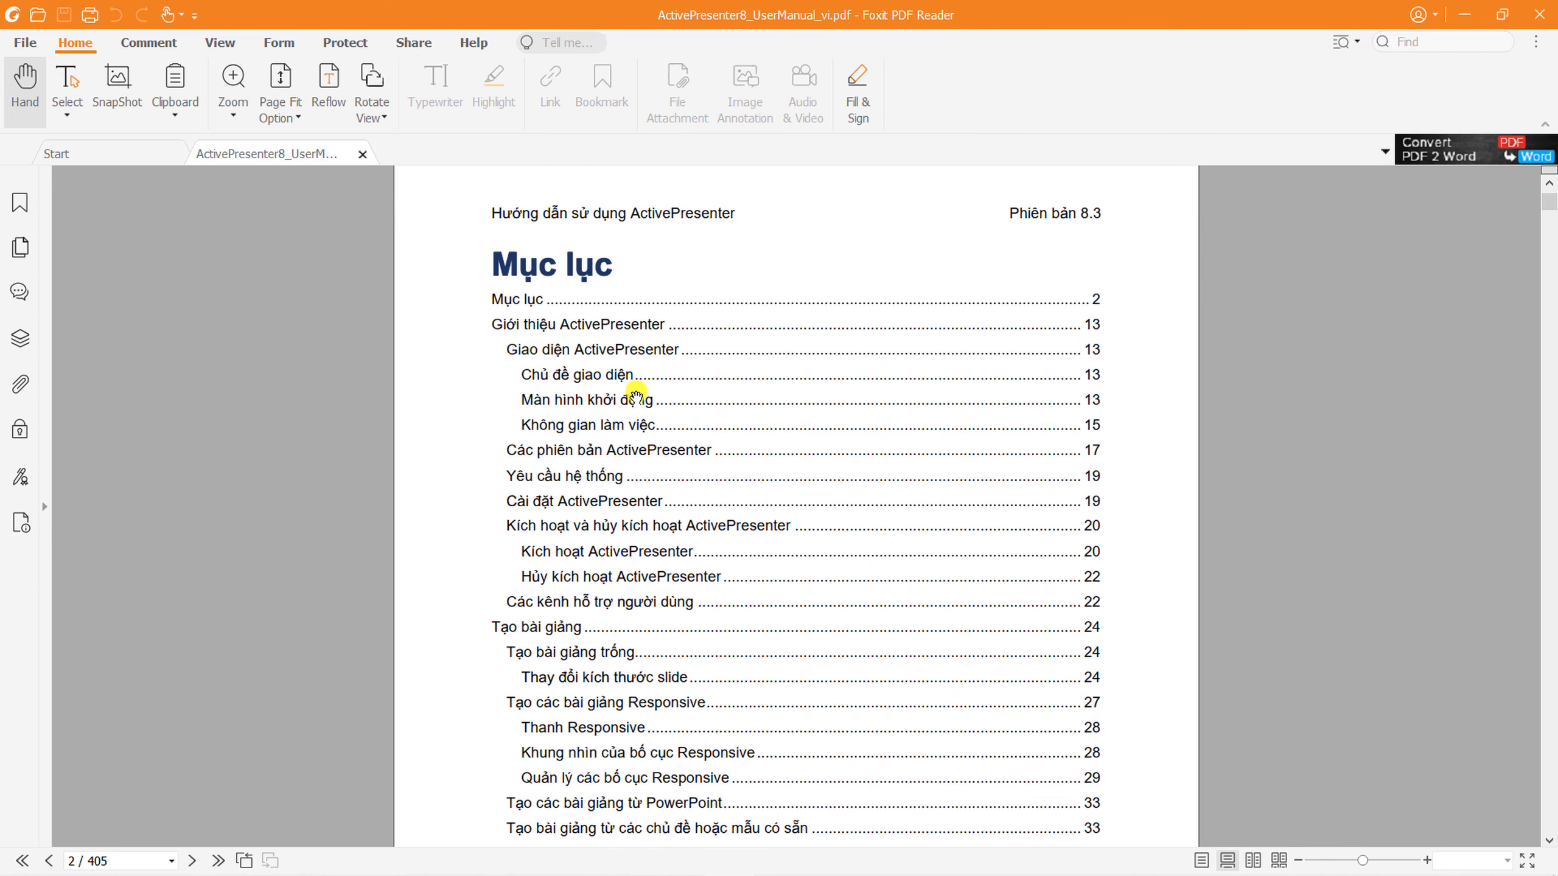
scroll(614, 380, down, 1)
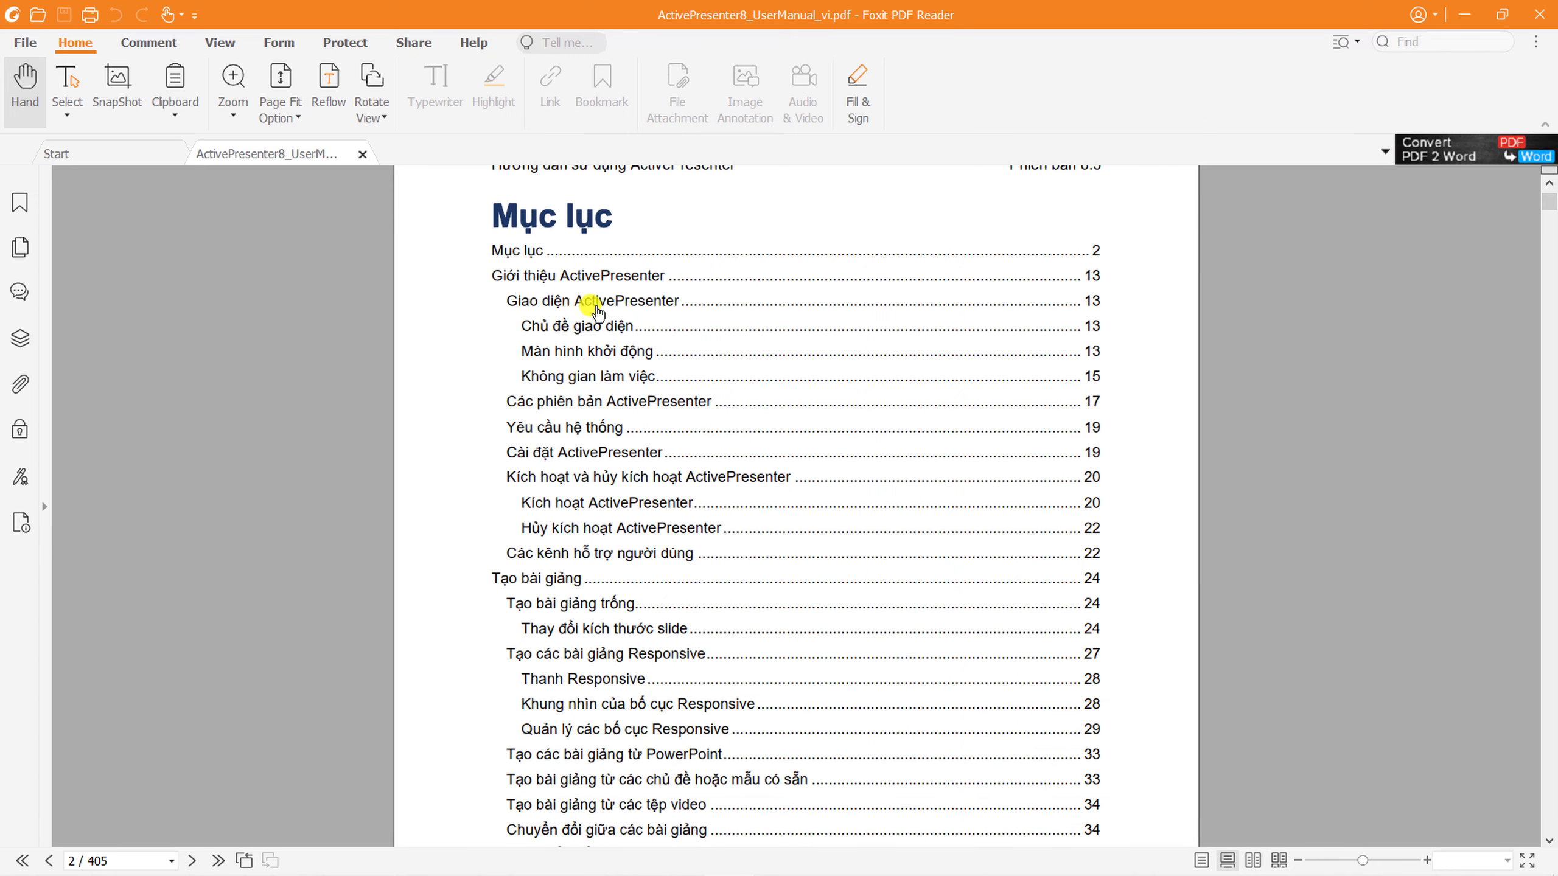
Scroll through the manual's table of contents while the recording runs, and minimize the PDF reader to show the desktop.
scroll(602, 368, down, 2)
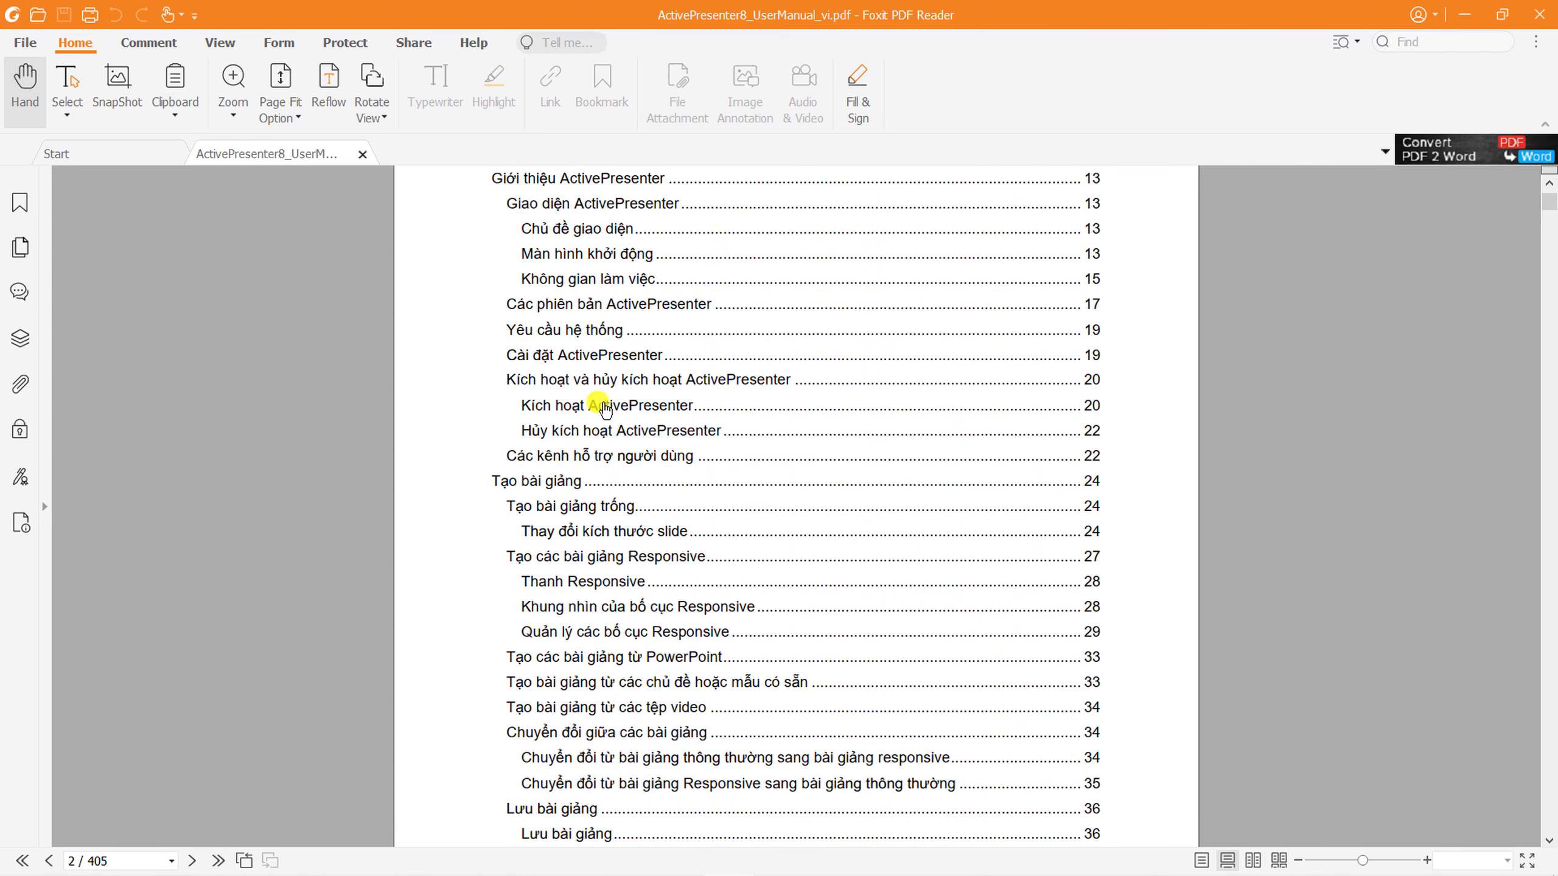
scroll(612, 355, up, 3)
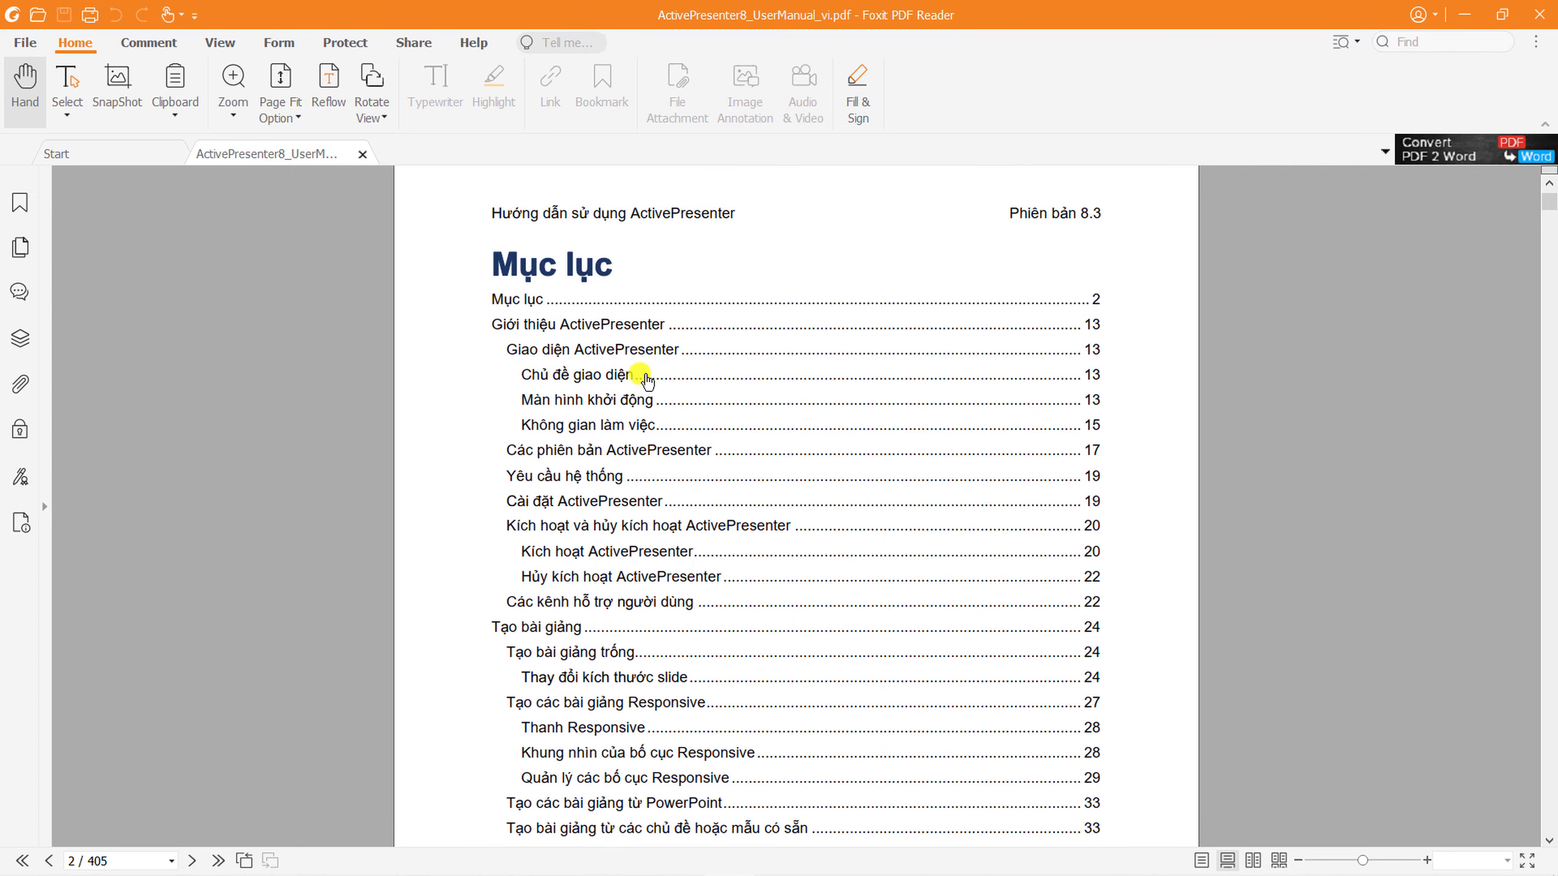
scroll(647, 417, down, 4)
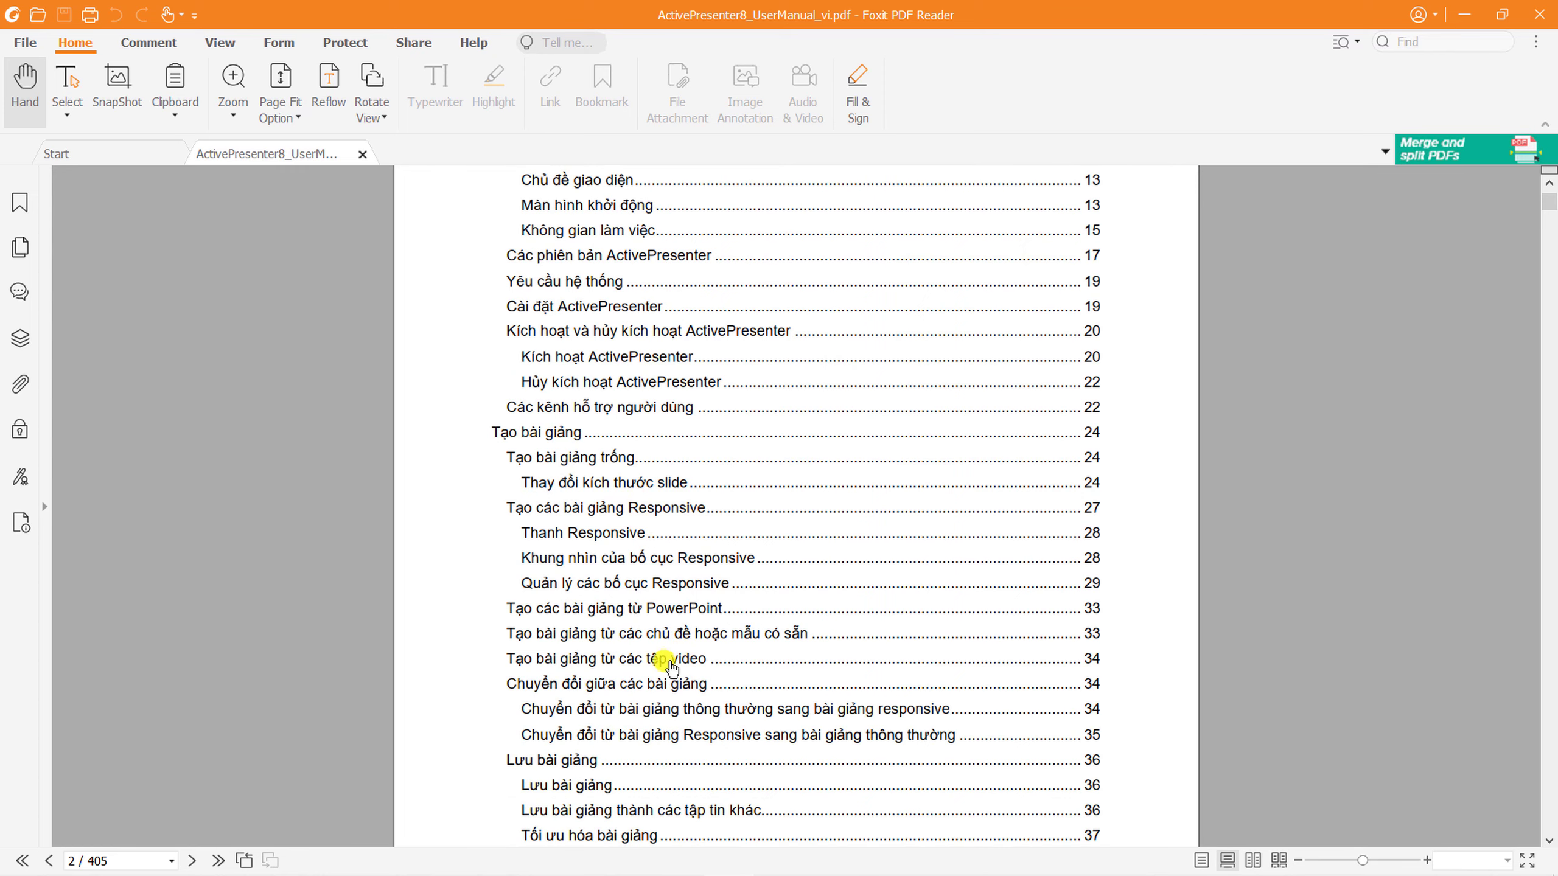
scroll(675, 613, down, 1)
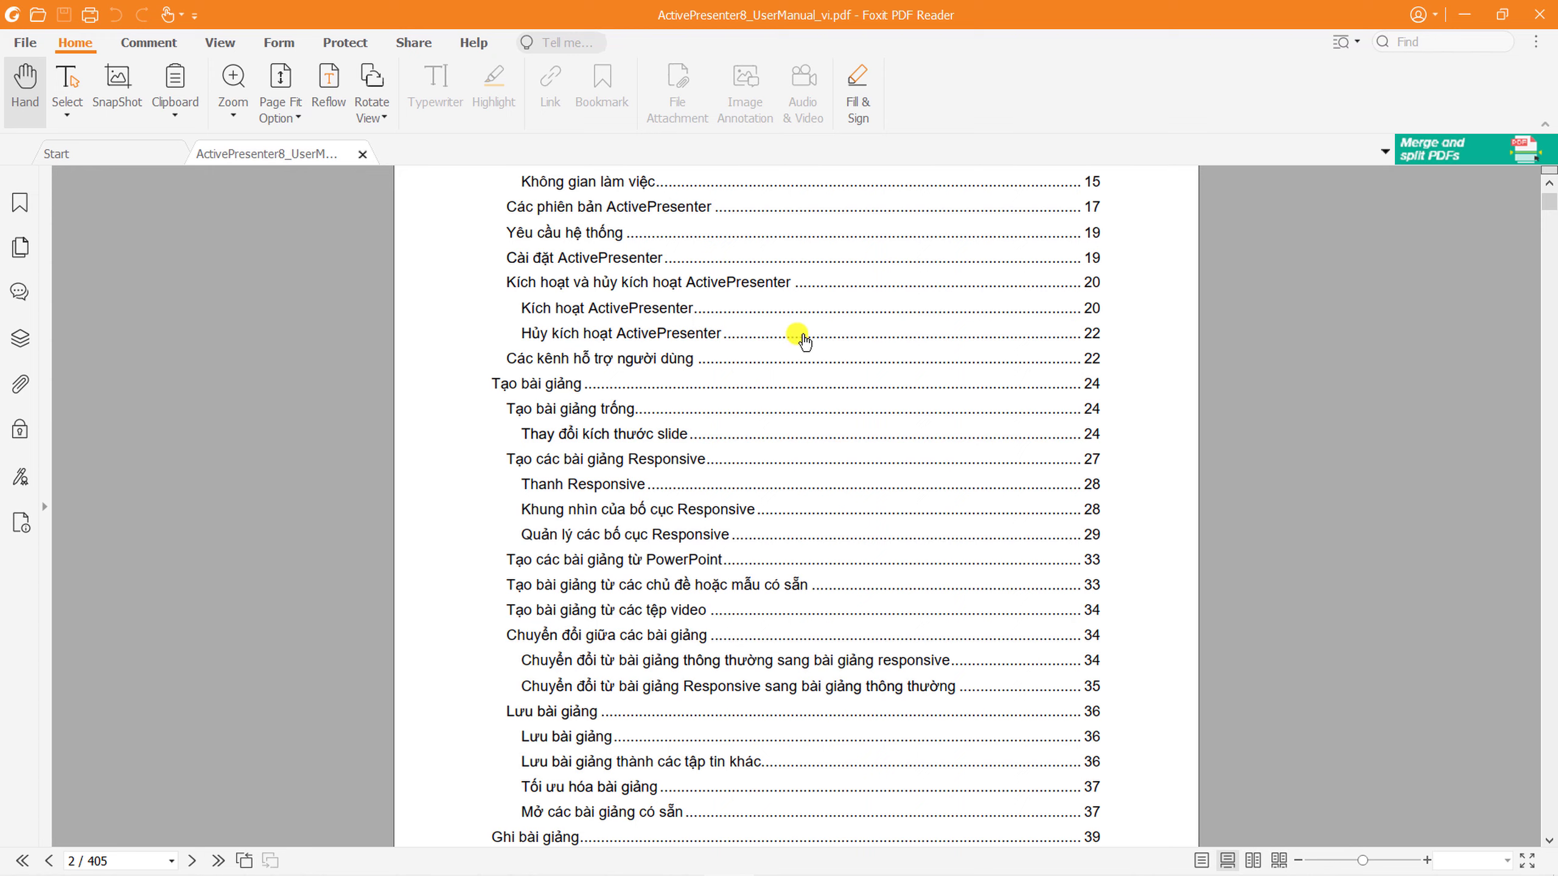
click(1470, 16)
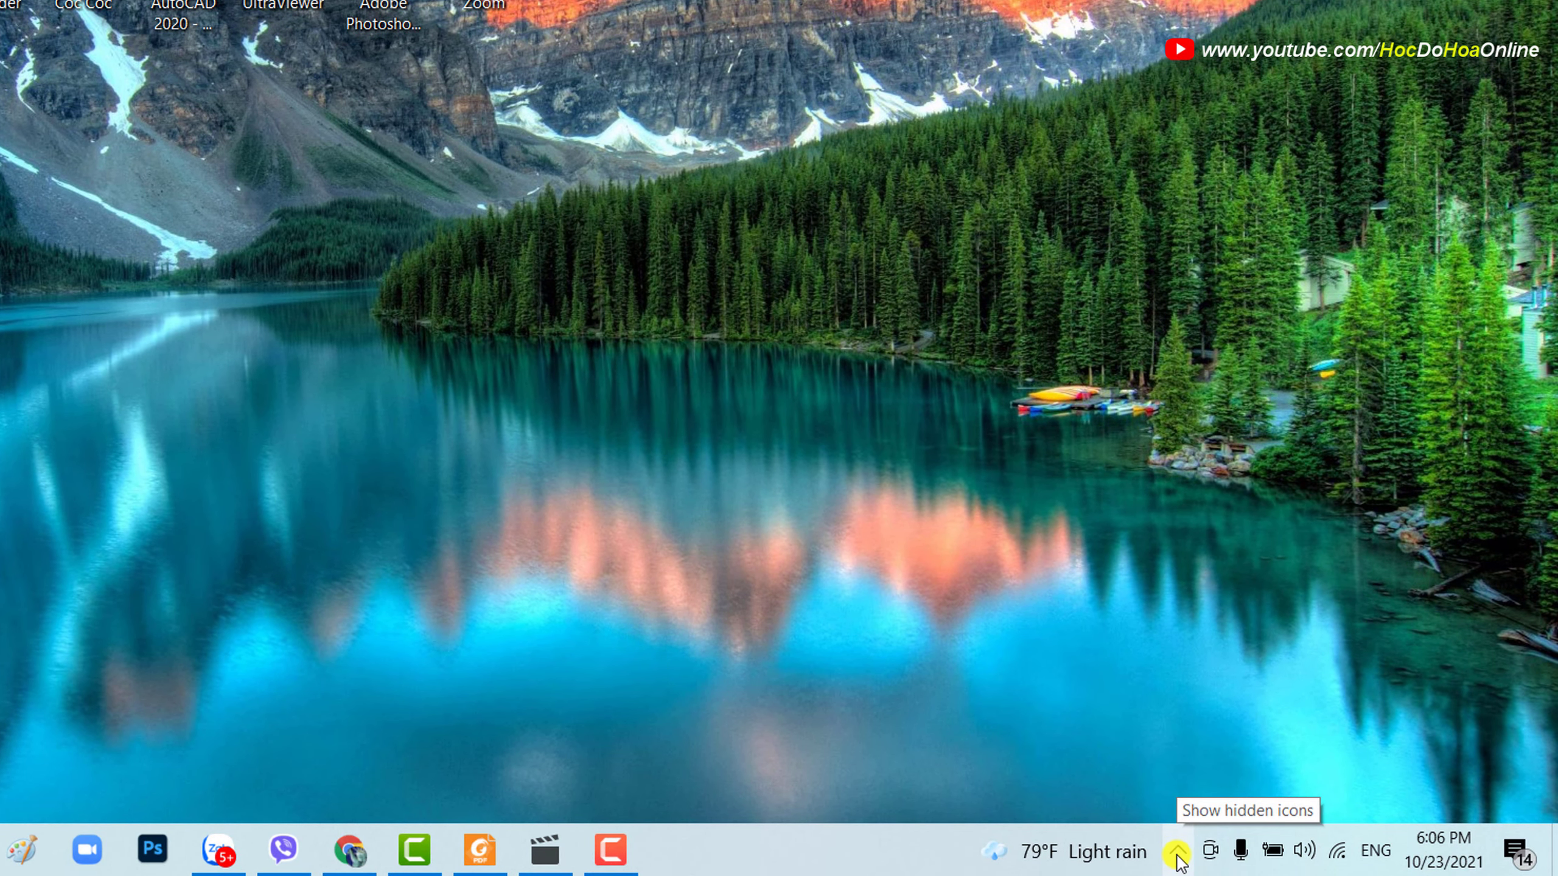
Bring up the screen recording toolbar from the hidden tray icons, check the audio level, and stop the recording.
click(1177, 855)
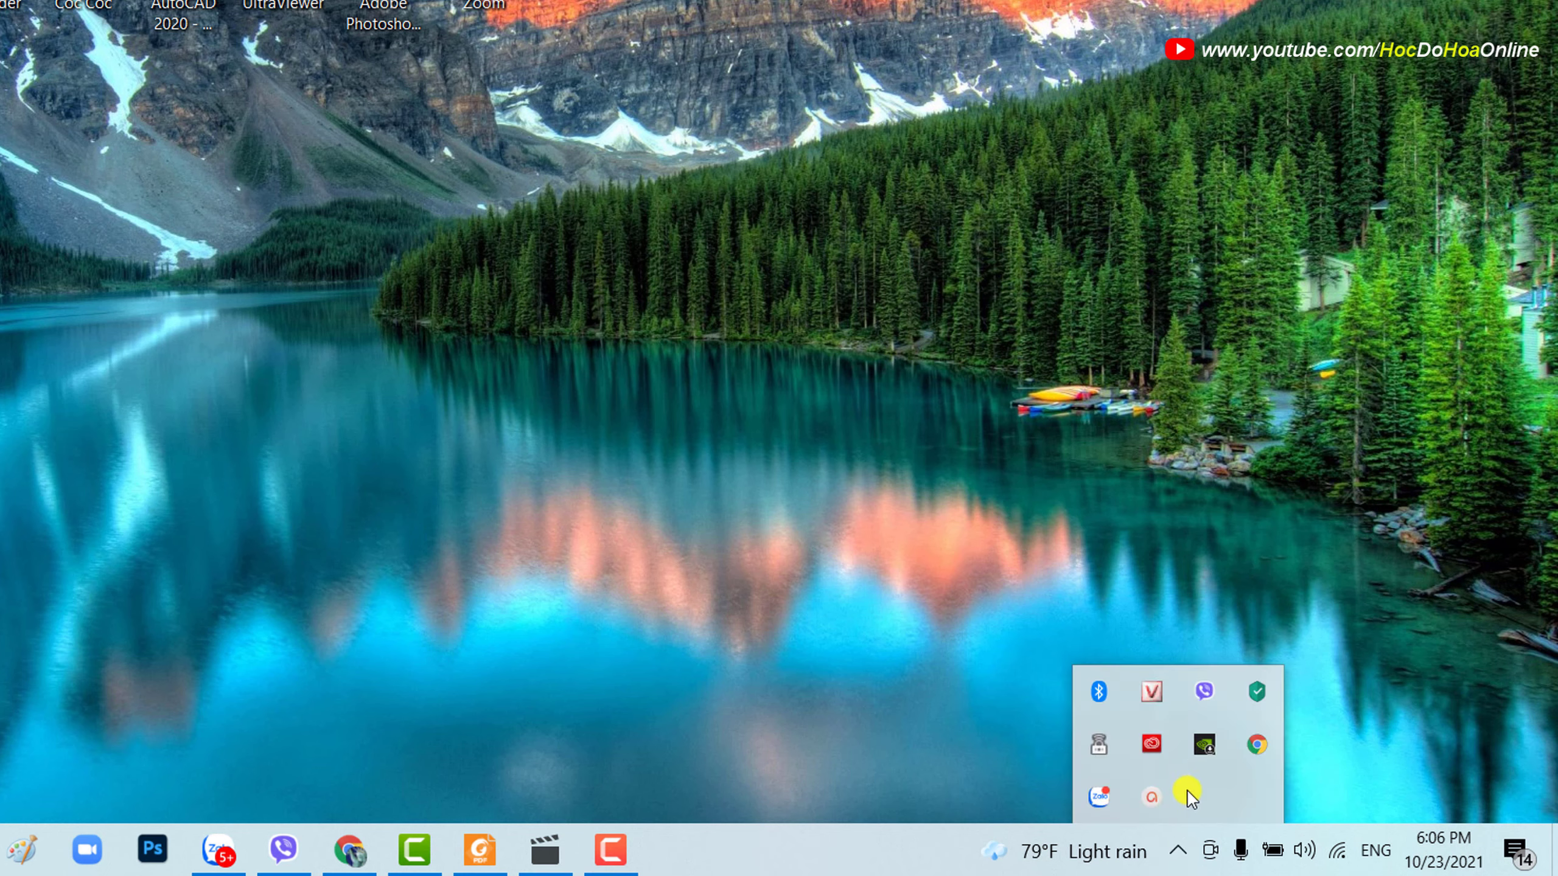
click(1153, 804)
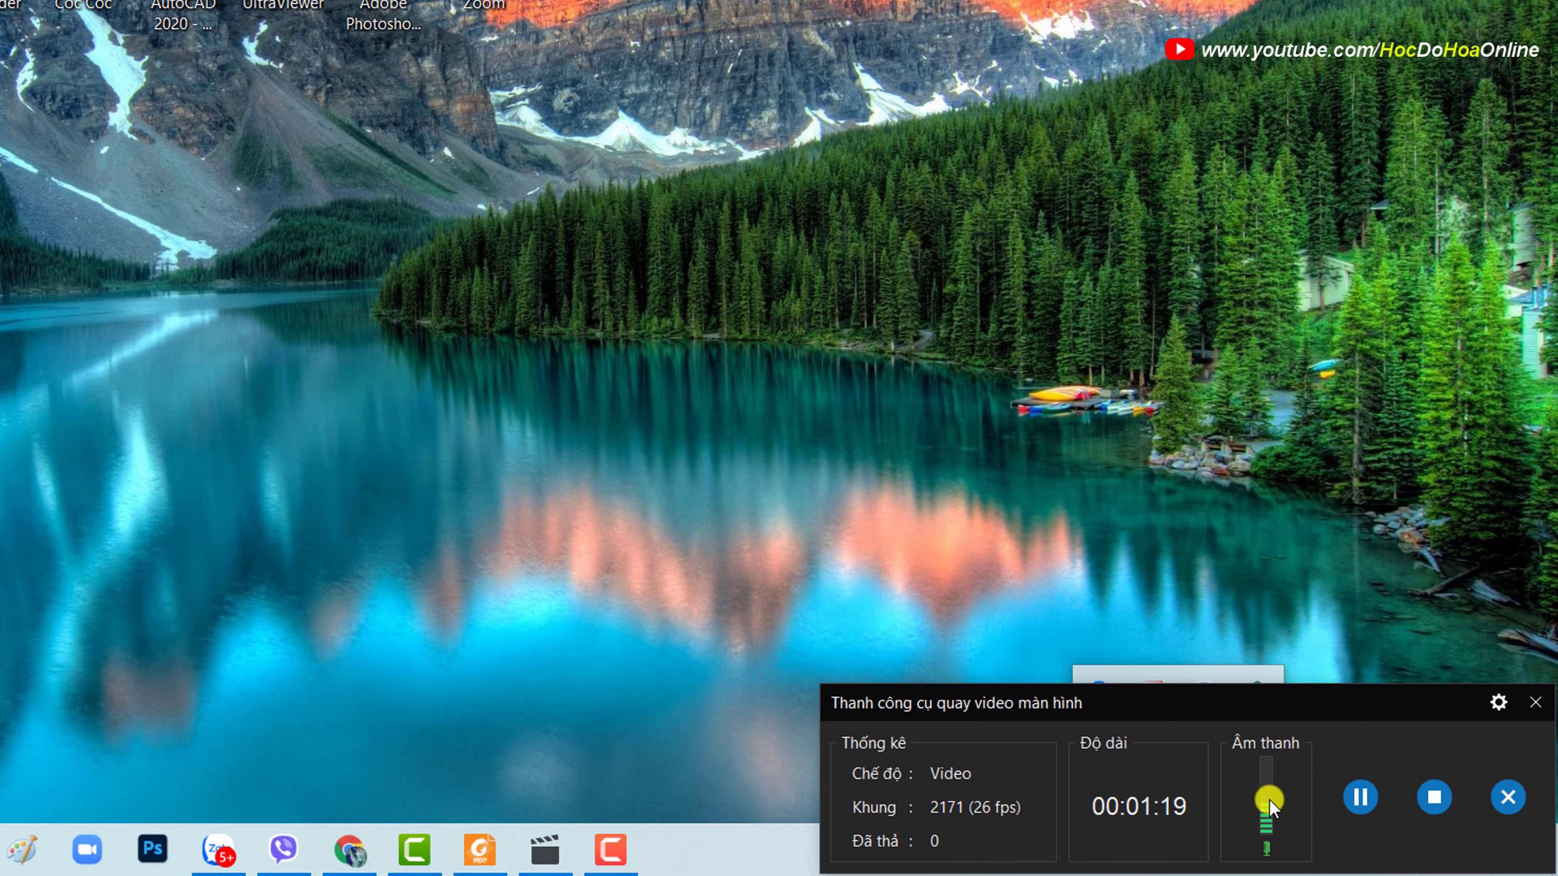
drag(1267, 799, 1277, 859)
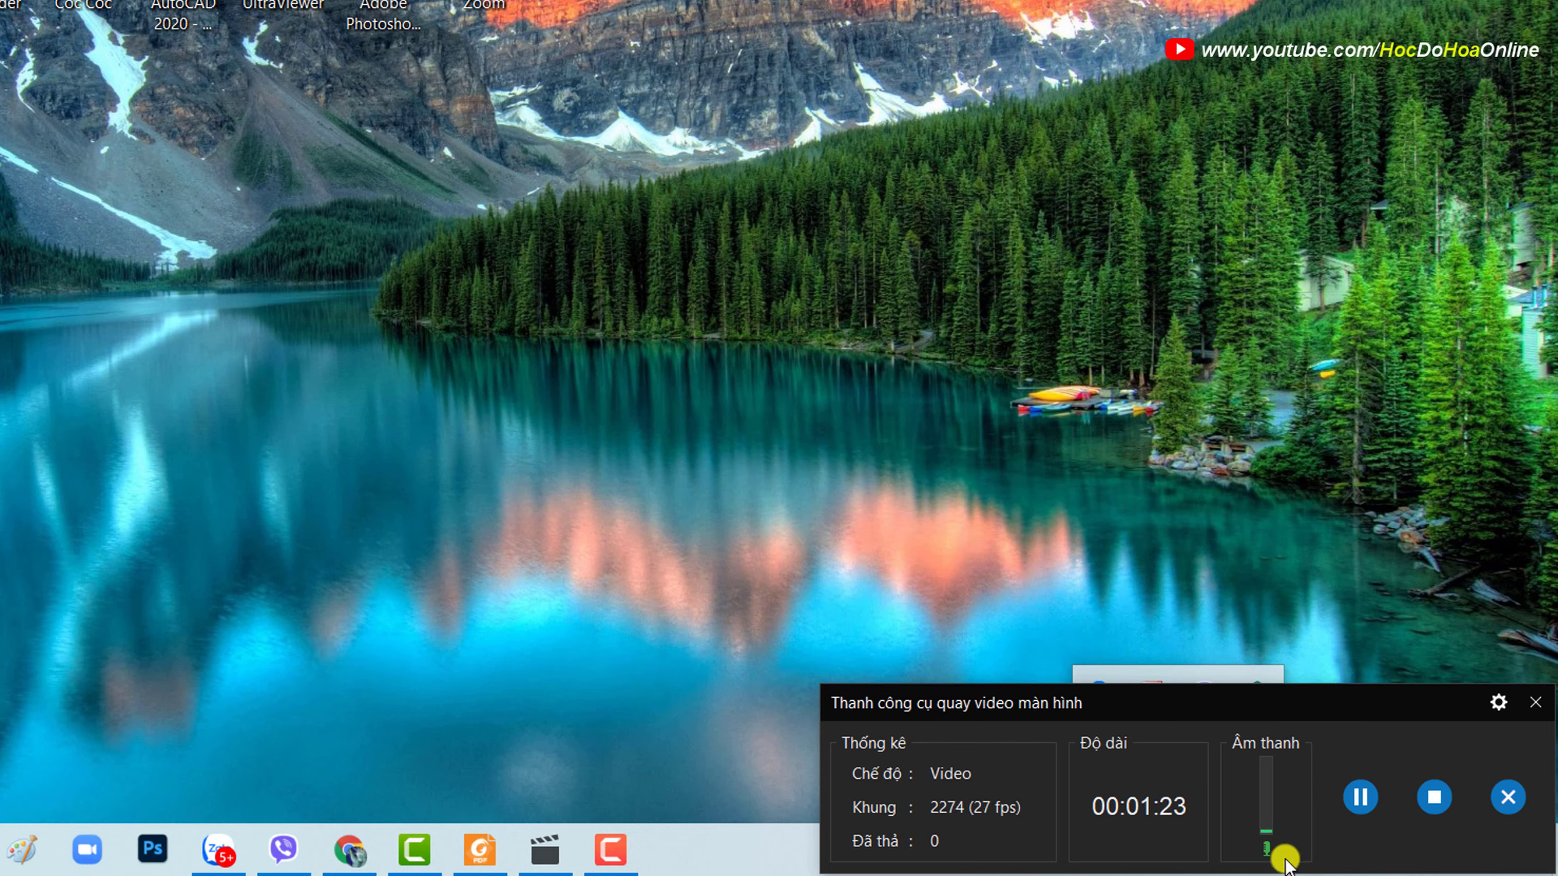
click(1357, 805)
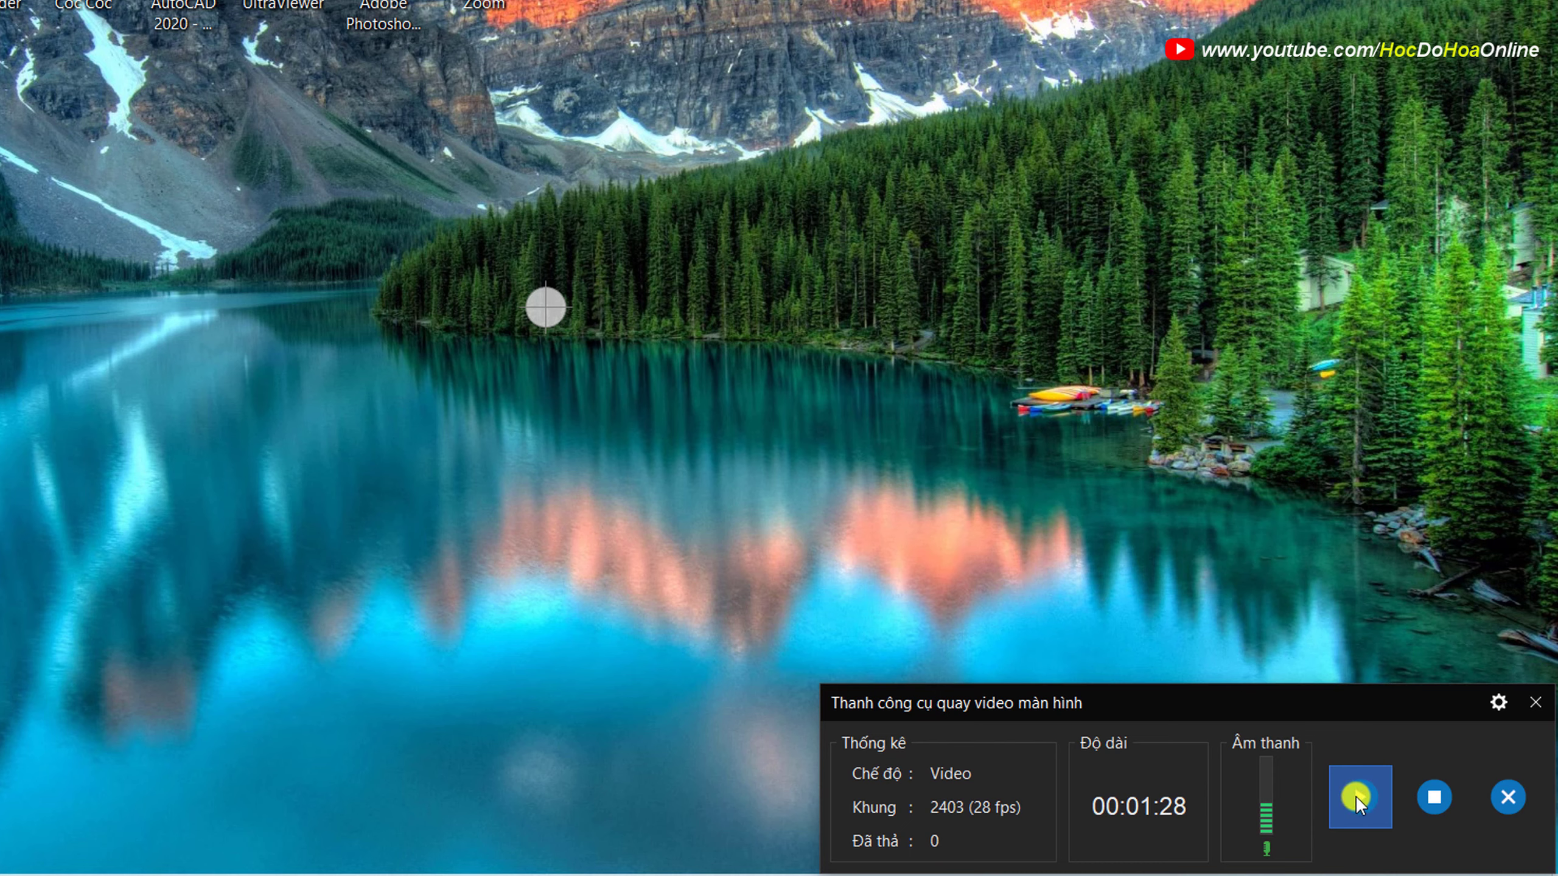
click(1357, 800)
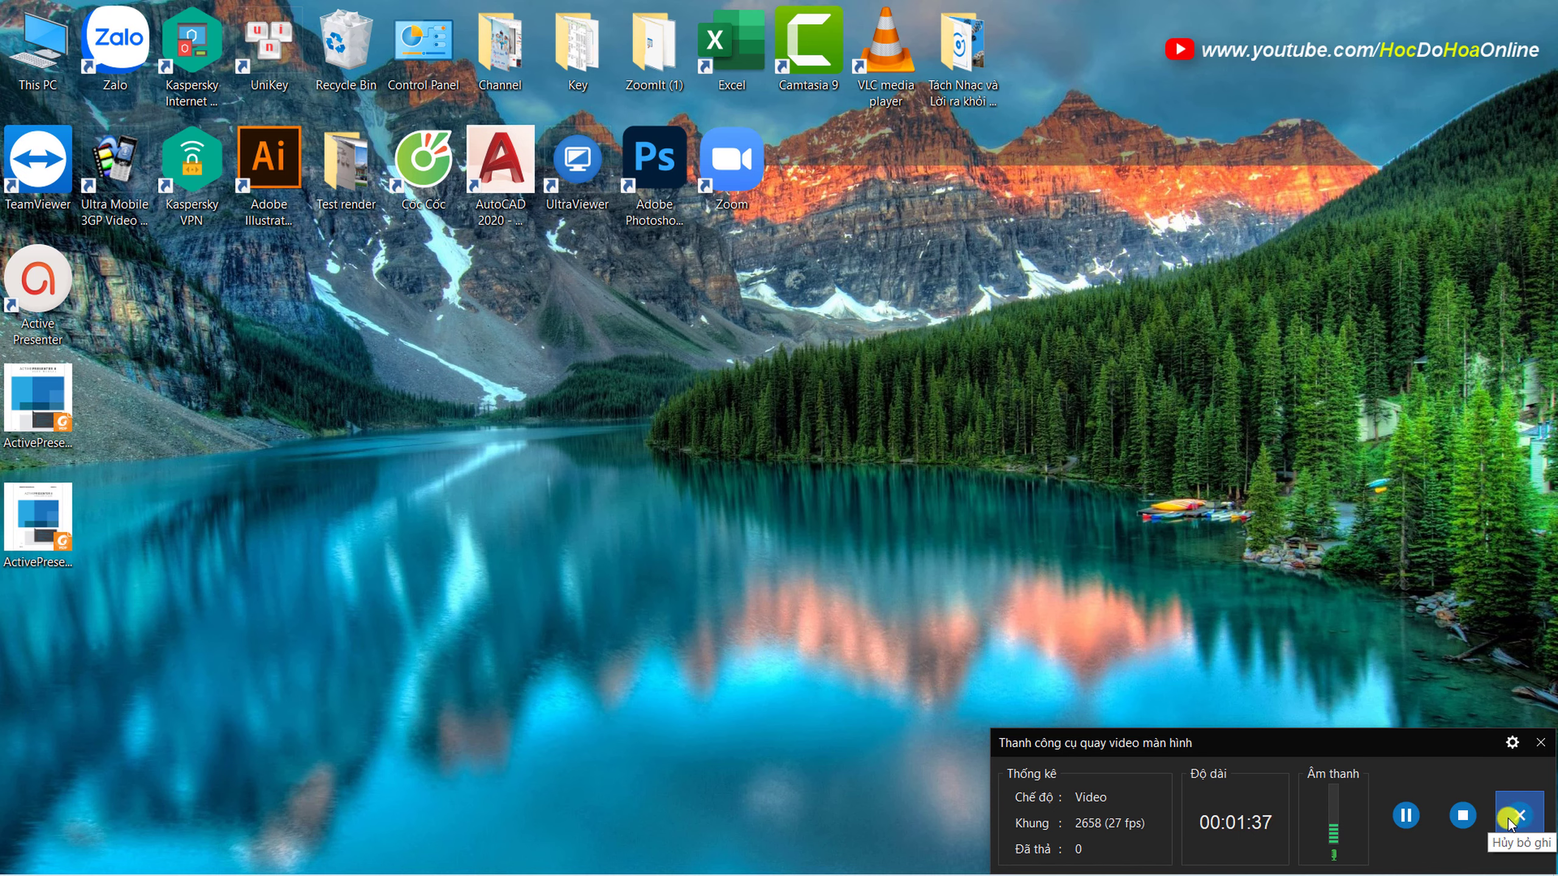
click(1462, 819)
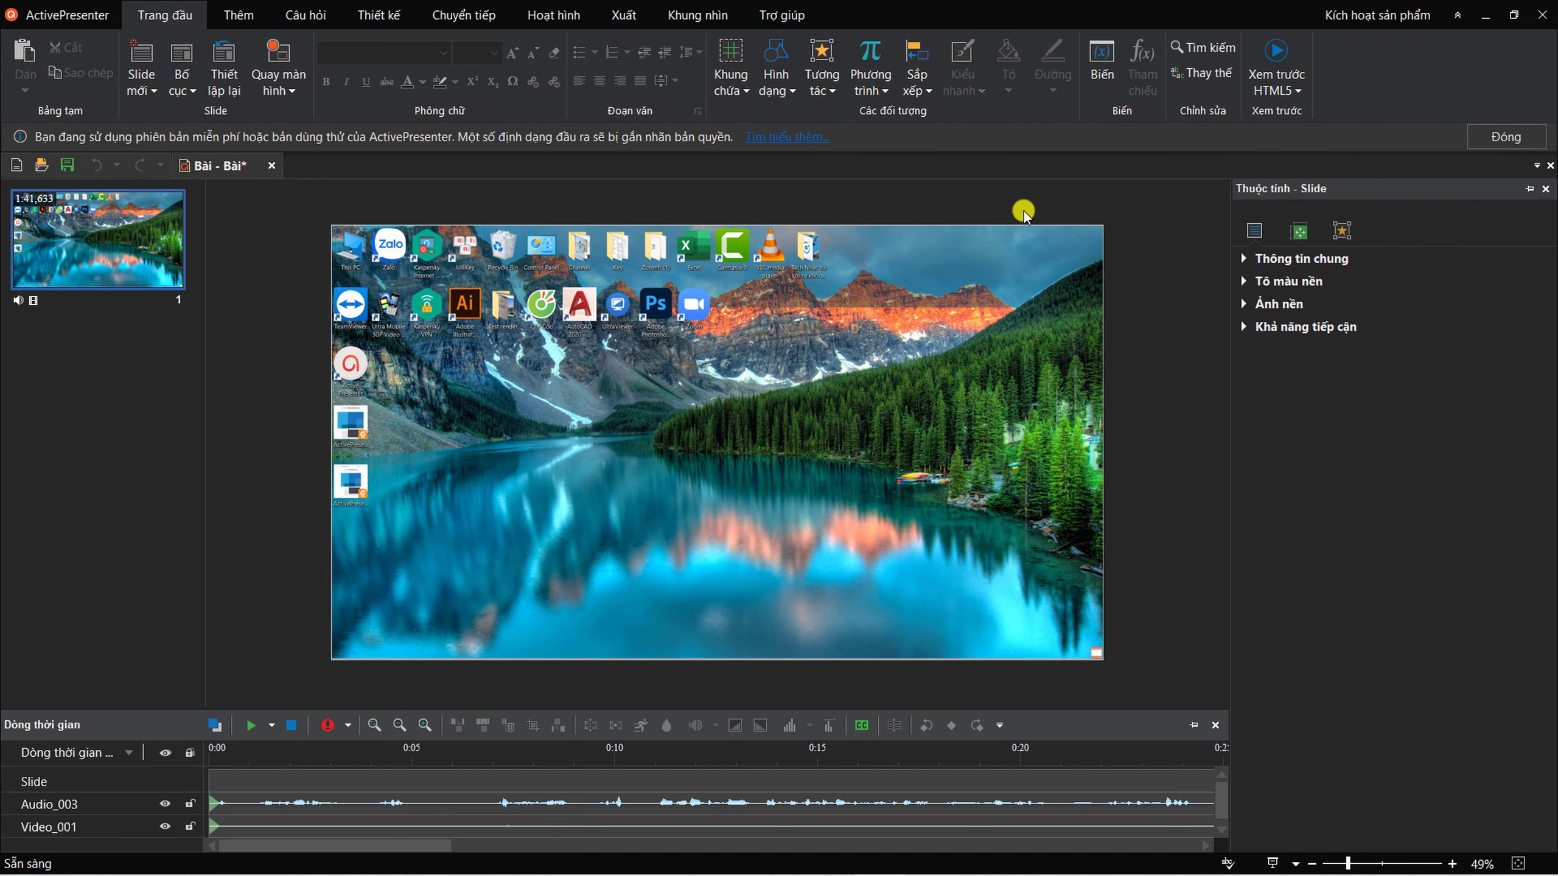
Select the recorded slide and examine its Audio_003 and Video_001 tracks in the timeline.
click(123, 273)
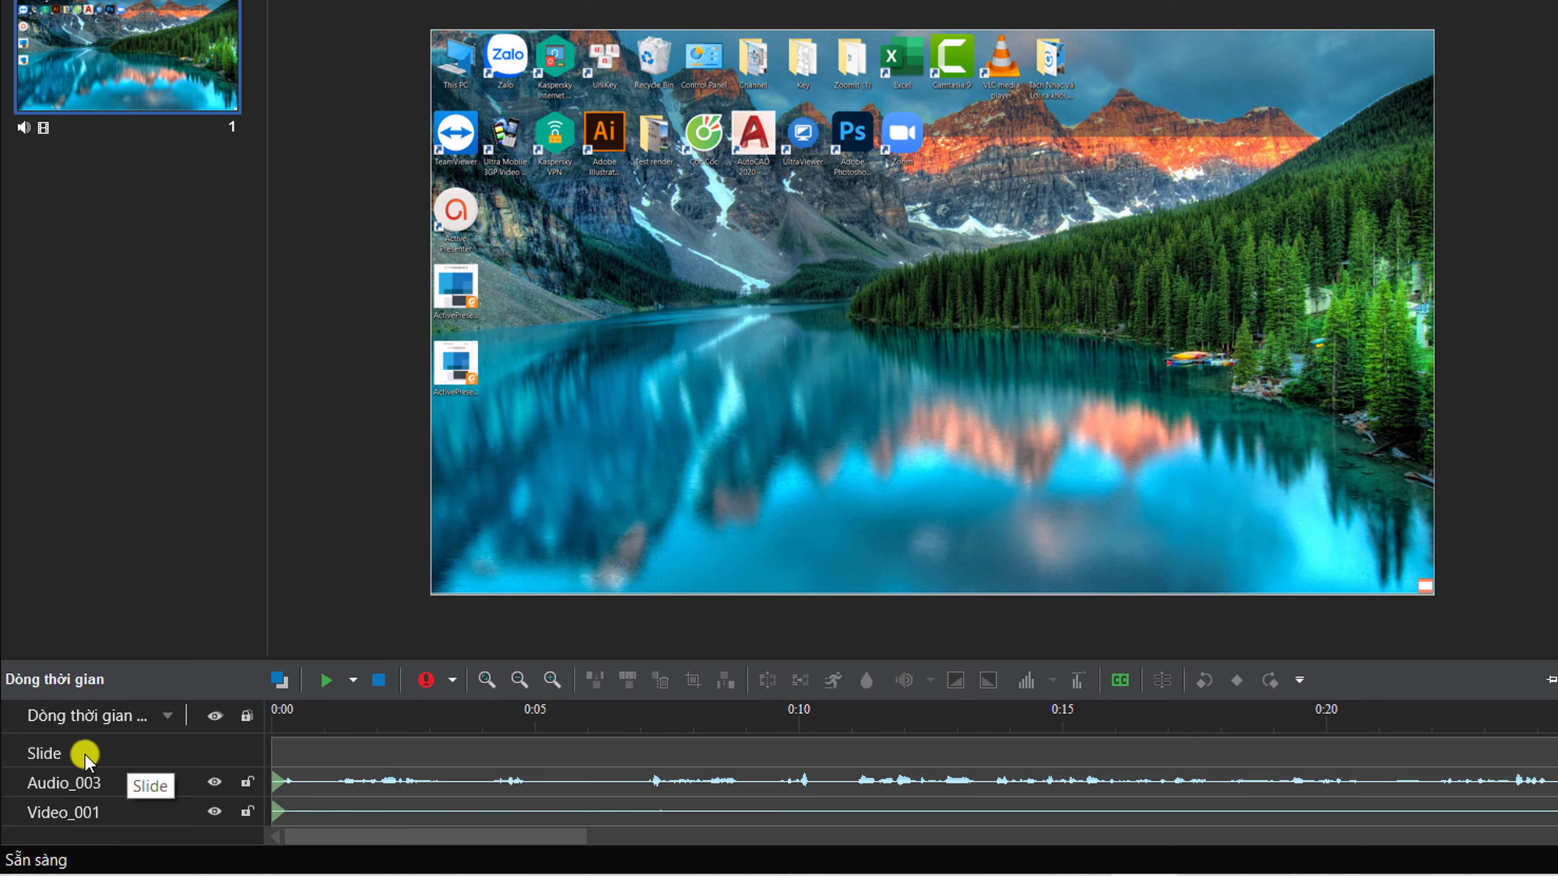
click(86, 785)
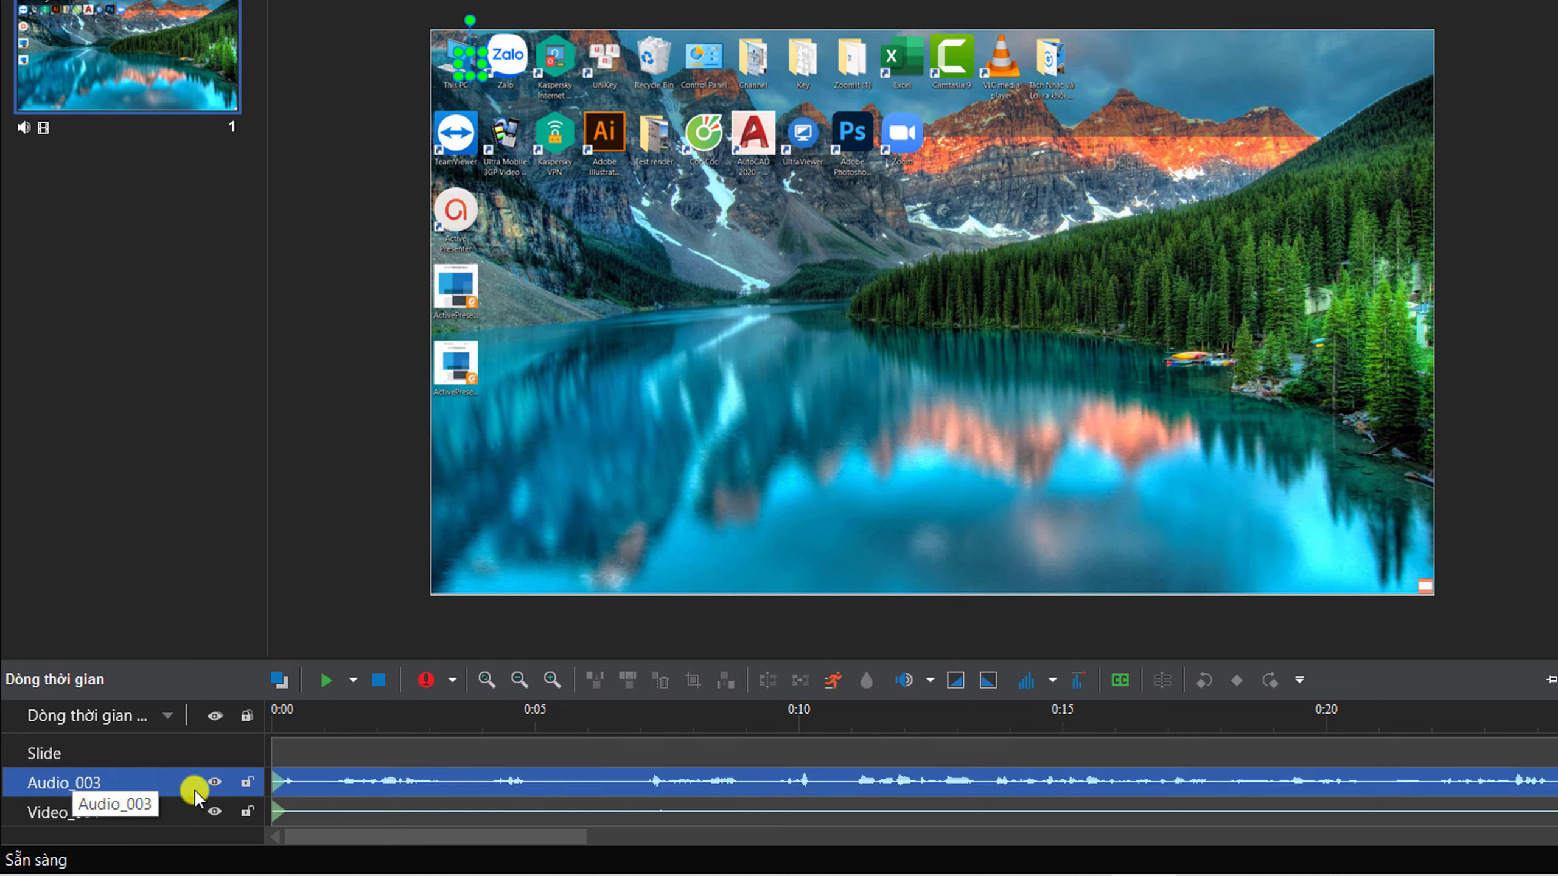
scroll(489, 835, down, 1)
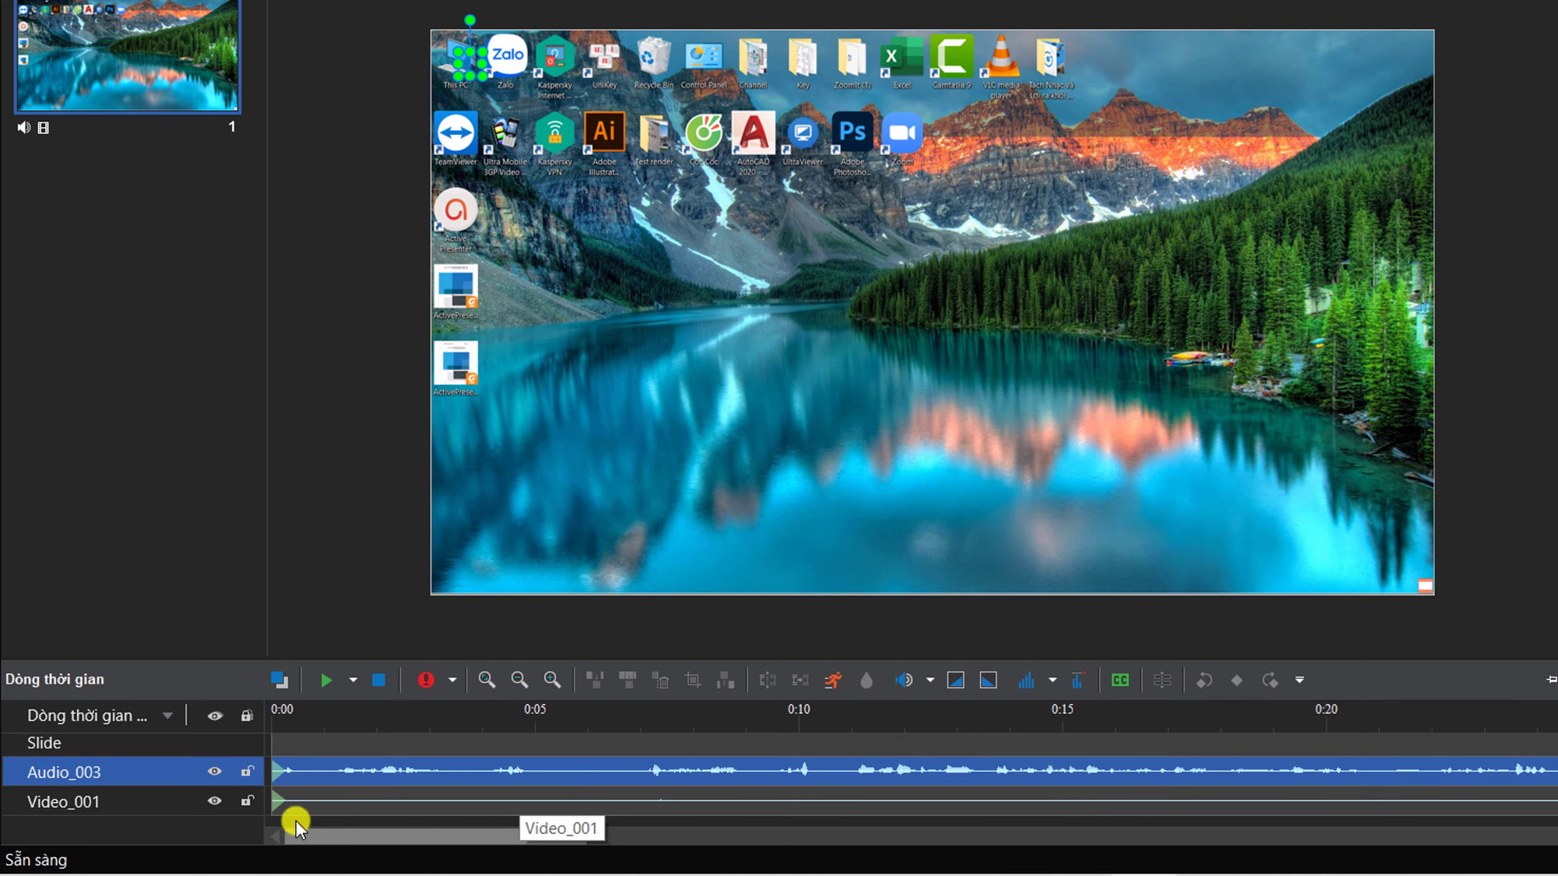
click(87, 800)
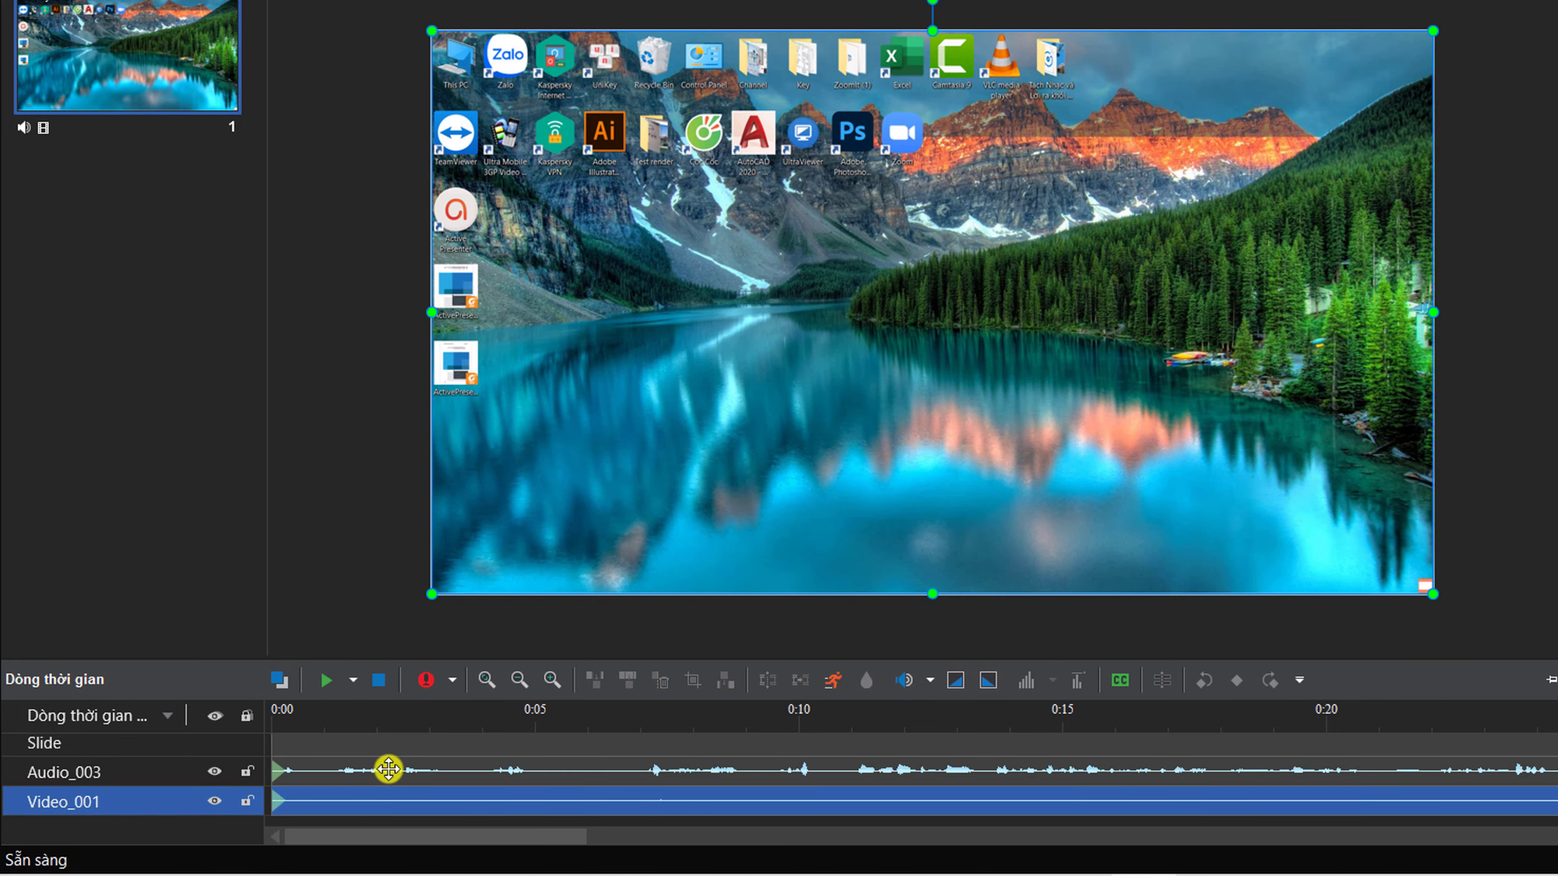
scroll(368, 786, up, 1)
click(65, 761)
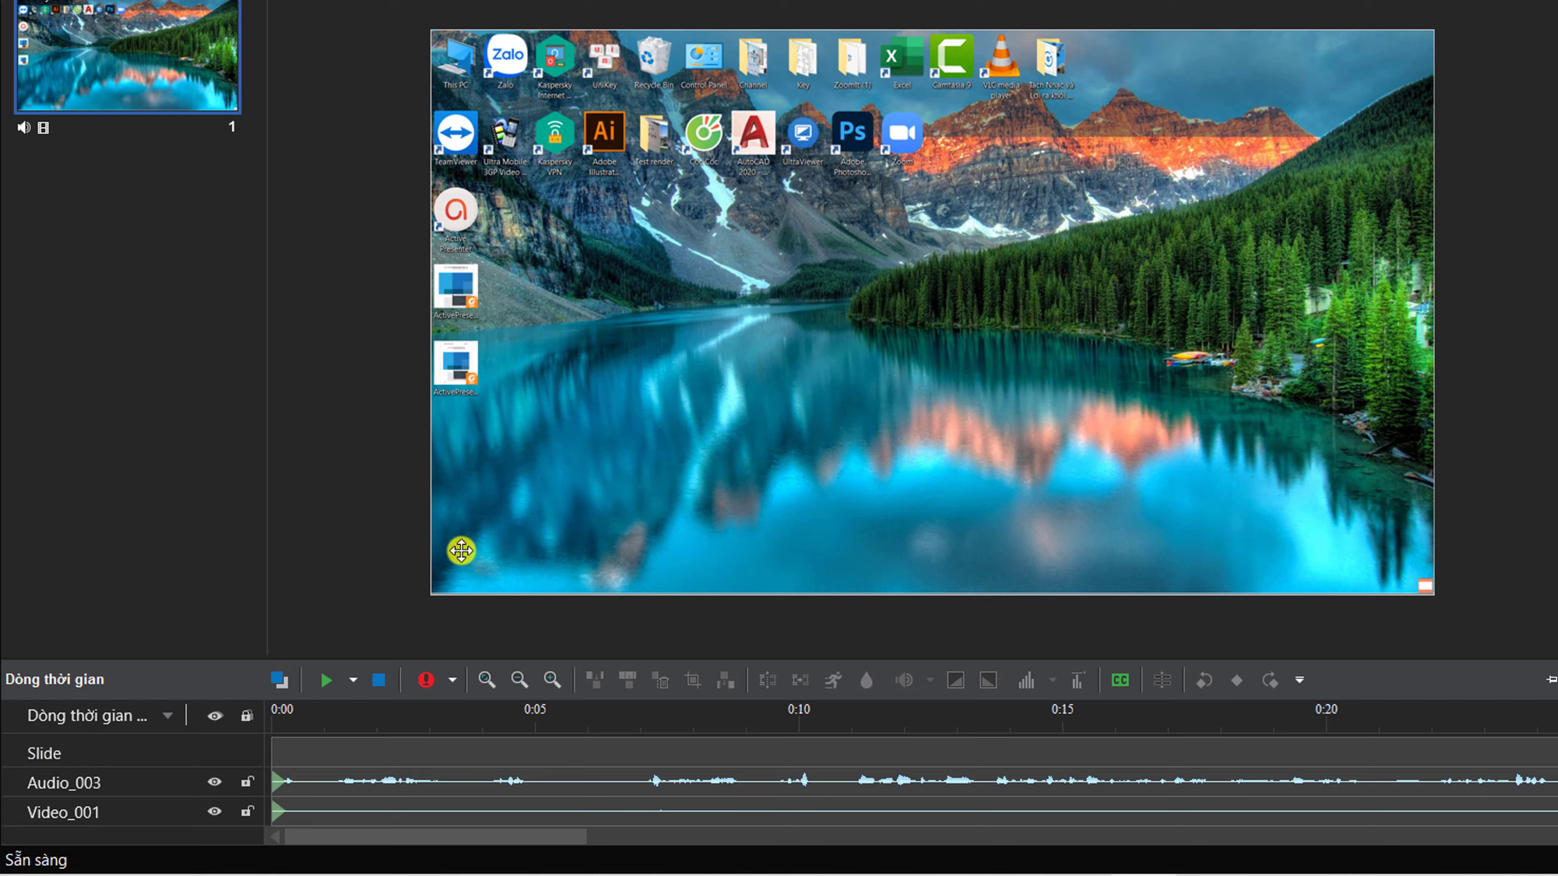
scroll(587, 783, down, 1)
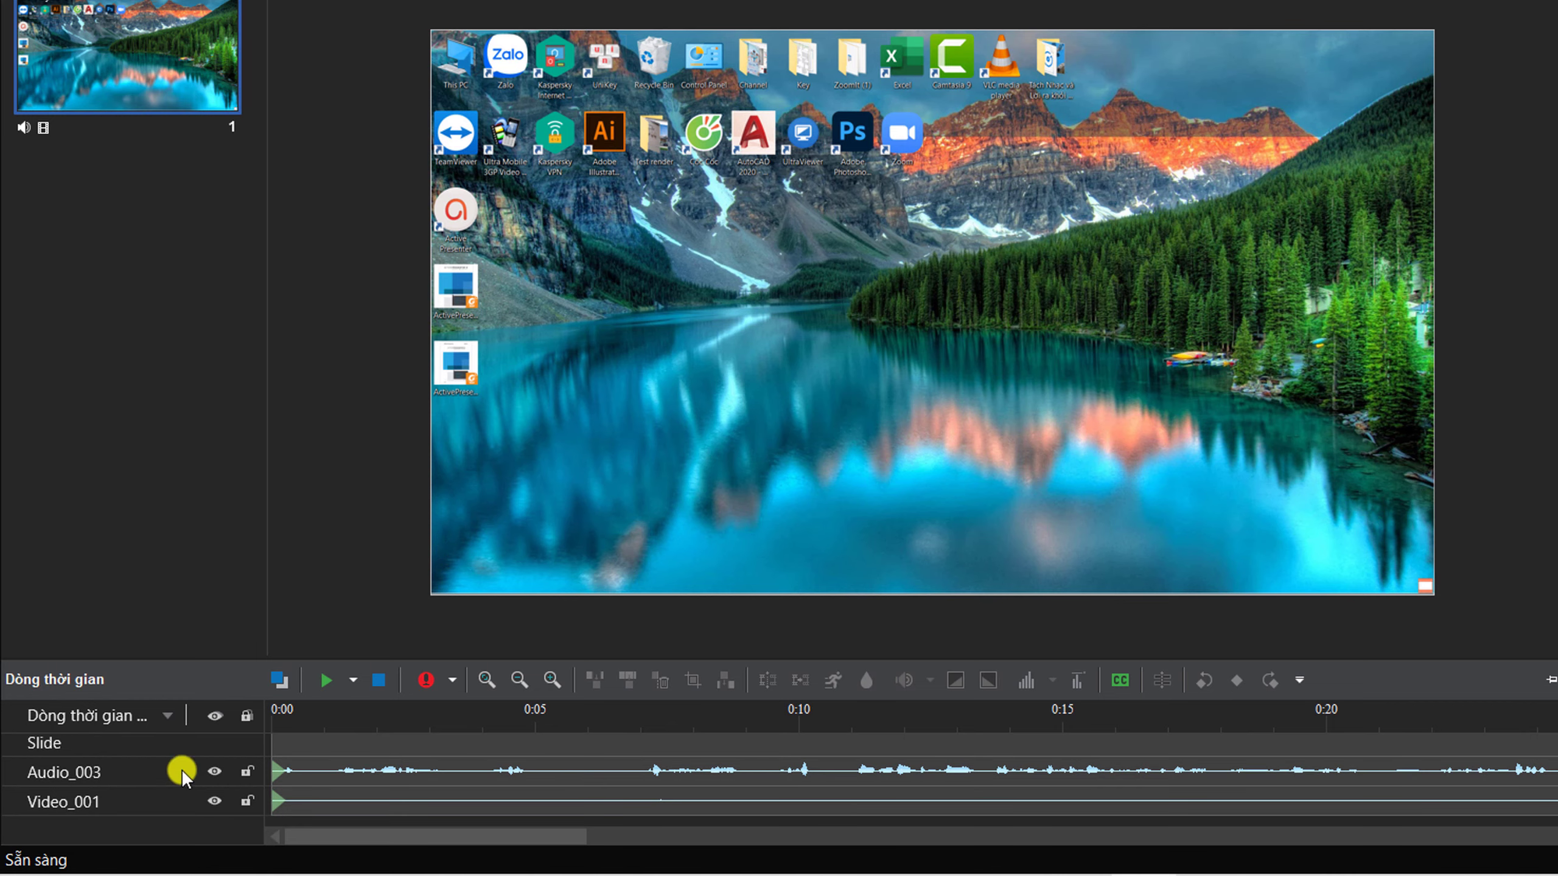
scroll(166, 786, up, 1)
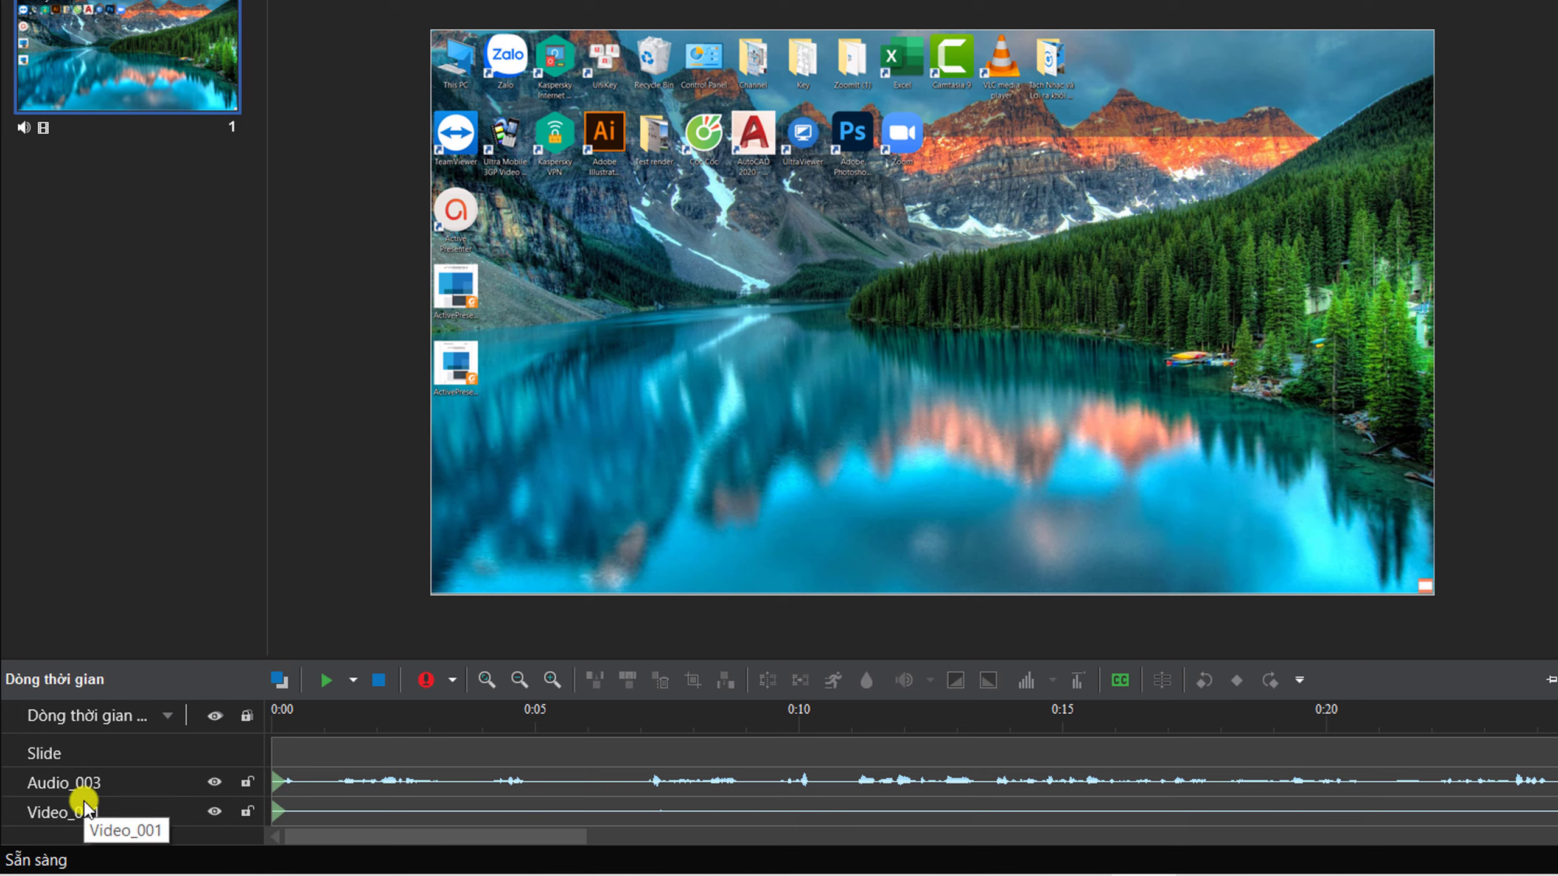
scroll(244, 809, down, 1)
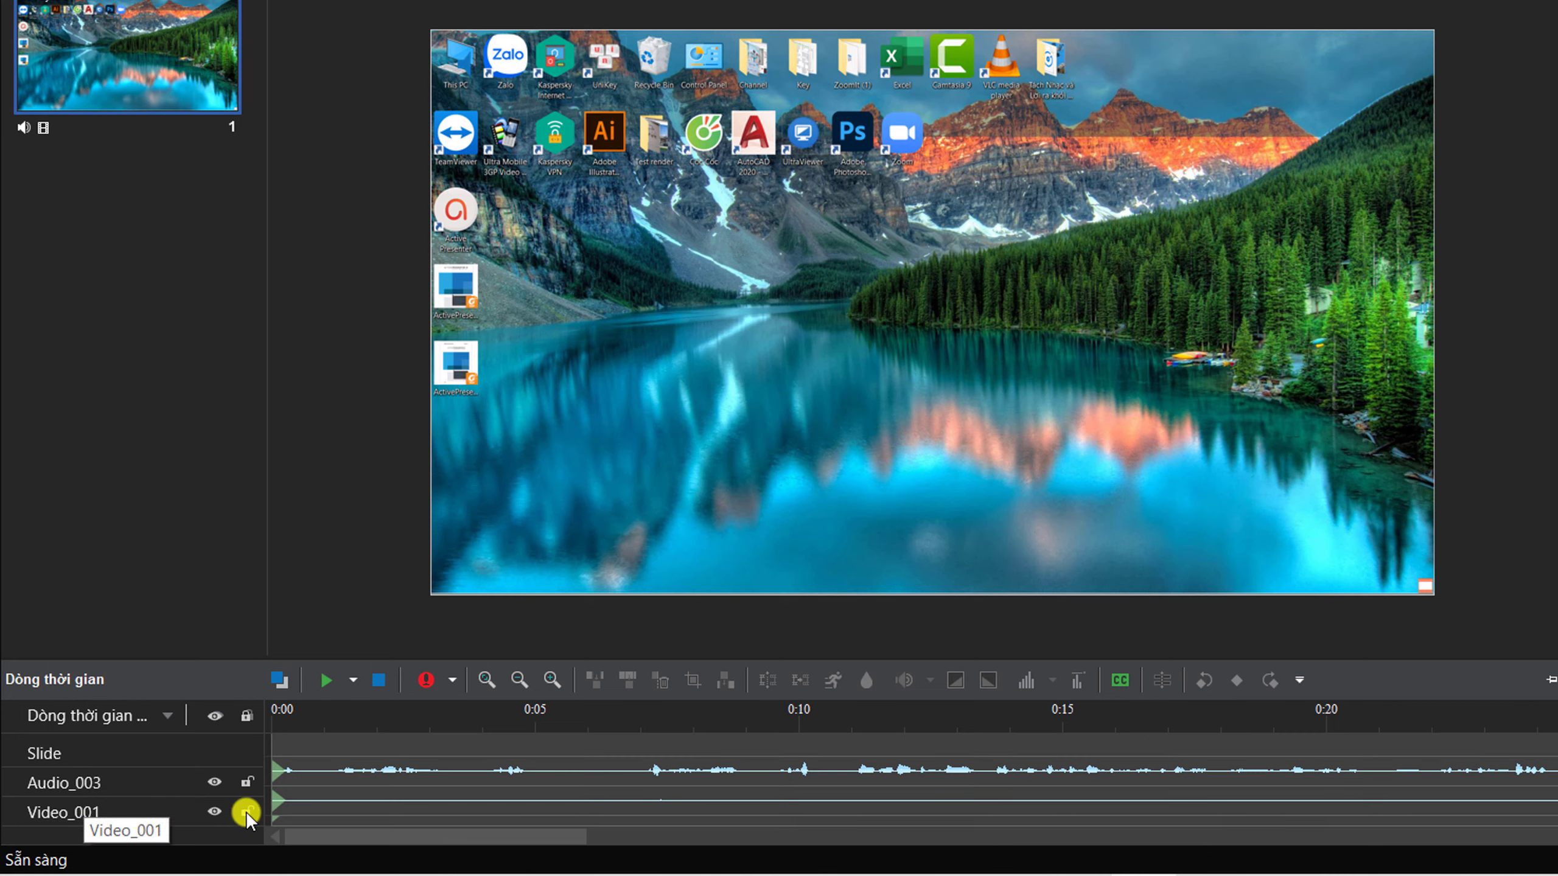
click(113, 803)
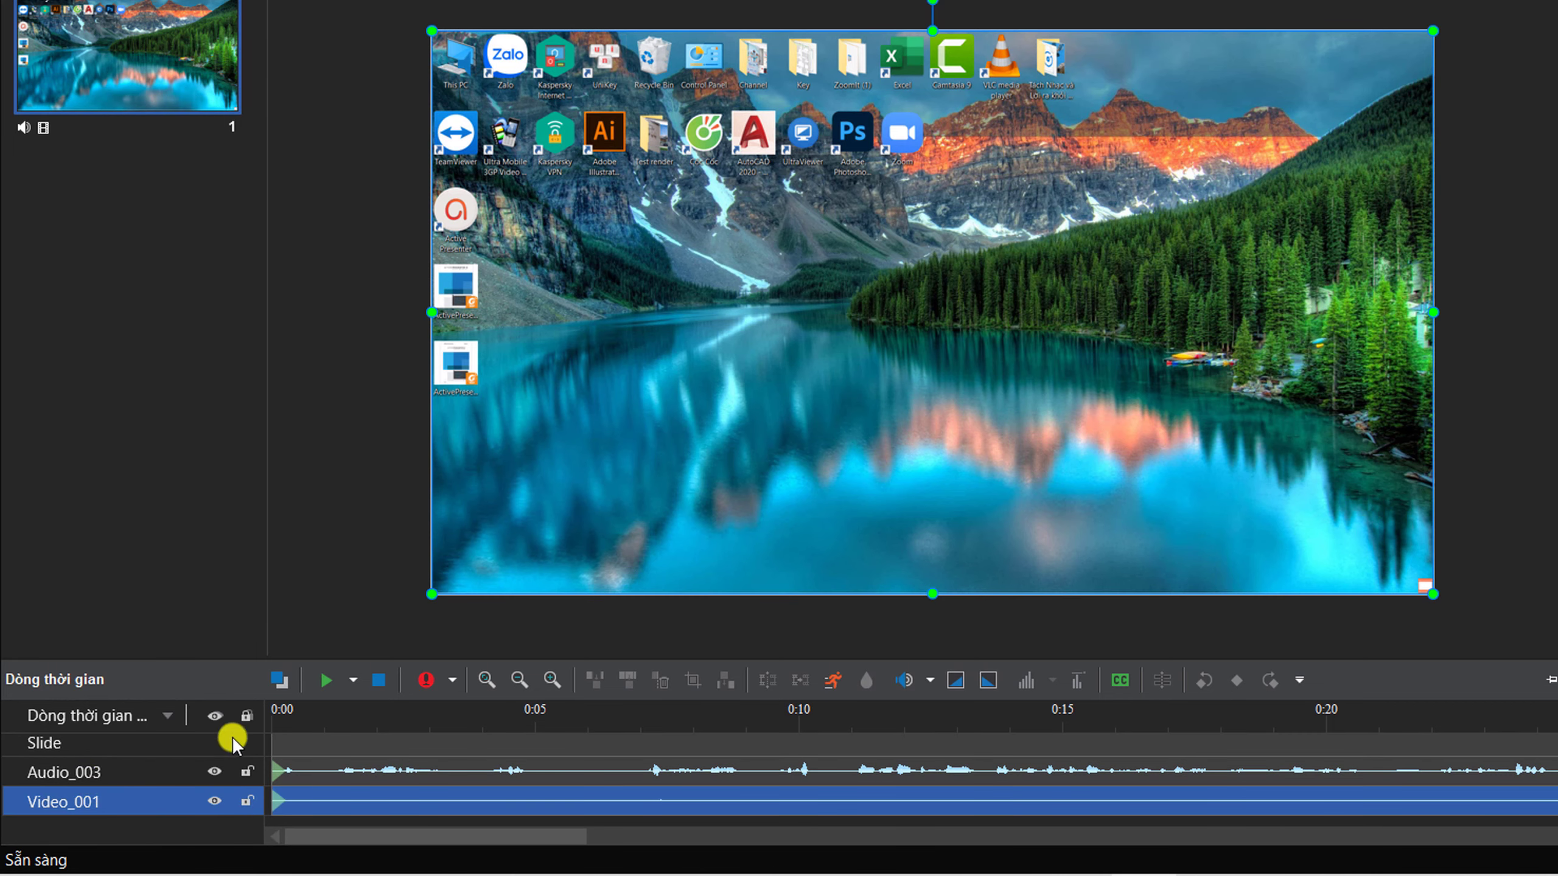
click(92, 777)
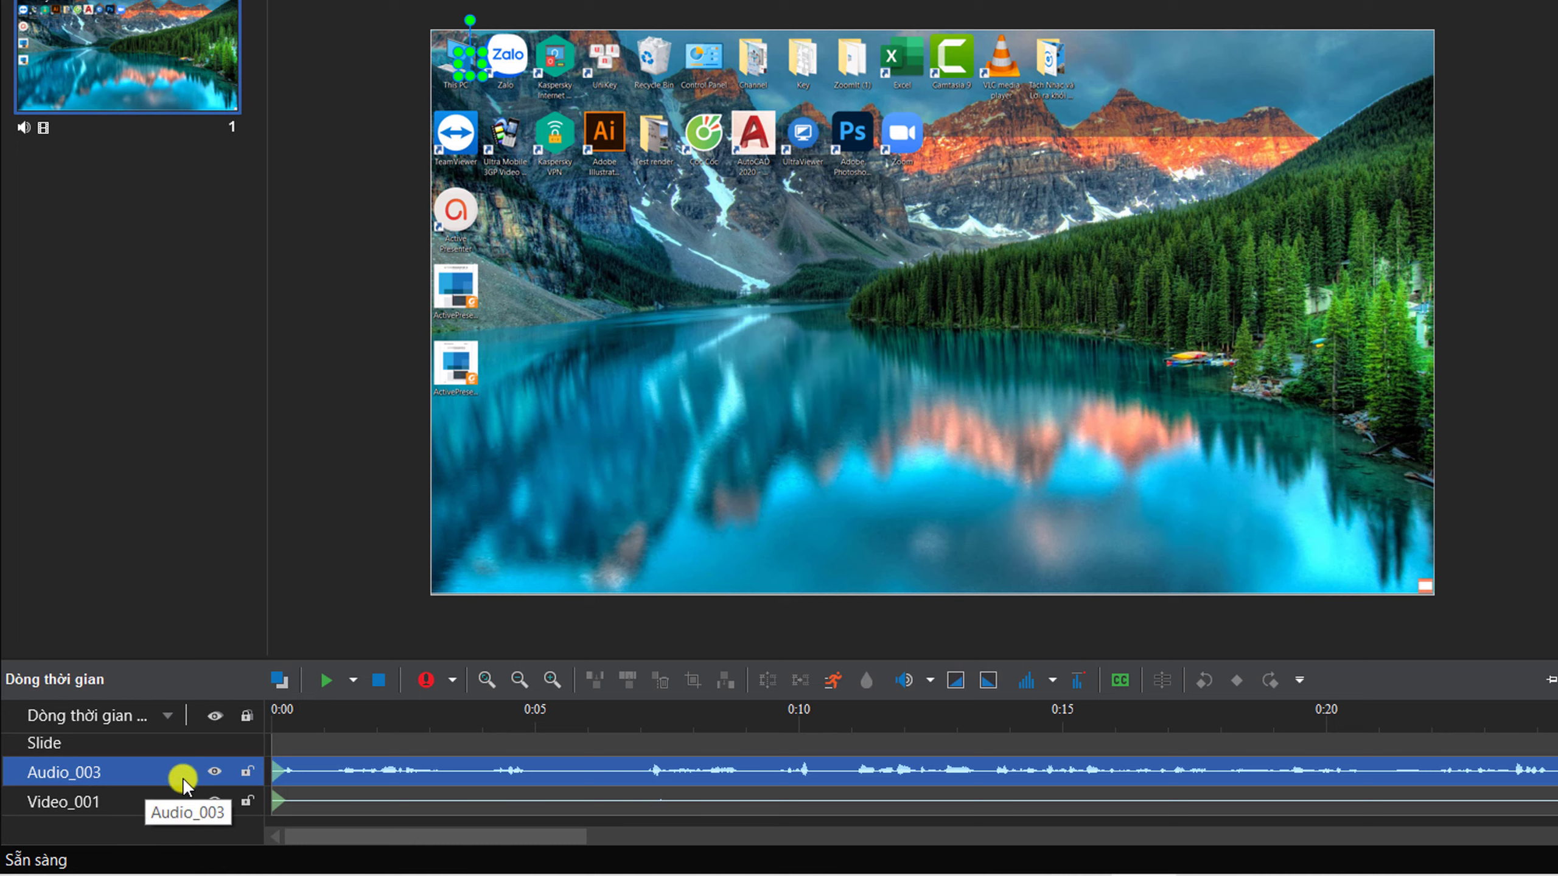
Hide the Video_001 track and show it again, and lock and unlock the same track.
click(214, 801)
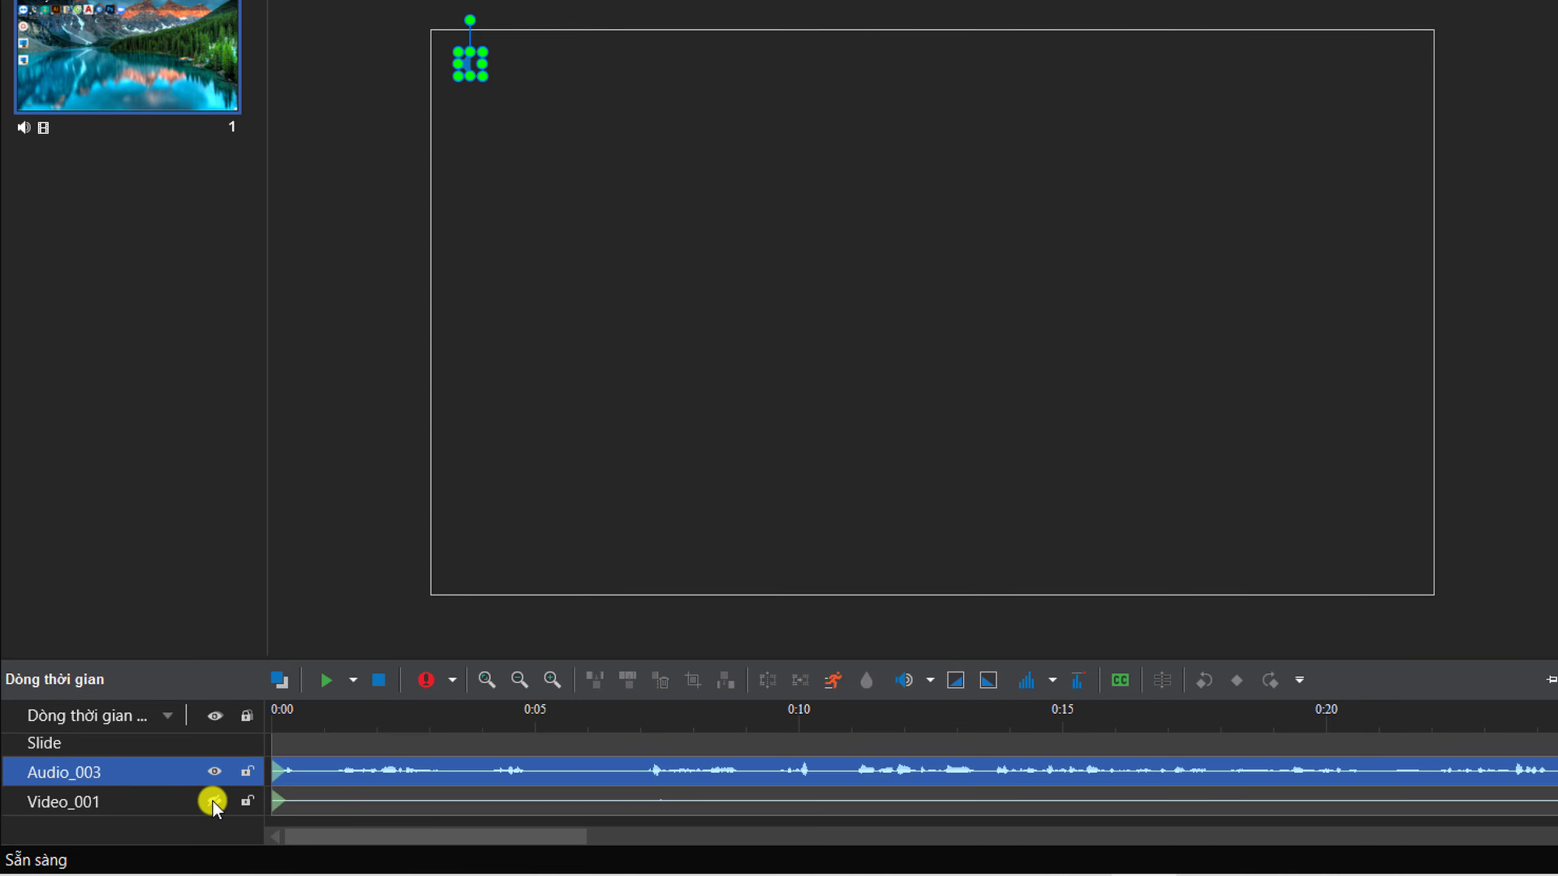
click(343, 810)
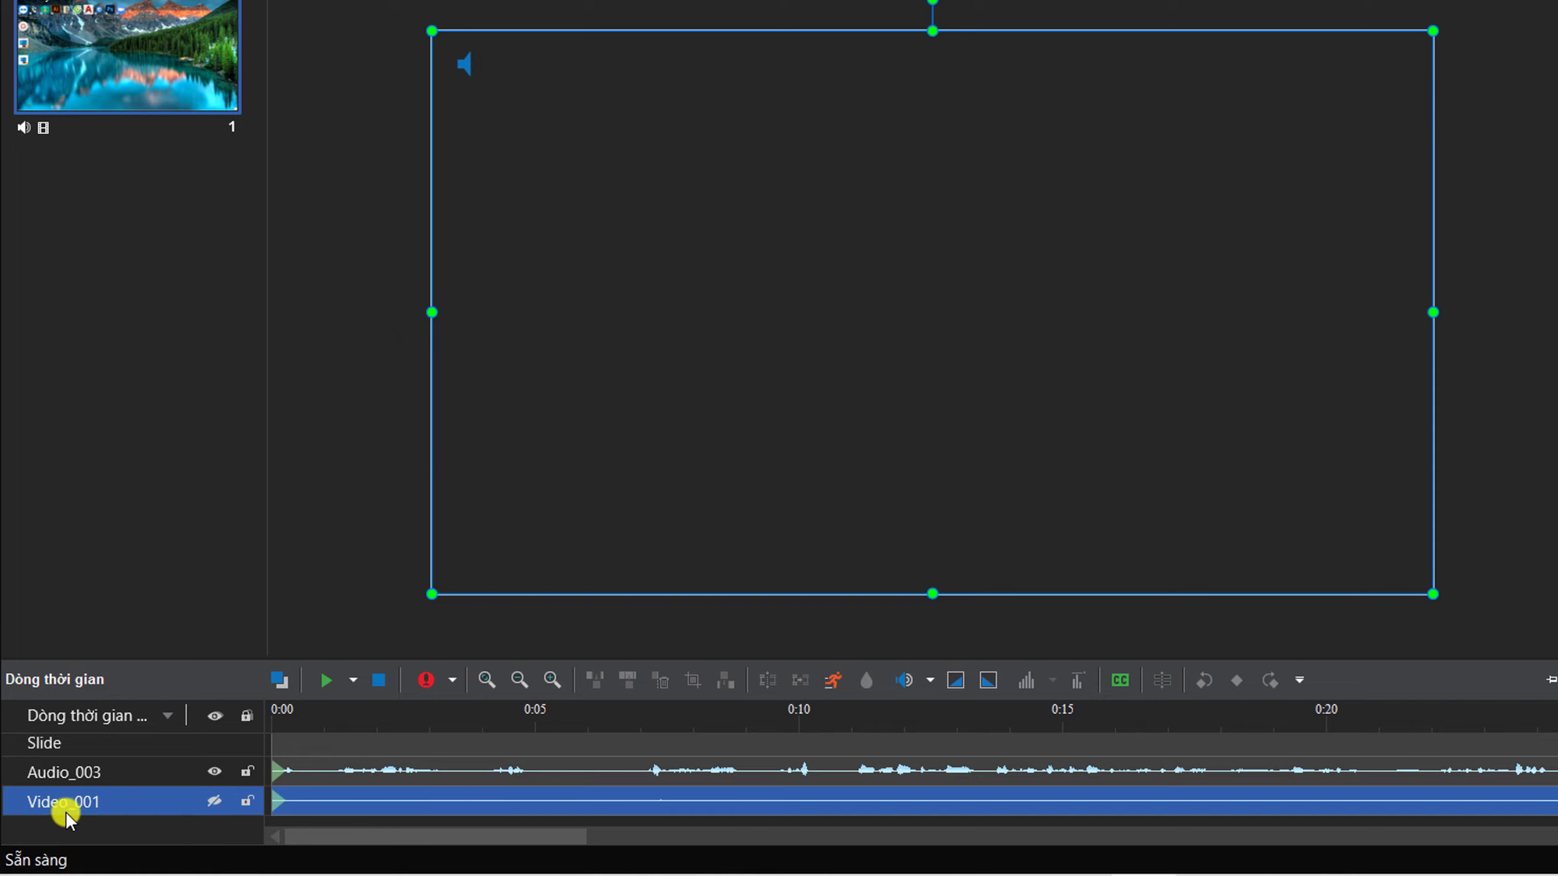
click(212, 801)
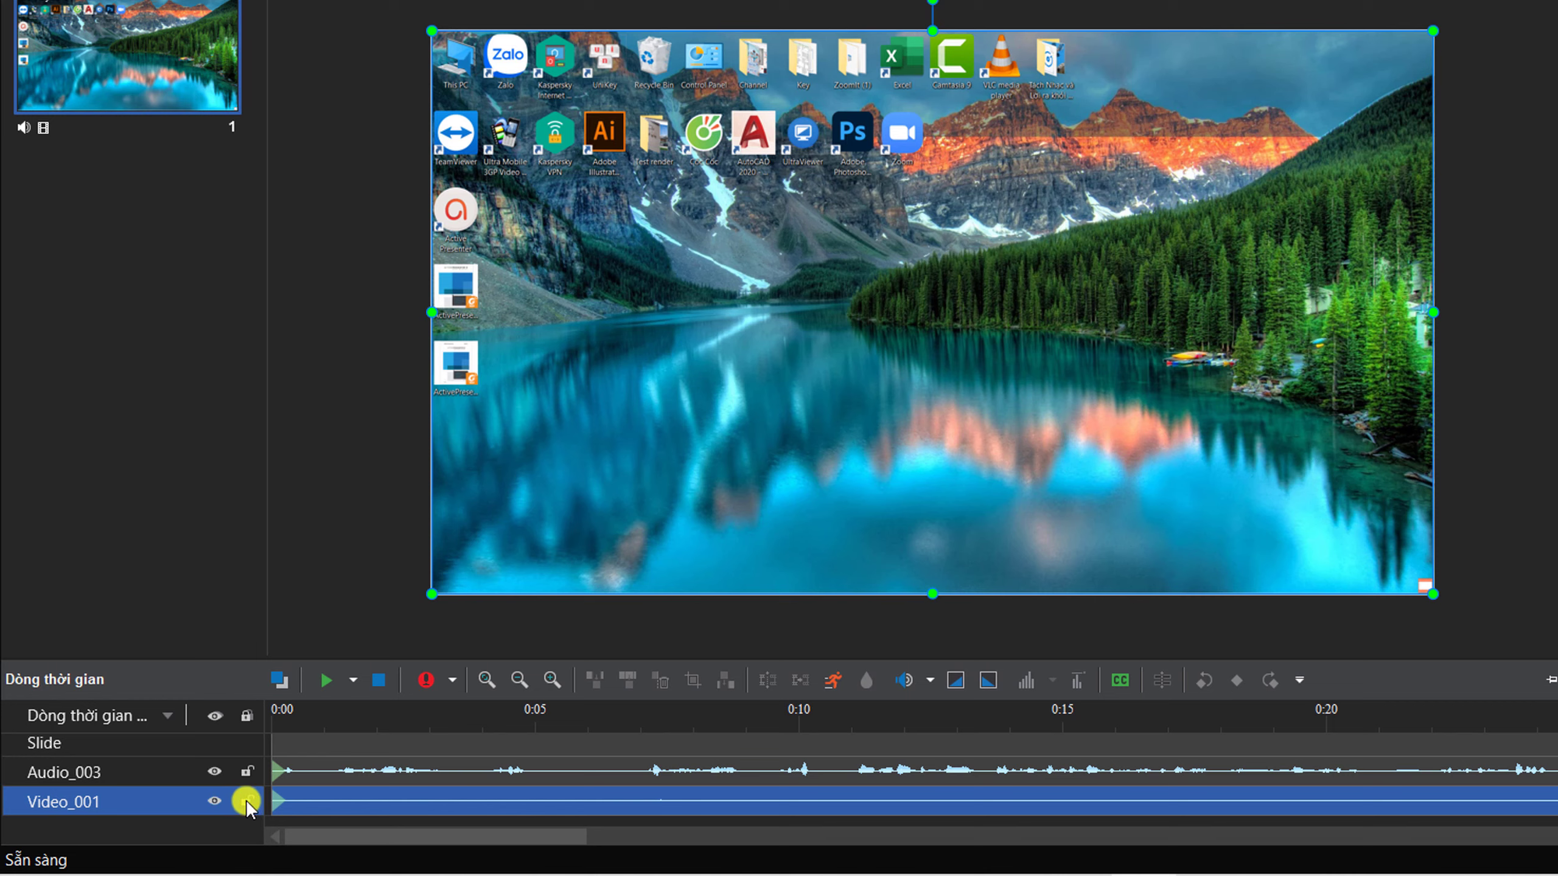
click(245, 801)
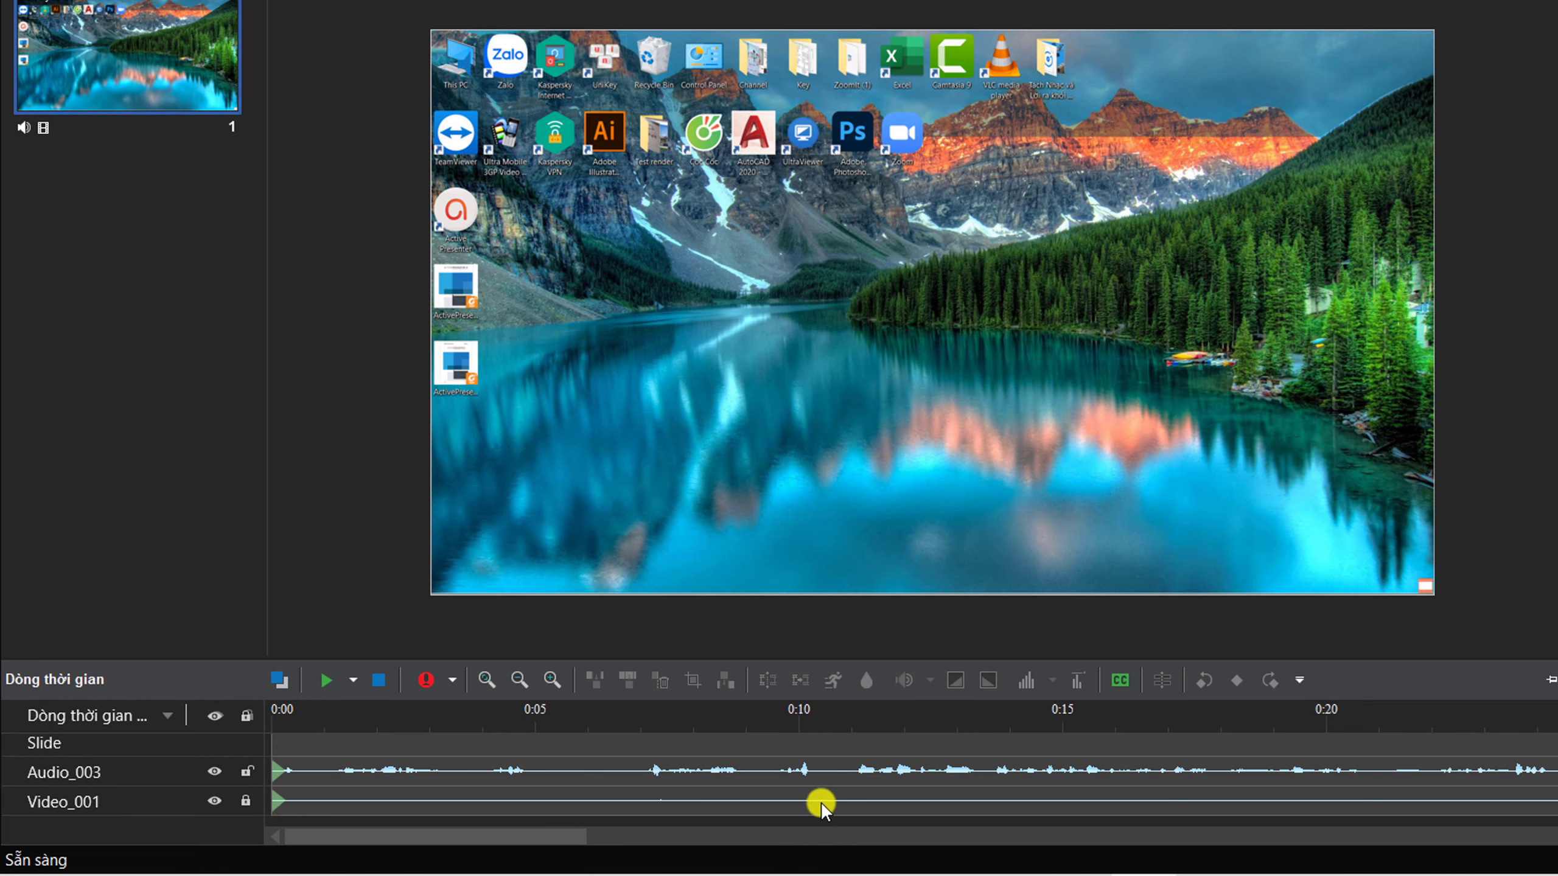
click(247, 801)
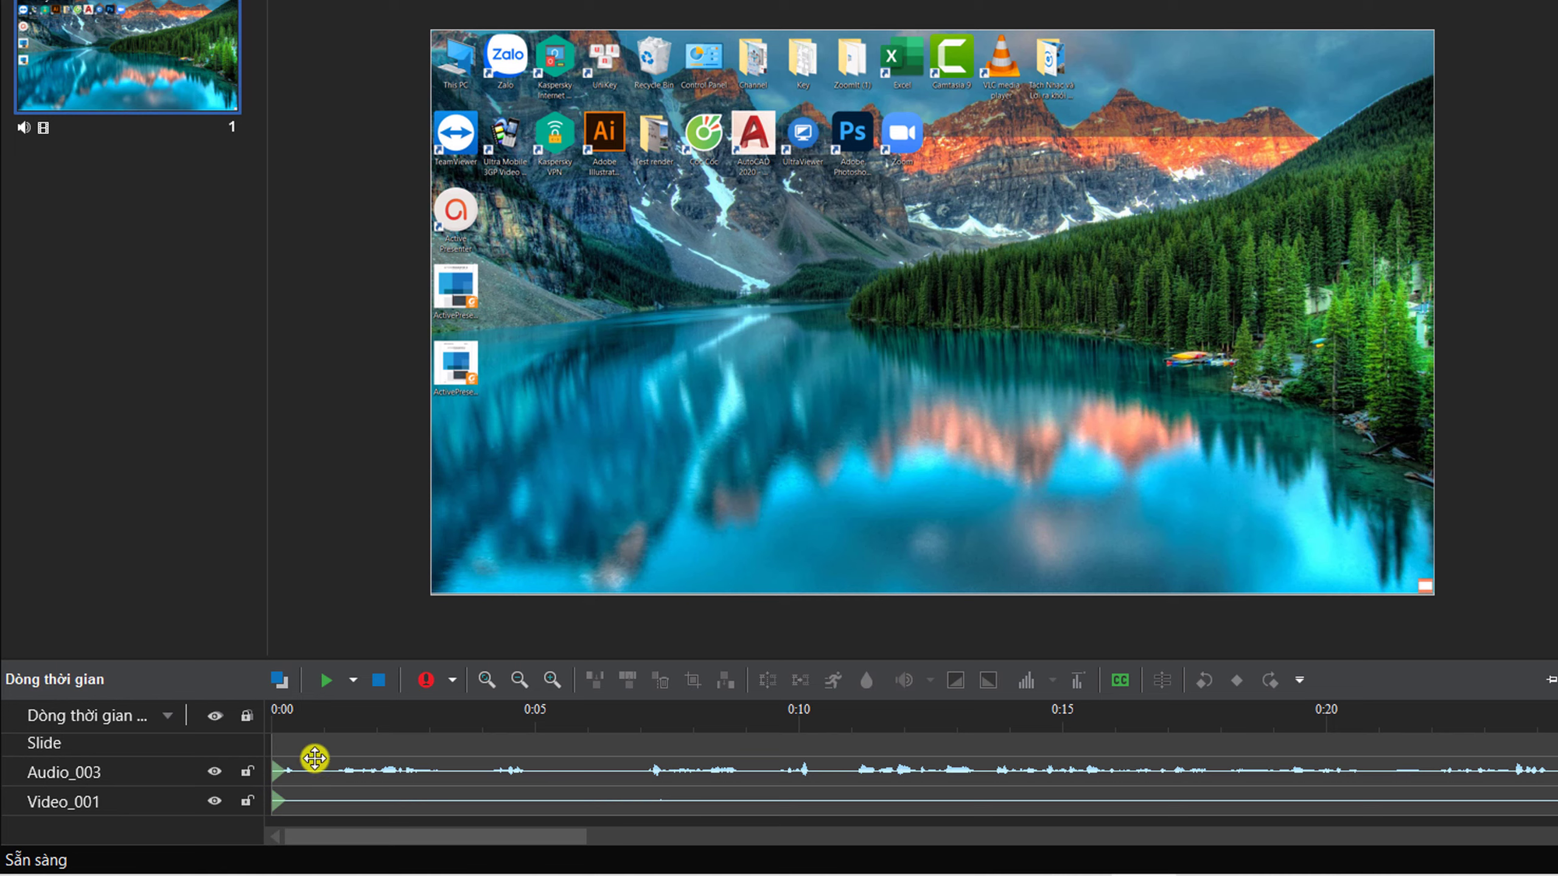
Compare the Audio_003 and Video_001 clips on the timeline, zoomed out to their full length.
drag(396, 773, 402, 795)
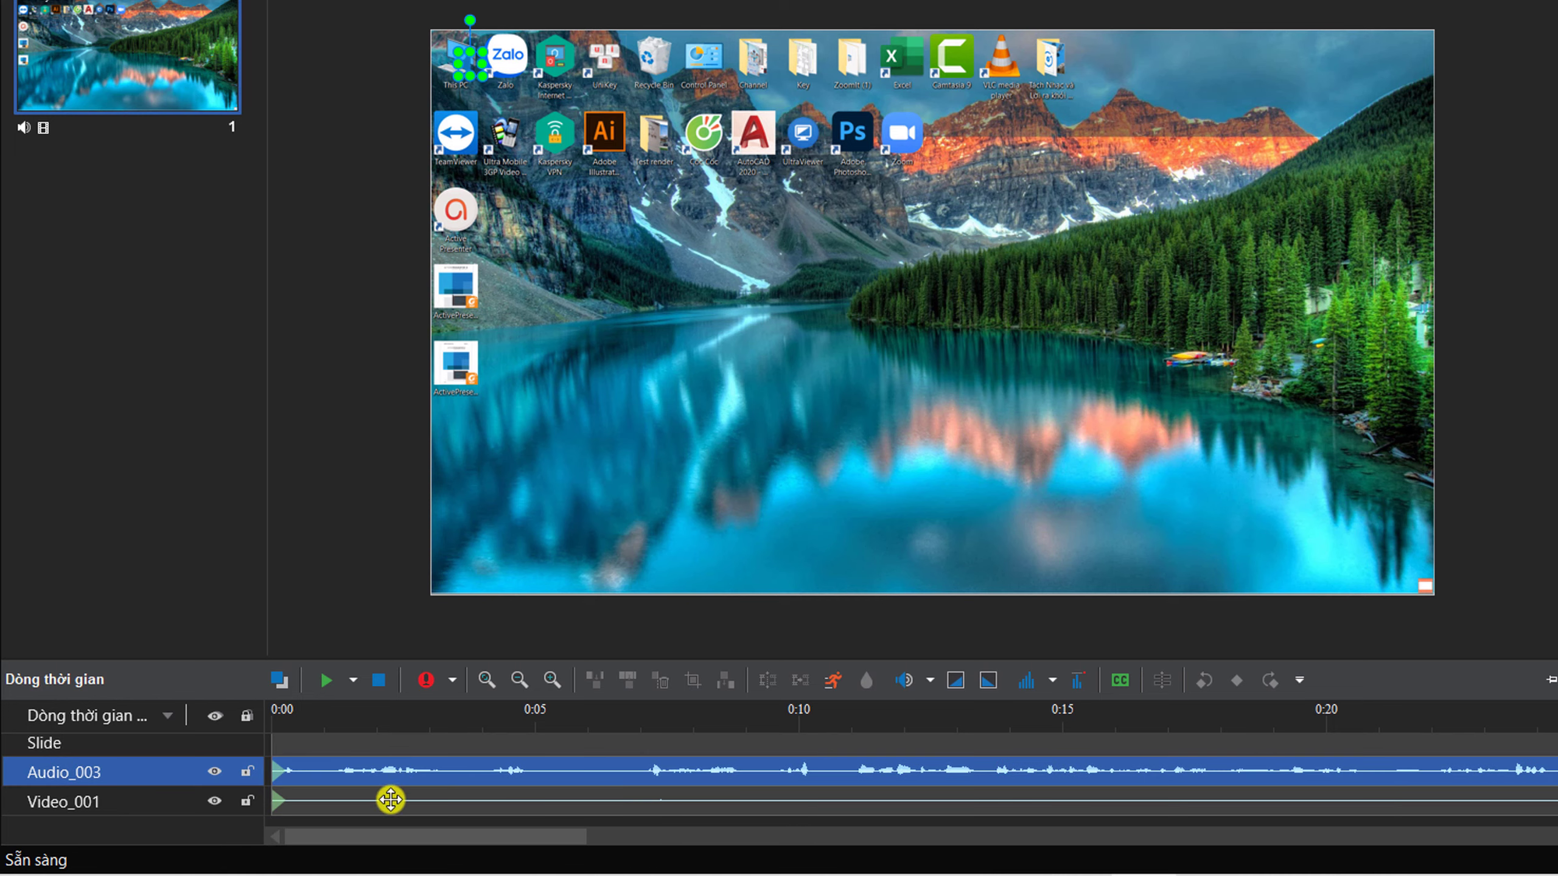
click(393, 797)
click(400, 768)
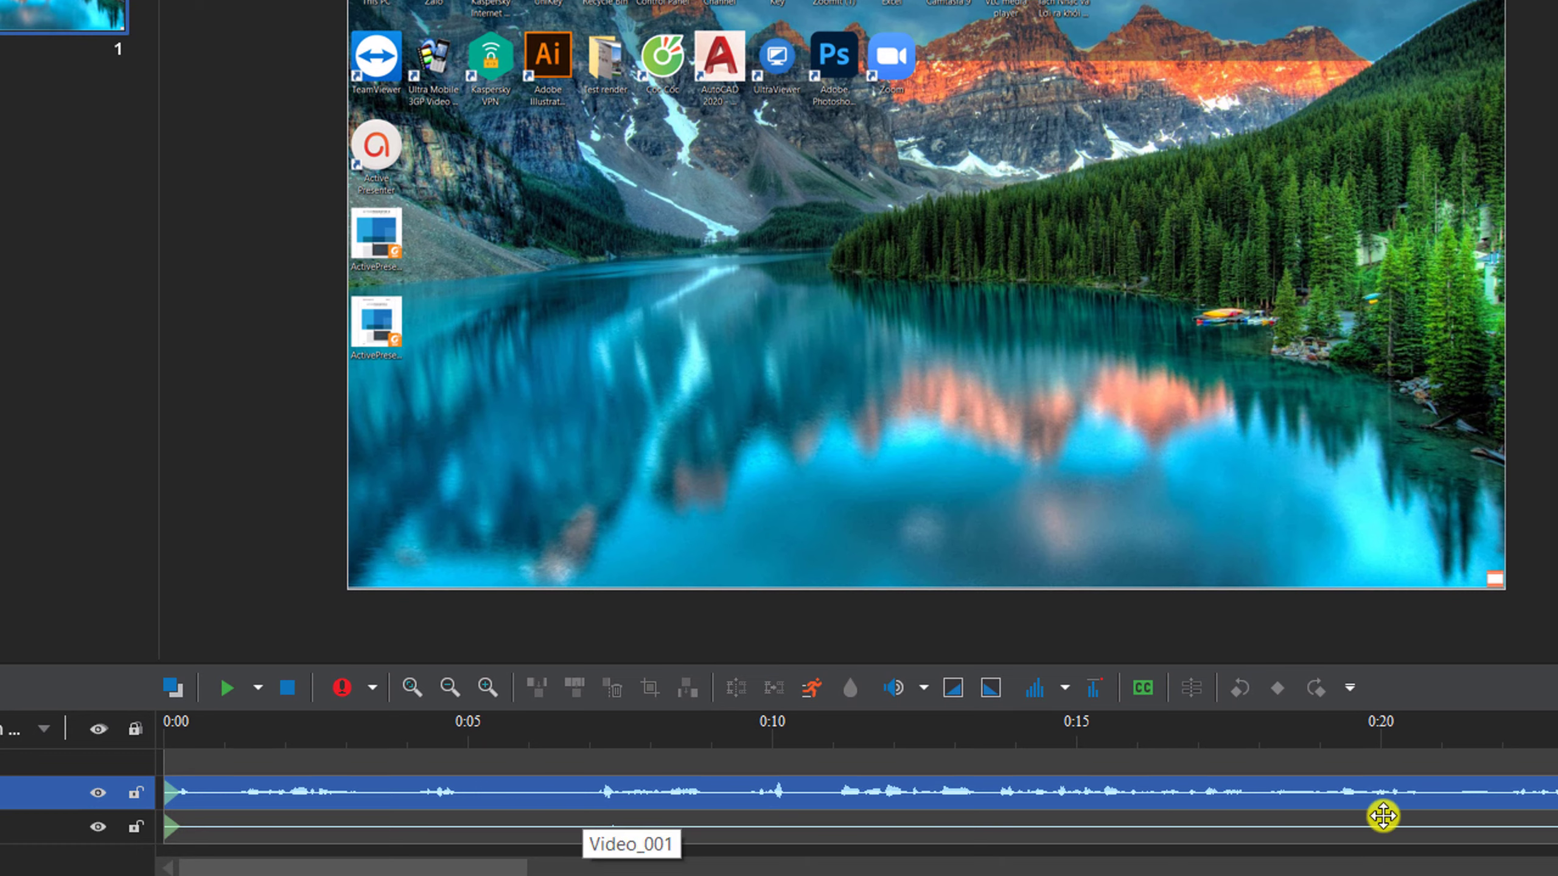
click(450, 686)
click(449, 686)
click(449, 686)
click(450, 687)
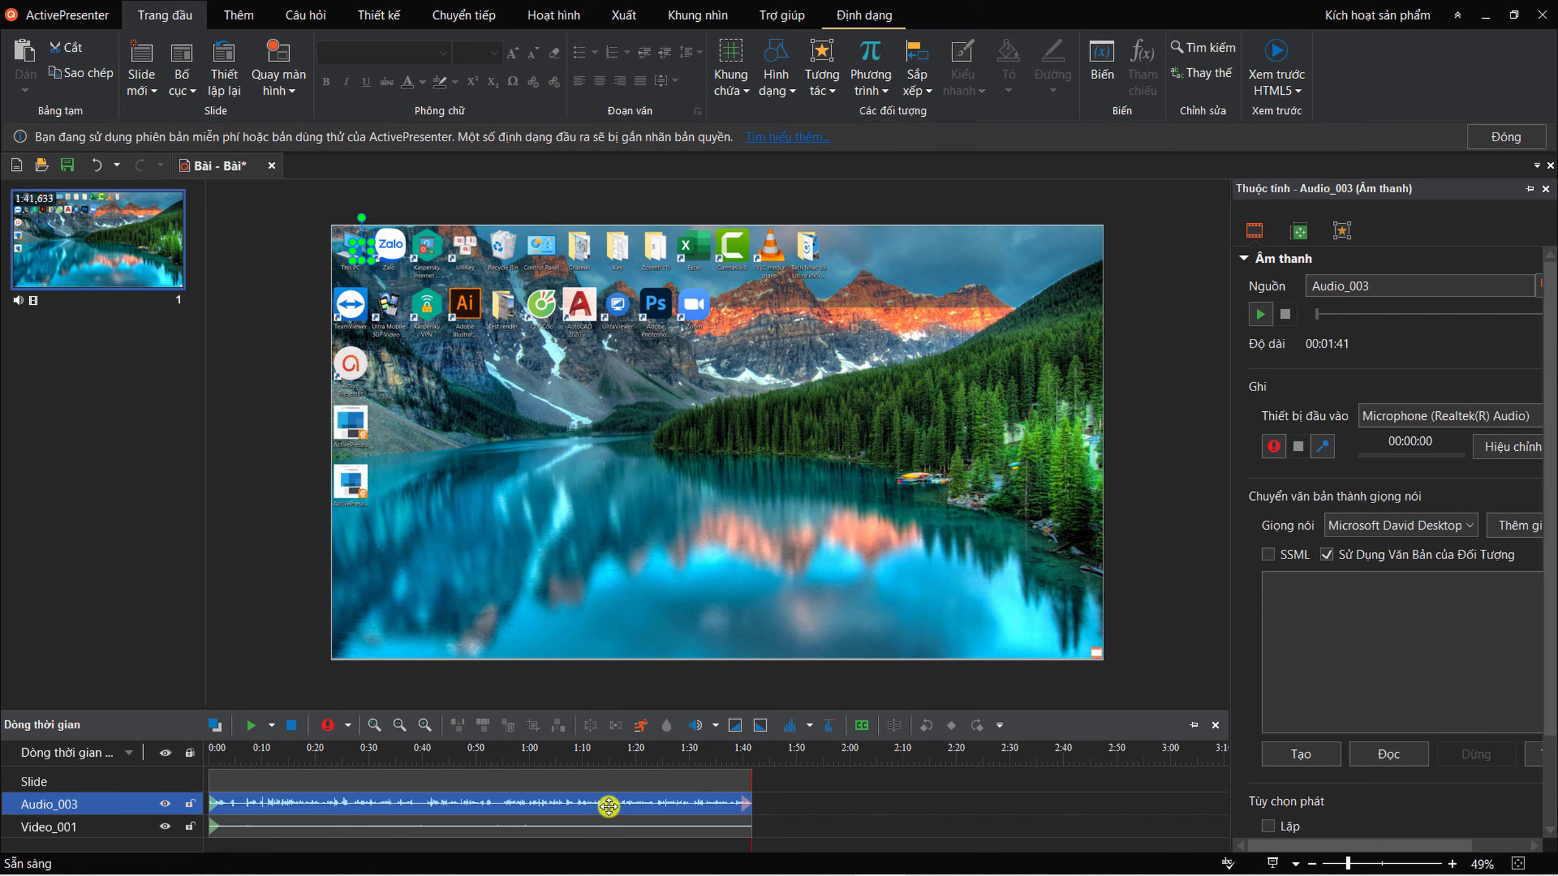
click(529, 832)
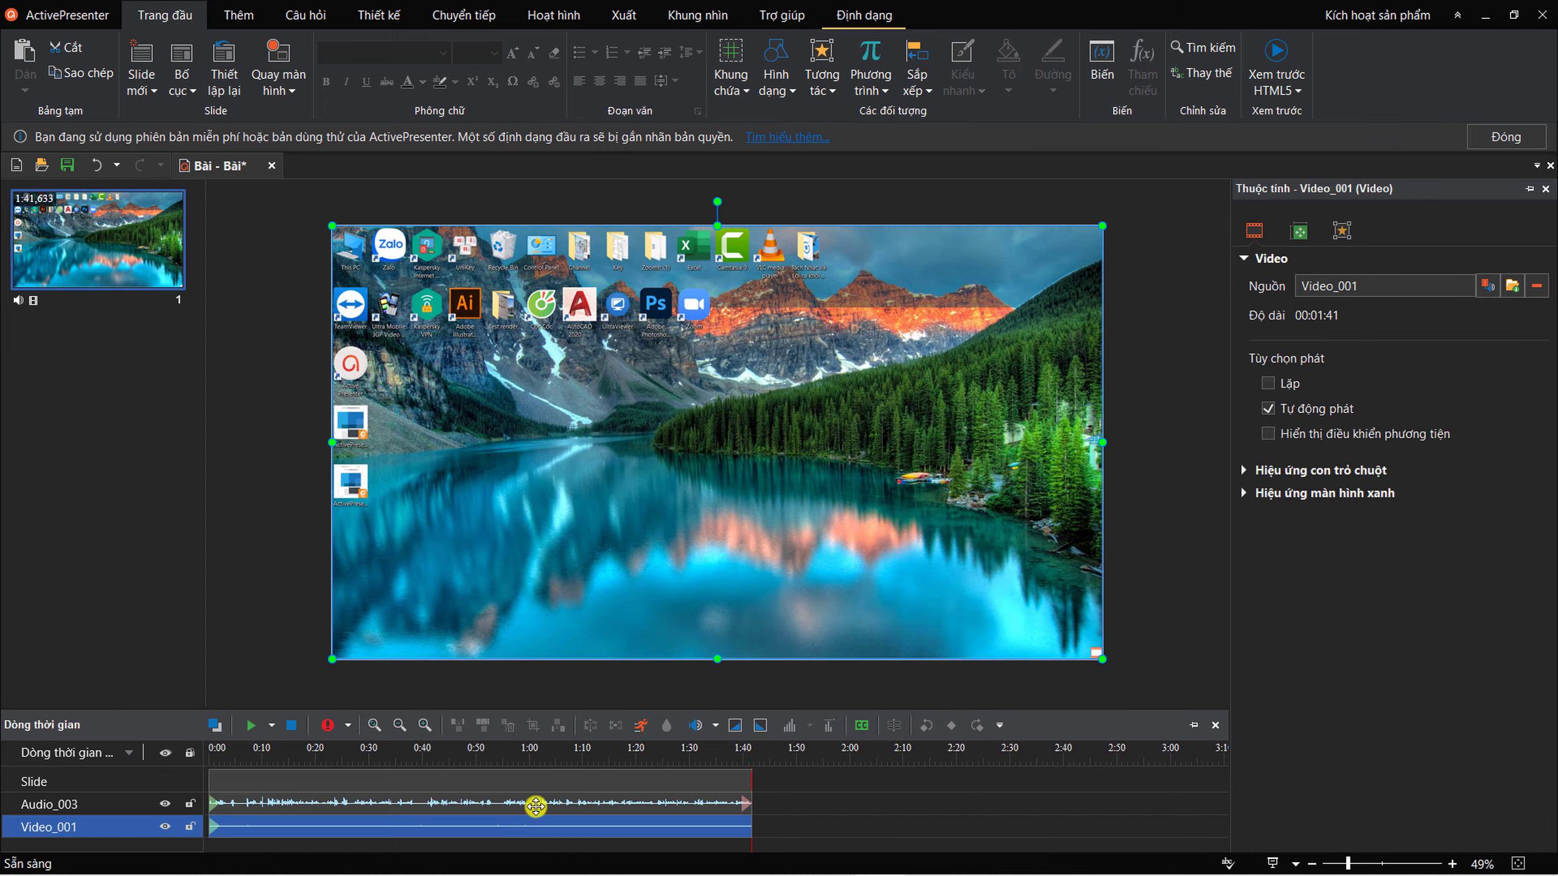
Increase the volume of the Audio_003 clip and reopen the volume adjustment to check it.
click(579, 796)
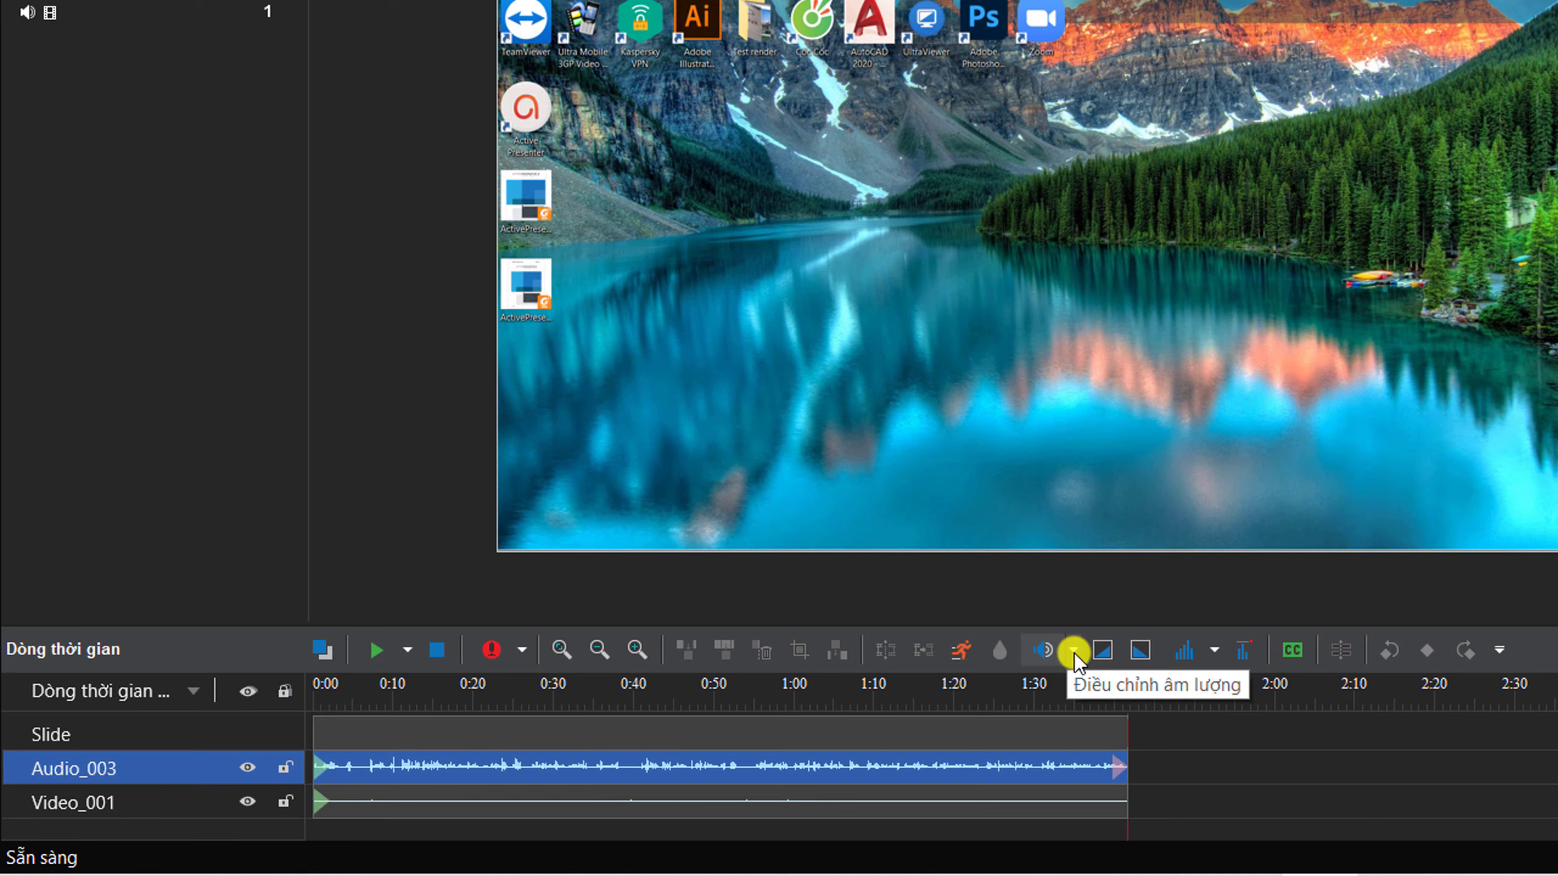
click(1047, 657)
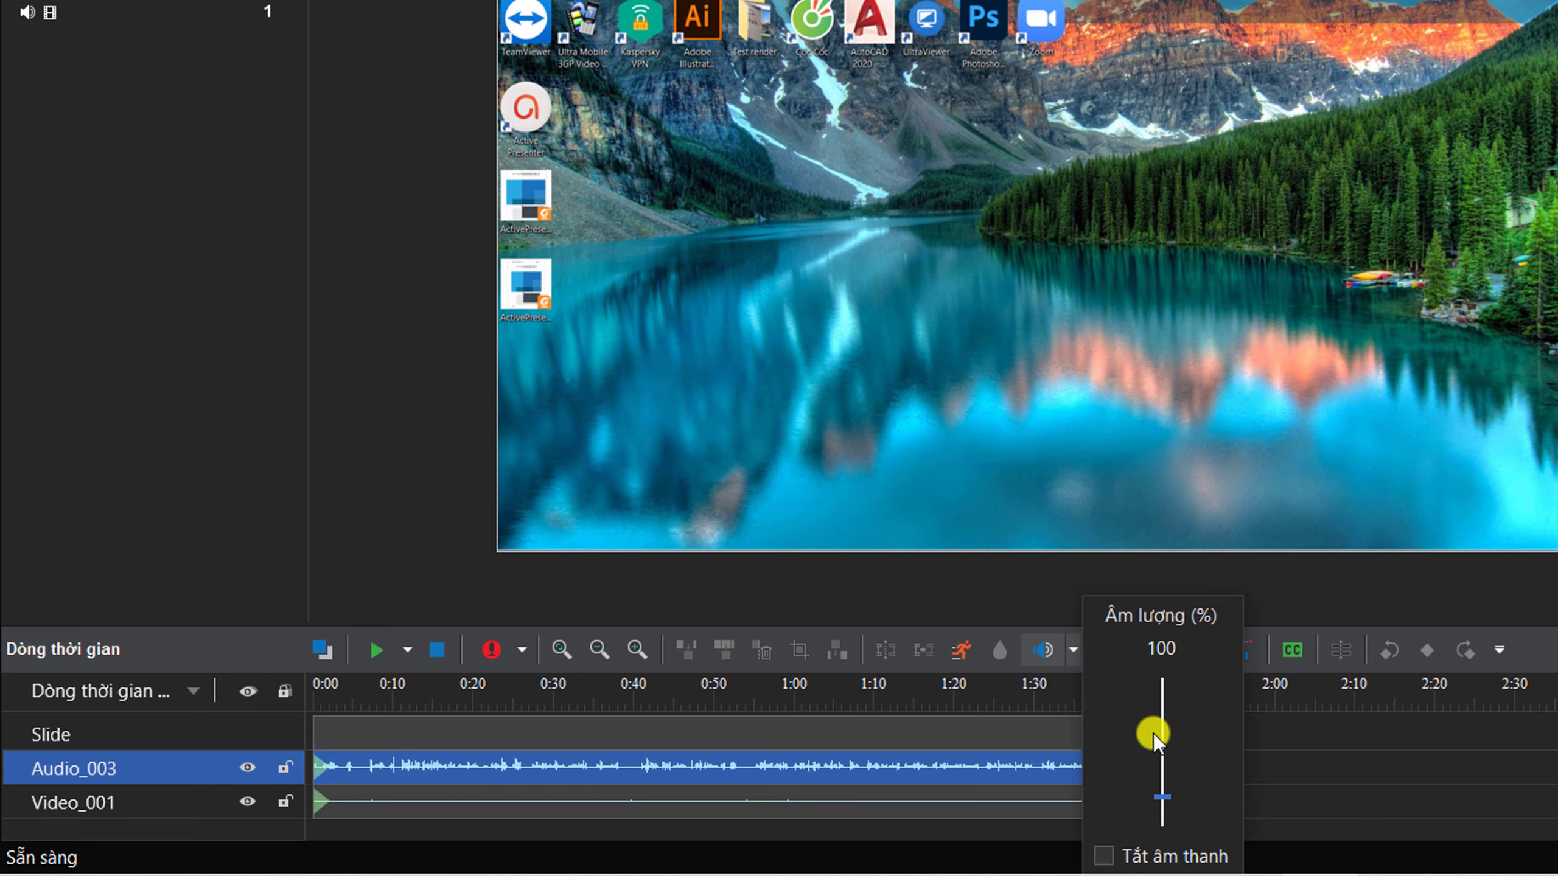
drag(1160, 799, 1168, 735)
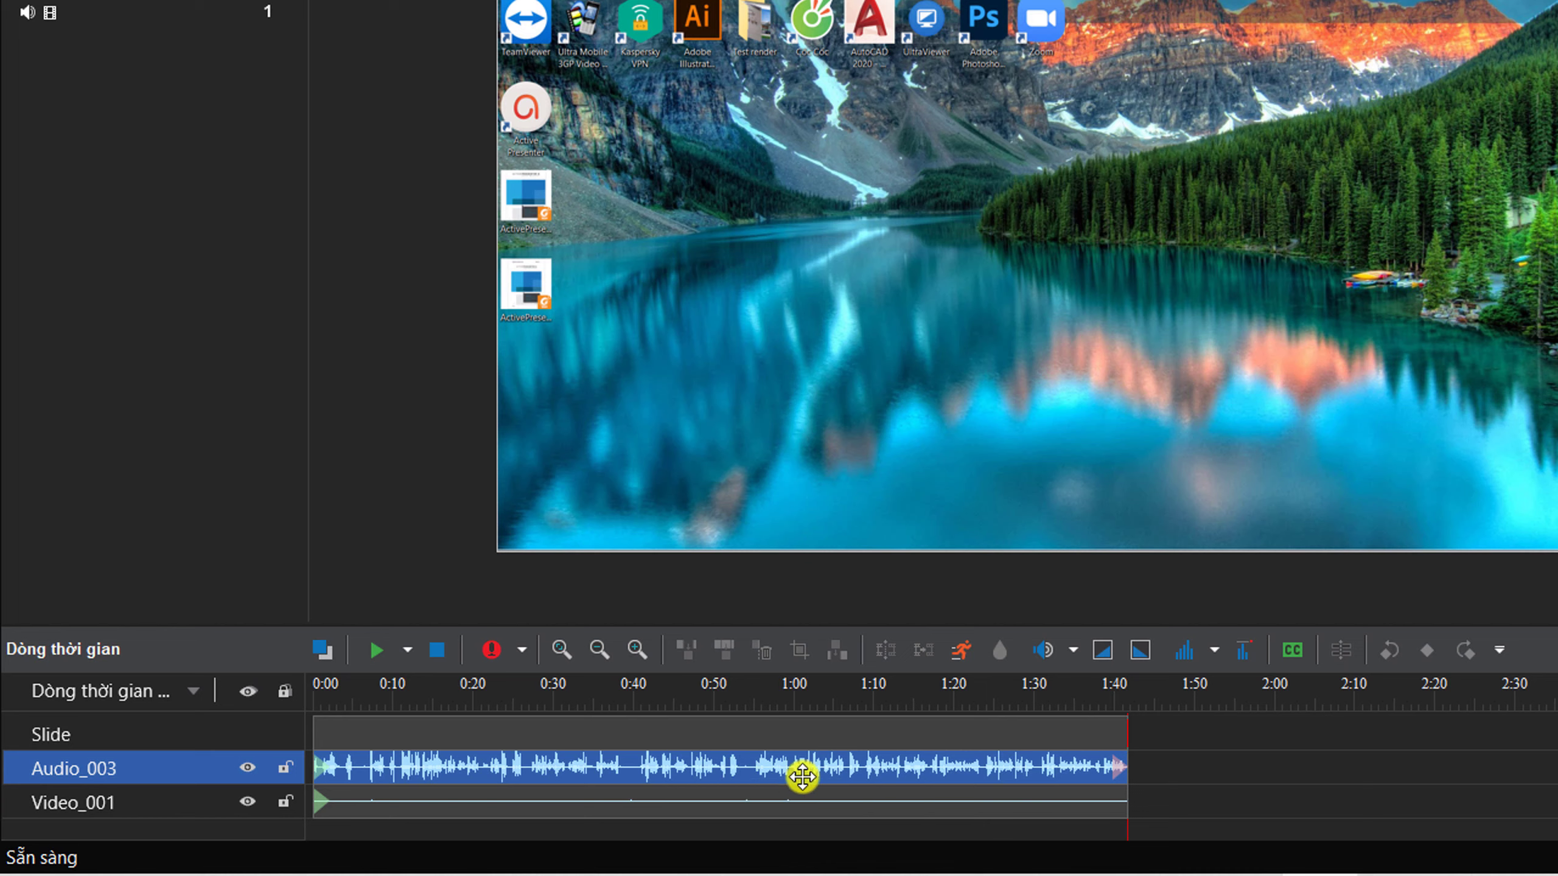
click(1045, 652)
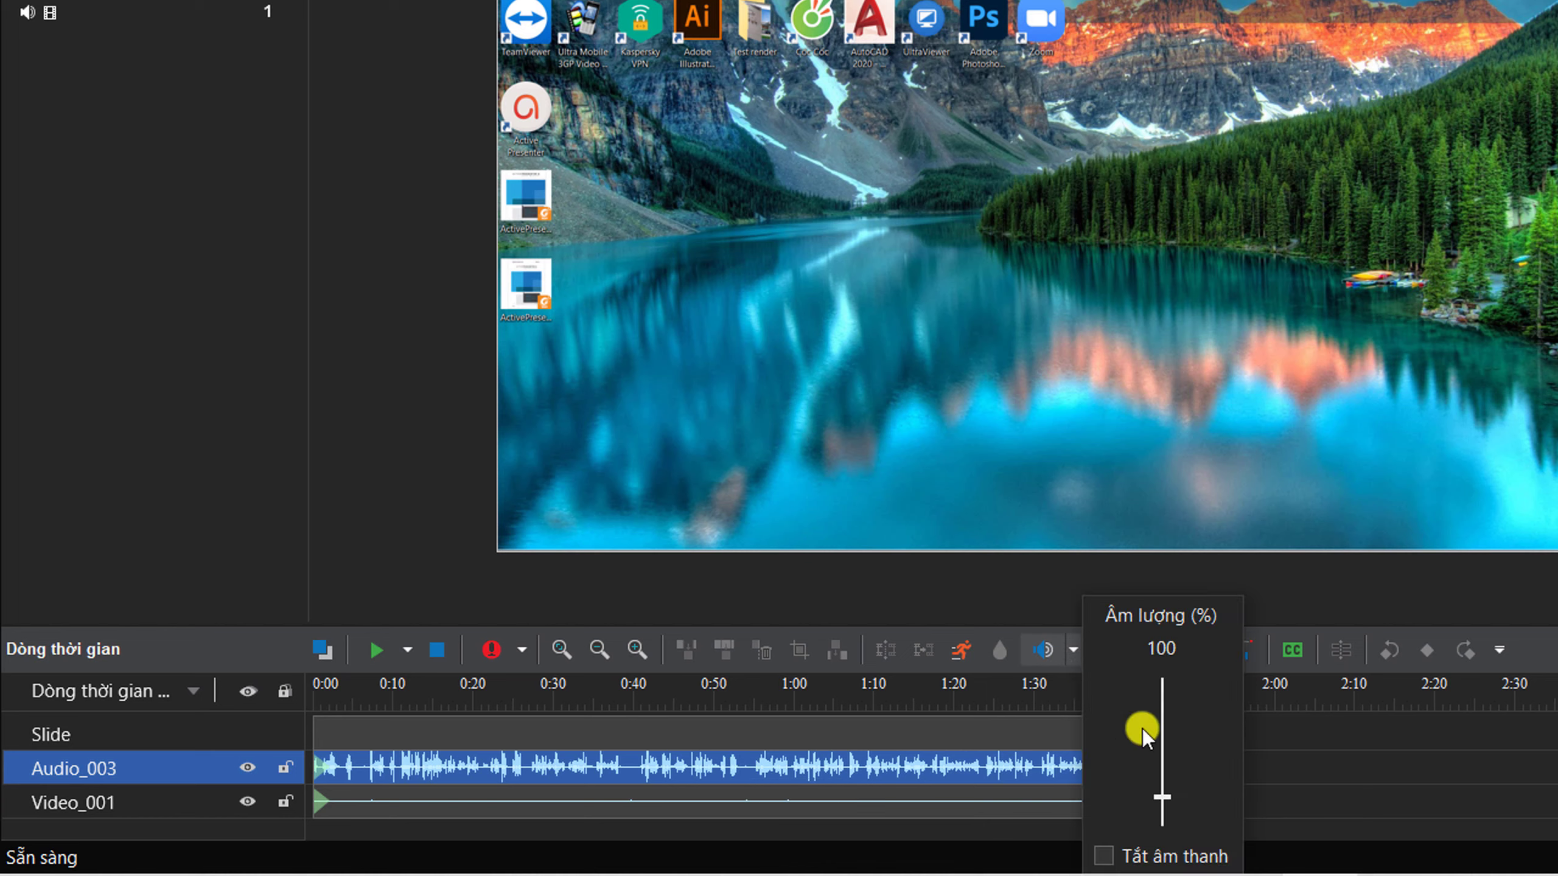
click(928, 764)
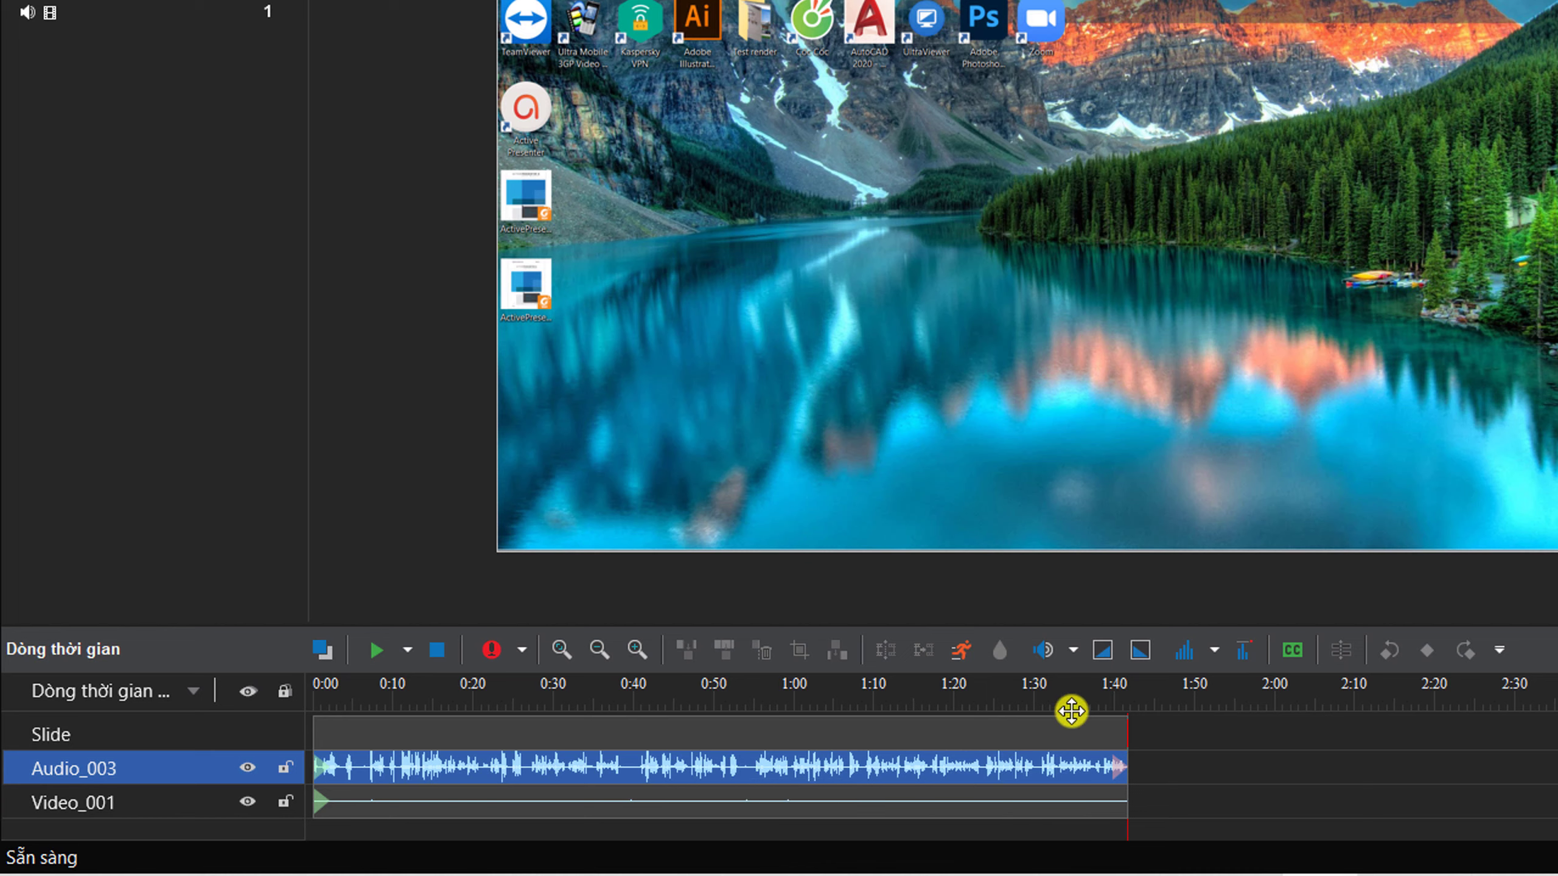
Restore the original volume of the Audio_003 clip.
click(1074, 650)
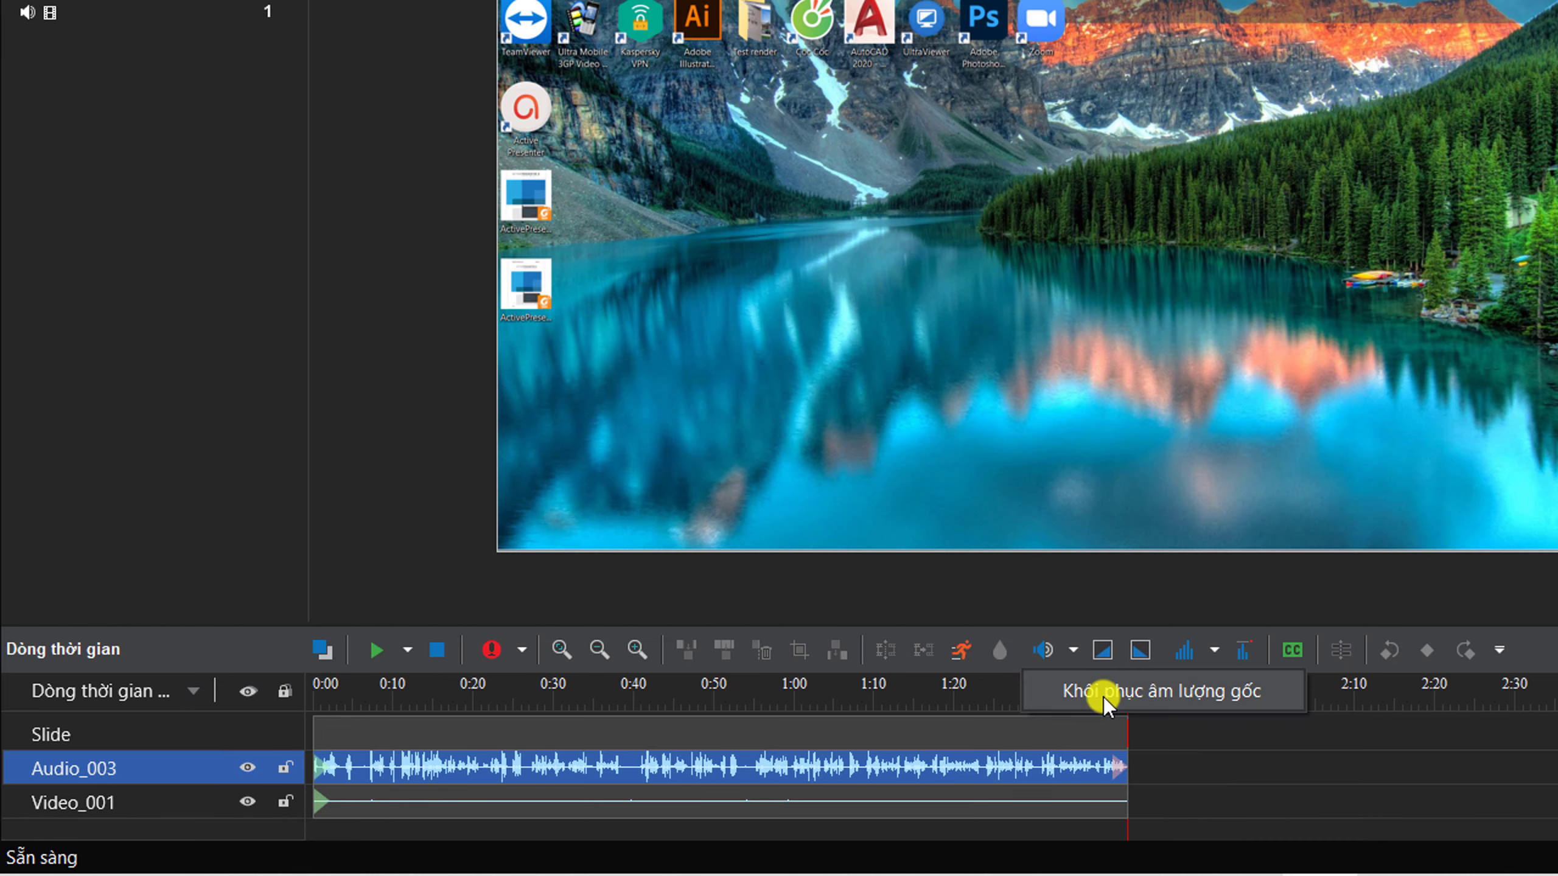
click(1102, 696)
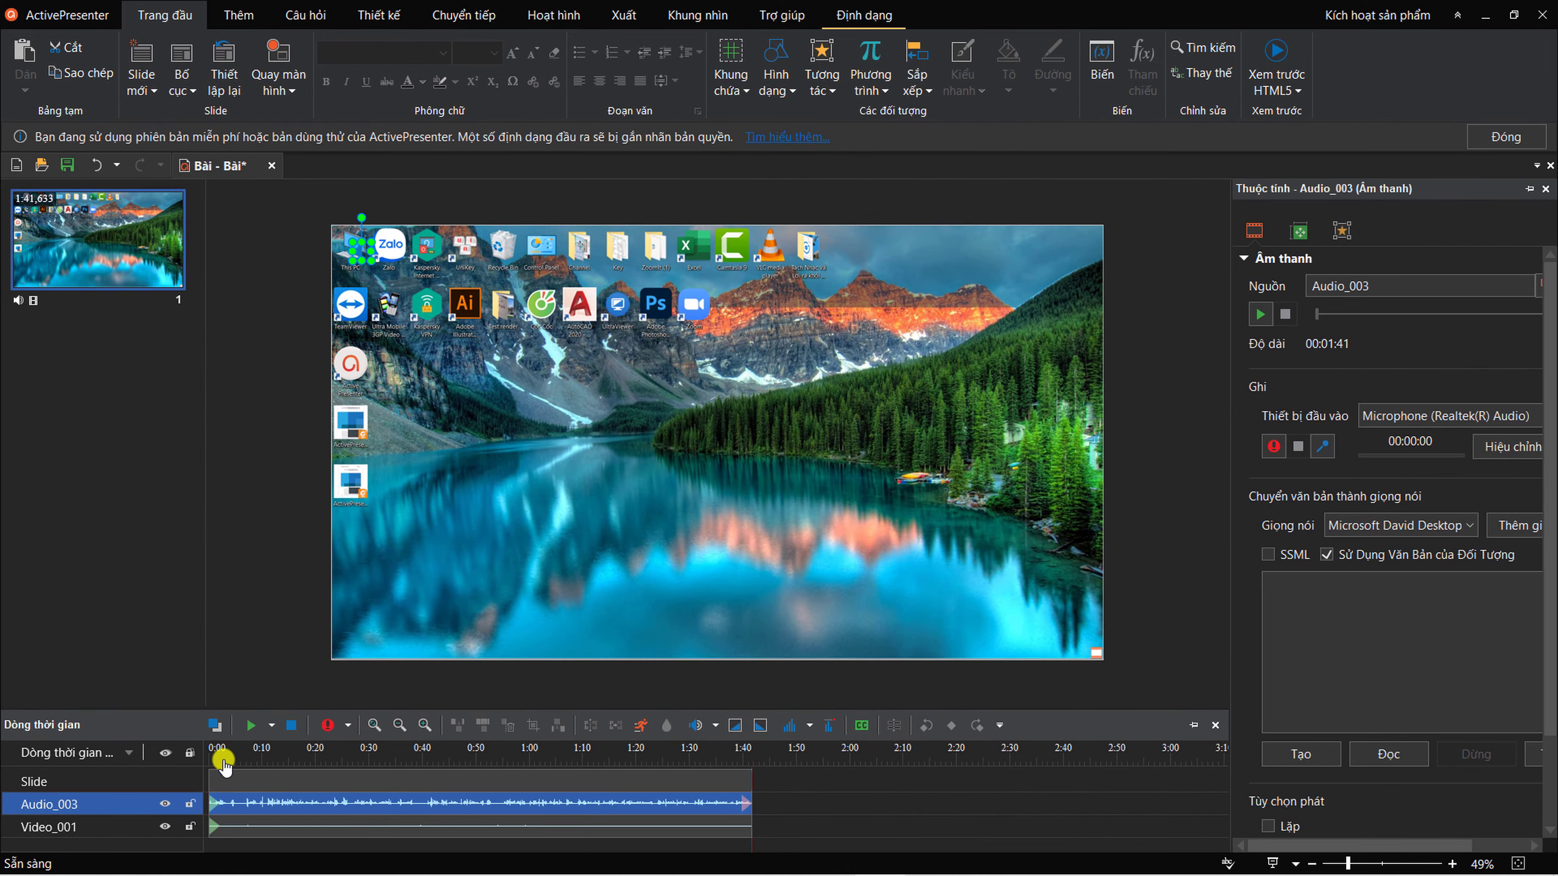
Play the recording from the beginning of the timeline, skip ahead to just past 0:40 and pause the playback.
click(222, 753)
drag(223, 760, 175, 767)
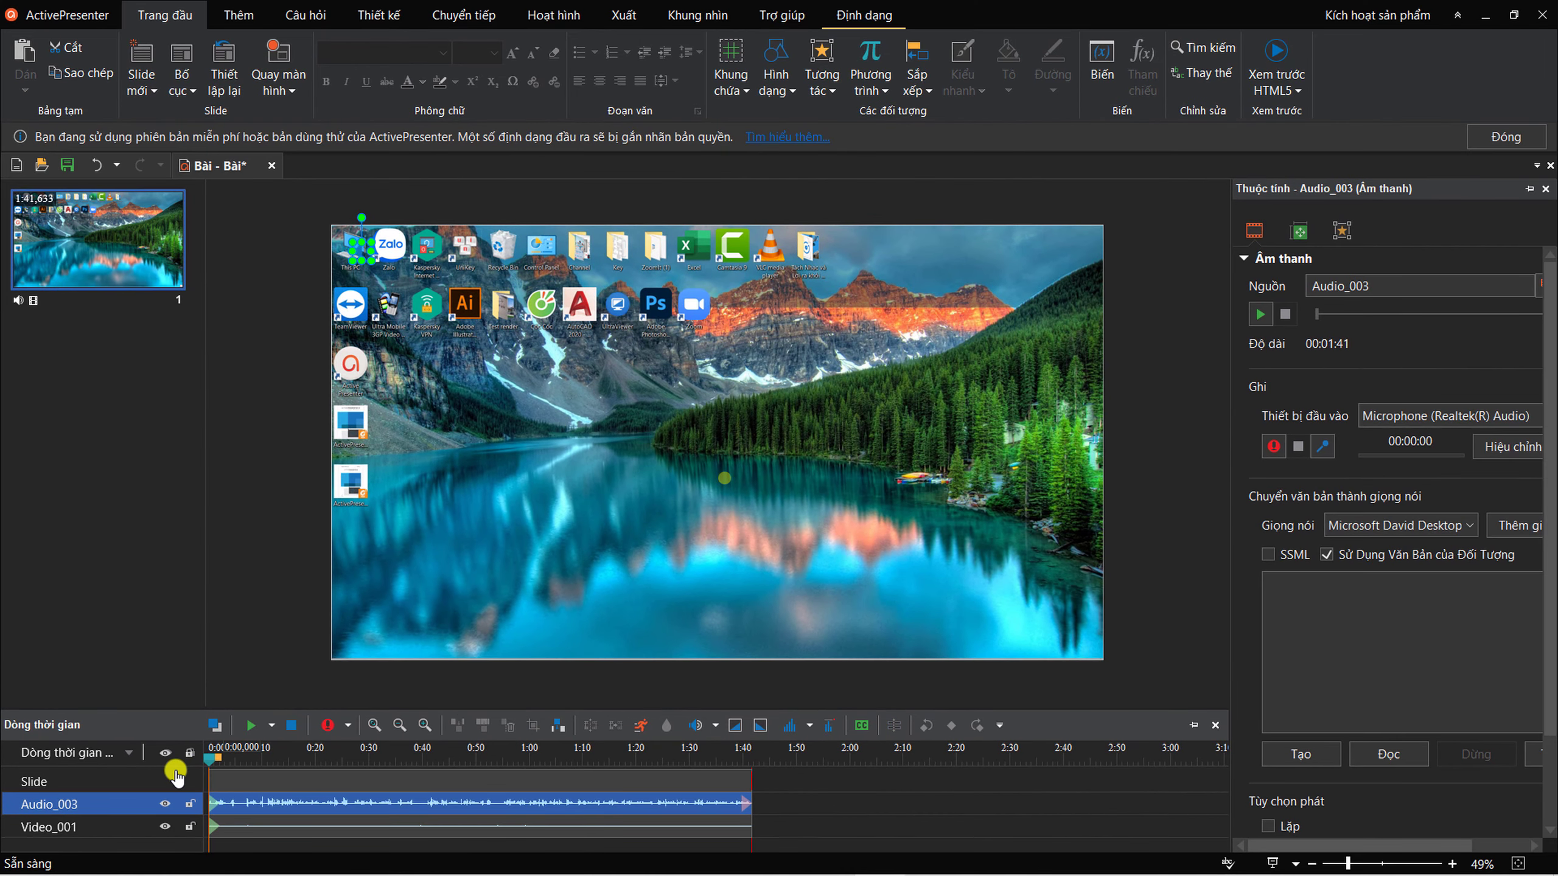
click(248, 728)
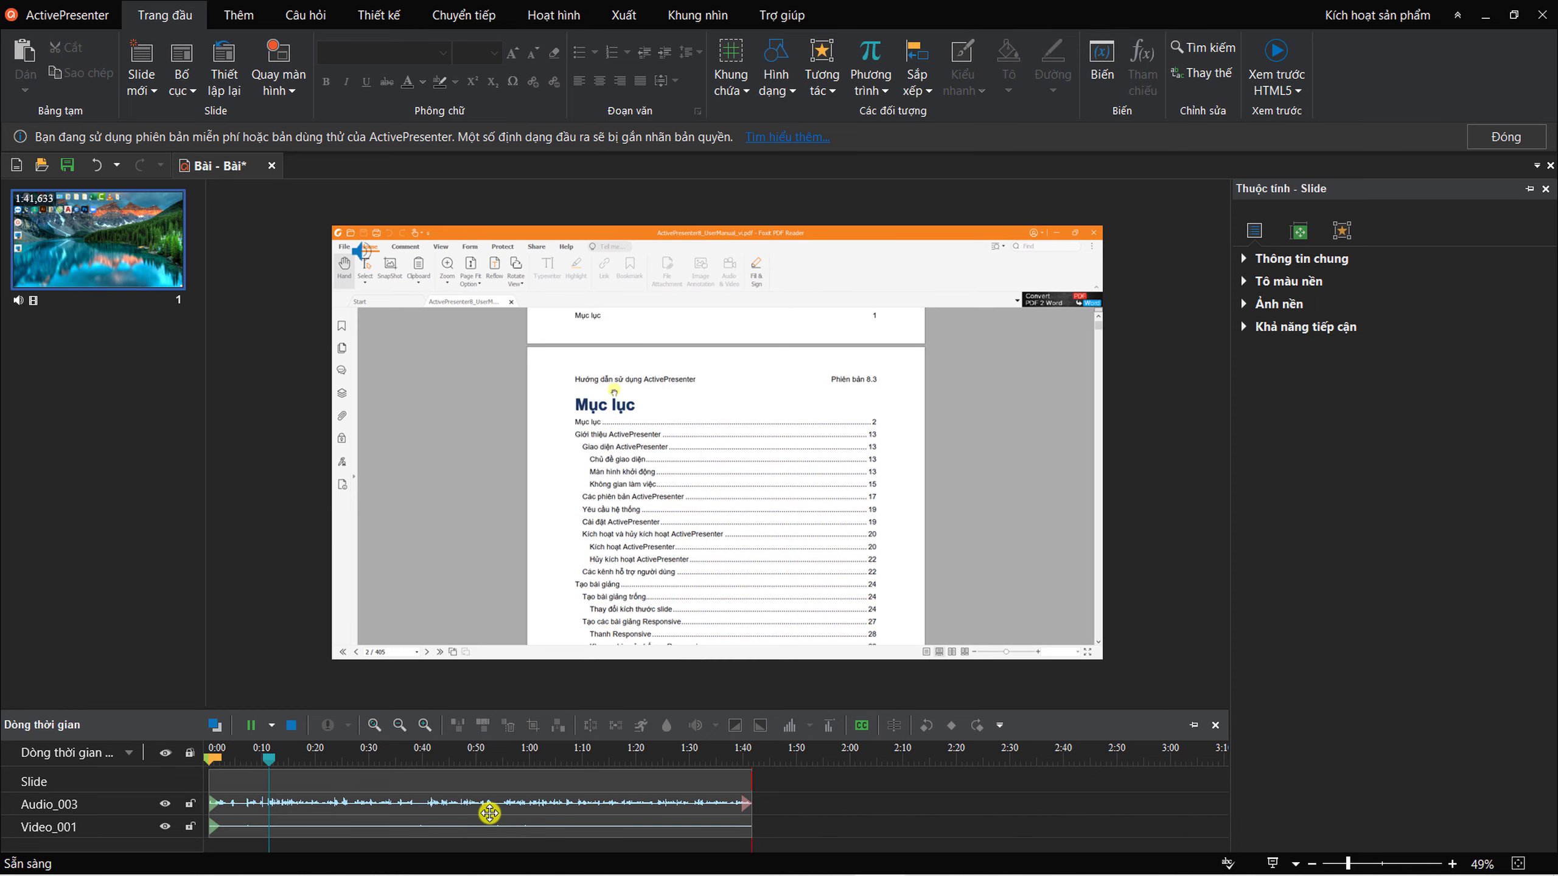
click(443, 760)
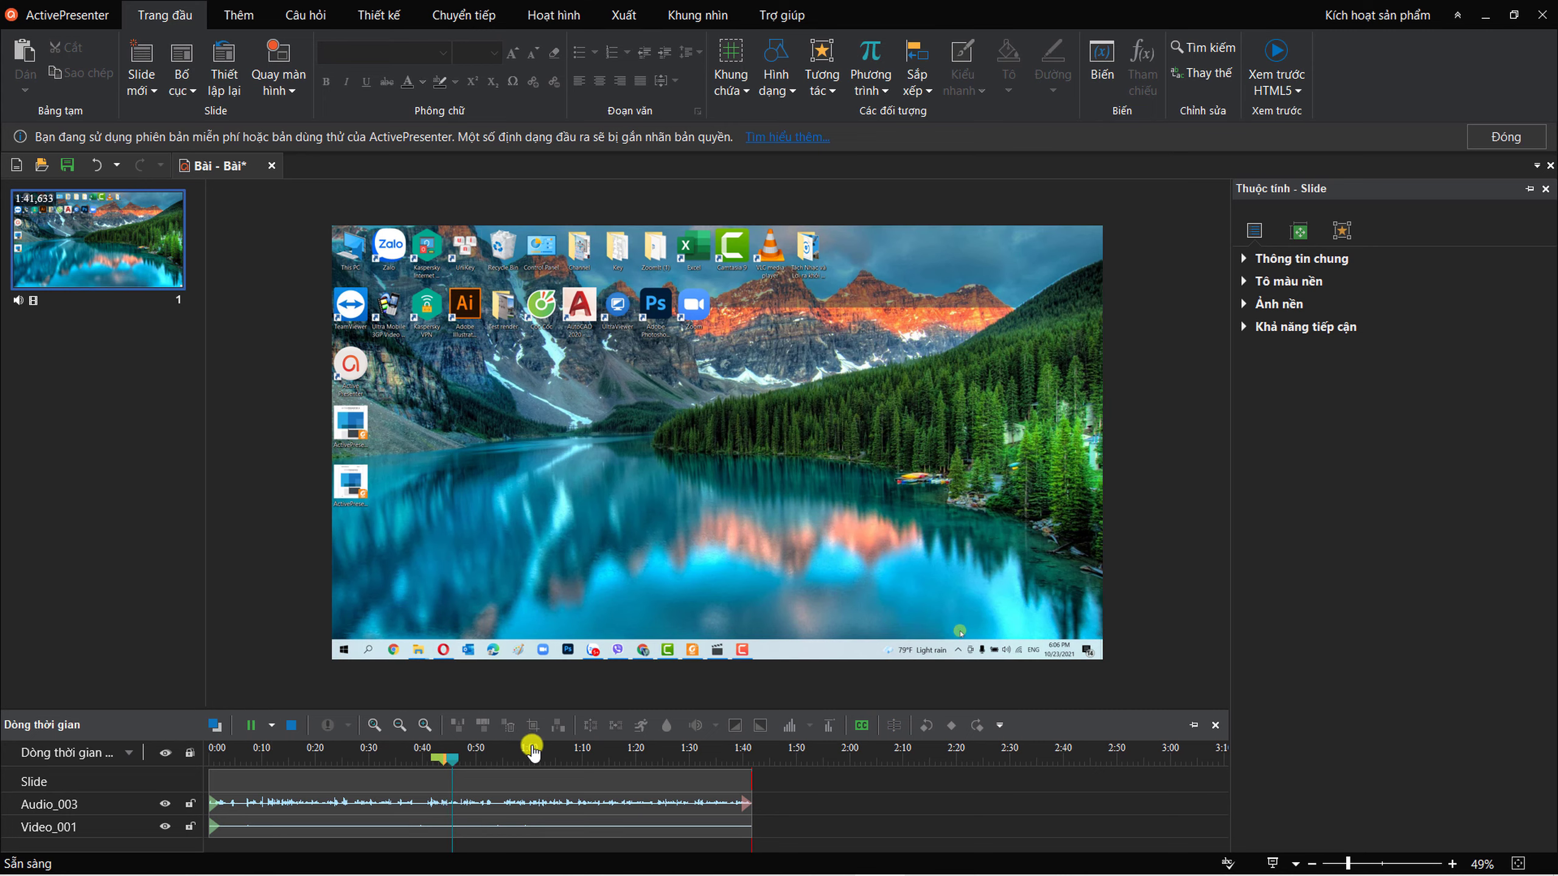
click(250, 726)
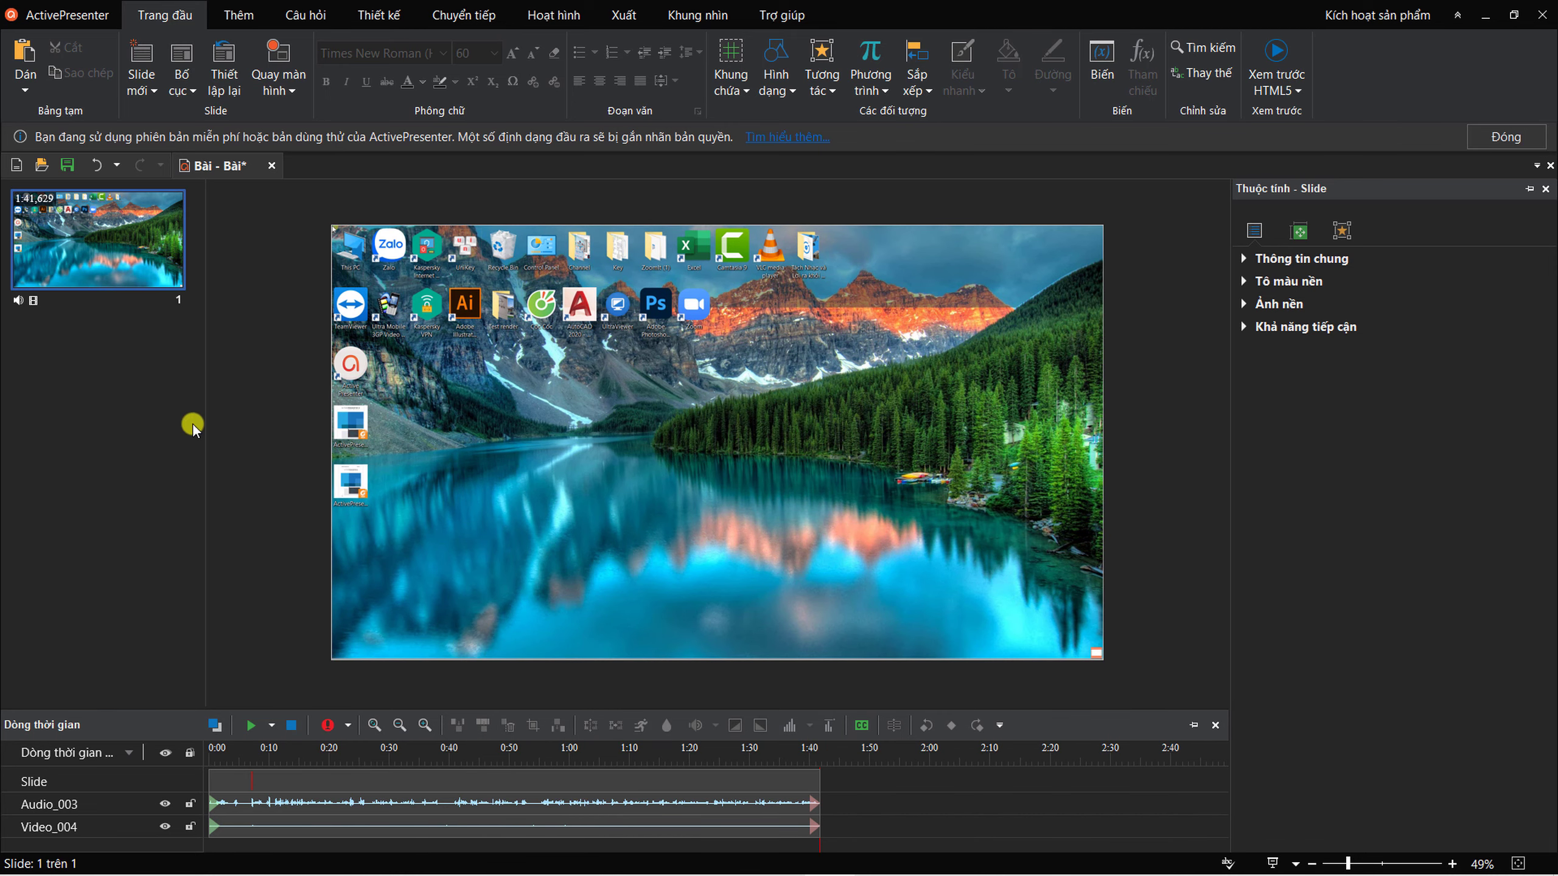
Save the project as "Quay Man Hinh VD" in the ActivePresenter folder, in the .approj format.
click(34, 15)
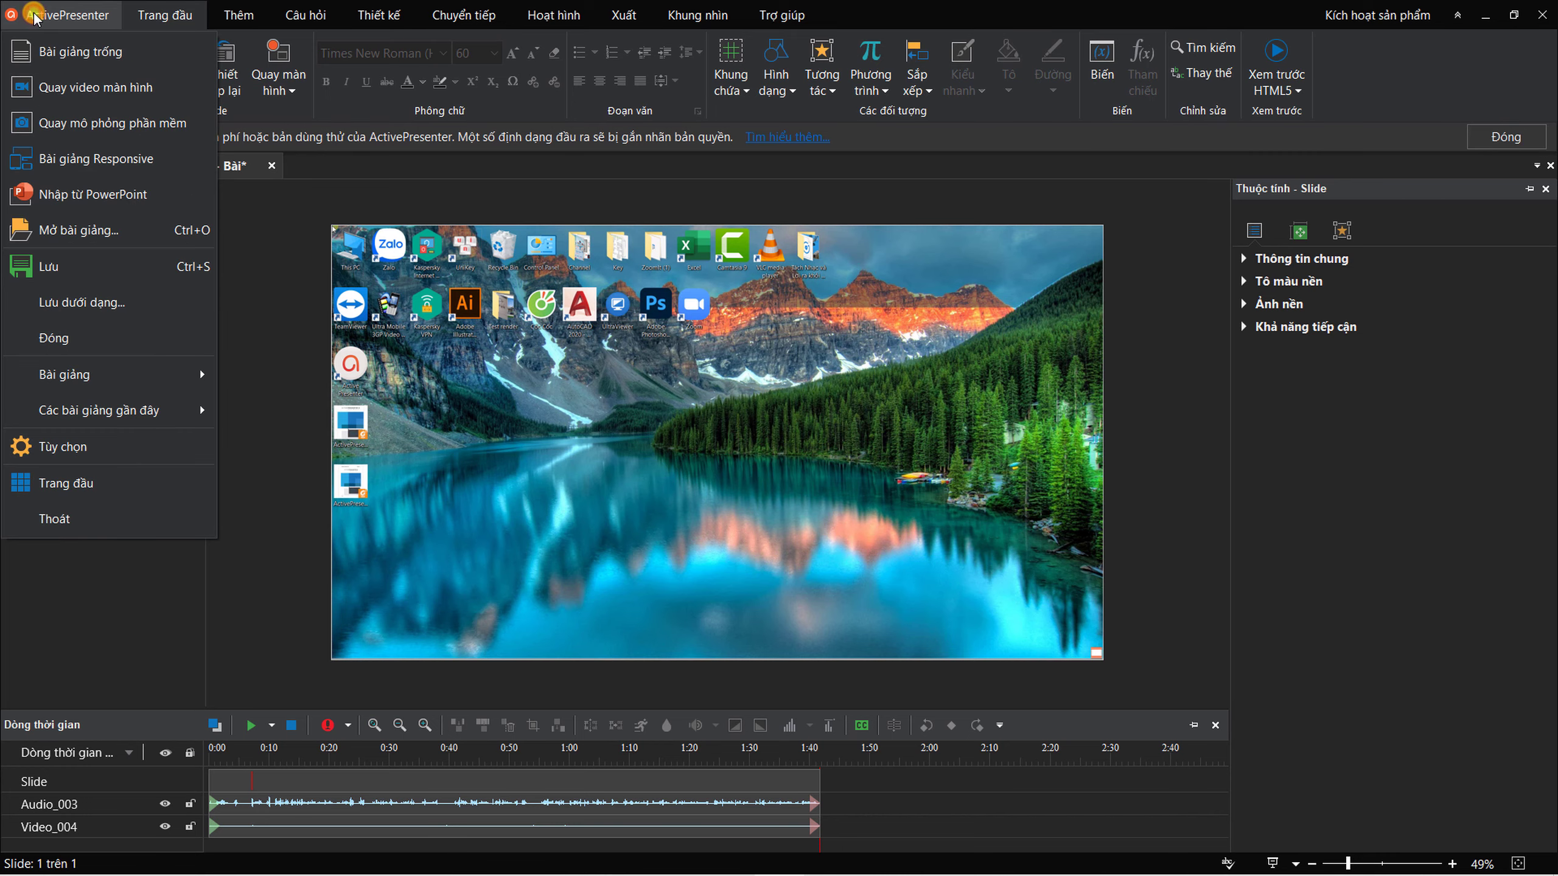
click(68, 276)
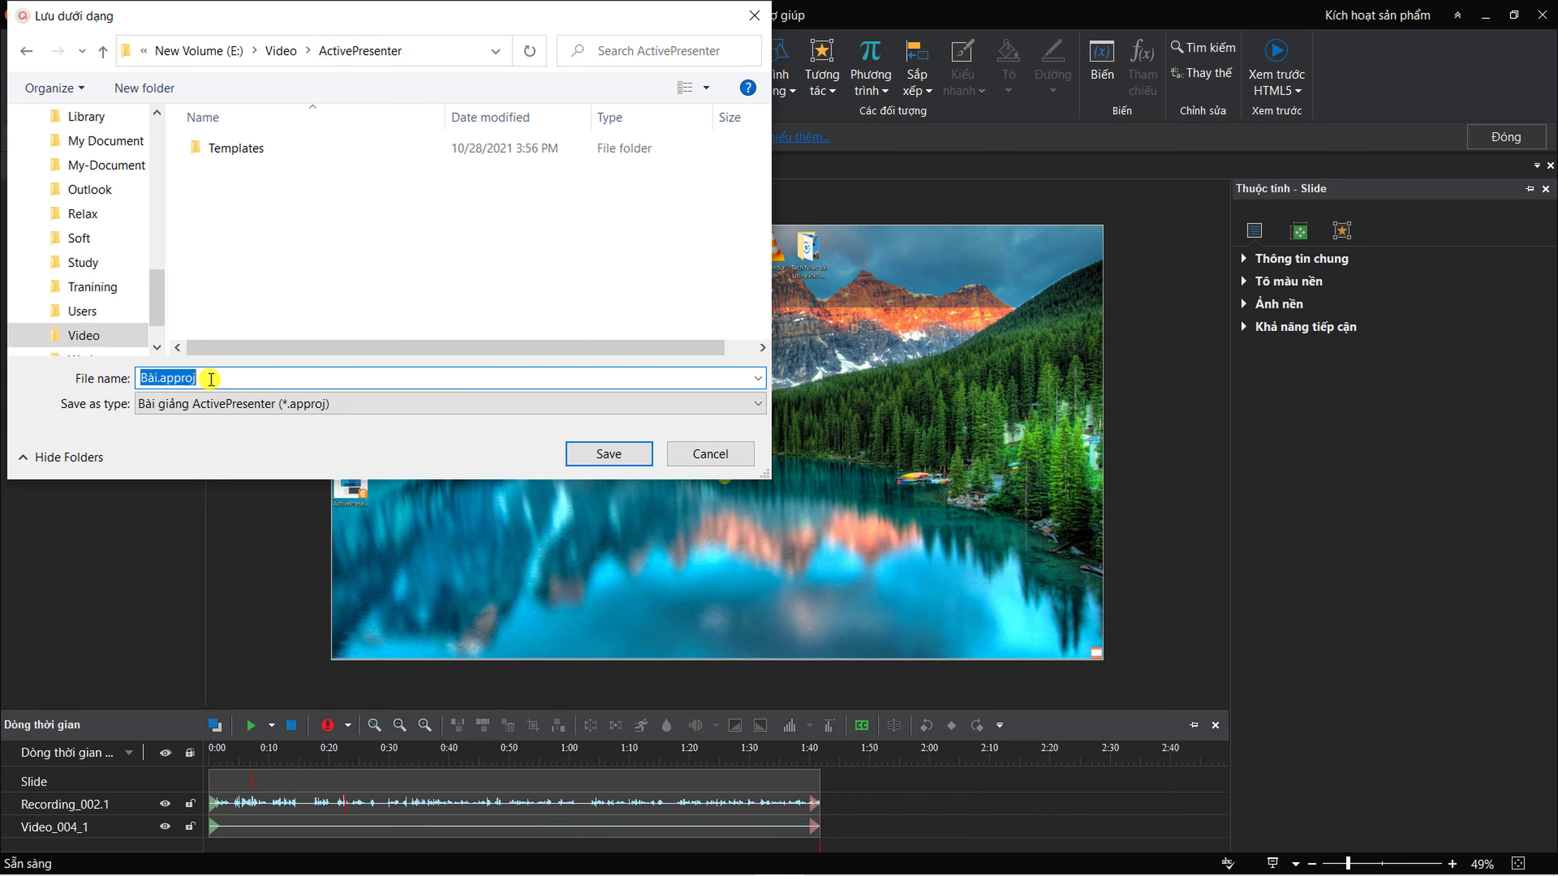
text(Quay Man Hinh VD)
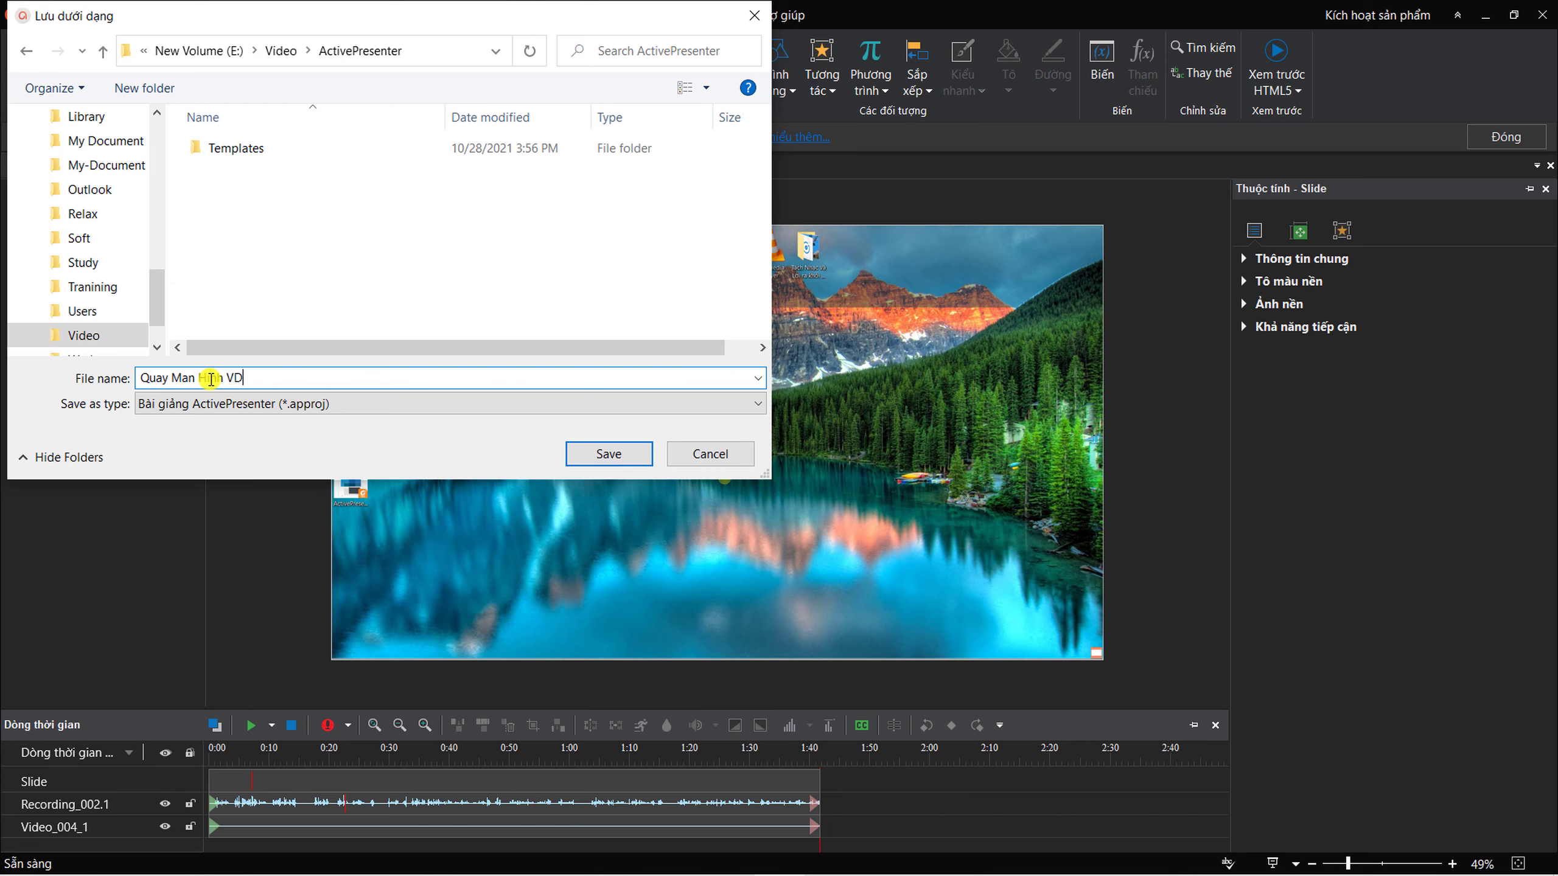
click(607, 453)
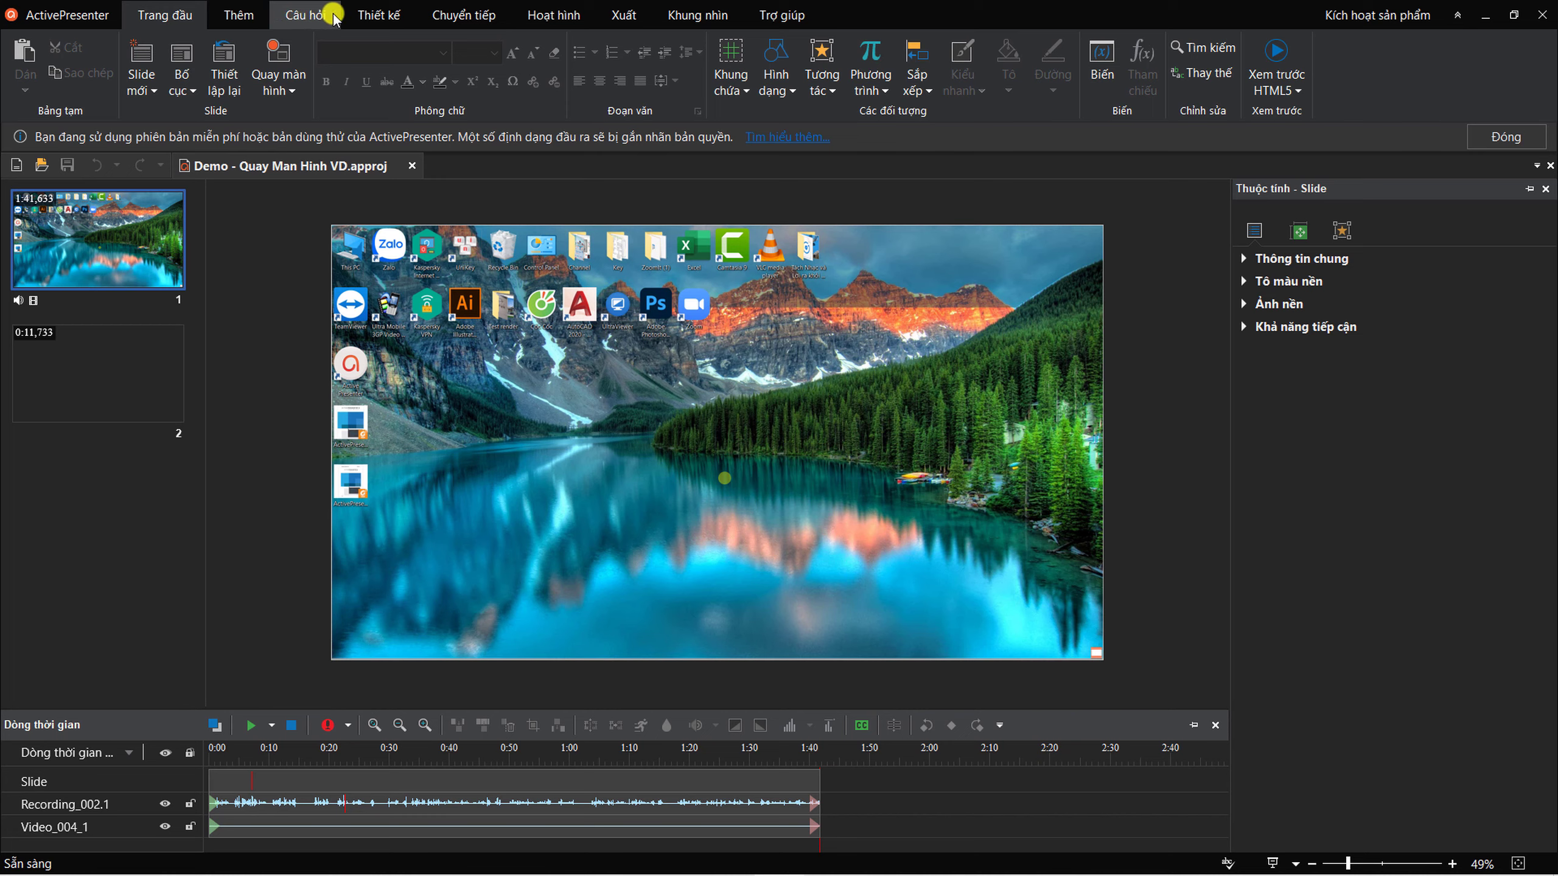
Open the video export settings for the project and toggle the Zoom-n-Pan option.
click(623, 22)
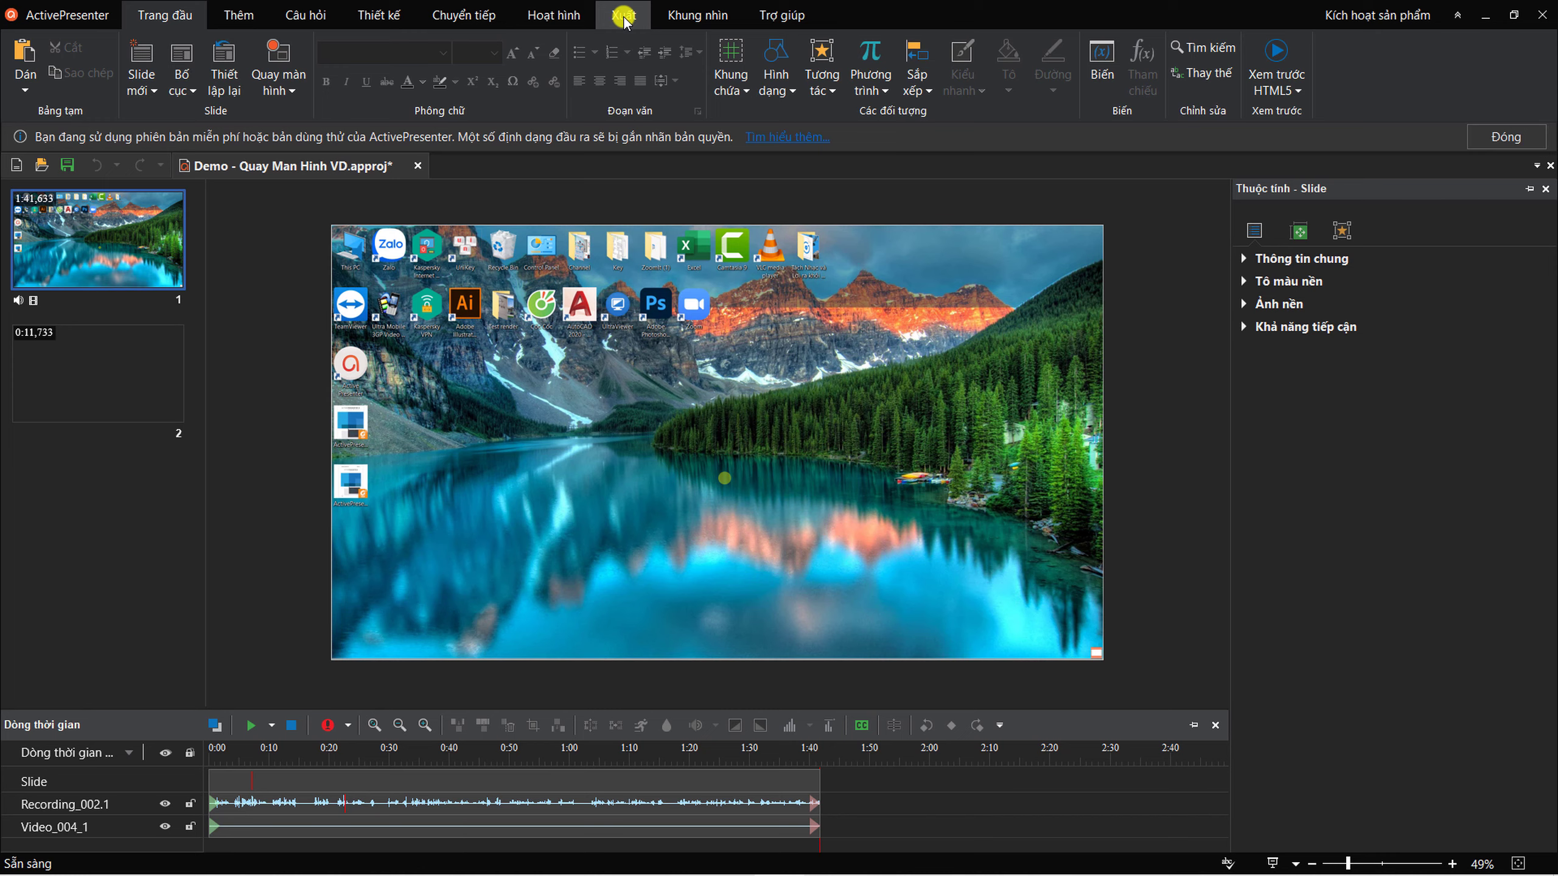
click(623, 22)
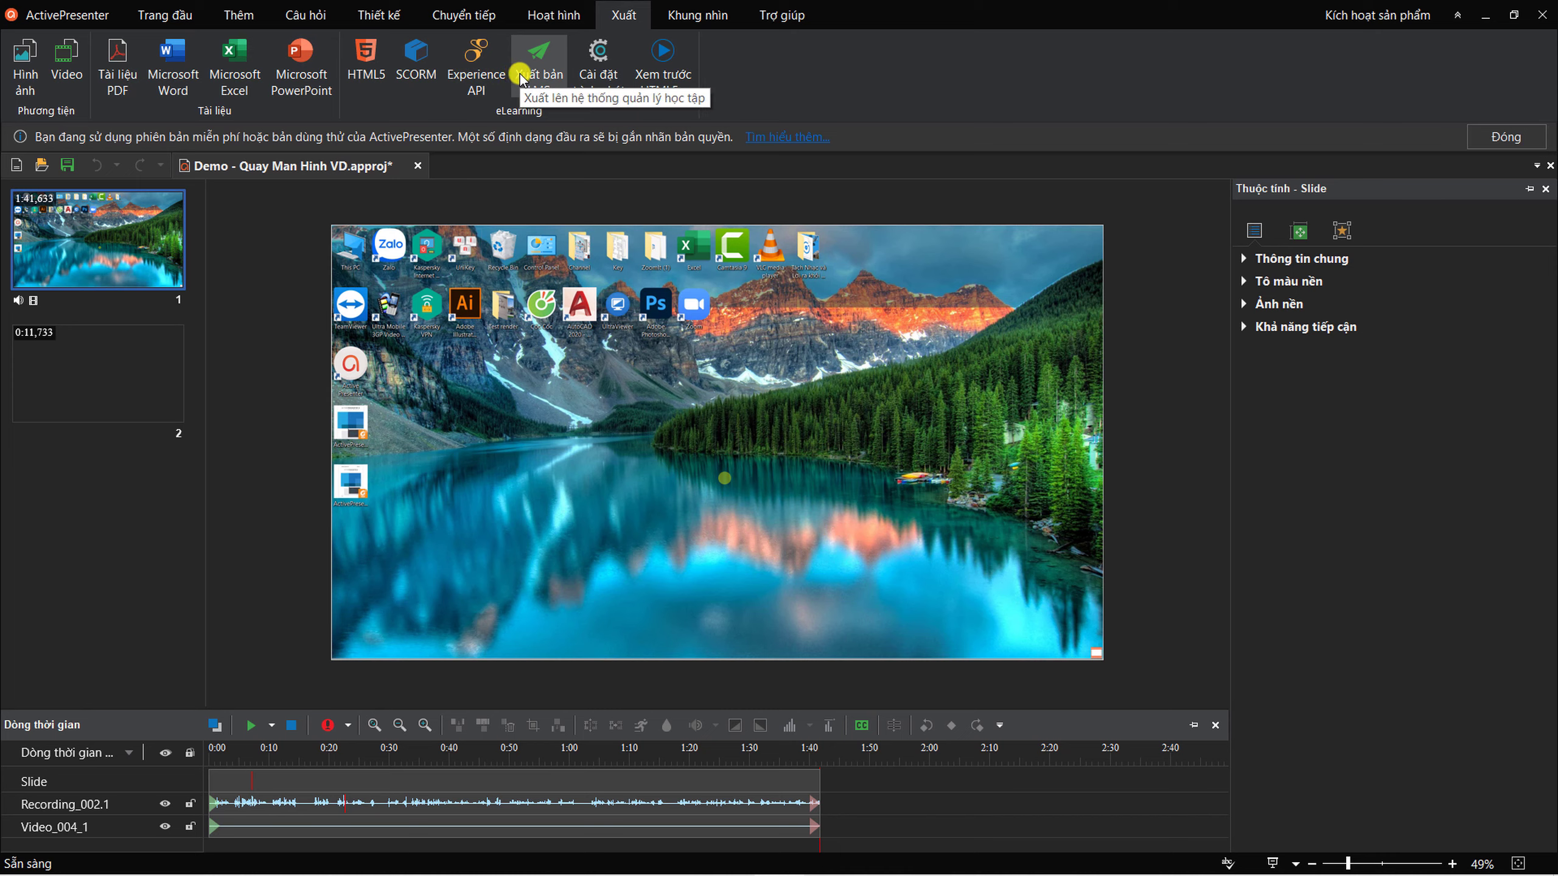
click(67, 67)
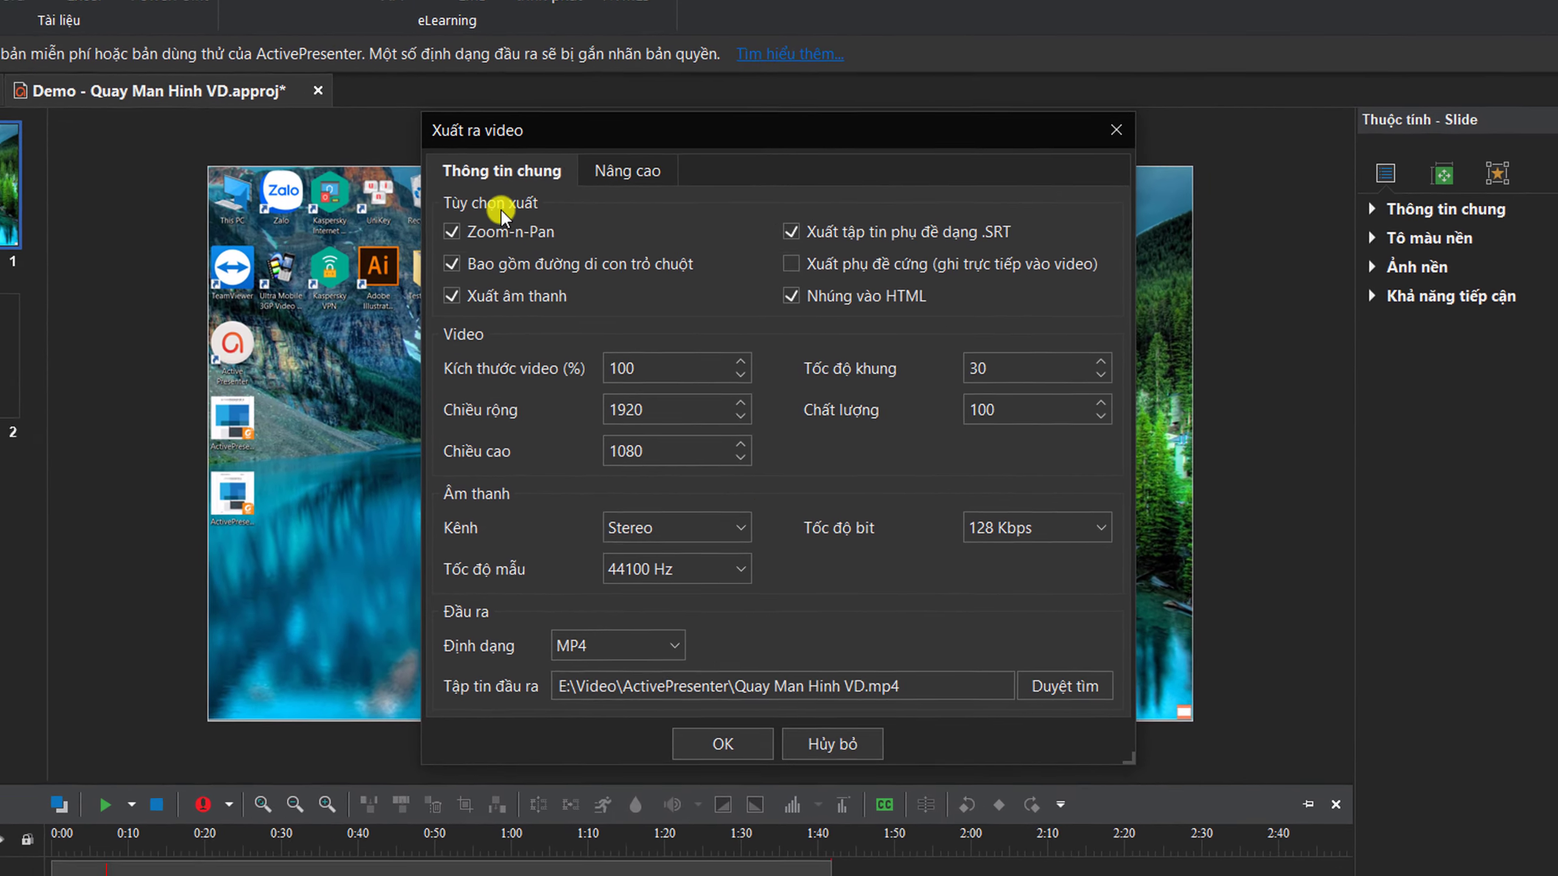
click(451, 231)
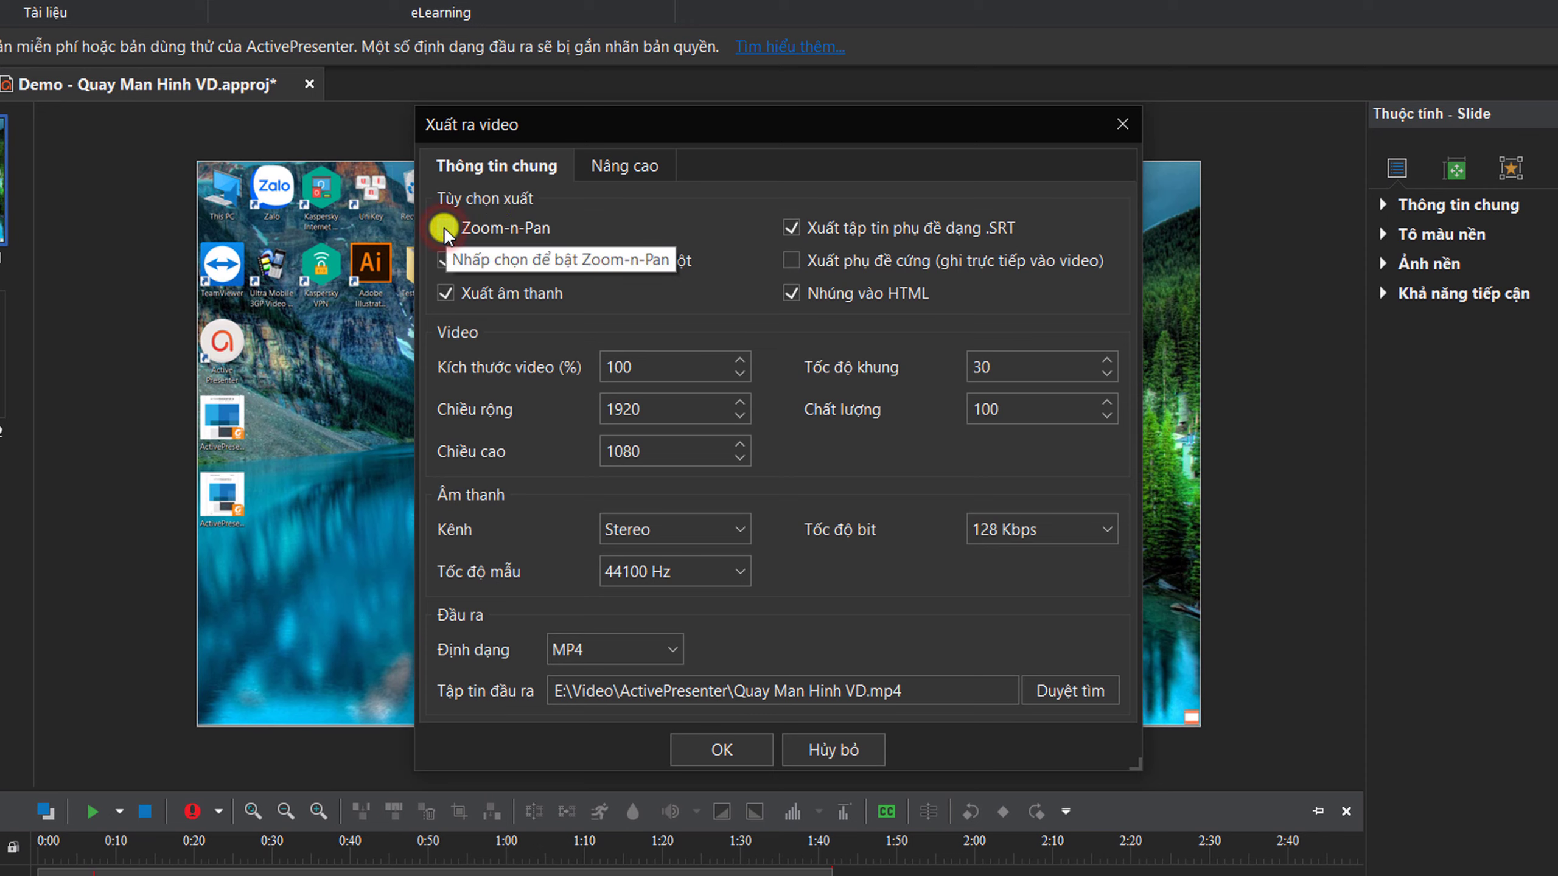